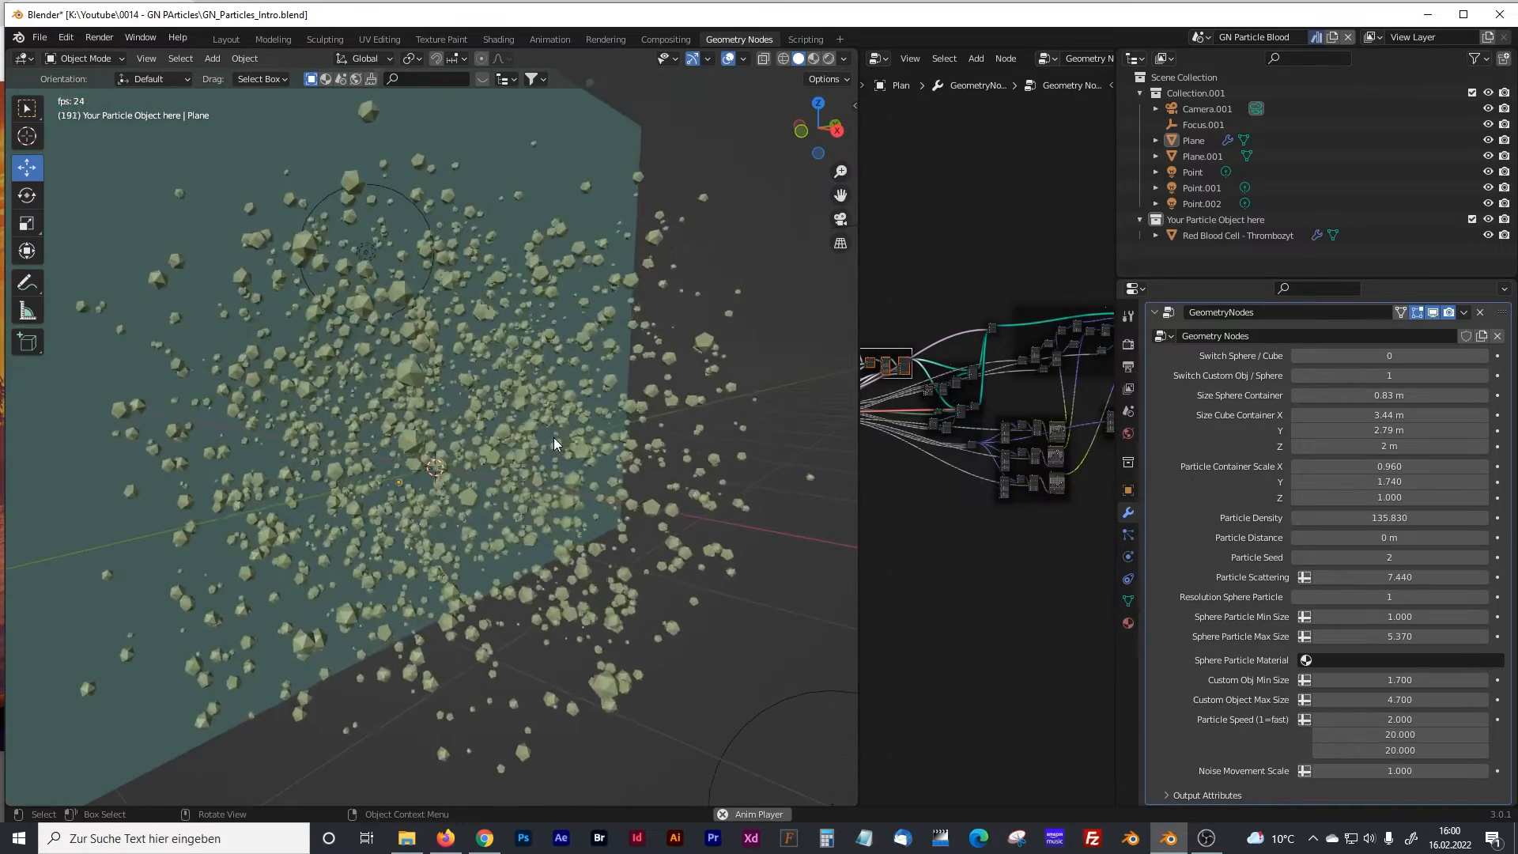
Step: Set the sphere container size to 0.91 m and switch the particles to the custom object and back to spheres
drag(1417, 395, 1376, 396)
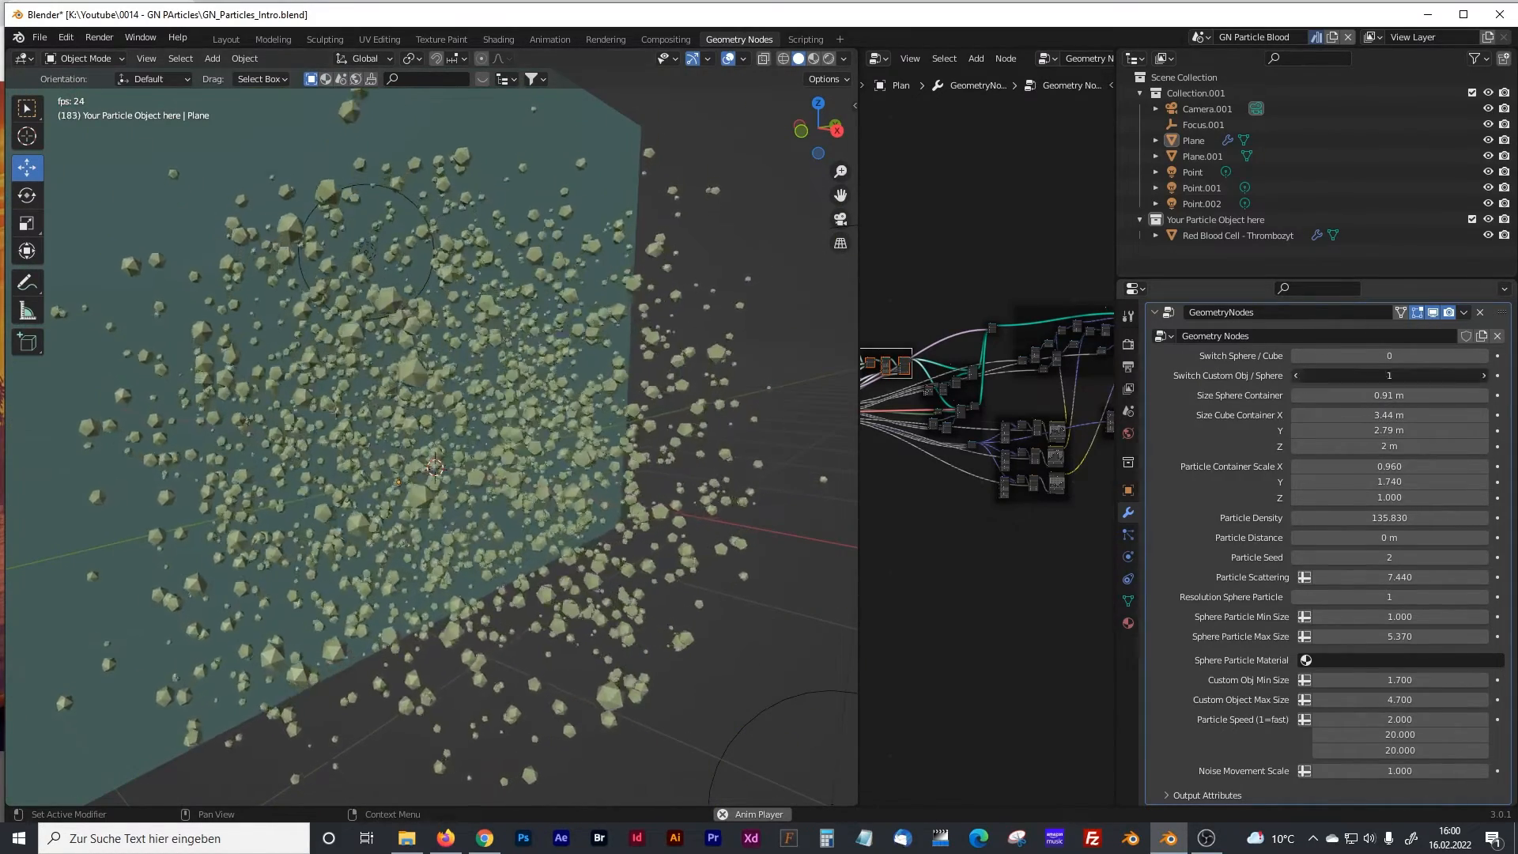
click(1300, 375)
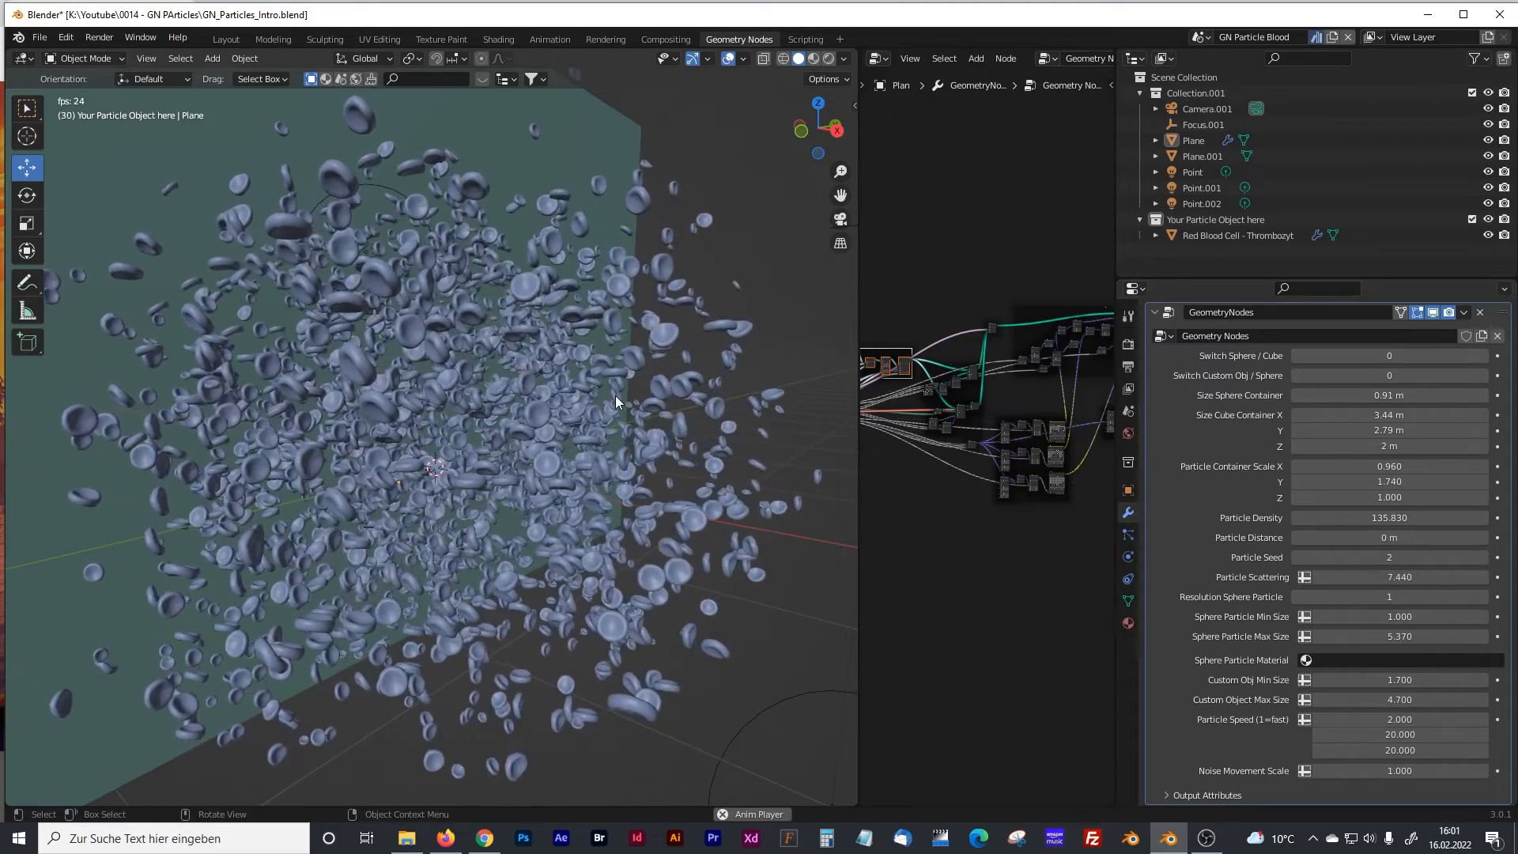
click(1483, 376)
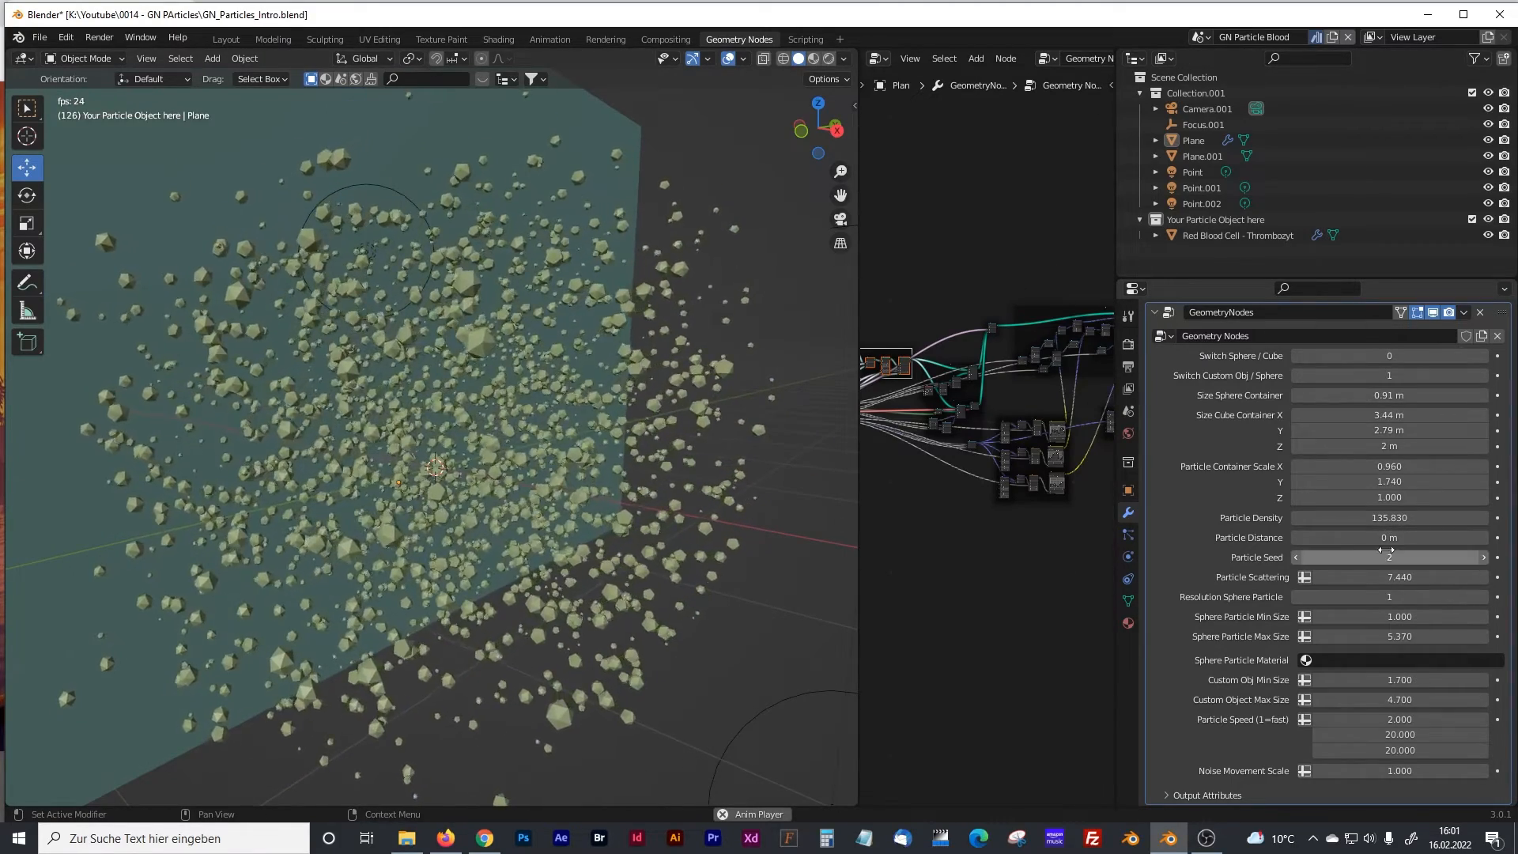
Step: Set all three Particle Speed values of the modifier to 5
click(1404, 718)
text(5)
click(1404, 735)
text(5)
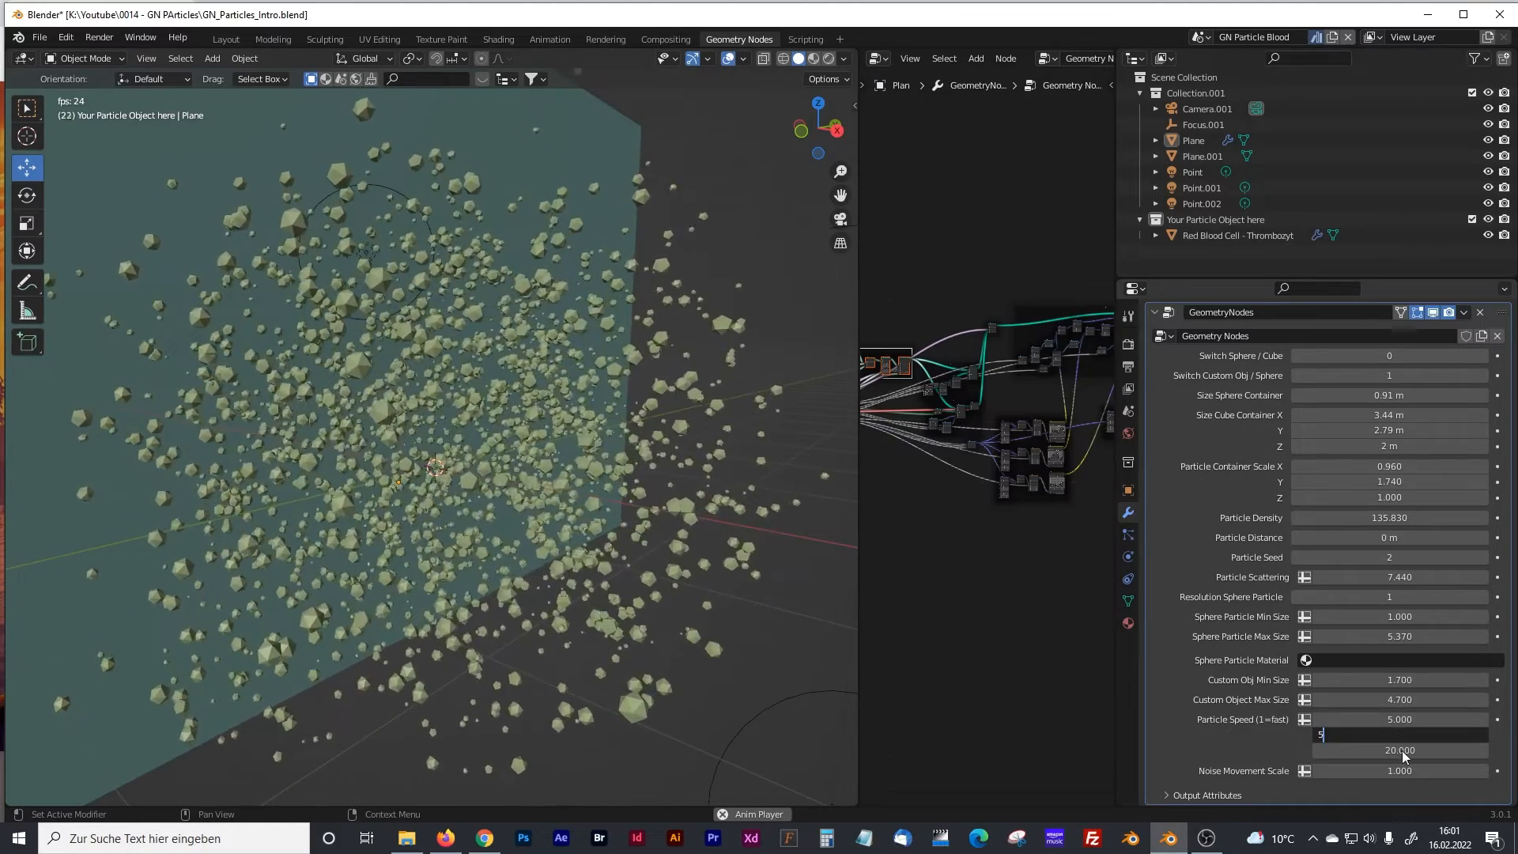
click(1402, 750)
text(5)
click(1264, 730)
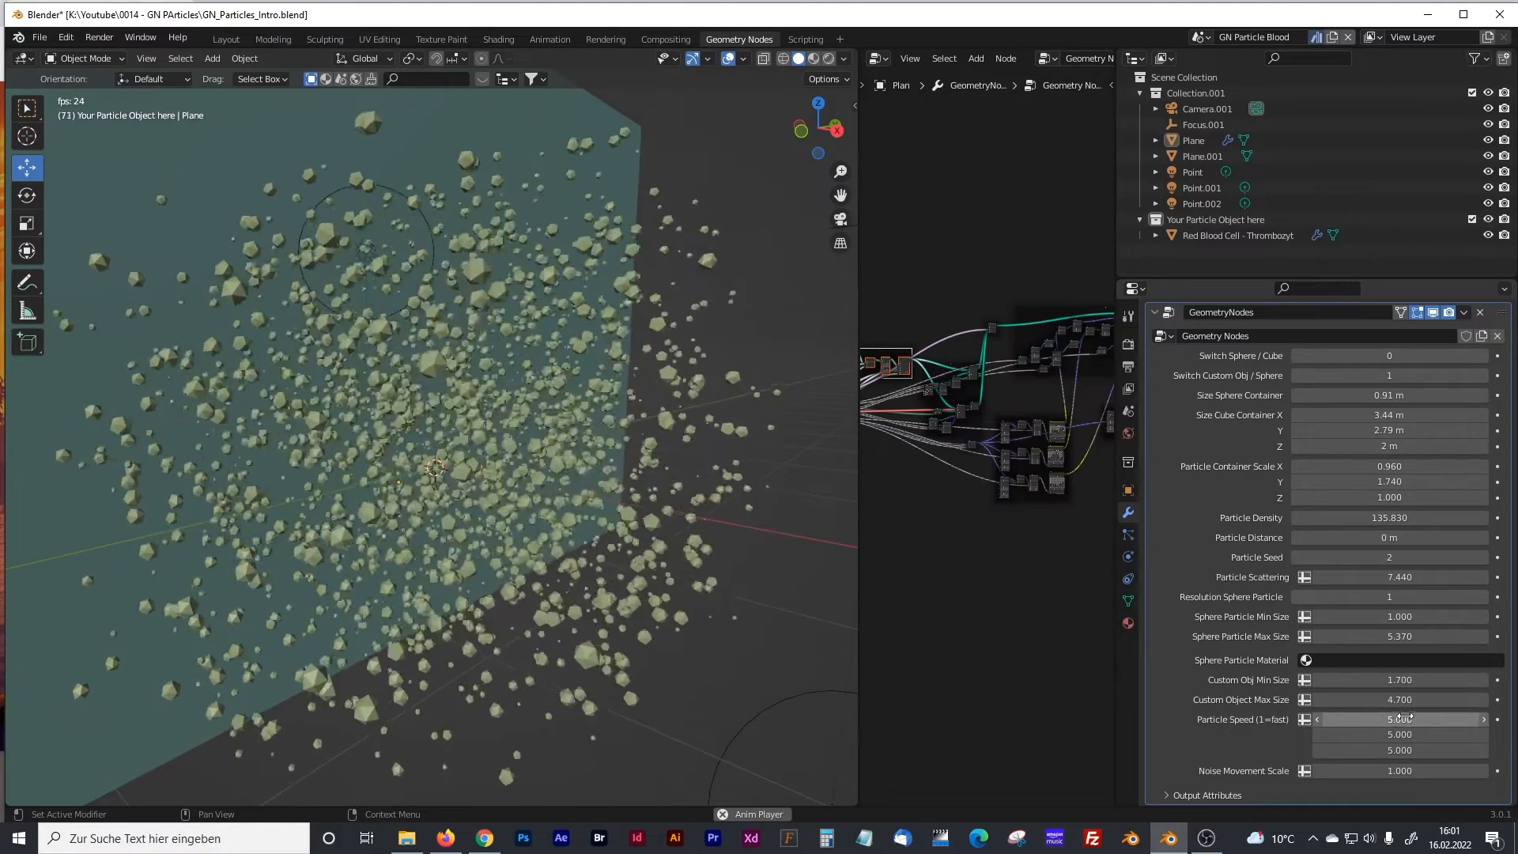
Step: Set all three Particle Speed values to 20 and adjust the Particle Density
click(1399, 719)
text(20)
key(Tab)
text(20)
key(Tab)
text(20)
key(Return)
mouse_move(1391, 519)
mouse_down()
mouse_move(1344, 520)
mouse_move(1389, 525)
mouse_up()
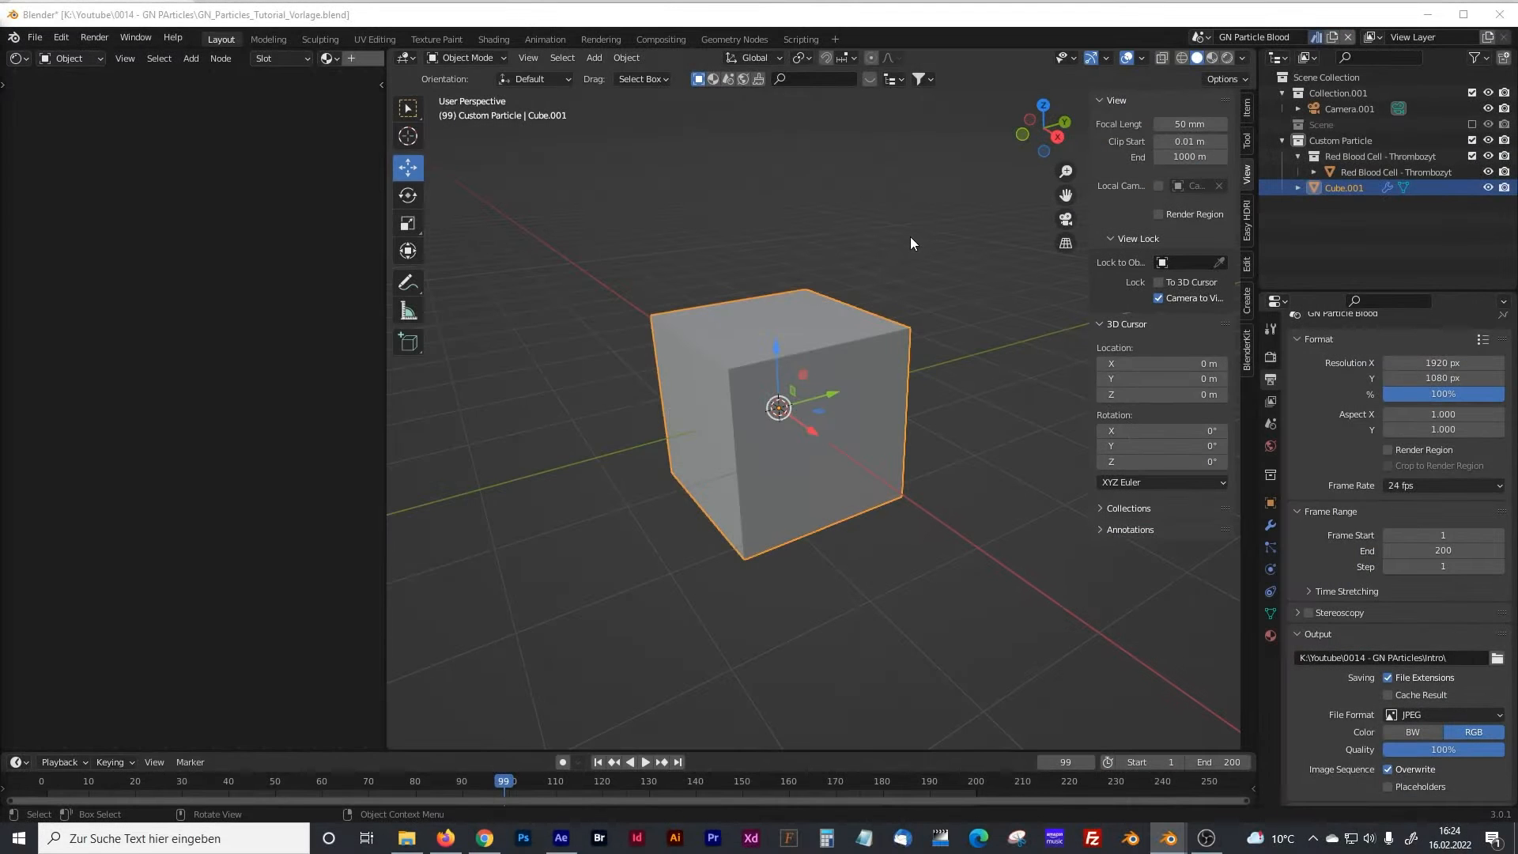
scroll(849, 261, up, 2)
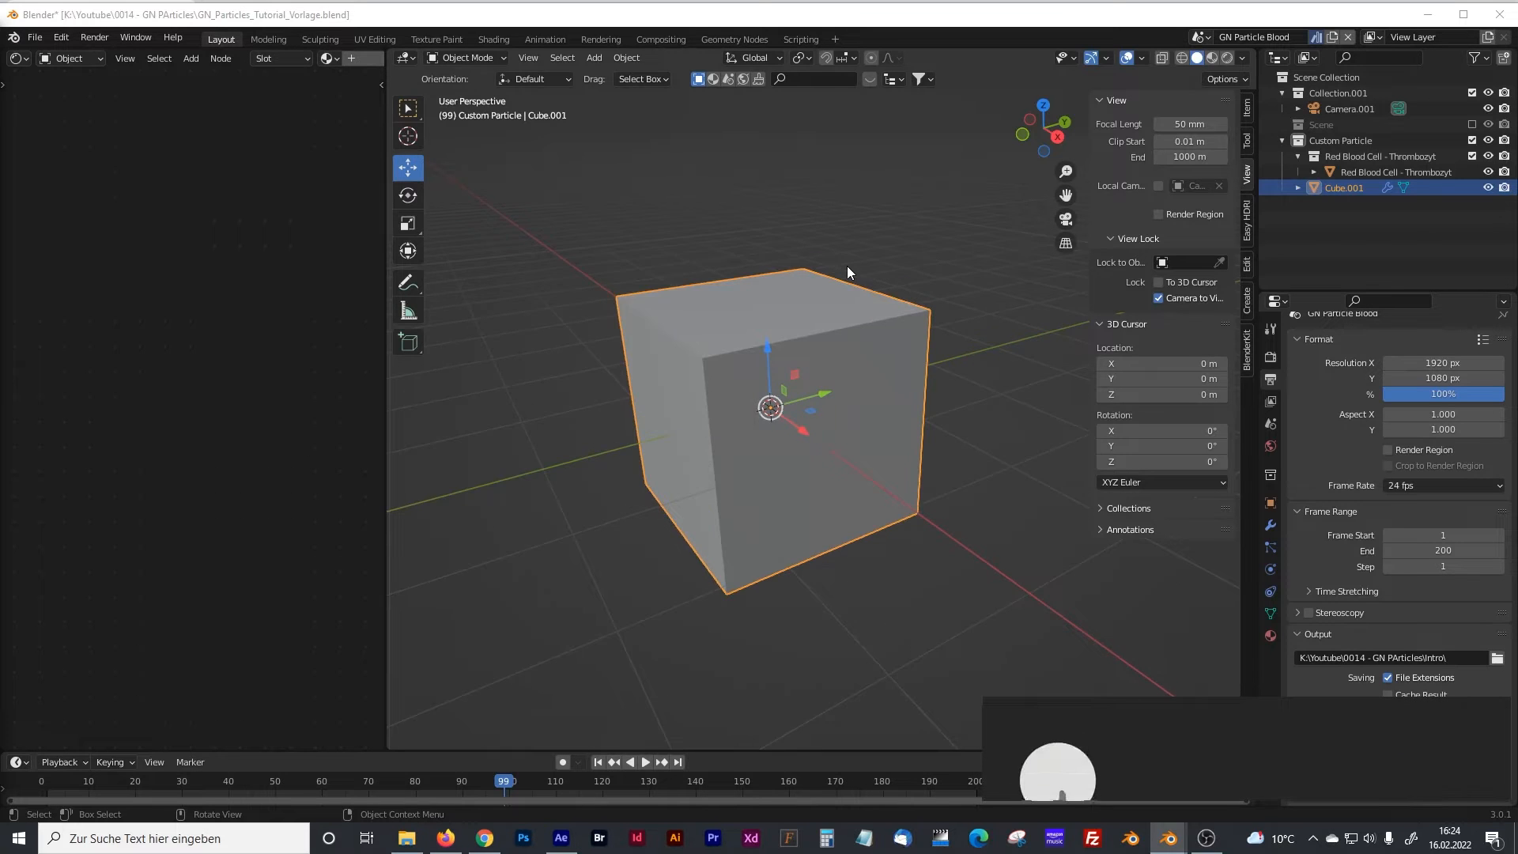
click(776, 243)
click(779, 287)
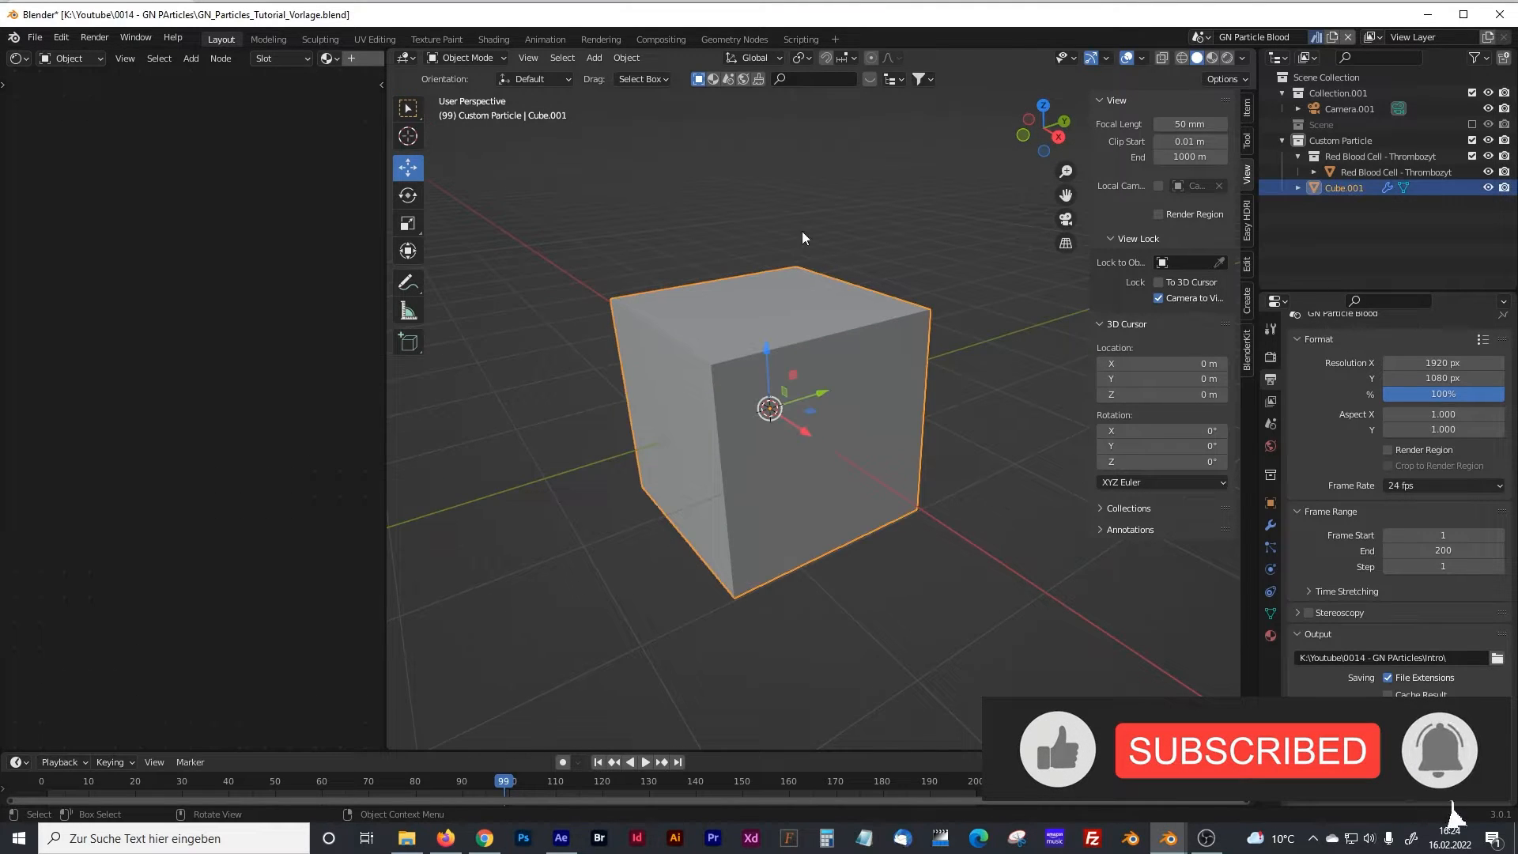
Step: Switch to the Geometry Nodes workspace and create a new node tree on the selected cube
click(731, 41)
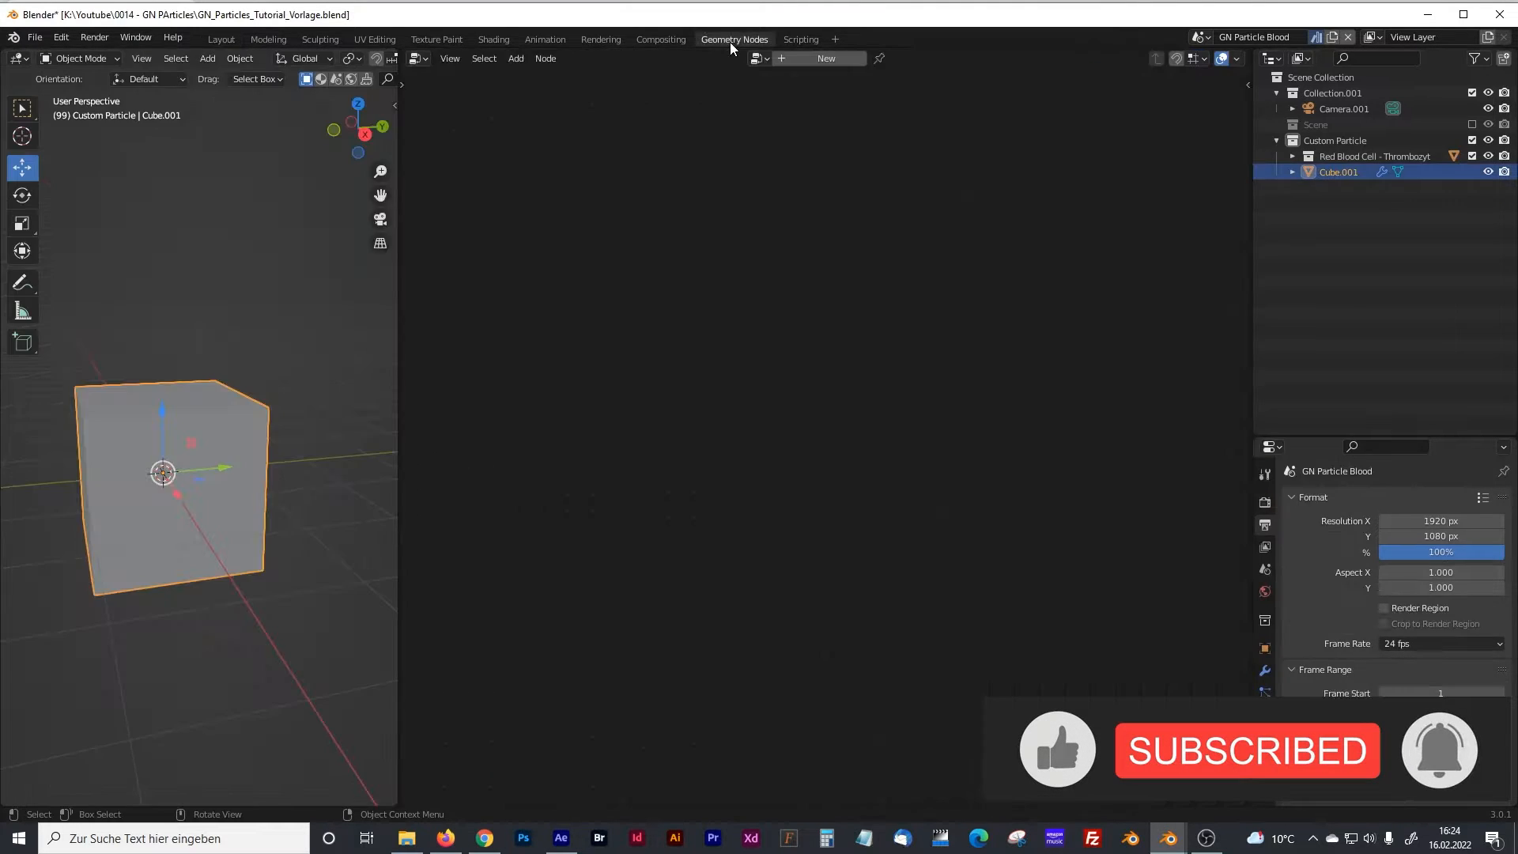
click(817, 60)
key(Home)
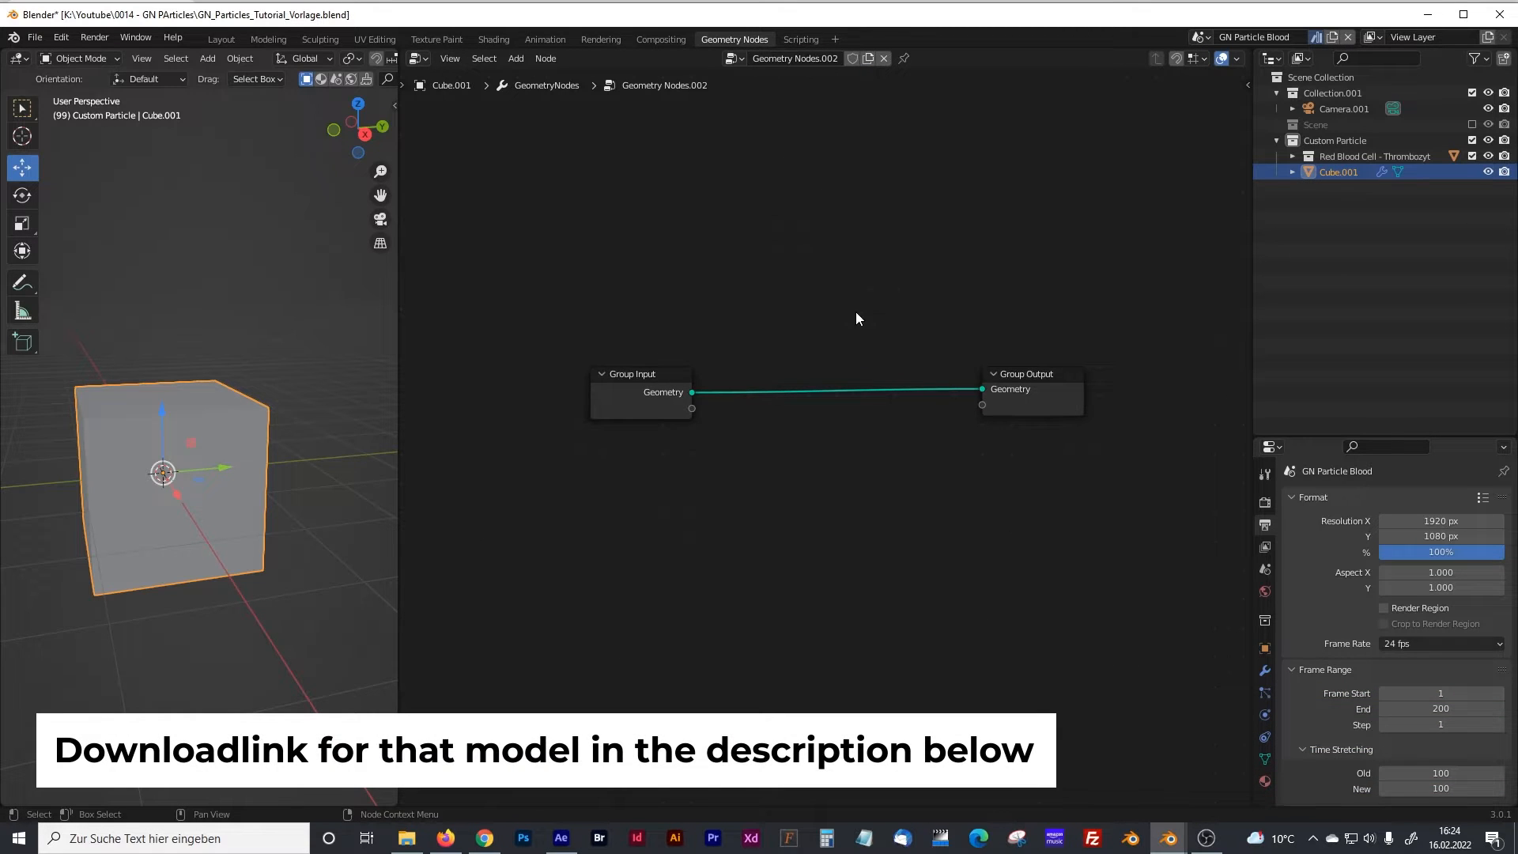
Step: Cut the link between Group Input and Group Output and move the two nodes further apart
ctrl+right_drag(855, 370, 819, 431)
drag(688, 373, 571, 194)
drag(1013, 376, 1016, 406)
scroll(790, 386, down, 1)
scroll(791, 386, up, 2)
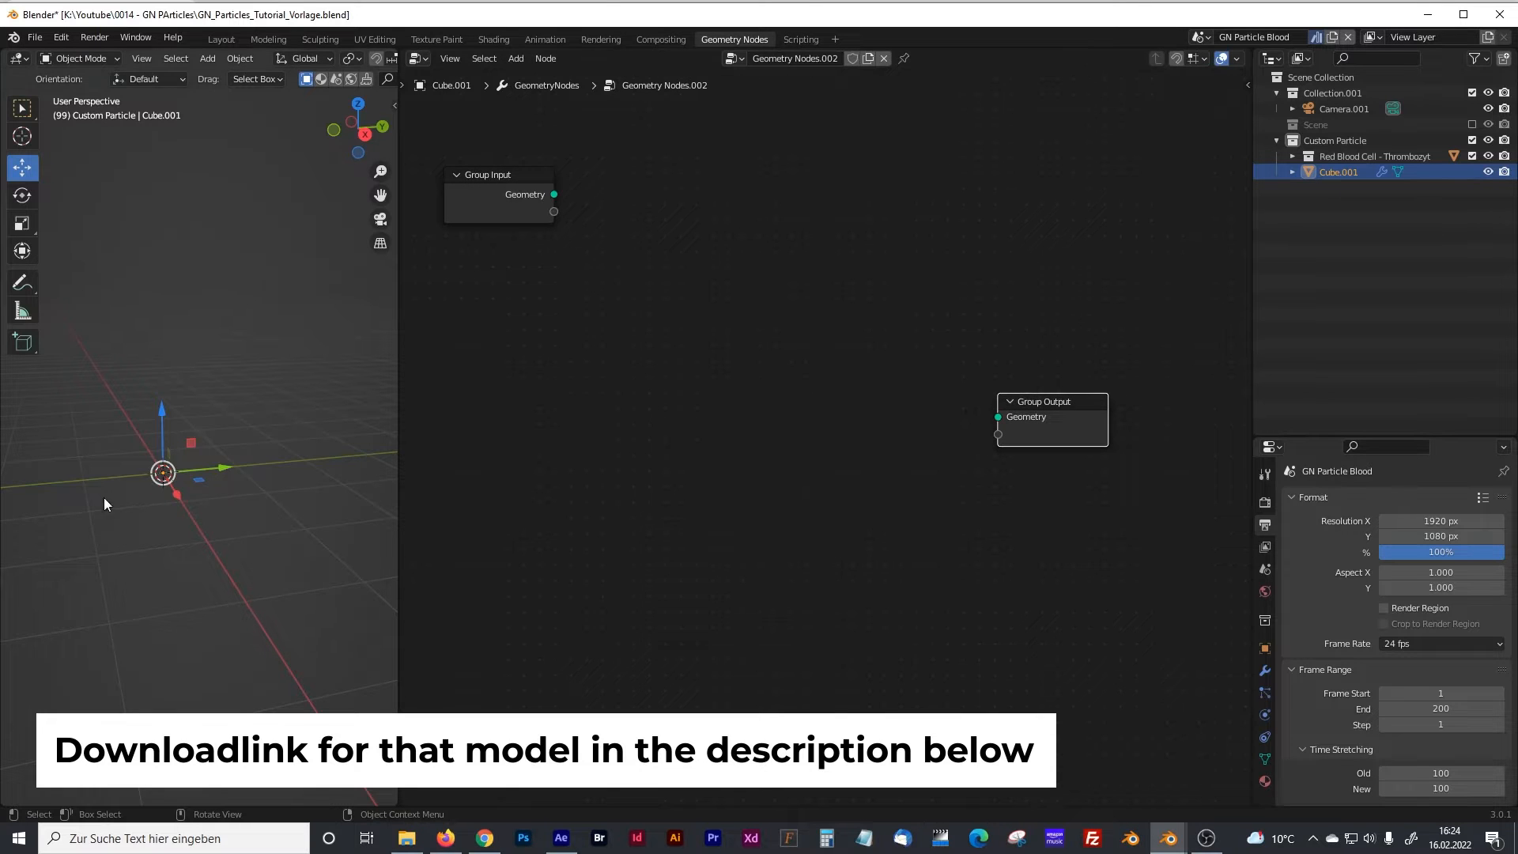
Step: Add an Ico Sphere node below the Group Input and set its radius to 2 m
click(585, 473)
key(shift+a)
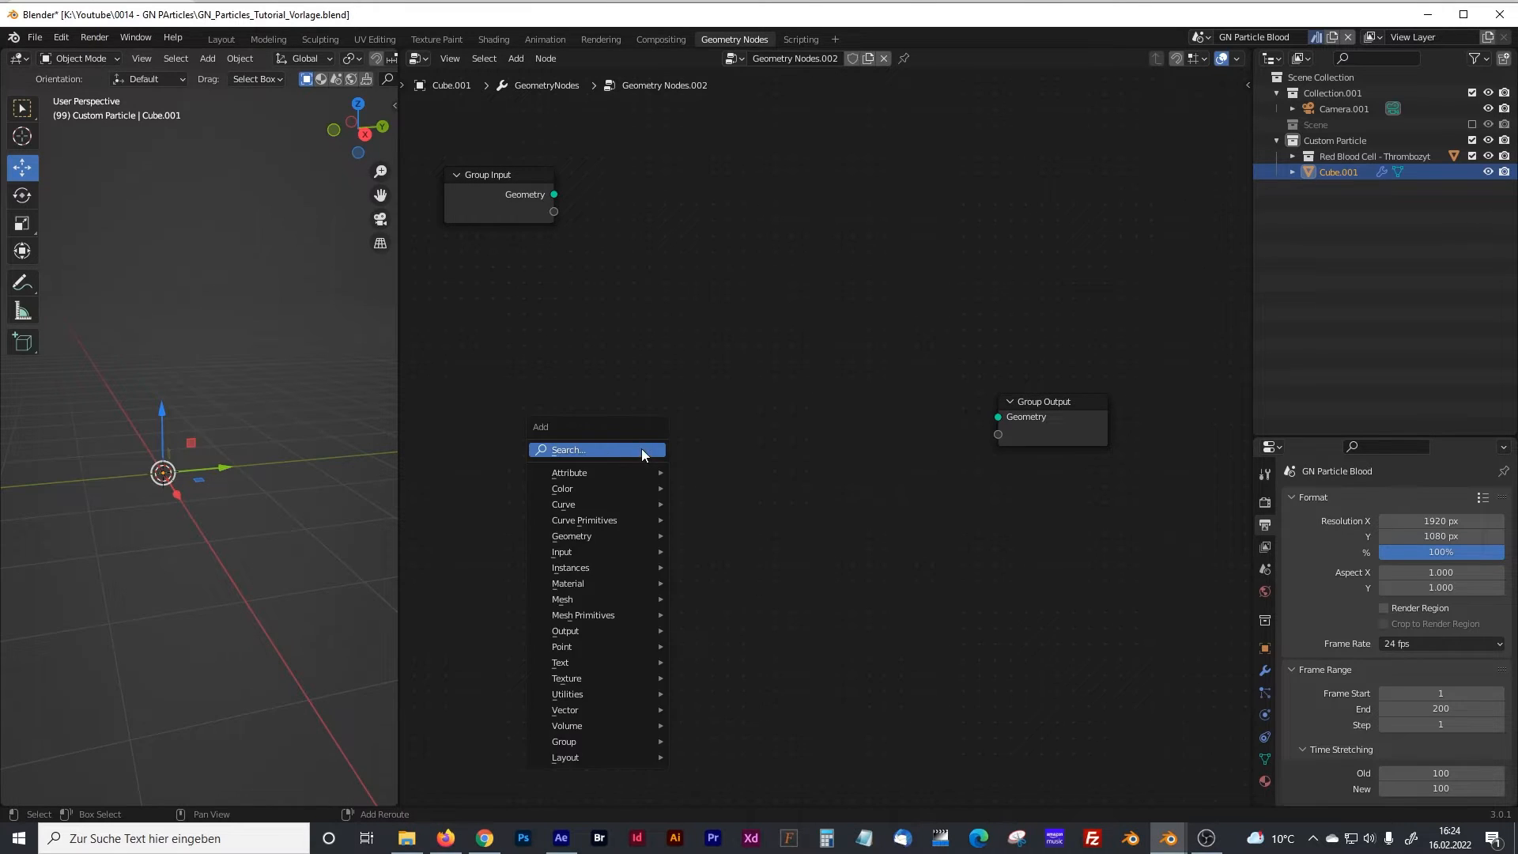
click(612, 449)
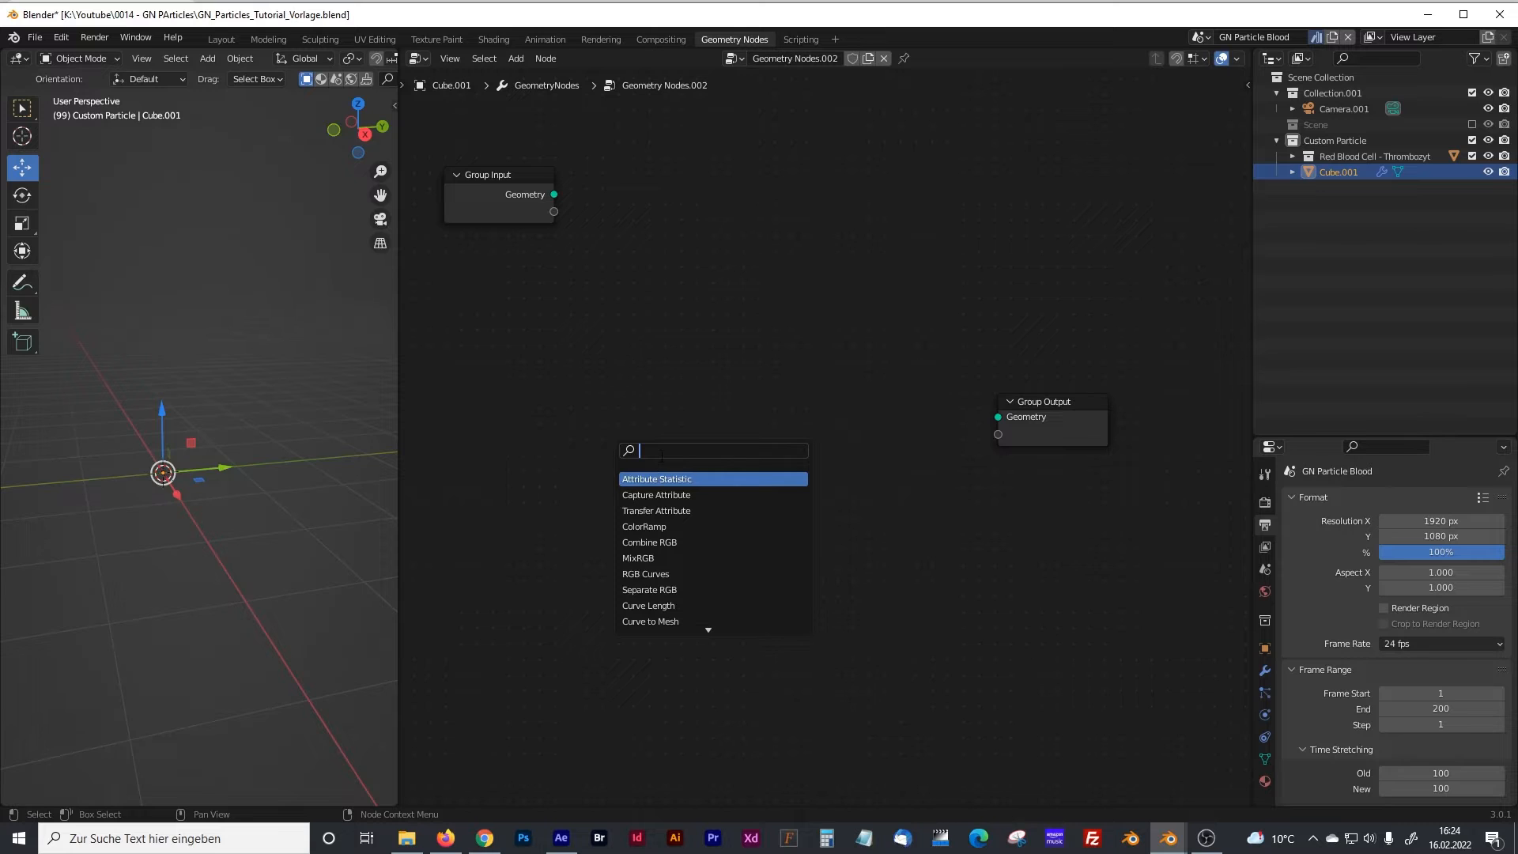
text(ico)
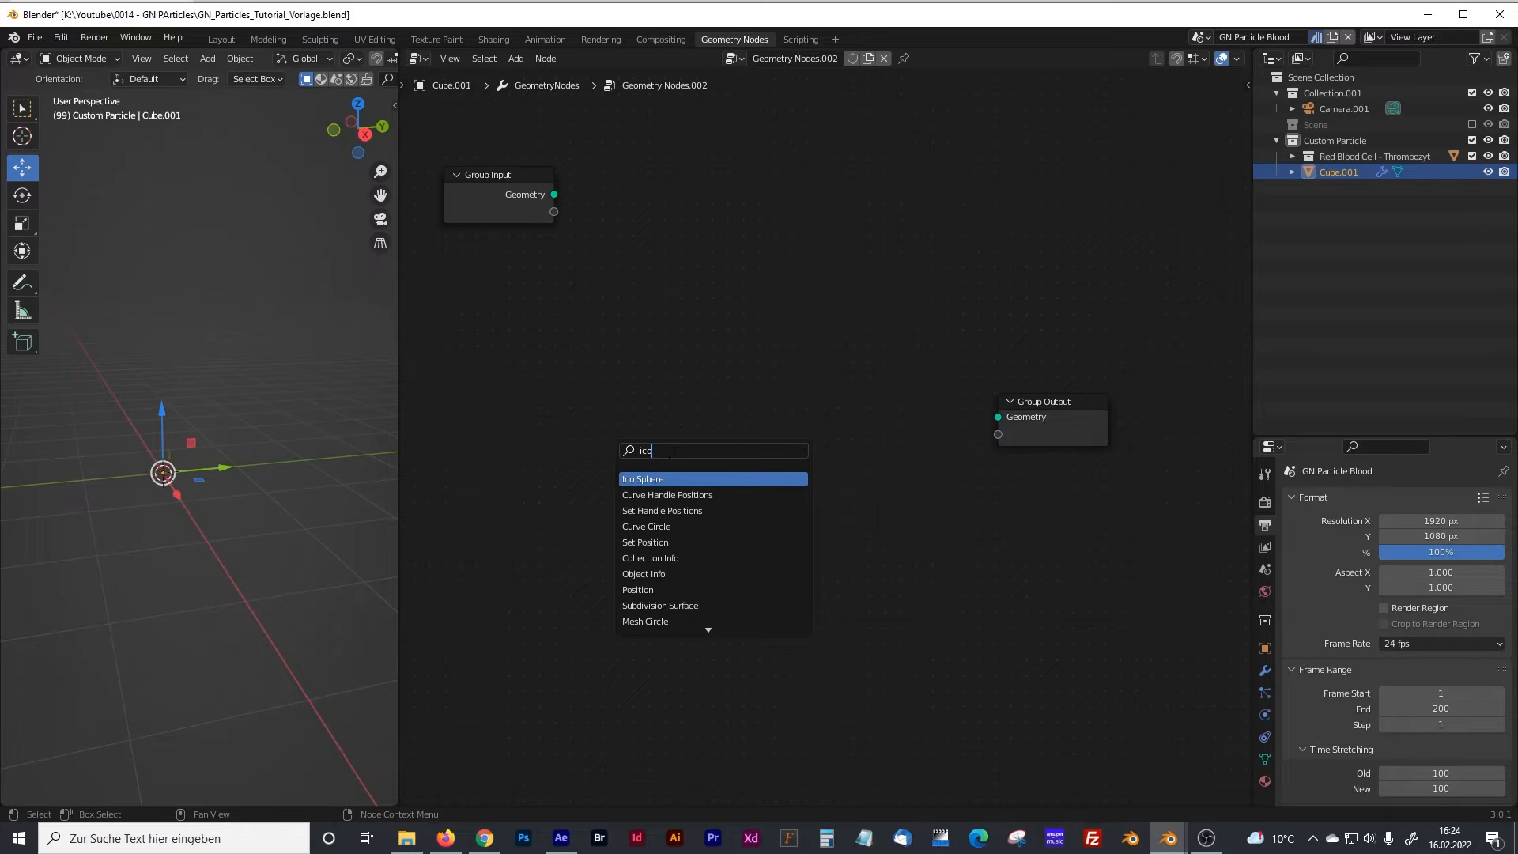
click(656, 479)
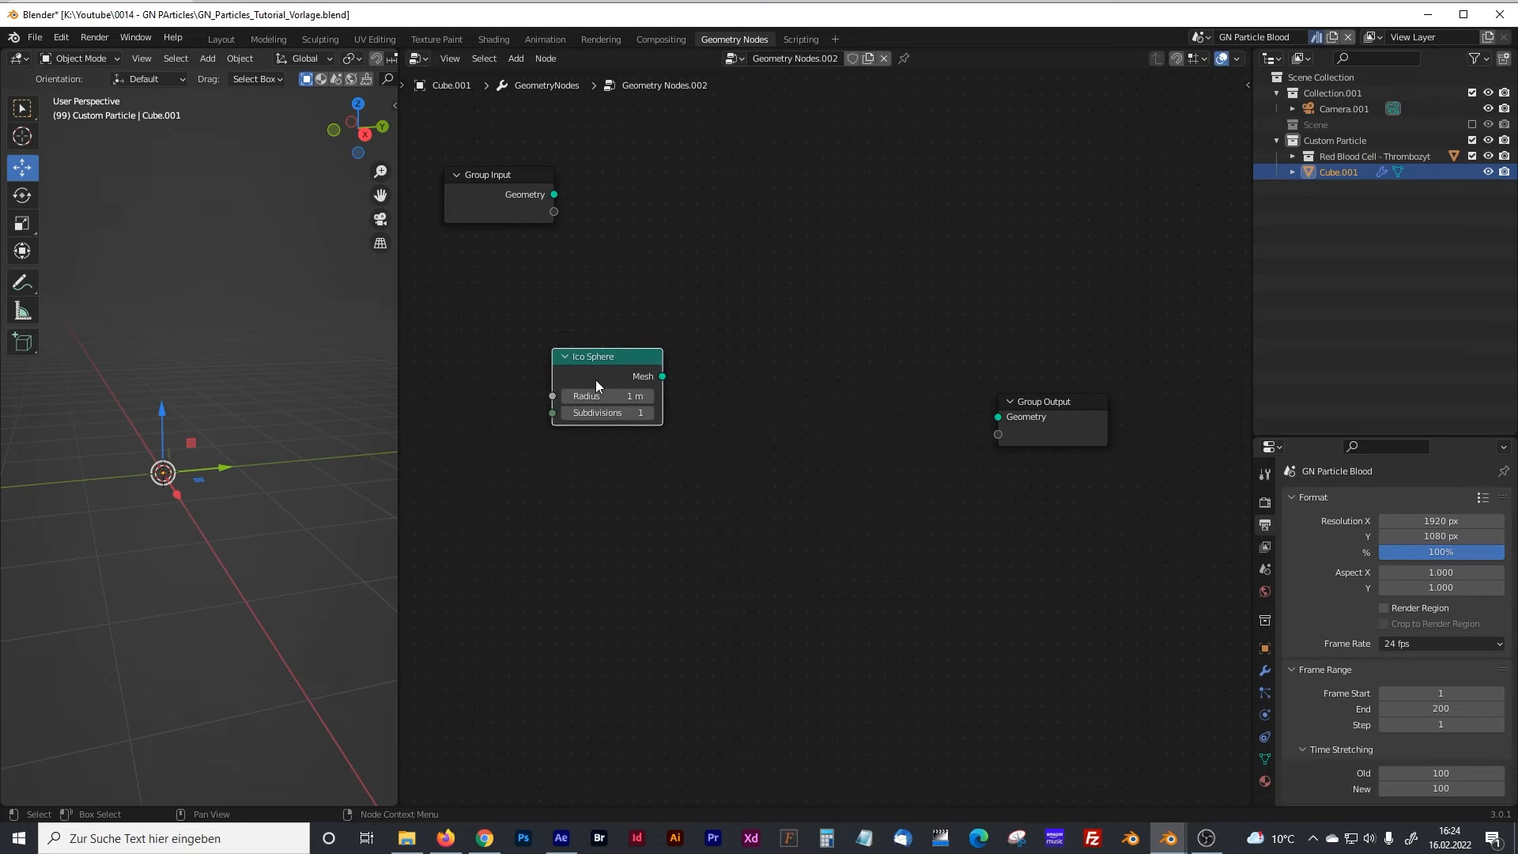
click(586, 348)
click(624, 388)
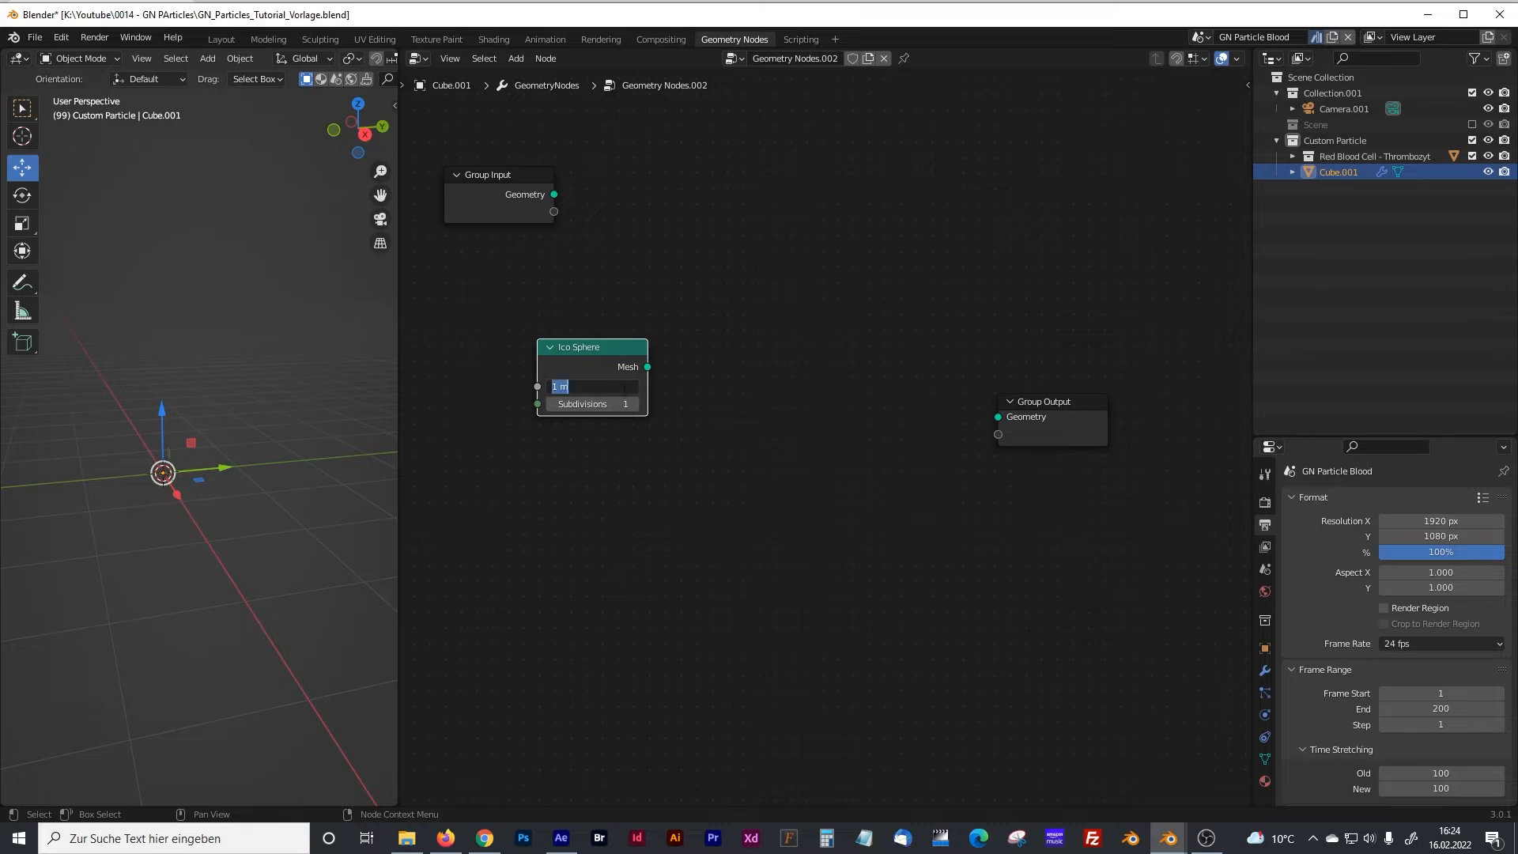
key(Return)
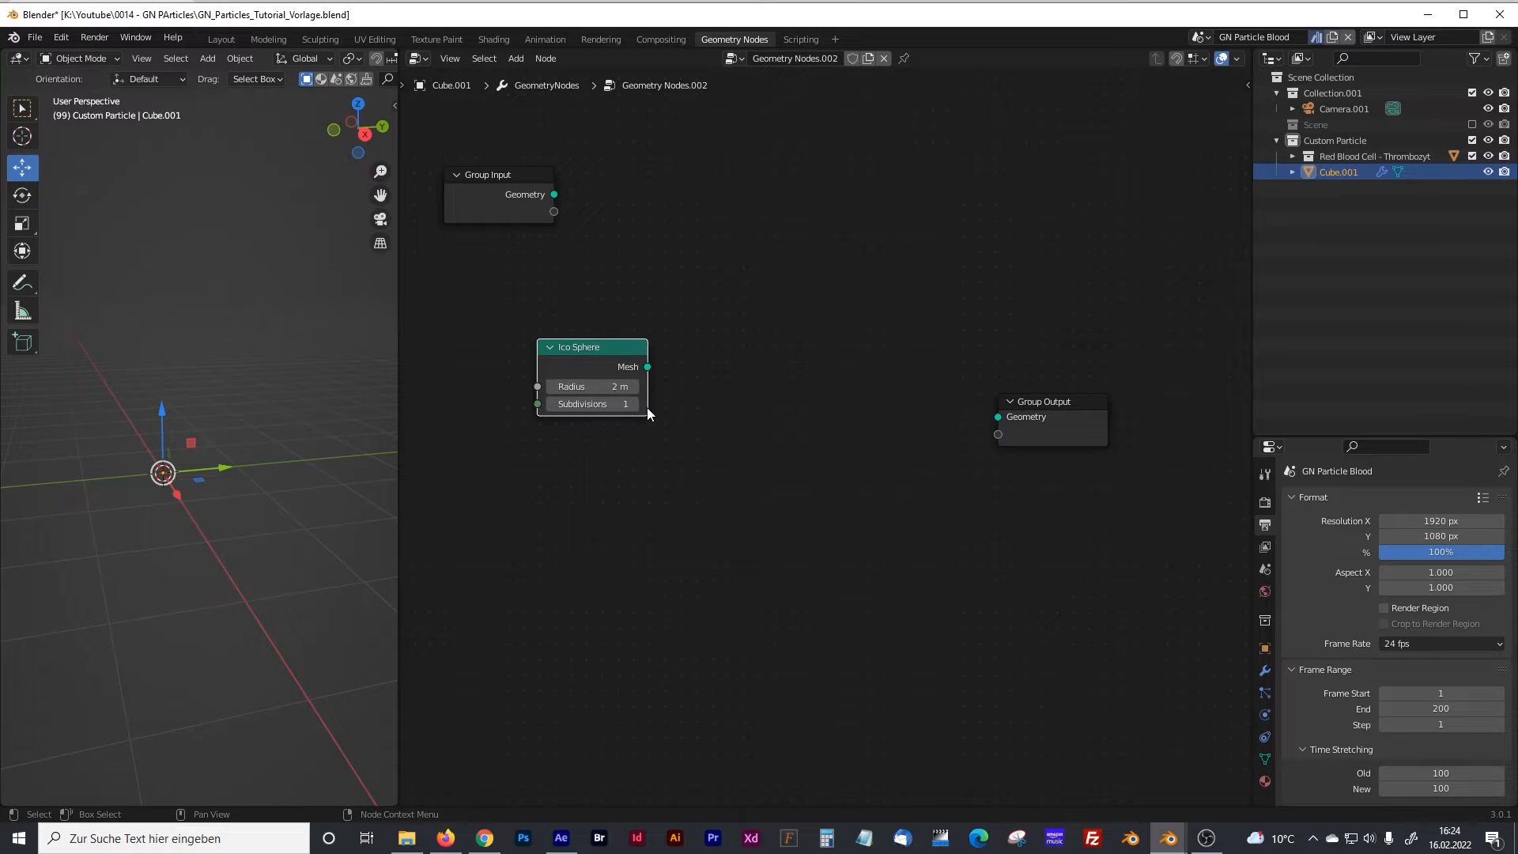
Step: Connect the Ico Sphere's mesh to the Group Output geometry and set its subdivisions to 3
drag(647, 368, 998, 416)
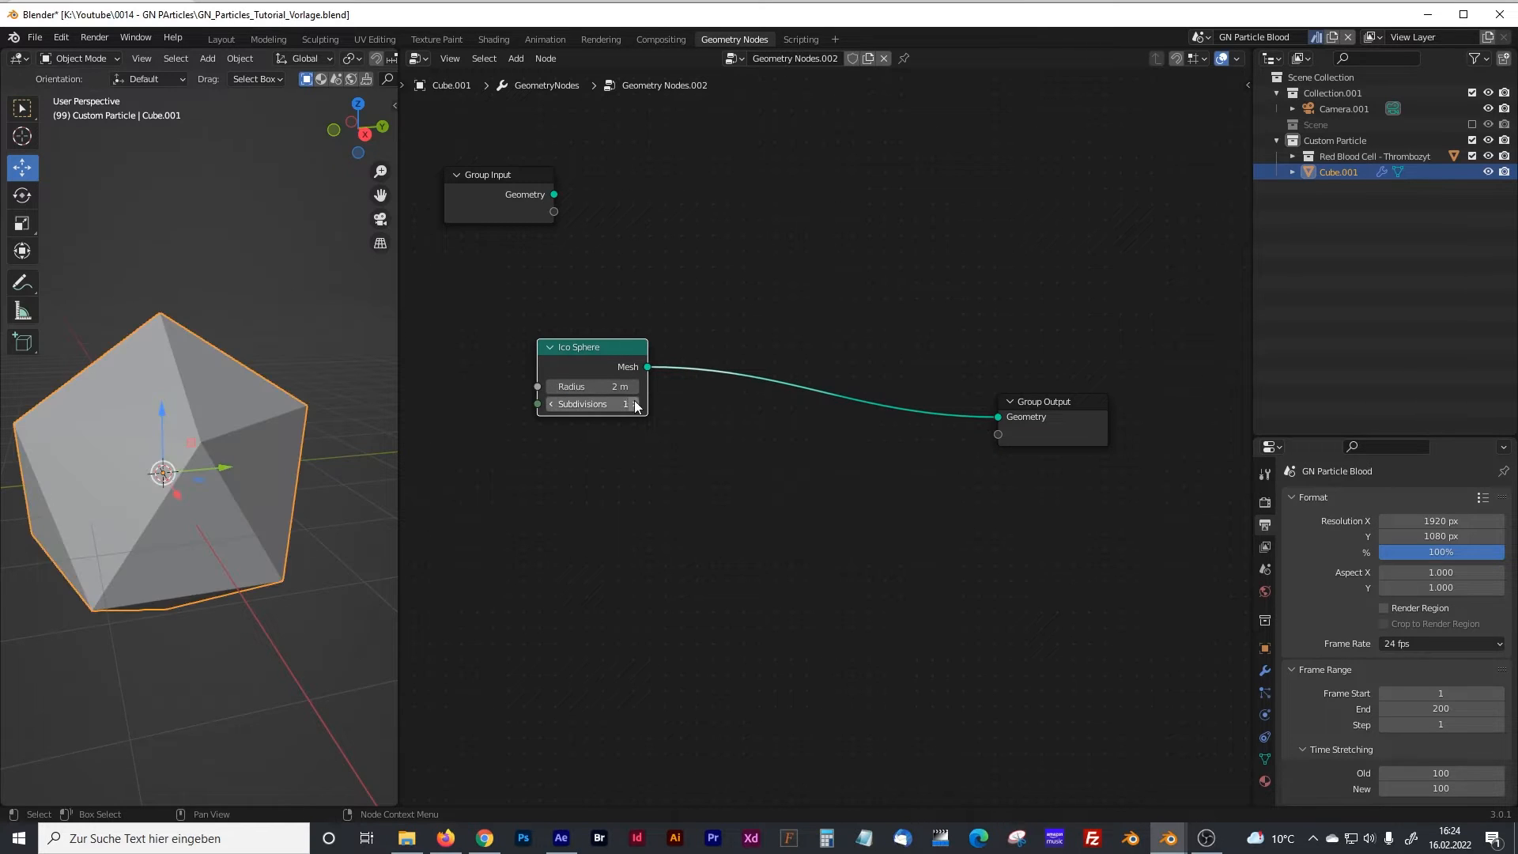
click(636, 404)
click(636, 404)
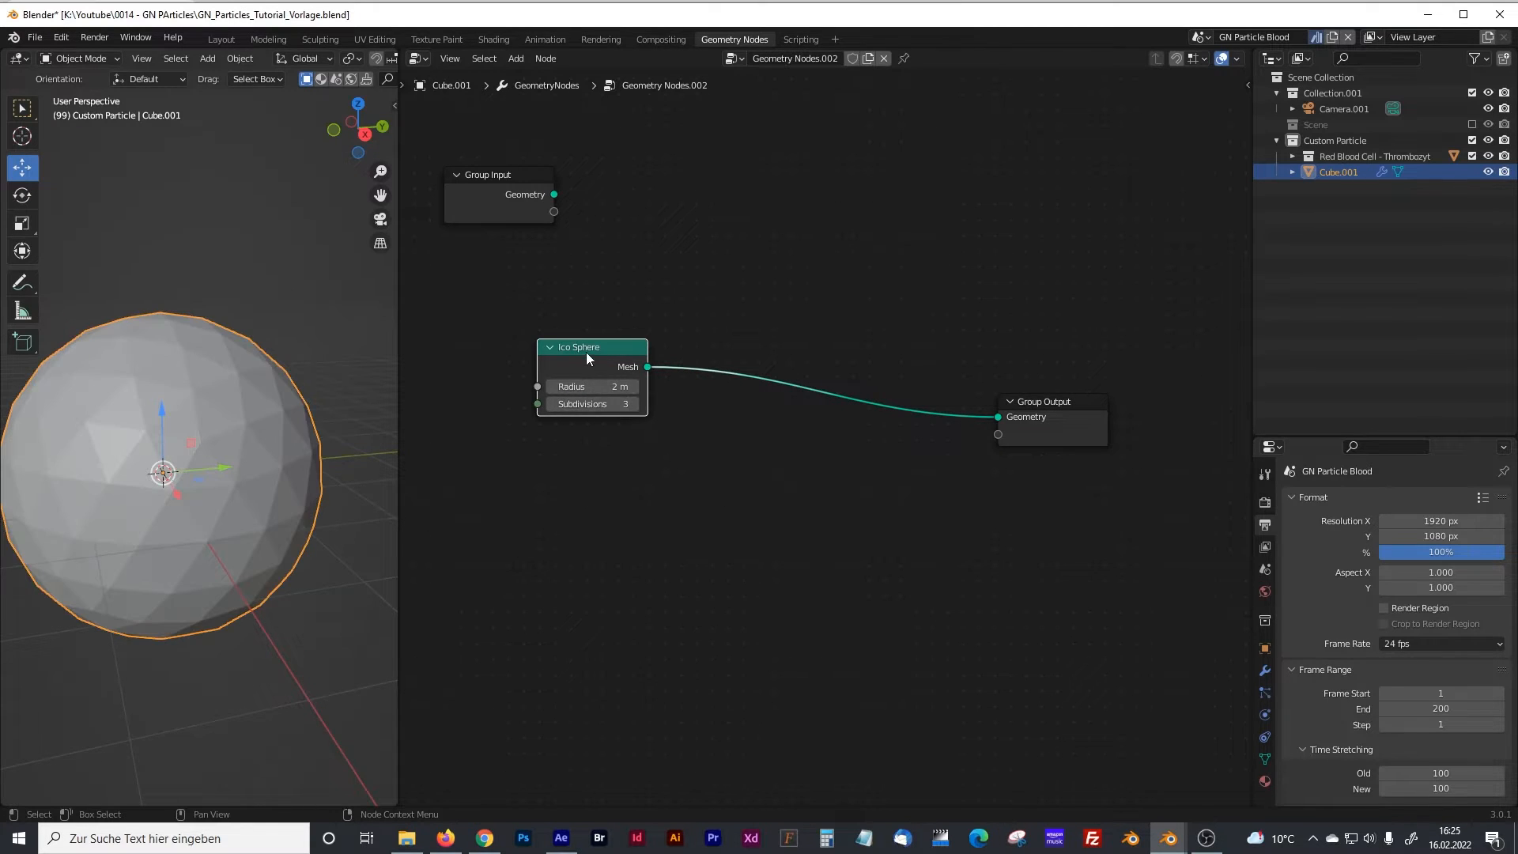
Step: Spread the nodes apart and insert a Distribute Points on Faces node between the Ico Sphere and the Group Output
drag(586, 353, 492, 358)
drag(1032, 403, 1102, 386)
key(shift+a)
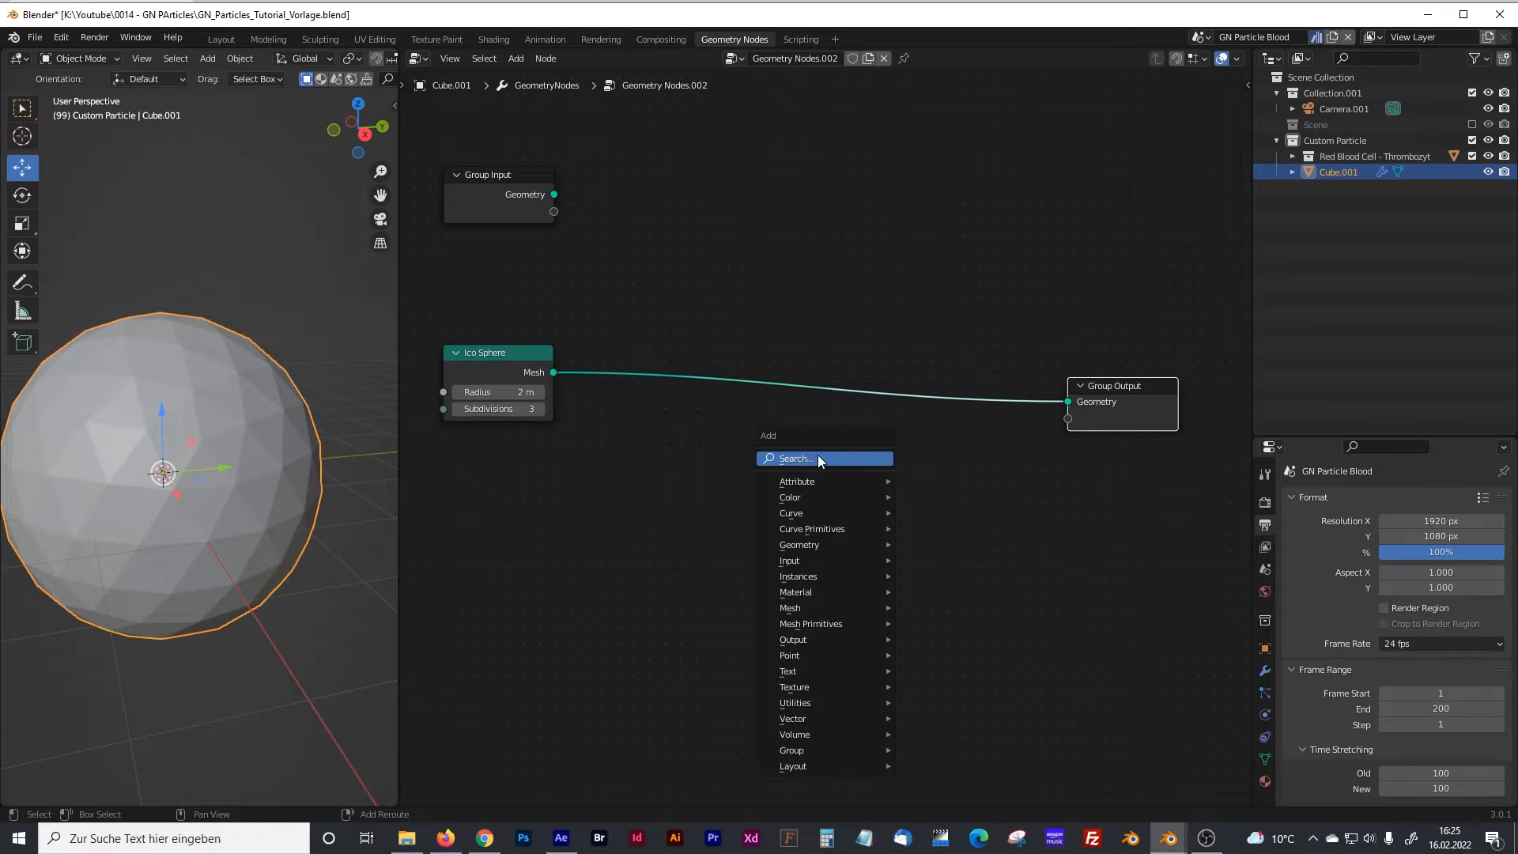
text(c)
text(istr)
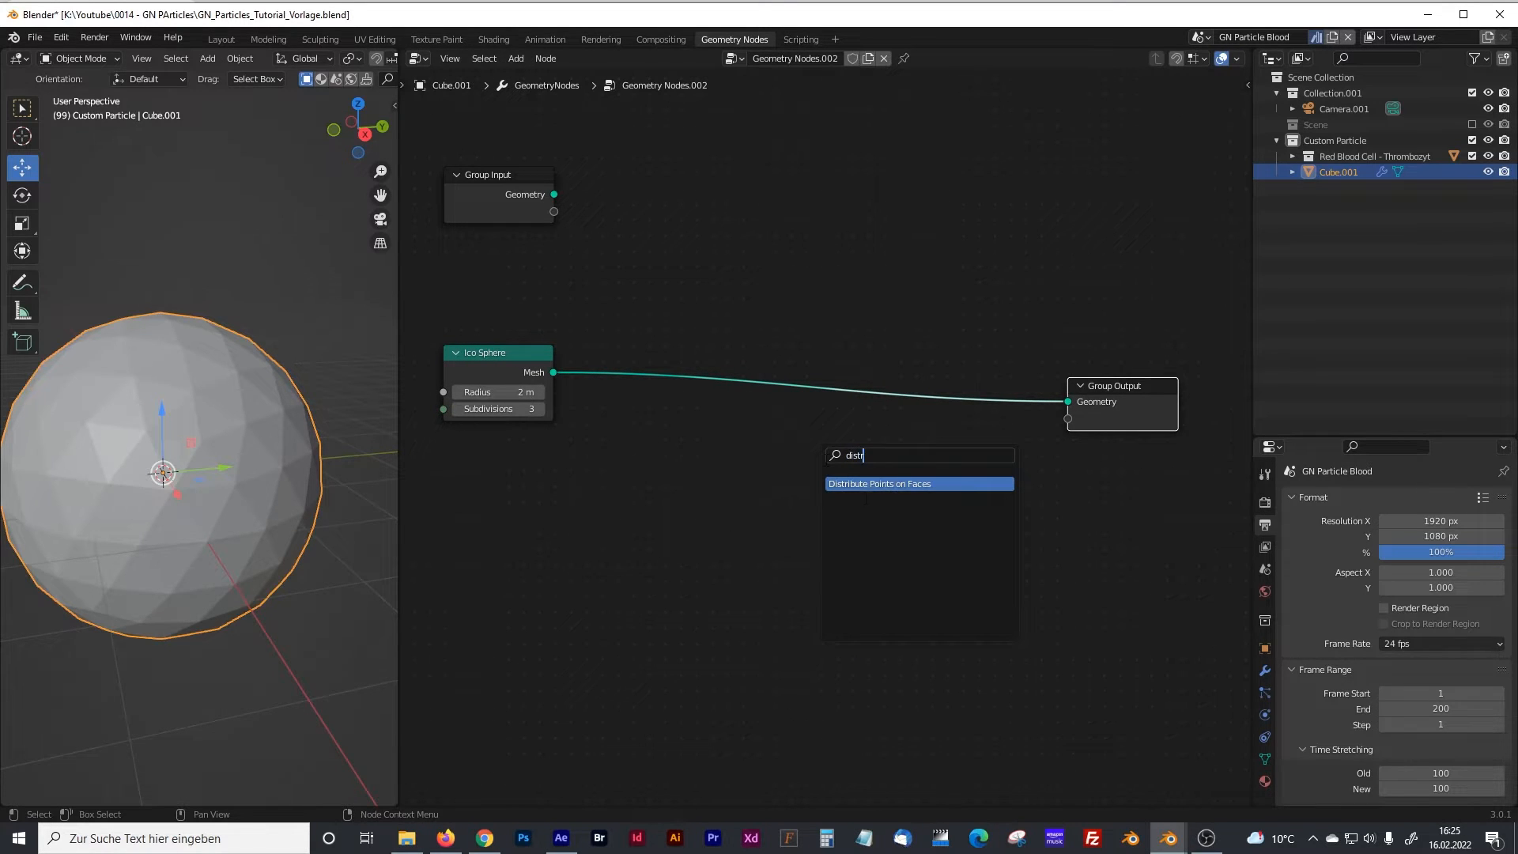
click(865, 486)
click(751, 377)
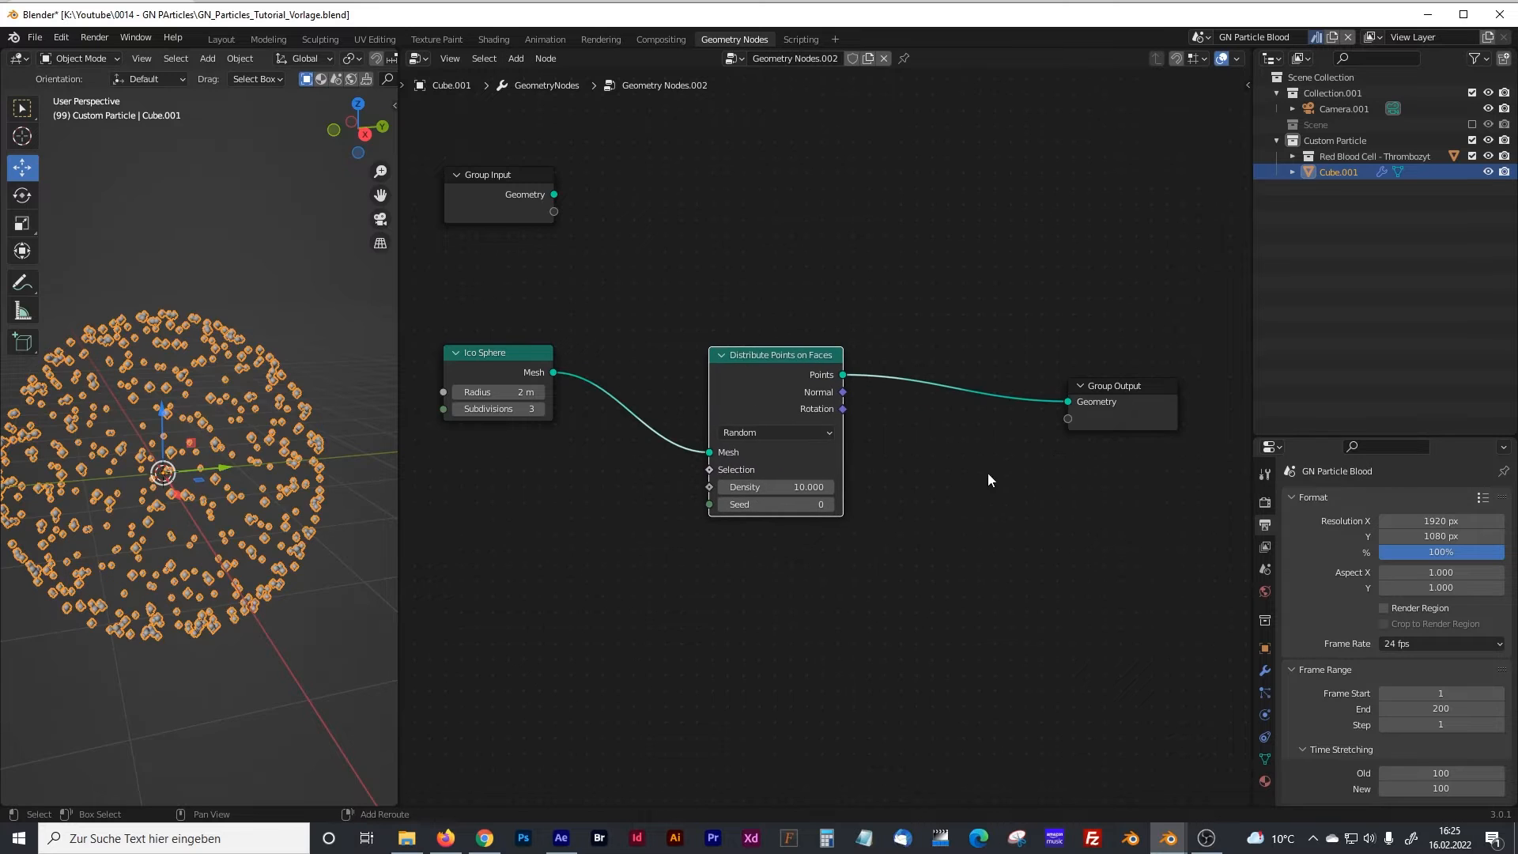
Step: Insert an Instance on Points node between Distribute Points on Faces and the Group Output
middle_drag(989, 473, 894, 483)
click(923, 339)
drag(1033, 397, 1163, 395)
click(980, 335)
key(shift+a)
text(insta)
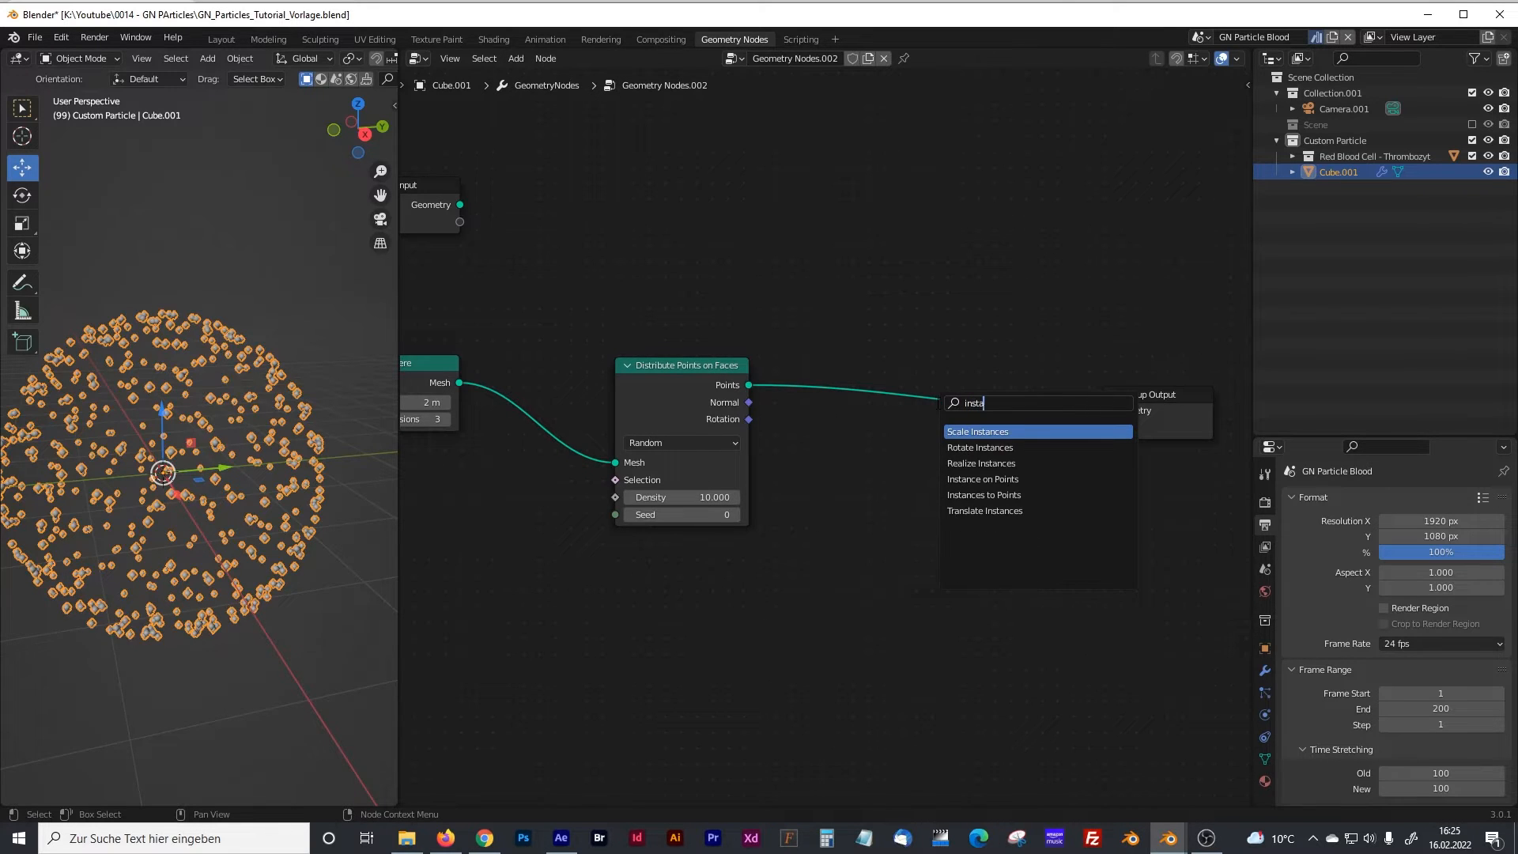
click(982, 479)
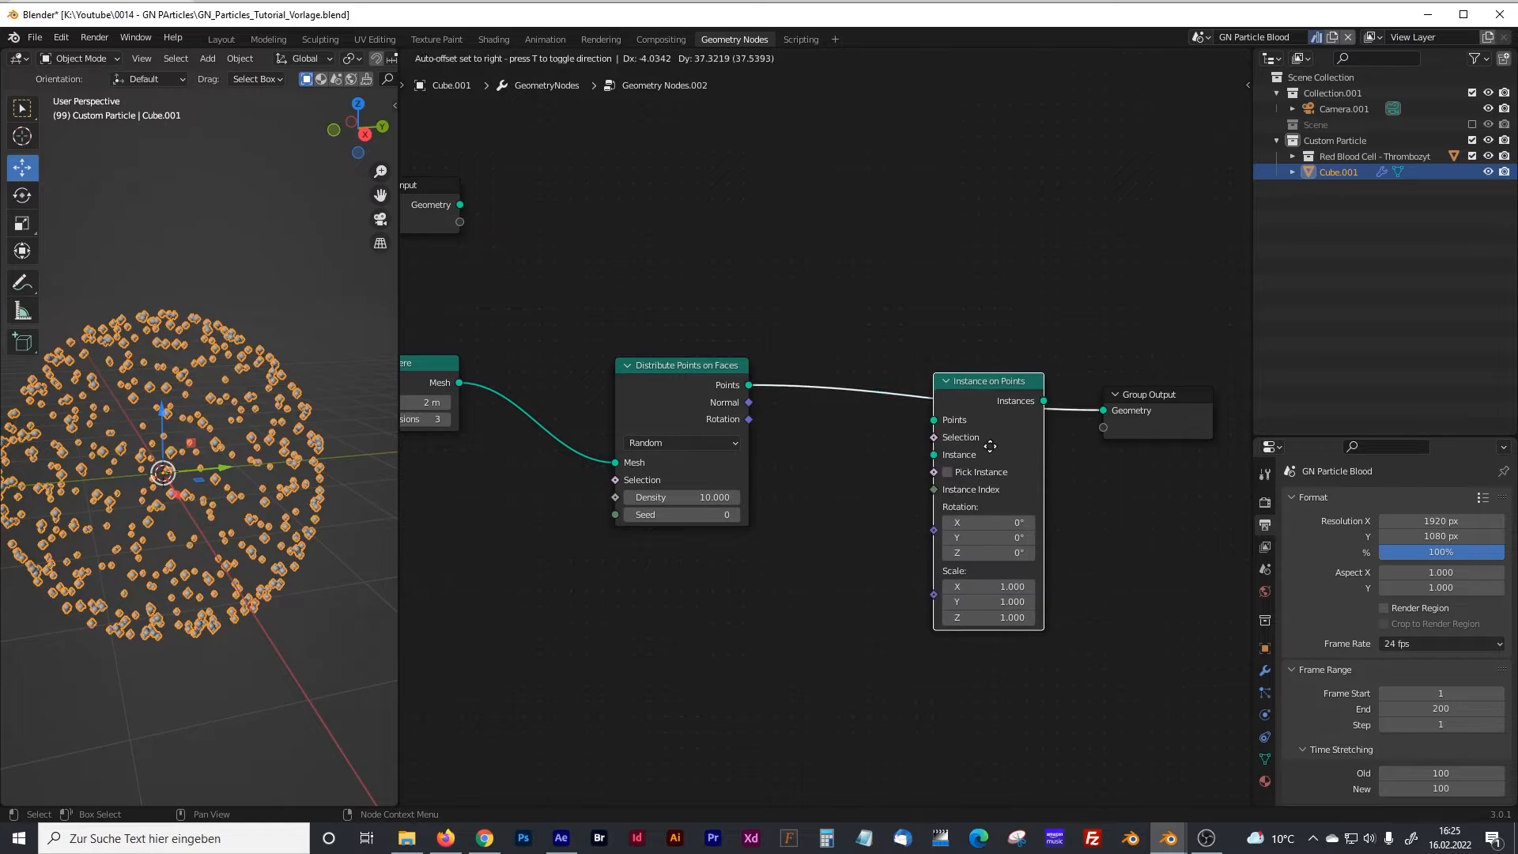
click(989, 438)
Step: Duplicate the Ico Sphere node below Distribute Points on Faces, giving the copy a radius of 0.001 m and 1 subdivision
middle_drag(872, 517, 929, 413)
click(709, 479)
click(491, 262)
key(shift+d)
click(779, 540)
click(757, 581)
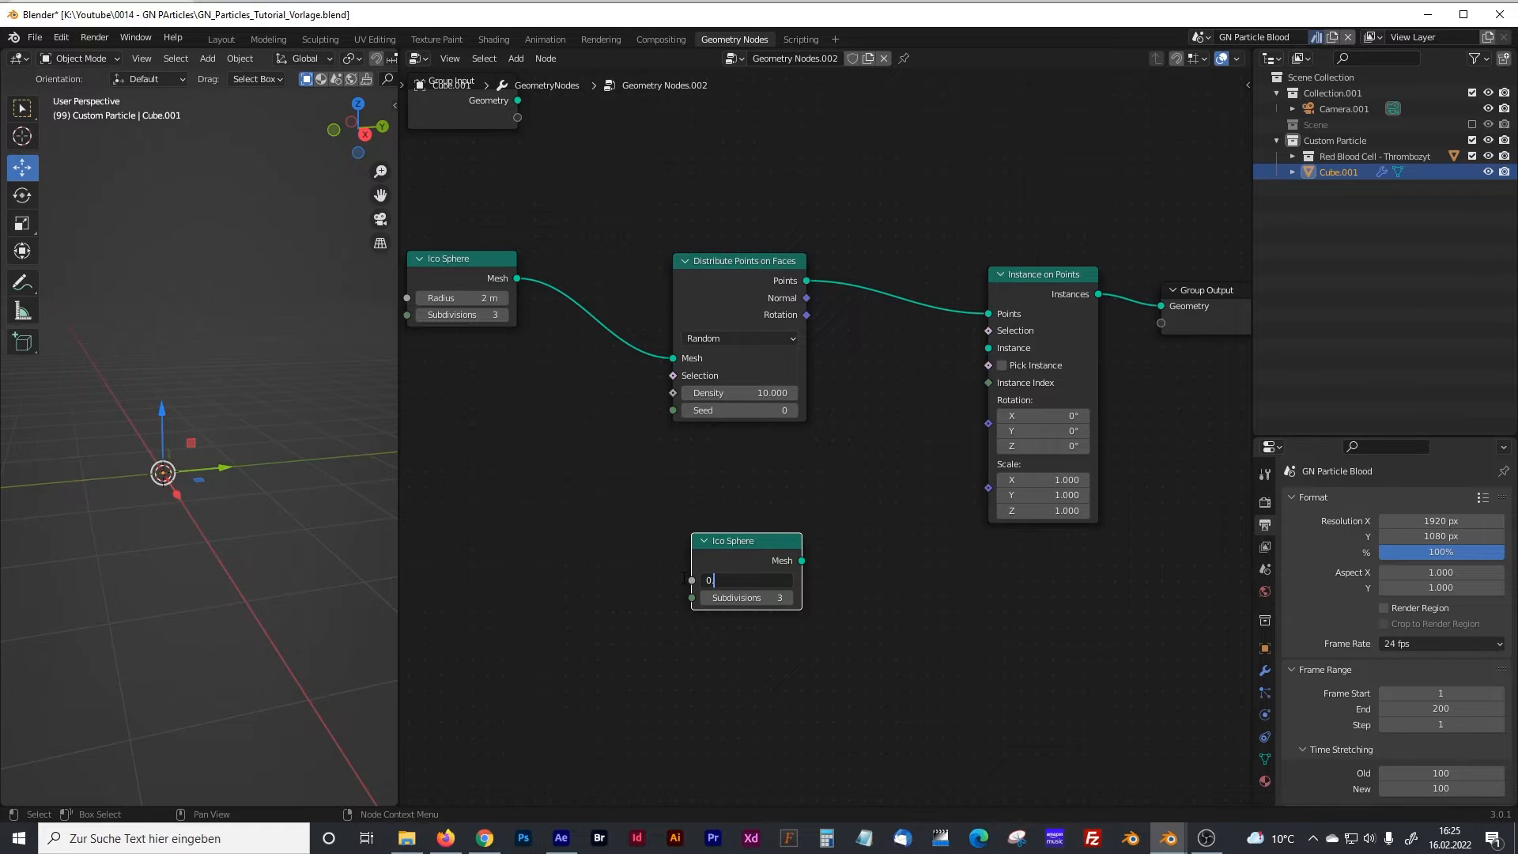
text(0.001)
key(Return)
click(704, 598)
click(702, 597)
Step: Connect the duplicated Ico Sphere's mesh to the Instance input of Instance on Points and set its radius to 0.05 m
drag(751, 539, 978, 361)
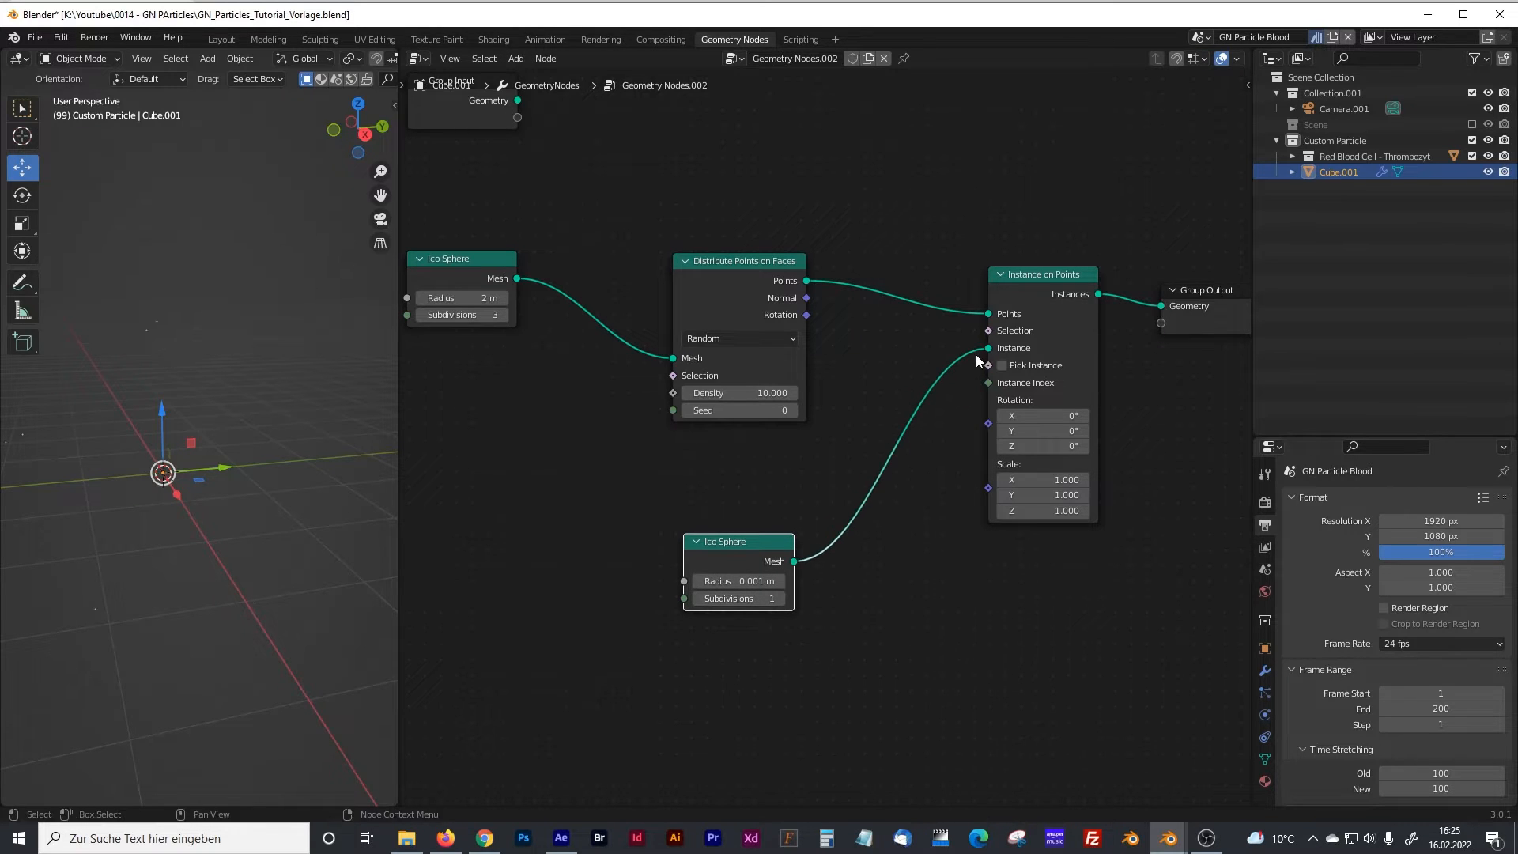
middle_drag(259, 439, 283, 448)
click(781, 580)
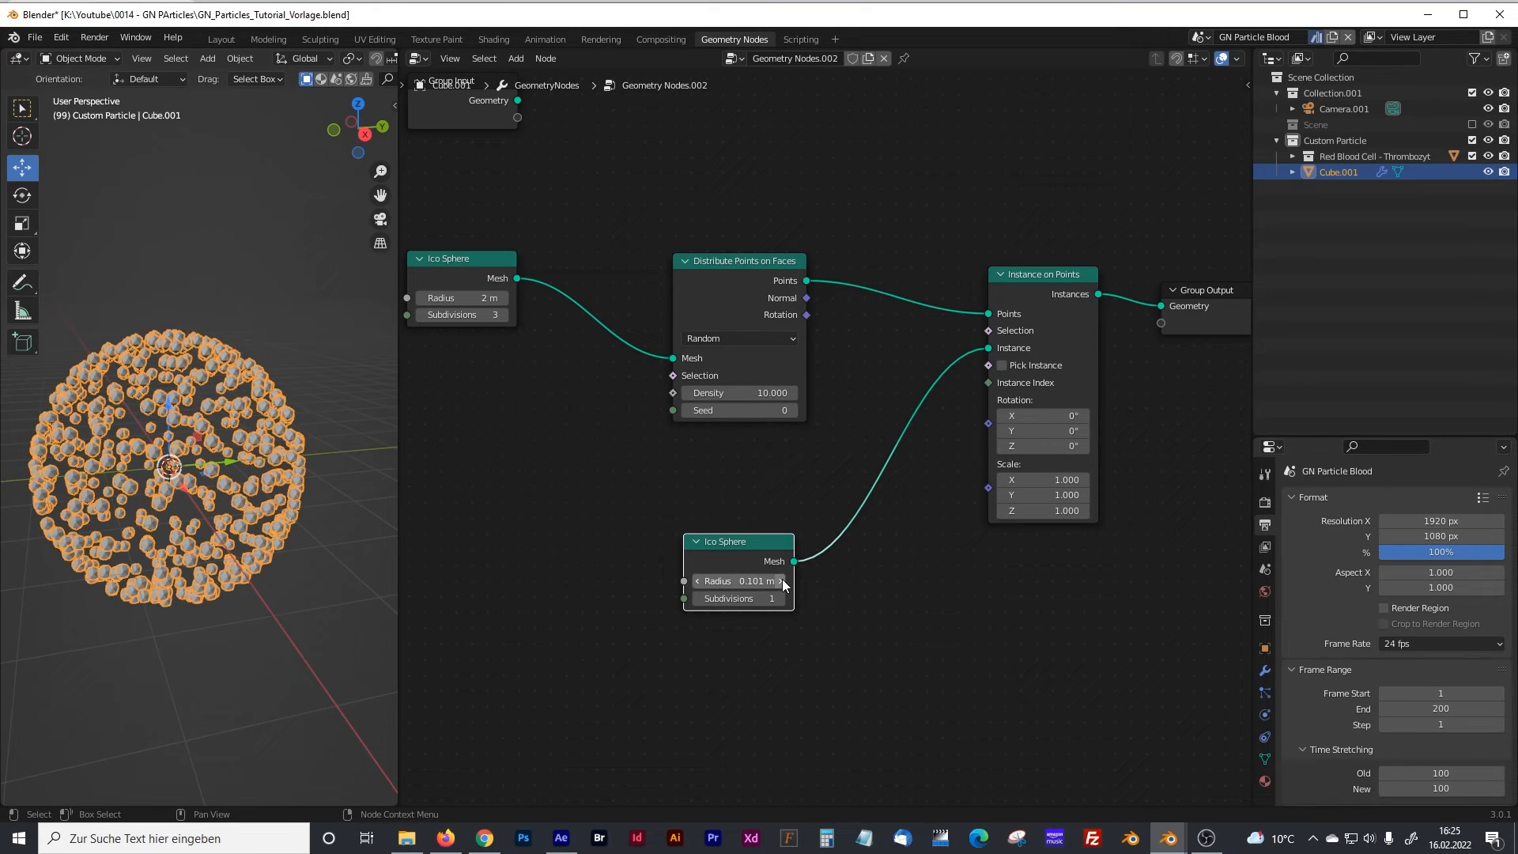
click(728, 581)
click(728, 581)
text(05)
key(Return)
mouse_move(272, 433)
middle_down()
mouse_move(311, 434)
mouse_move(279, 440)
middle_up()
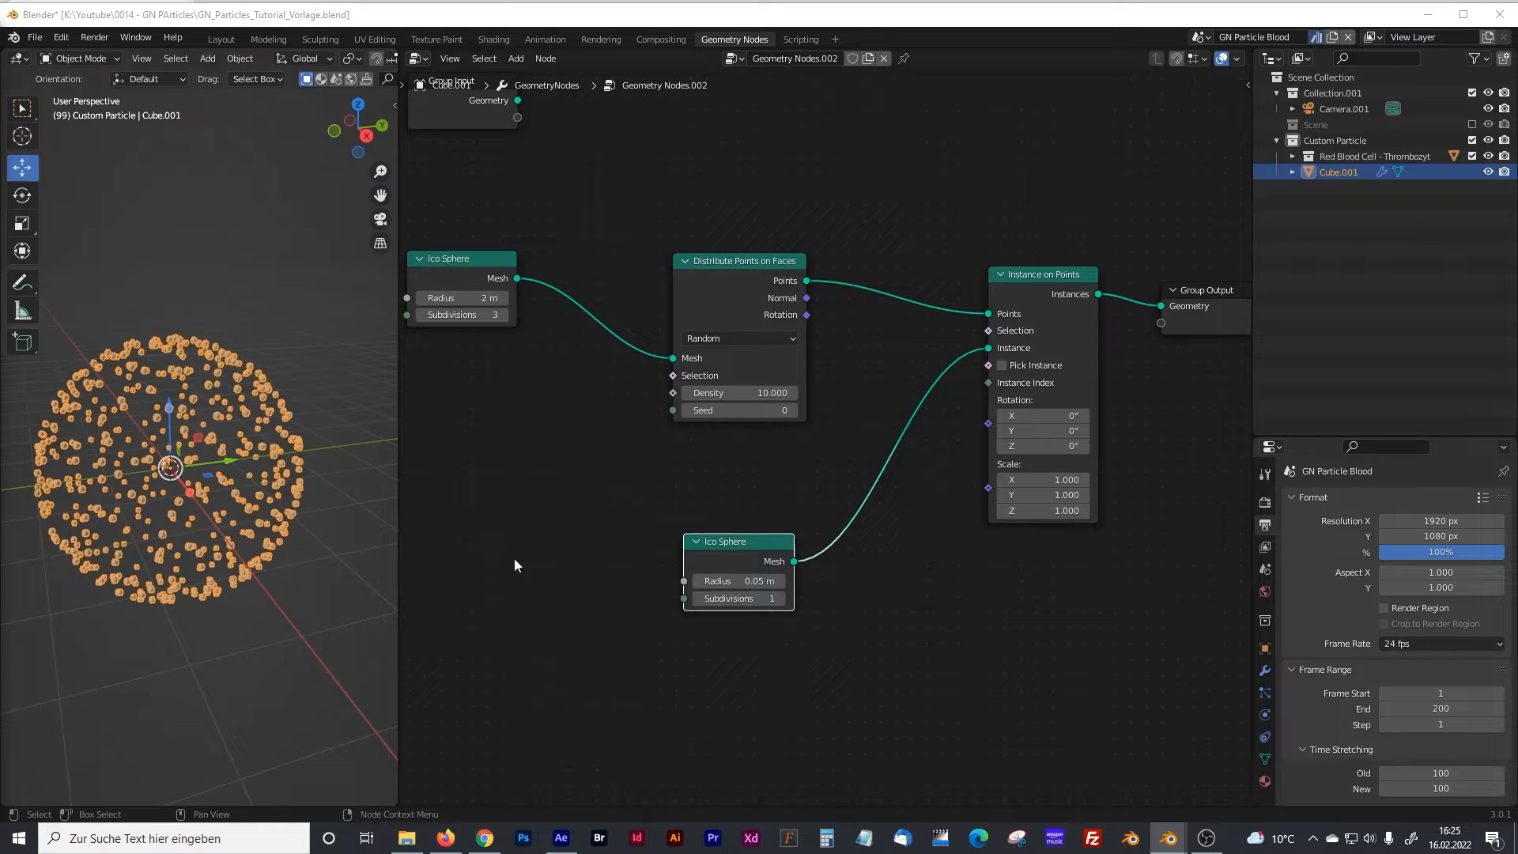
Step: Add a Random Value node below the small Ico Sphere and connect its value to the Scale of Instance on Points
scroll(905, 597, up, 1)
middle_drag(905, 596, 834, 587)
drag(990, 253, 998, 237)
key(shift+a)
mouse_move(795, 528)
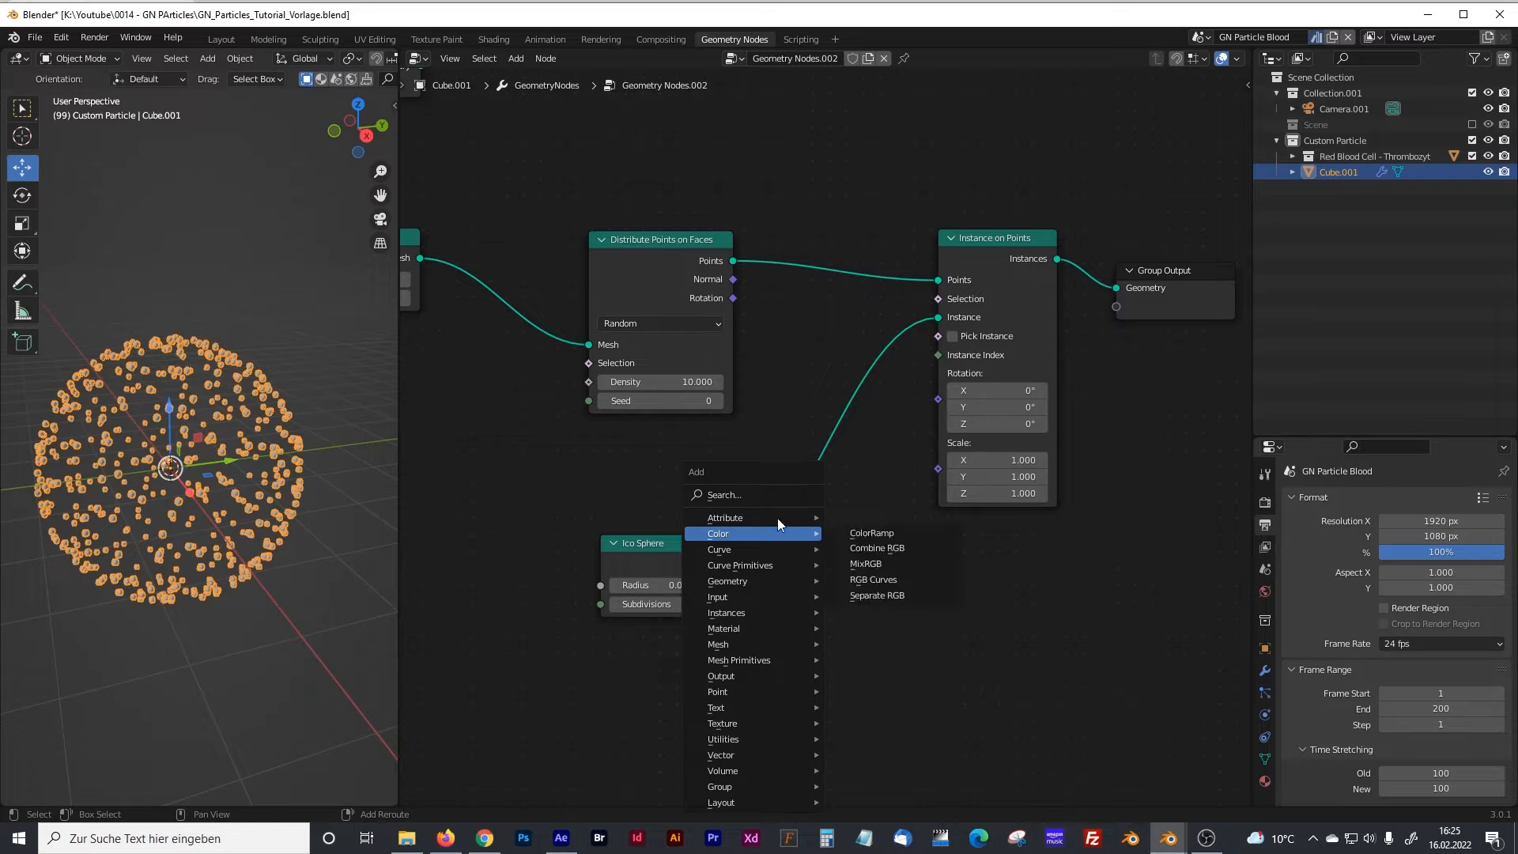
click(757, 494)
text(rand)
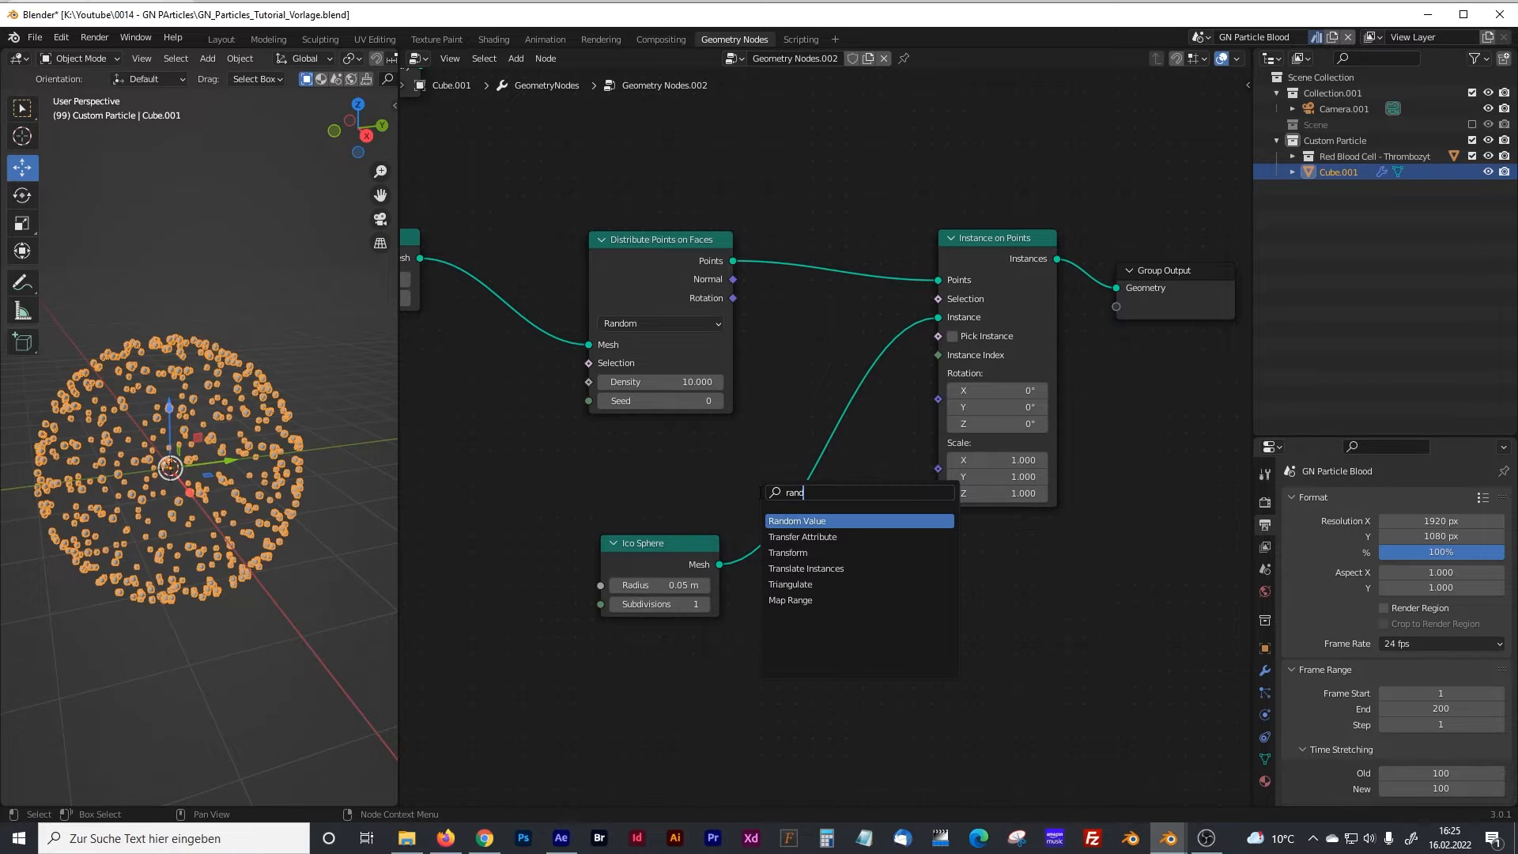
click(797, 520)
click(797, 589)
drag(705, 572, 702, 484)
drag(811, 650, 948, 485)
Step: Set the Random Value node's minimum to 0.2 and maximum to 1.3
scroll(737, 620, up, 1)
middle_drag(823, 704, 885, 686)
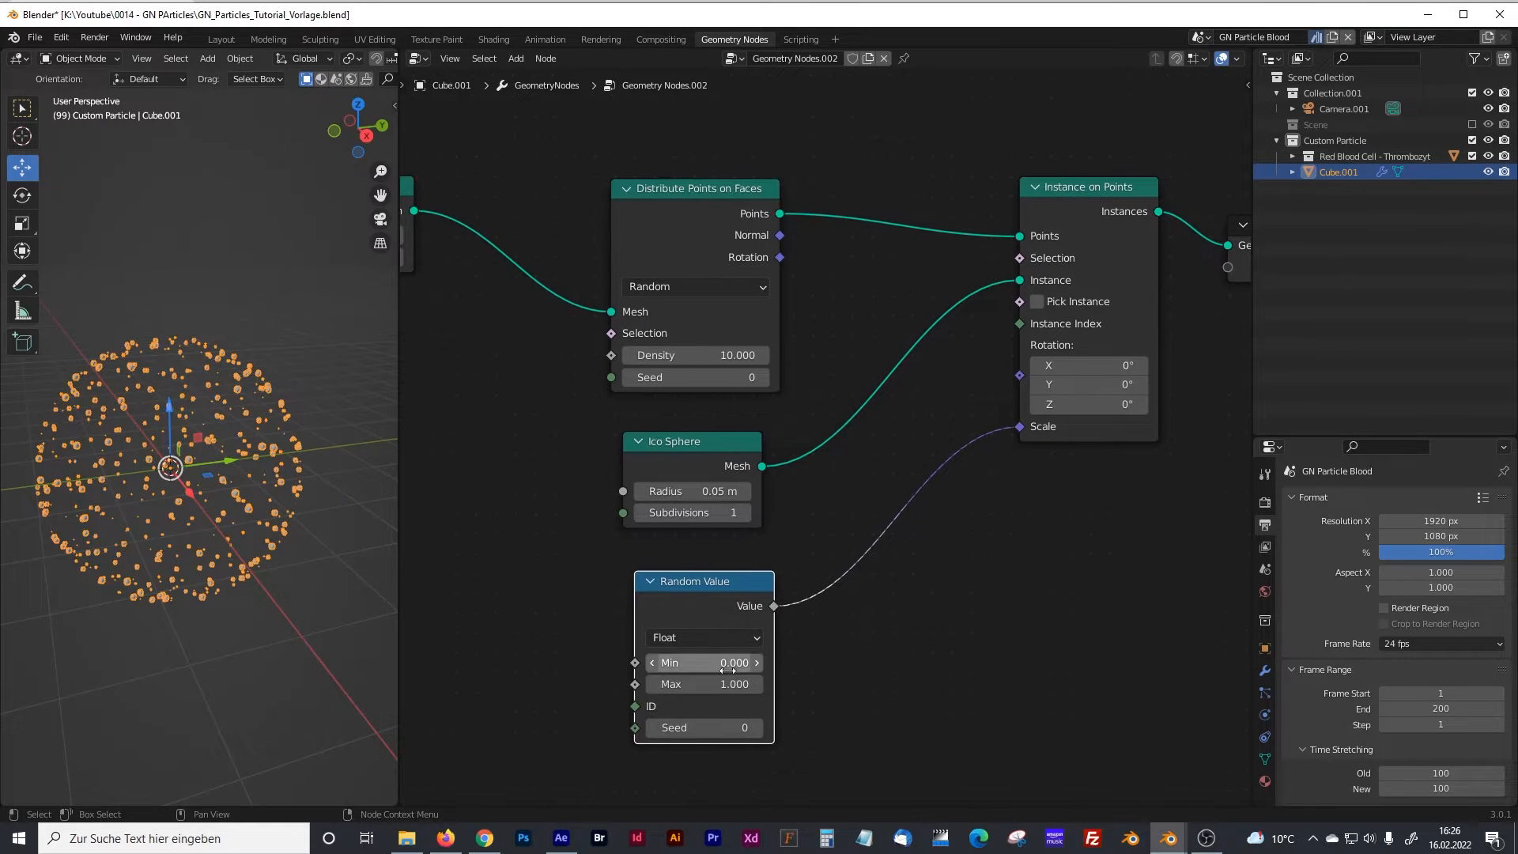
click(762, 668)
text(0.2)
key(Tab)
text(2.1)
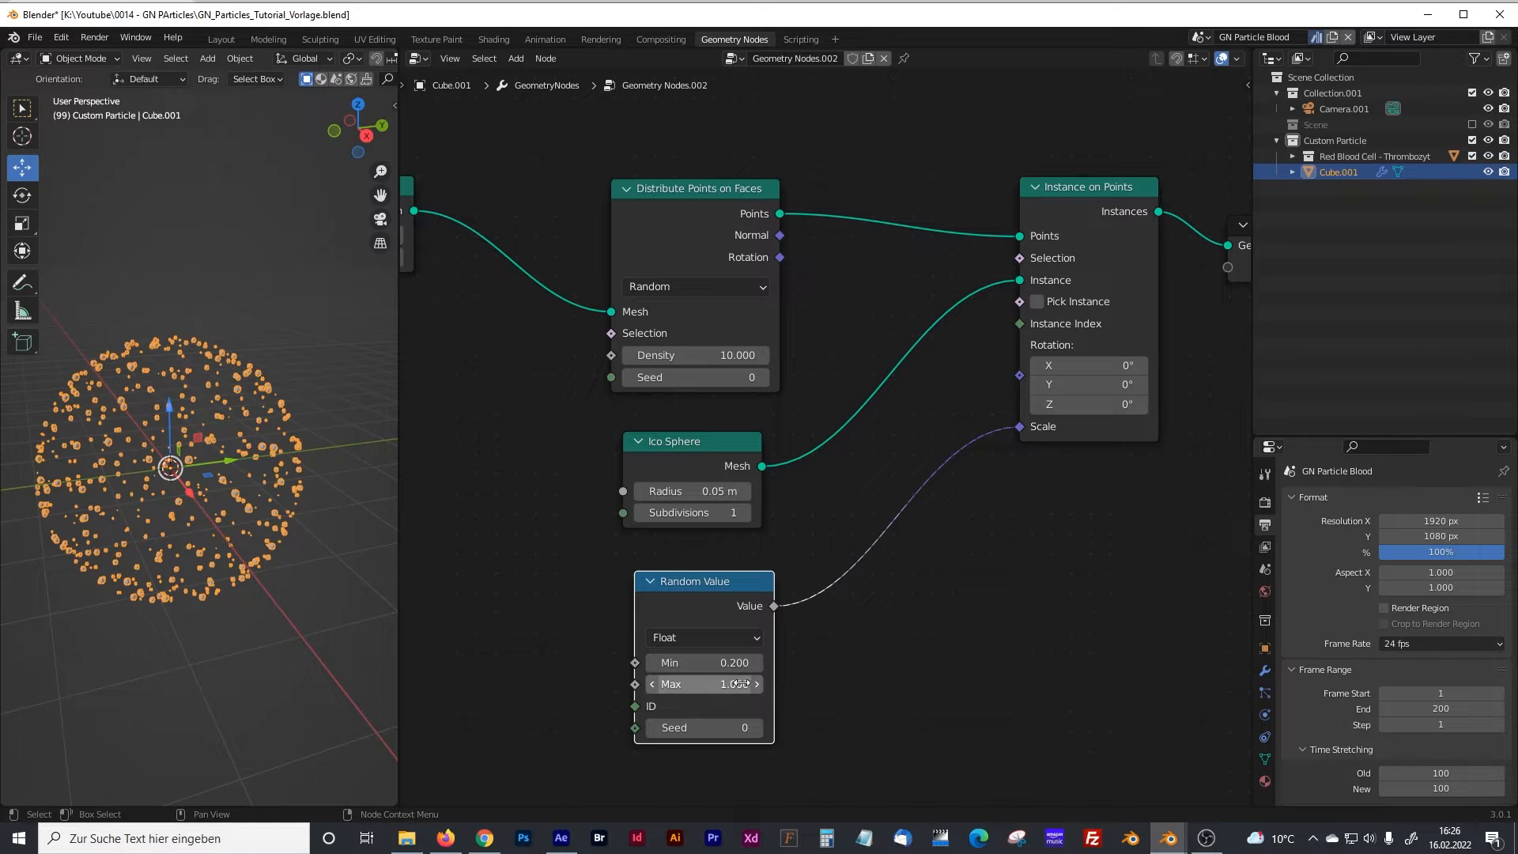
key(Return)
drag(734, 684, 673, 684)
Step: Move the Random Value node out of the way and place a duplicate of it below the small Ico Sphere
drag(730, 586, 894, 680)
drag(732, 439, 714, 420)
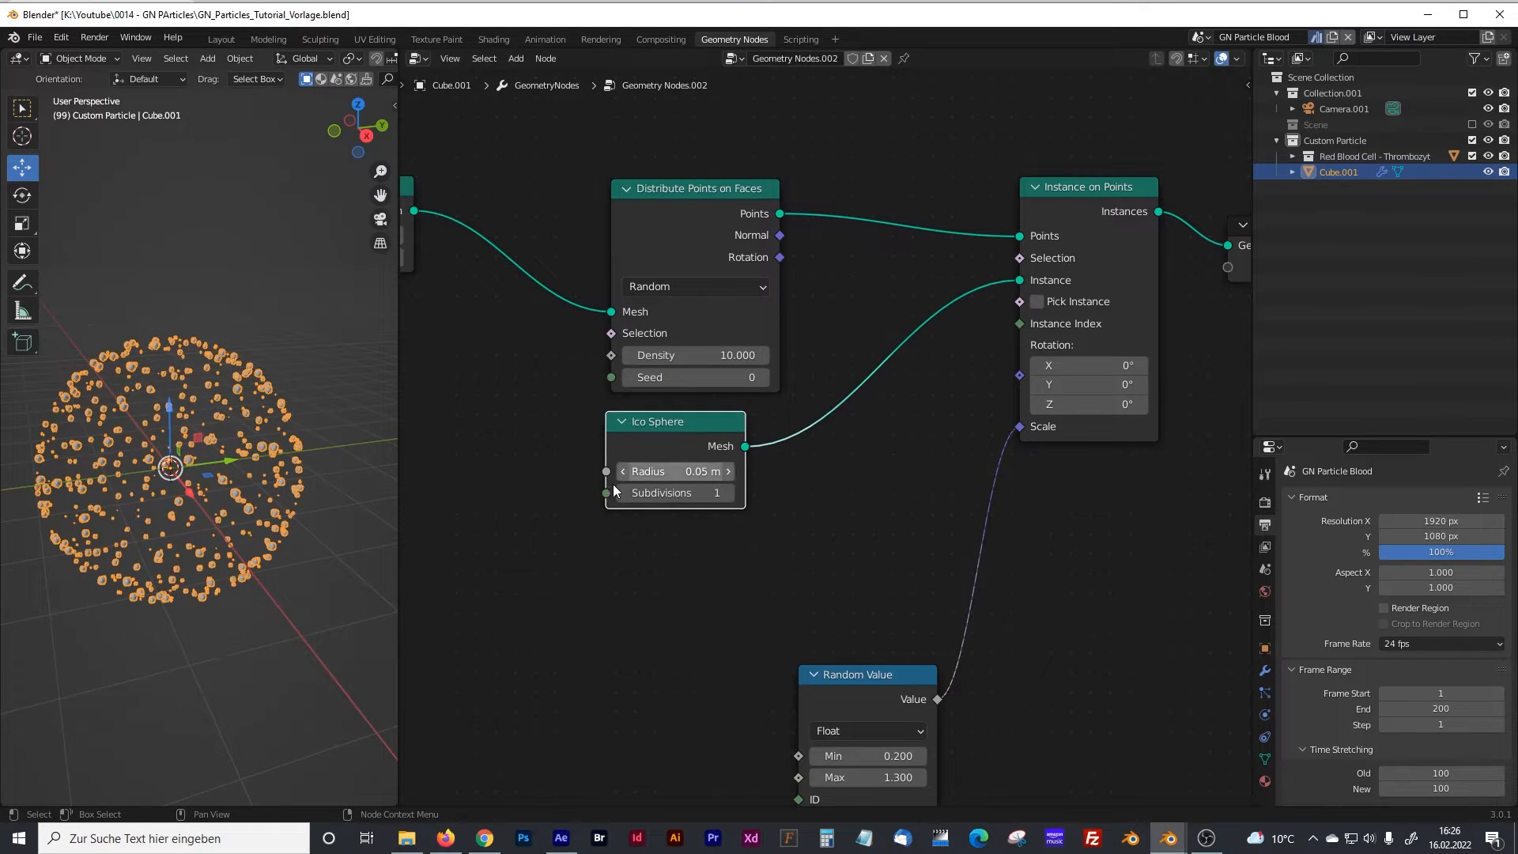
scroll(233, 440, up, 5)
scroll(233, 440, down, 3)
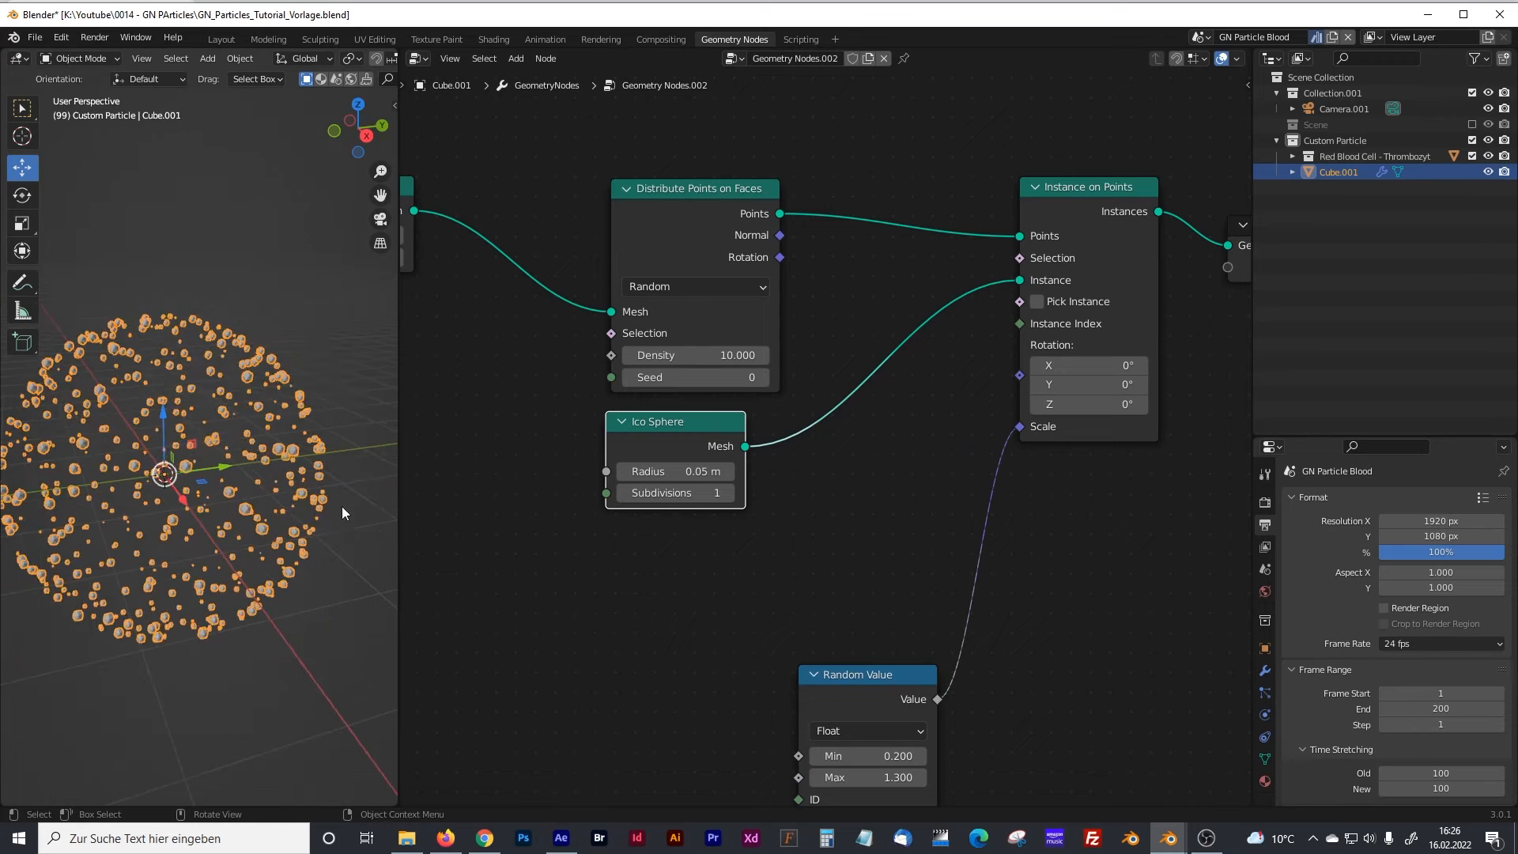
click(851, 674)
key(shift+d)
click(662, 580)
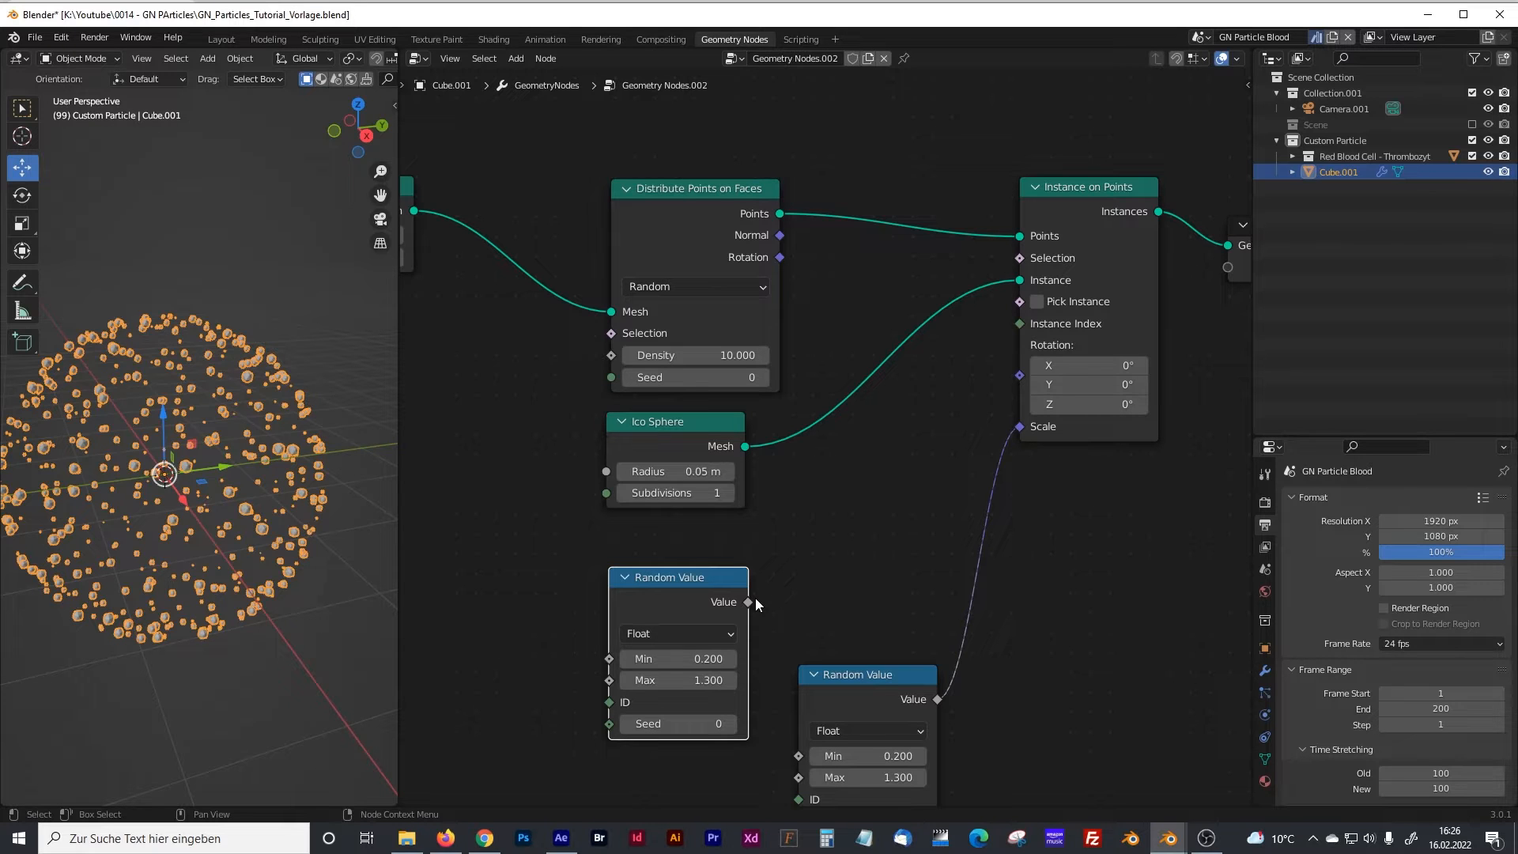
Step: Connect the duplicated Random Value node's output to the Rotation input of Instance on Points
drag(748, 602, 1019, 375)
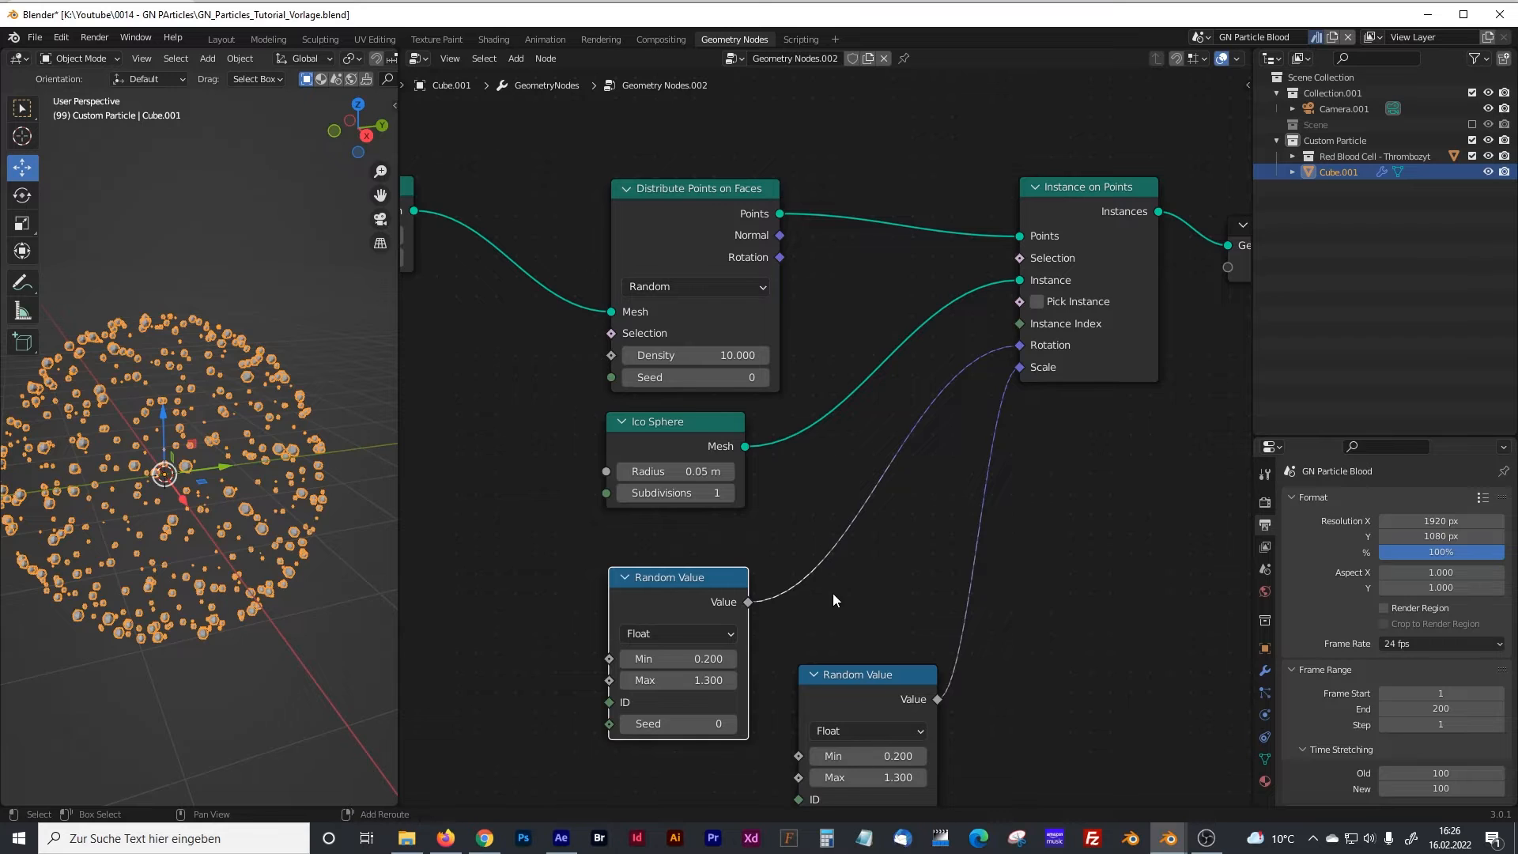
middle_drag(832, 601, 869, 500)
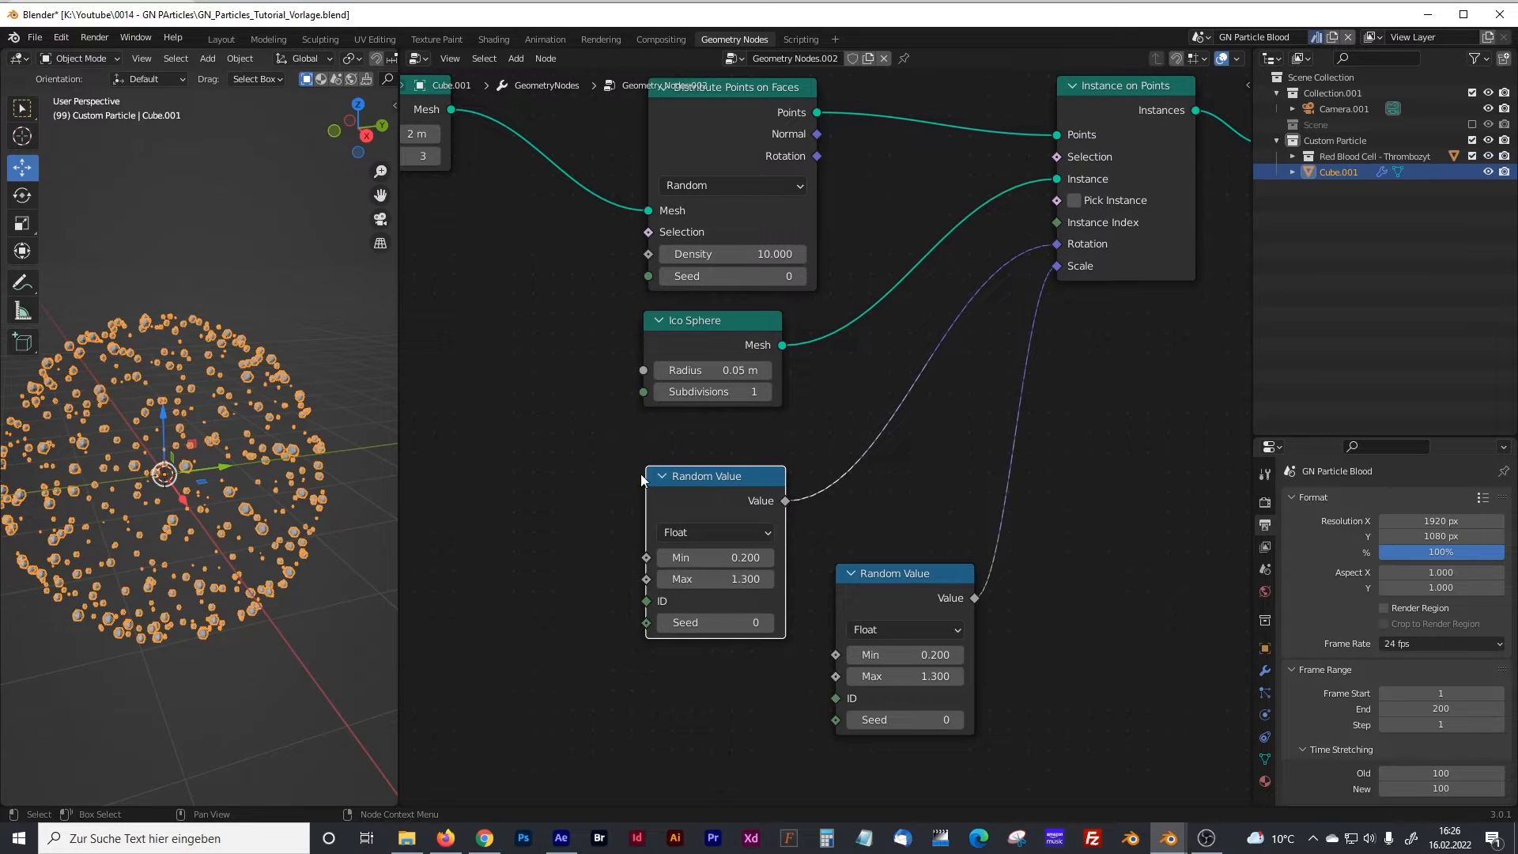
scroll(253, 432, up, 5)
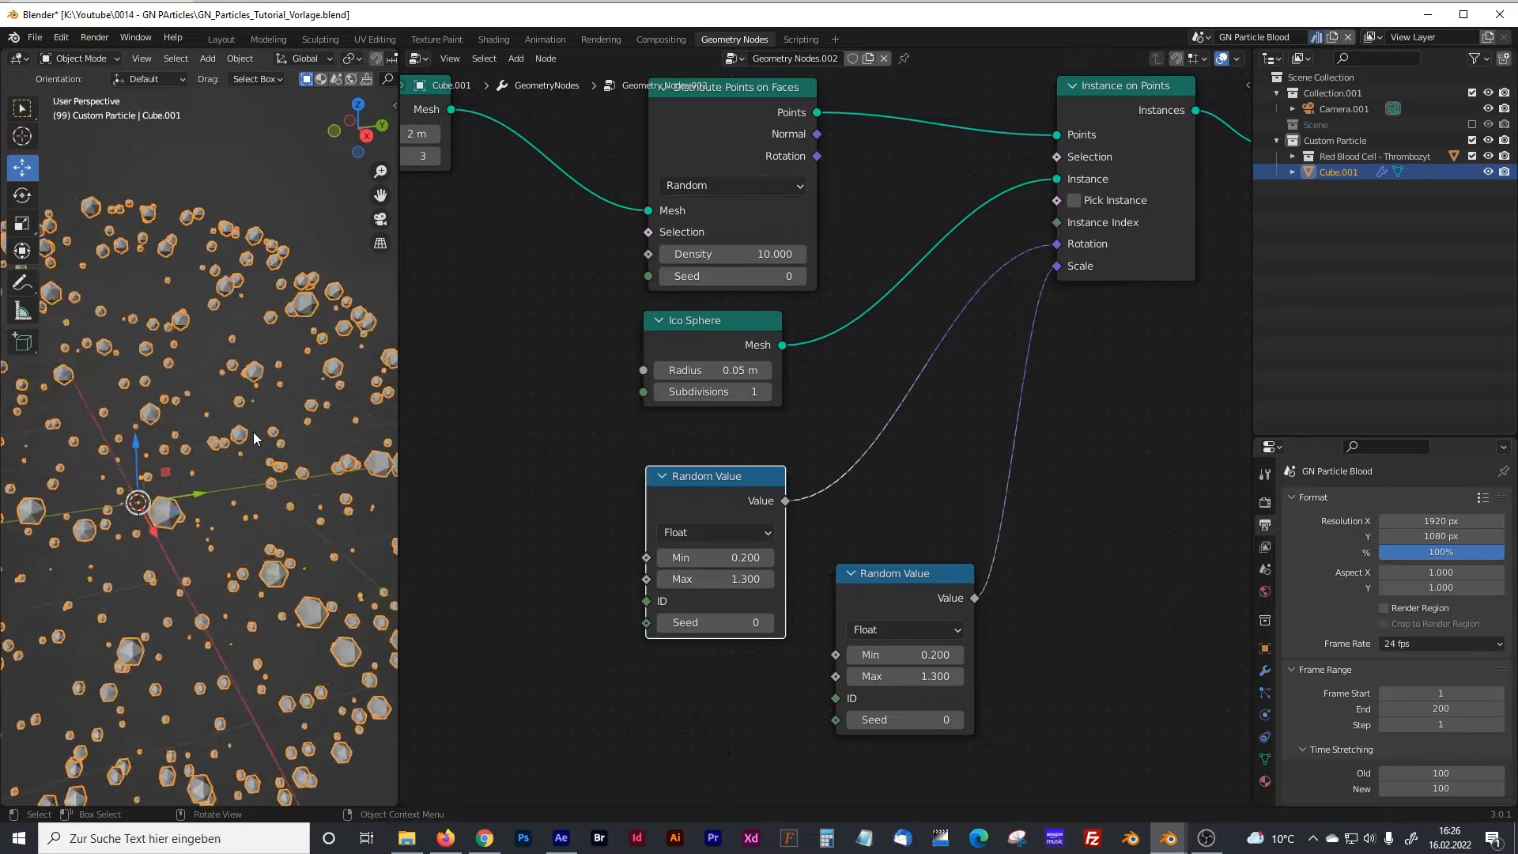
Step: Set the minimum of the Random Value node driving the rotation to 0 and its maximum to tau
click(740, 558)
text(2.8)
key(Return)
click(741, 578)
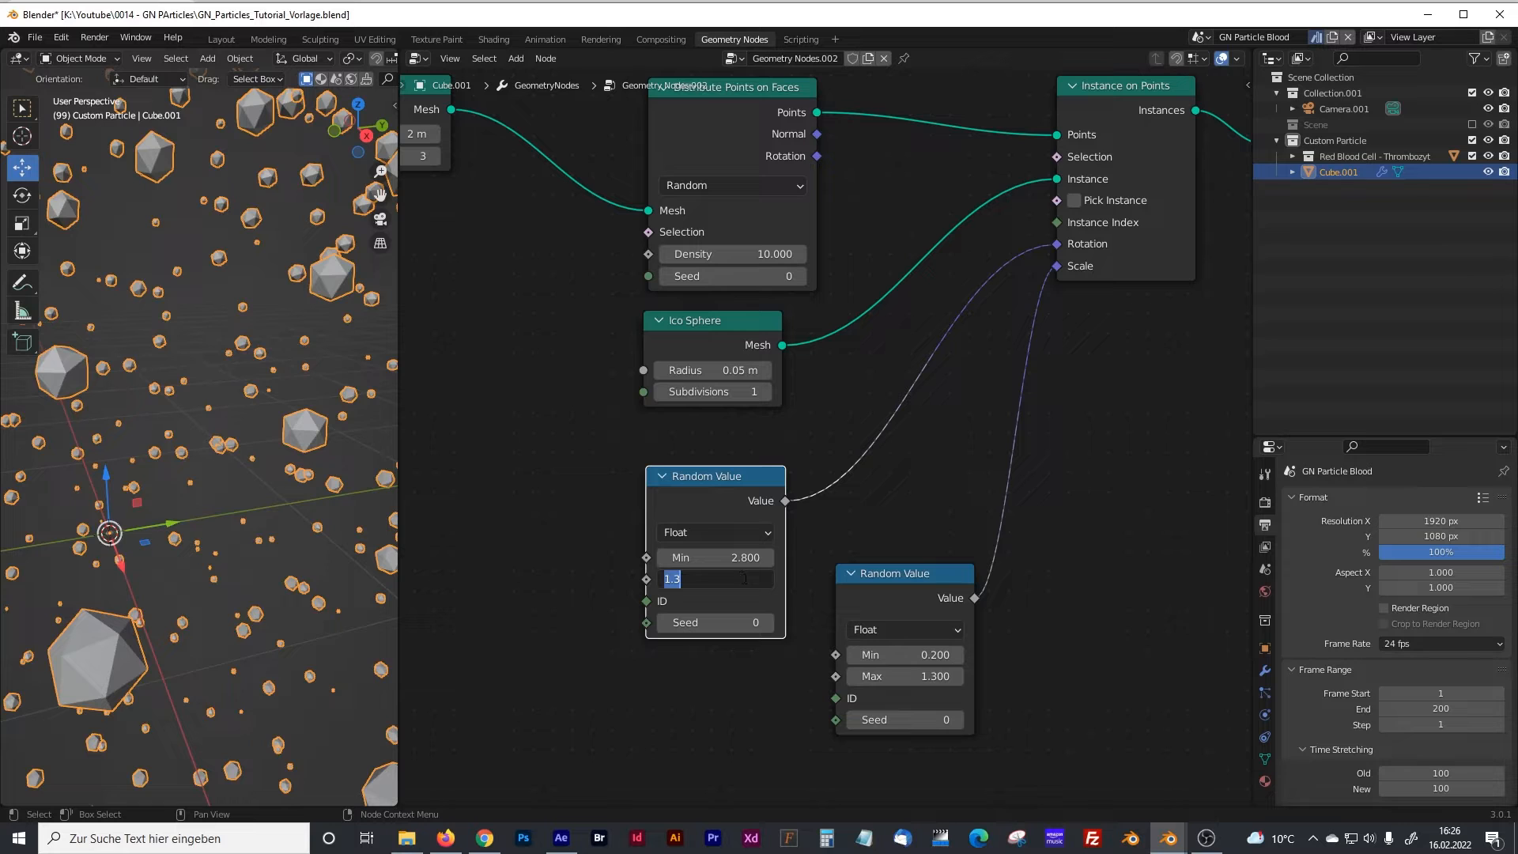
text(tau)
key(Return)
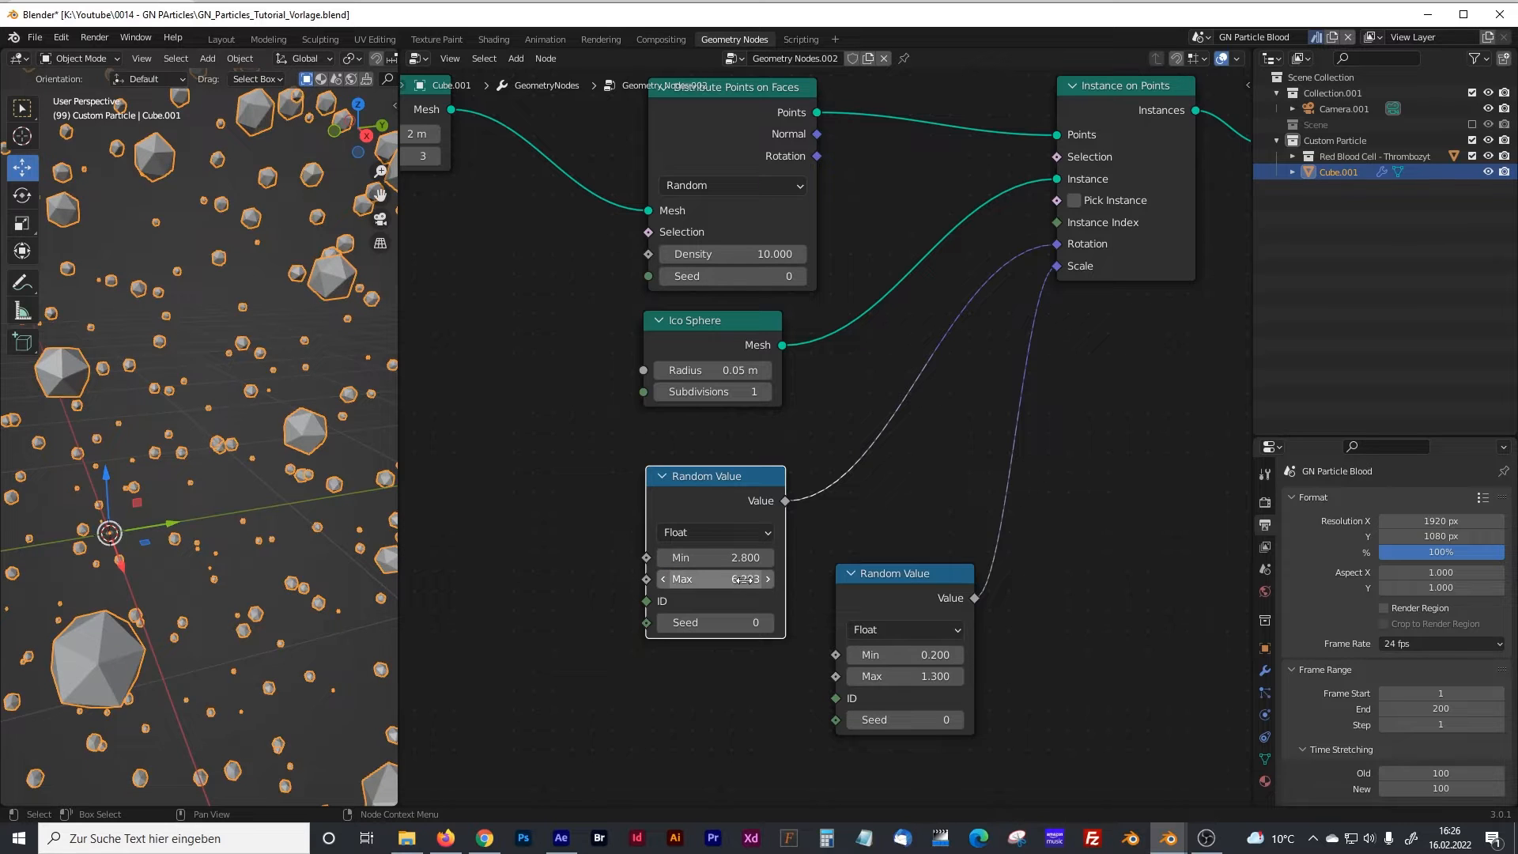
key(BackSpace)
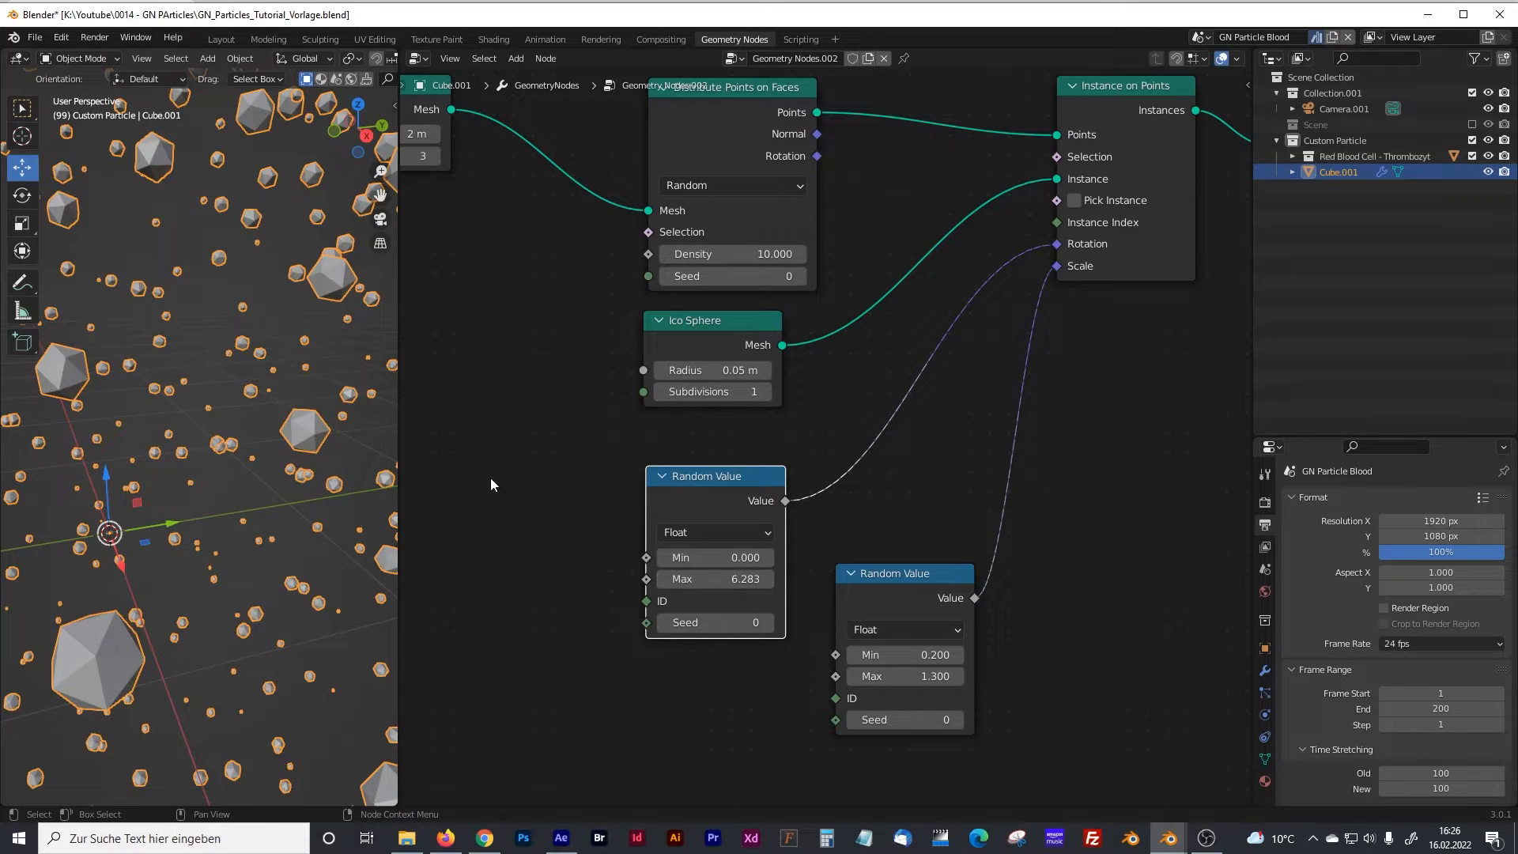
scroll(125, 347, down, 6)
middle_drag(155, 401, 205, 372)
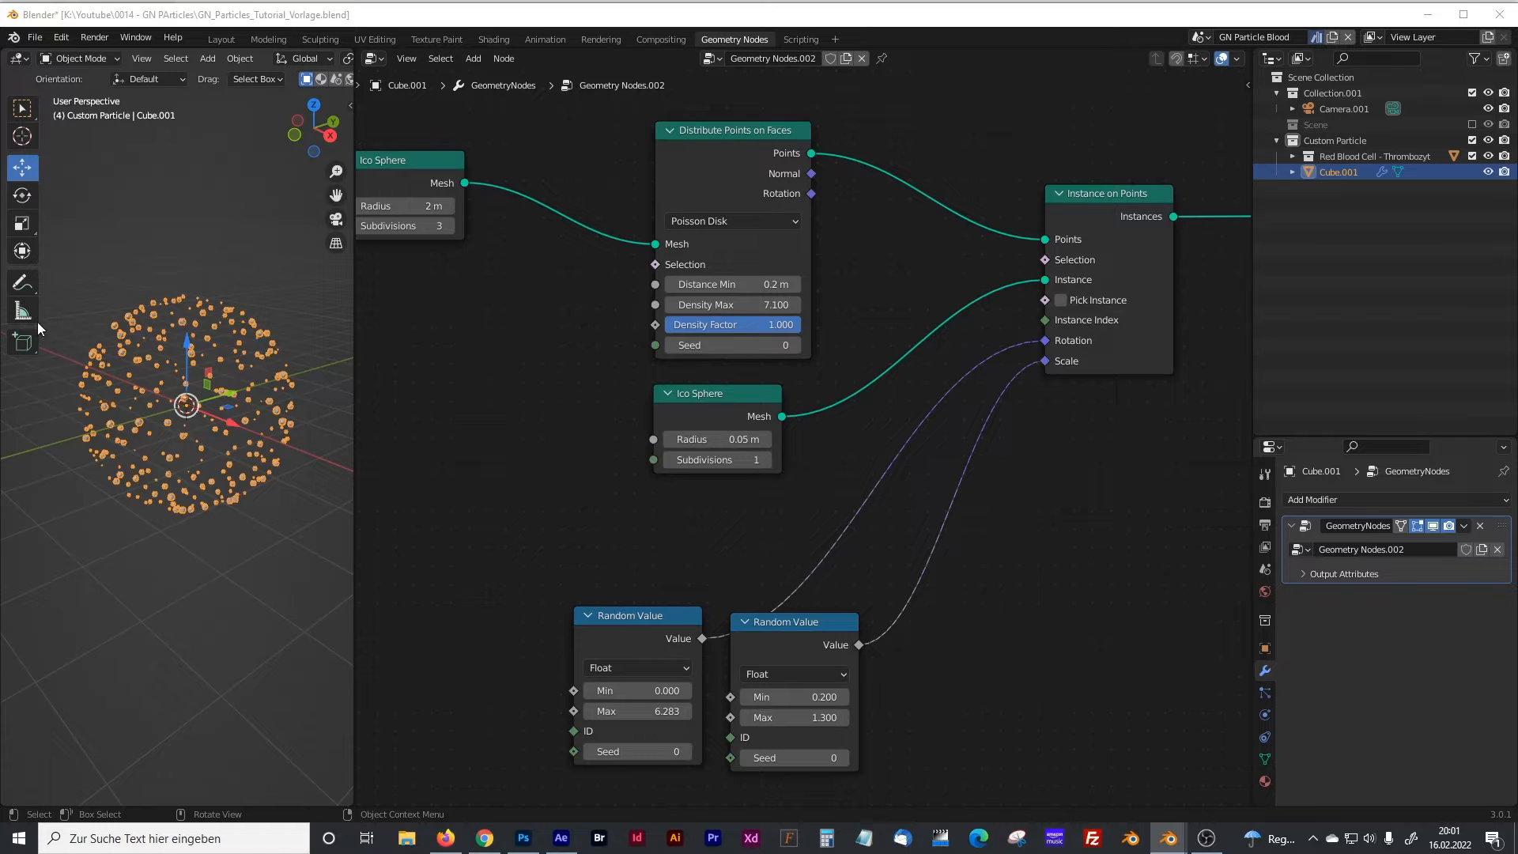
Step: Insert a Set Position node into the link after Instance on Points, leaving a wide gap between the two nodes
middle_drag(1032, 471, 880, 525)
middle_drag(1023, 540, 720, 573)
key(shift+a)
click(863, 495)
text(set)
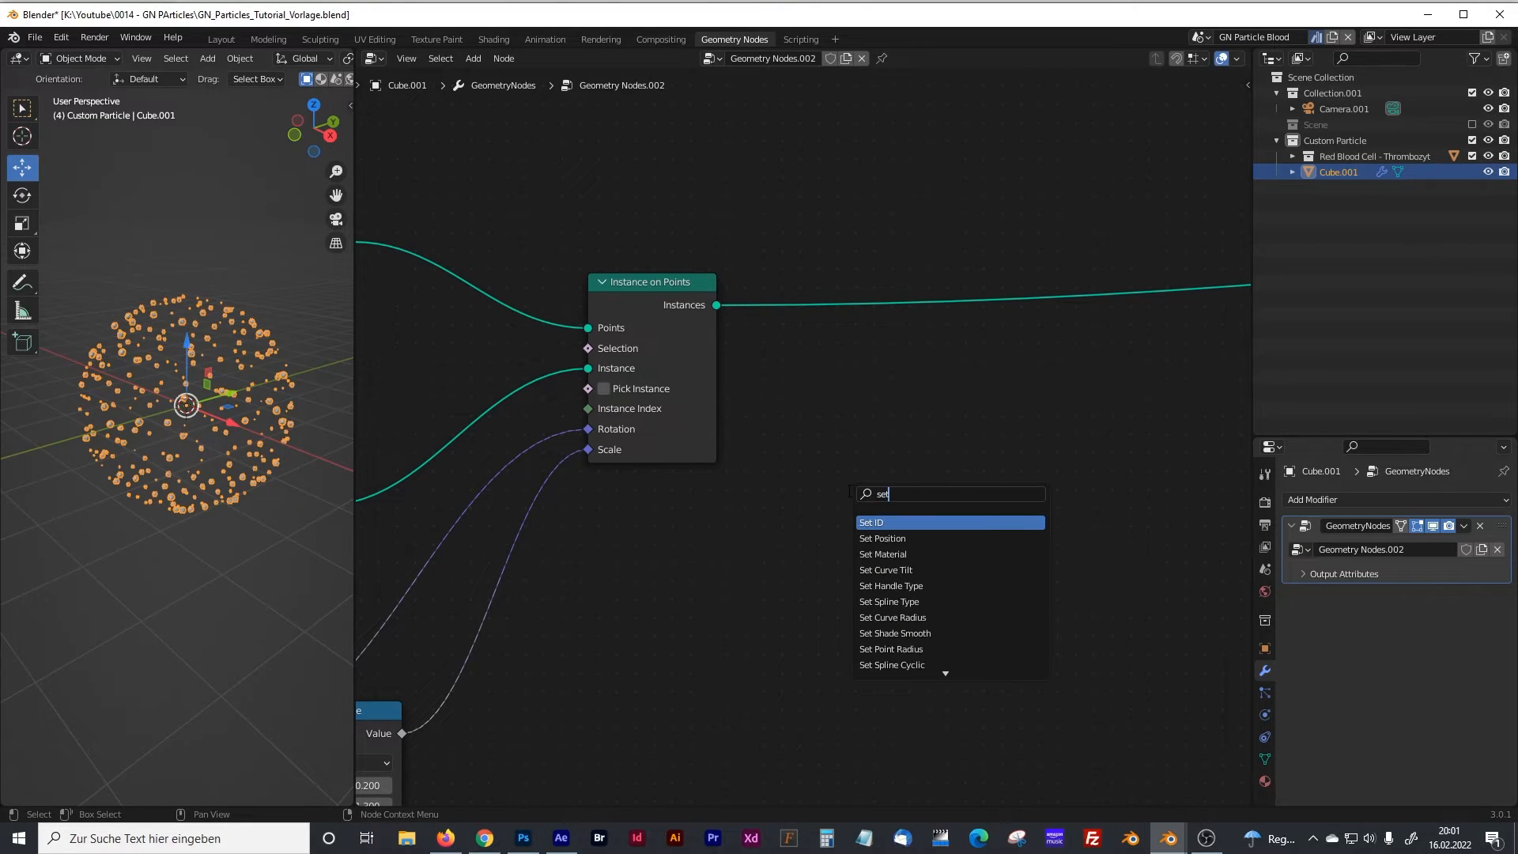
click(909, 539)
click(1061, 390)
middle_drag(1019, 405, 743, 496)
drag(804, 450, 1038, 339)
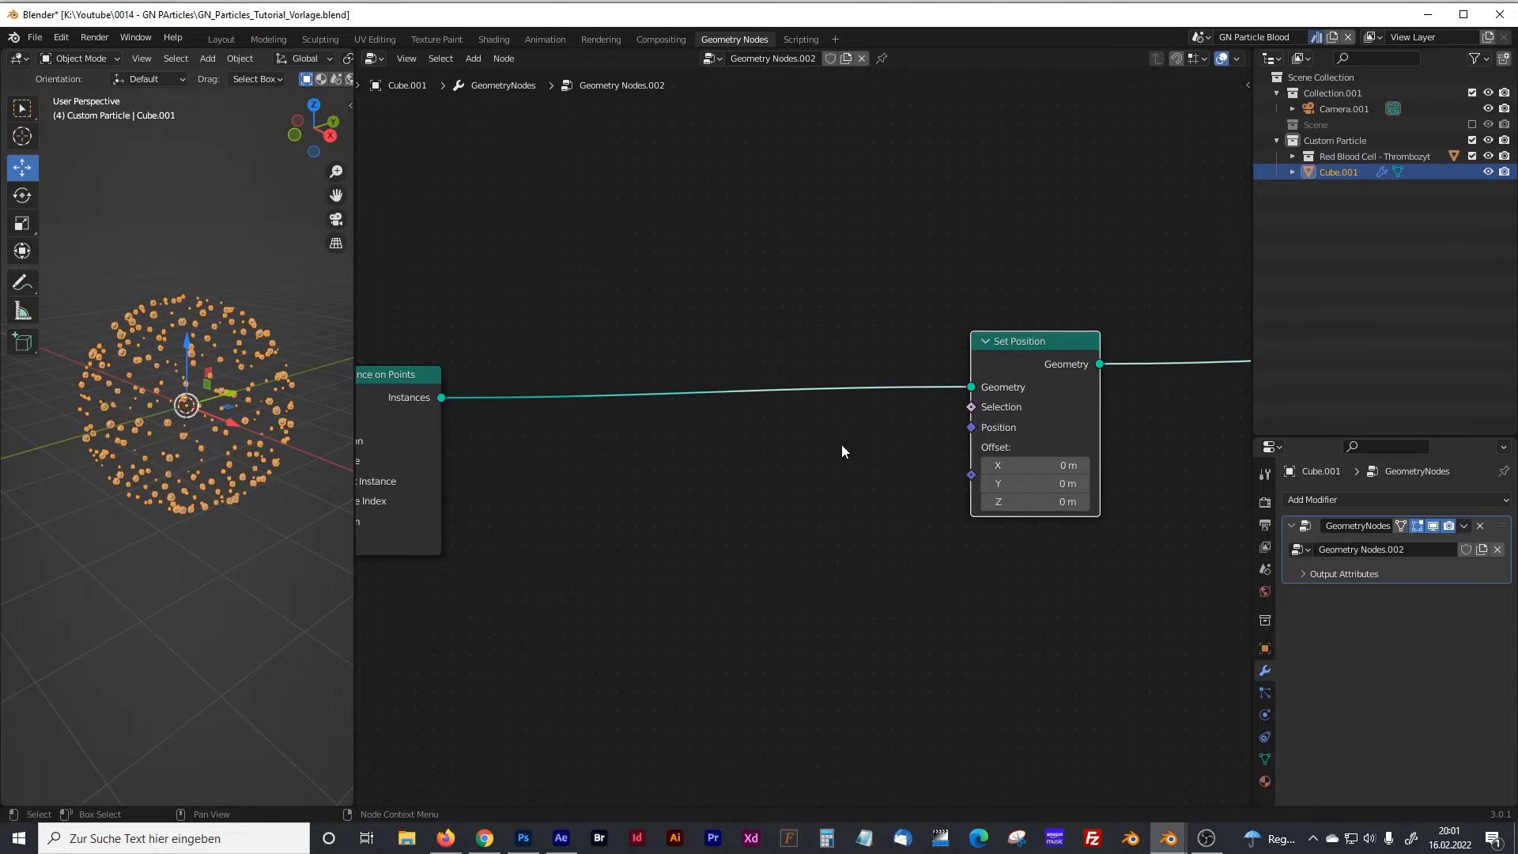
Step: Add a Random Value node below the link between Instance on Points and Set Position and switch its data type to Vector
middle_drag(833, 486, 899, 387)
click(814, 567)
key(shift+a)
click(778, 497)
text(ran)
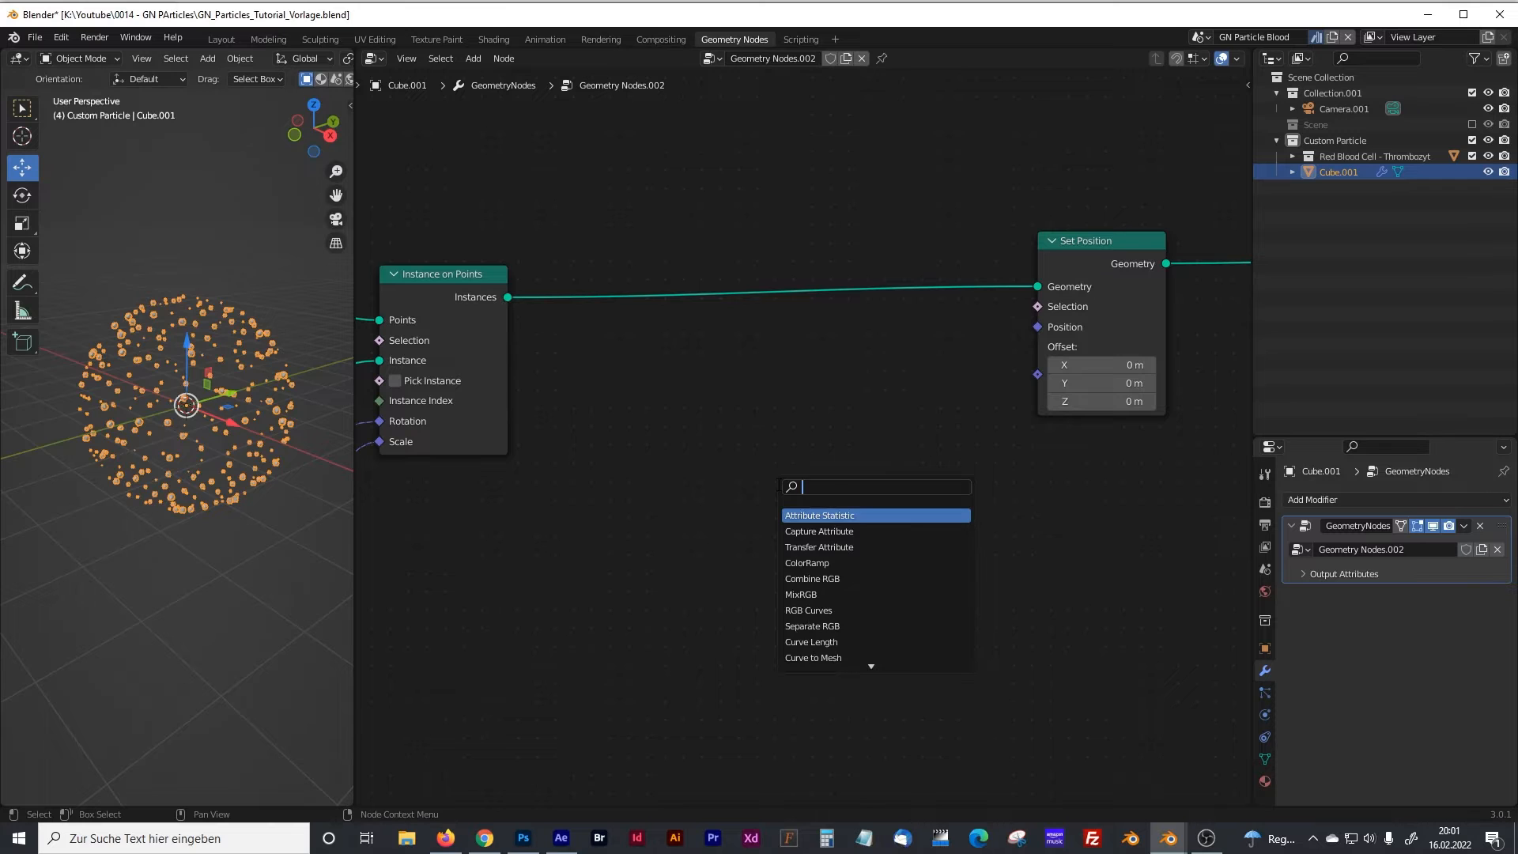
text(dom)
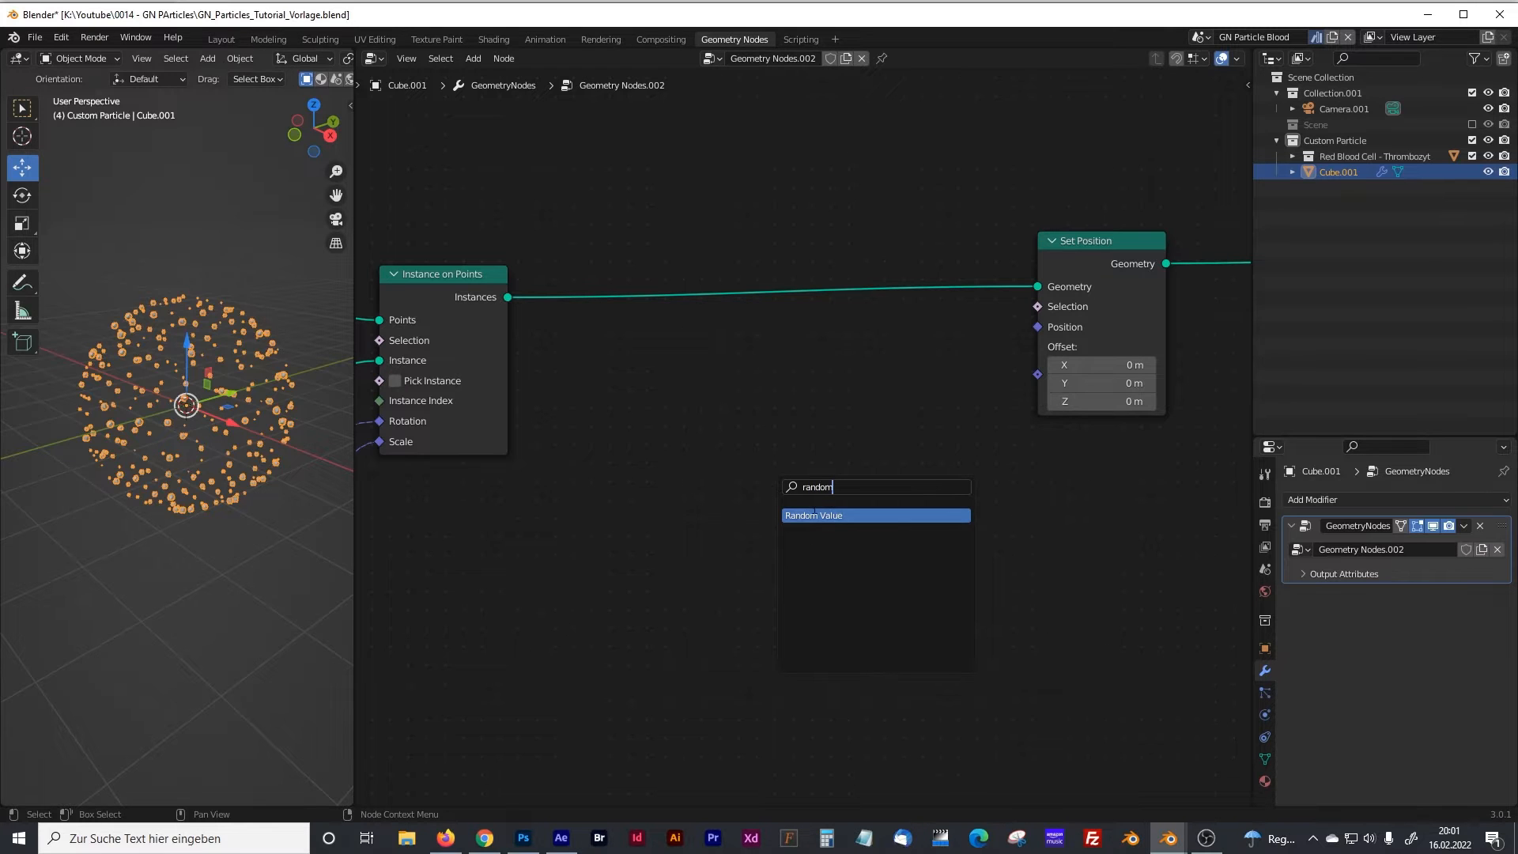
click(815, 514)
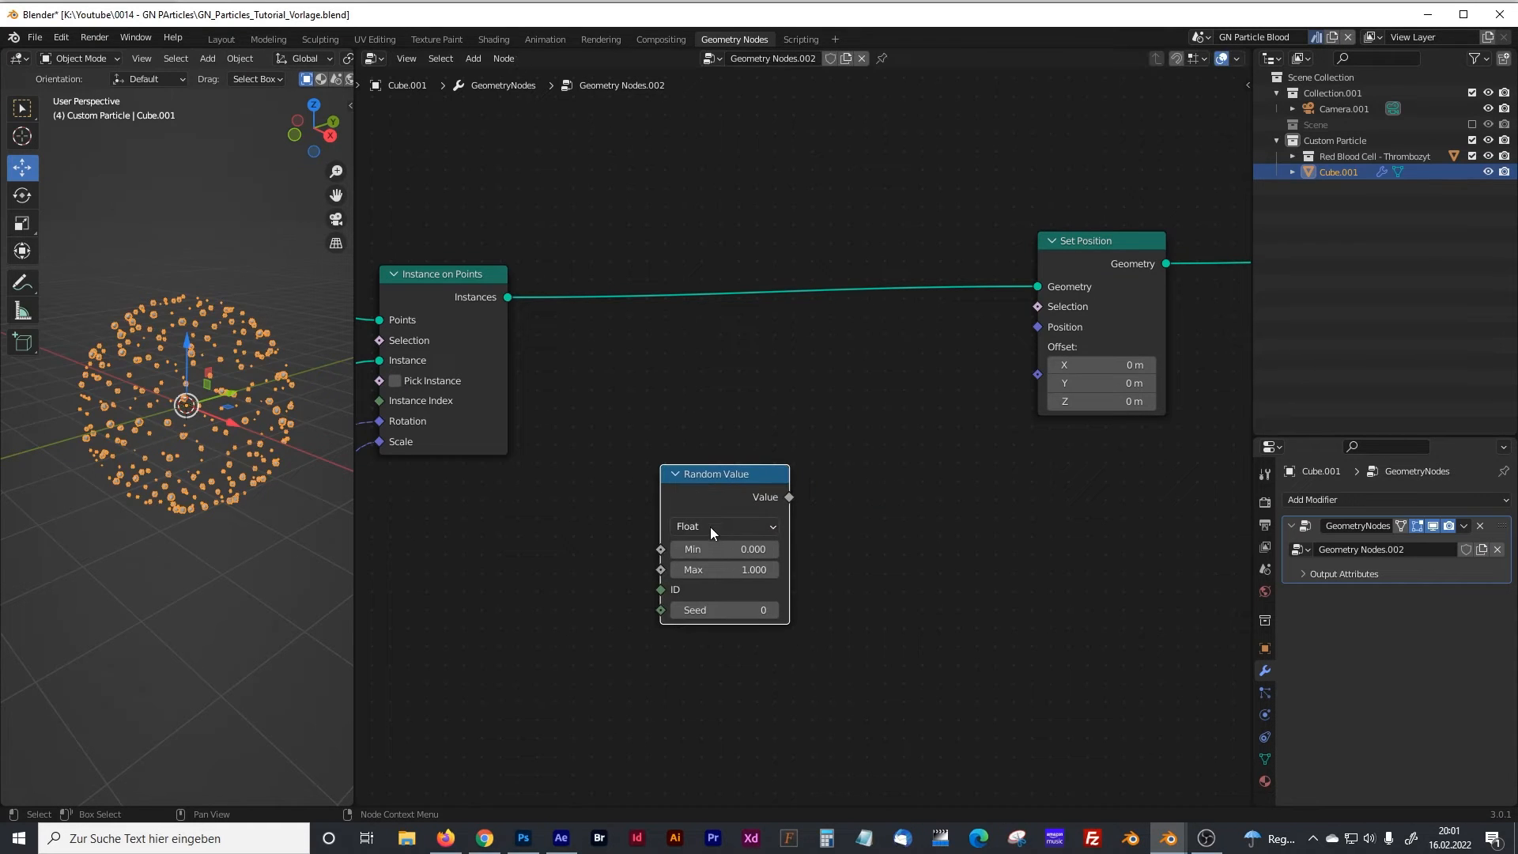
click(712, 528)
click(699, 585)
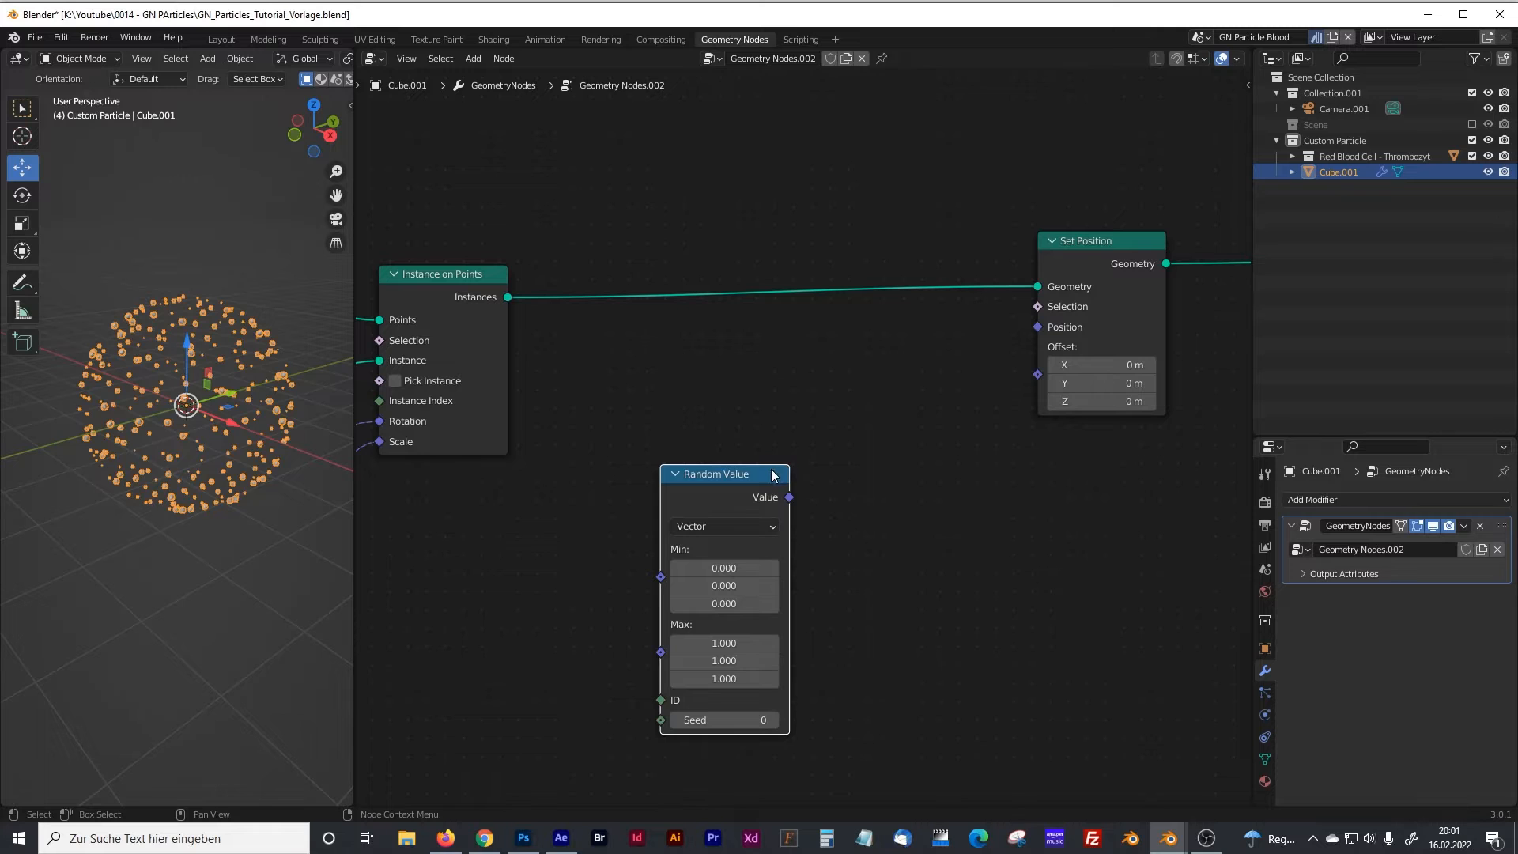
Step: Connect the vector Random Value's output to the Offset of Set Position and slightly widen the 3D viewport
drag(773, 474, 769, 433)
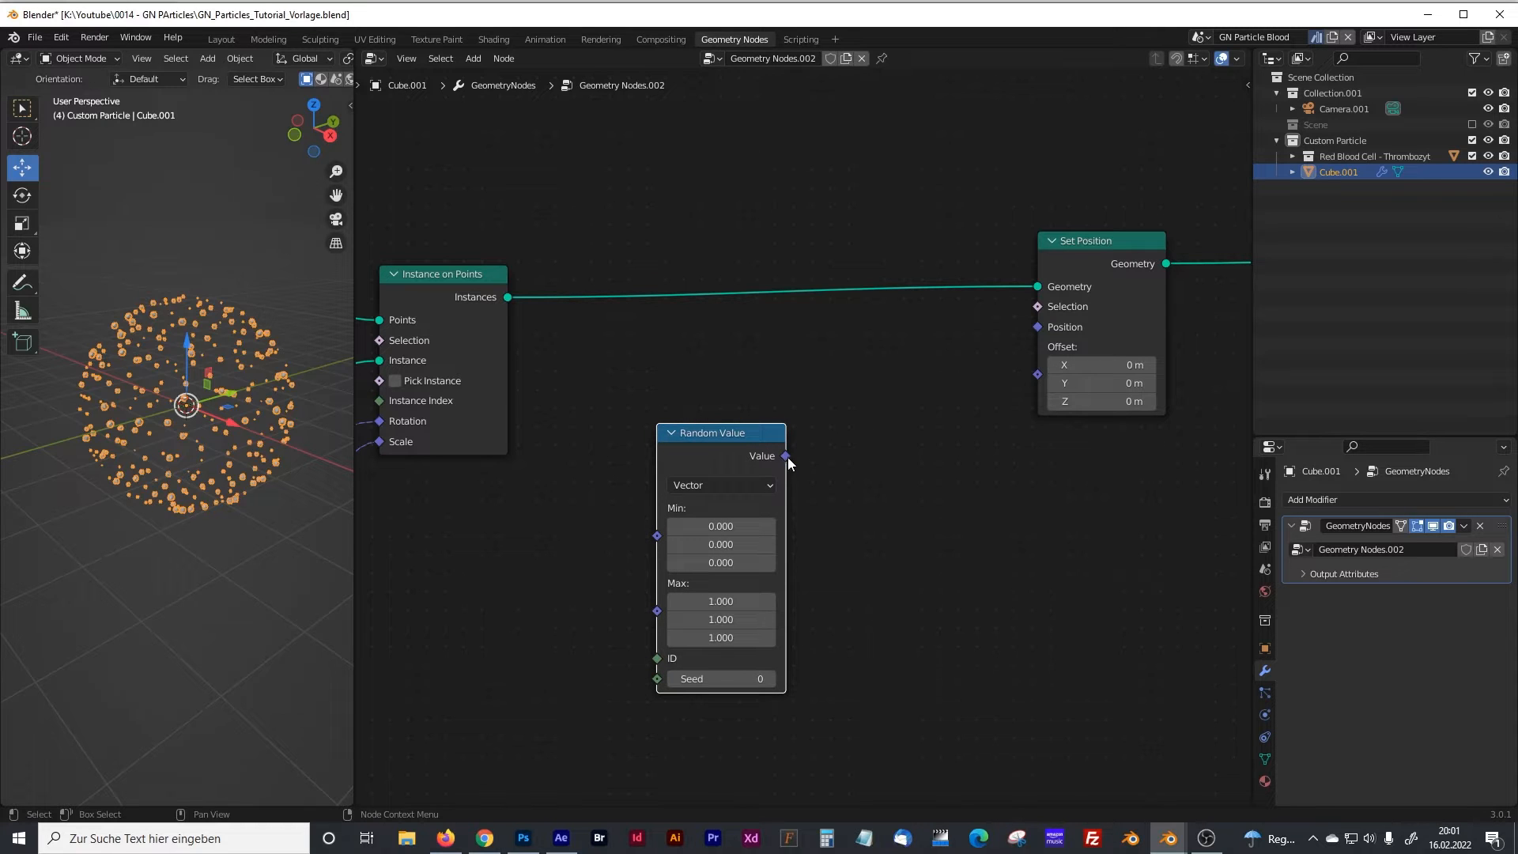
drag(786, 457, 1034, 376)
middle_drag(307, 431, 264, 444)
drag(353, 468, 398, 468)
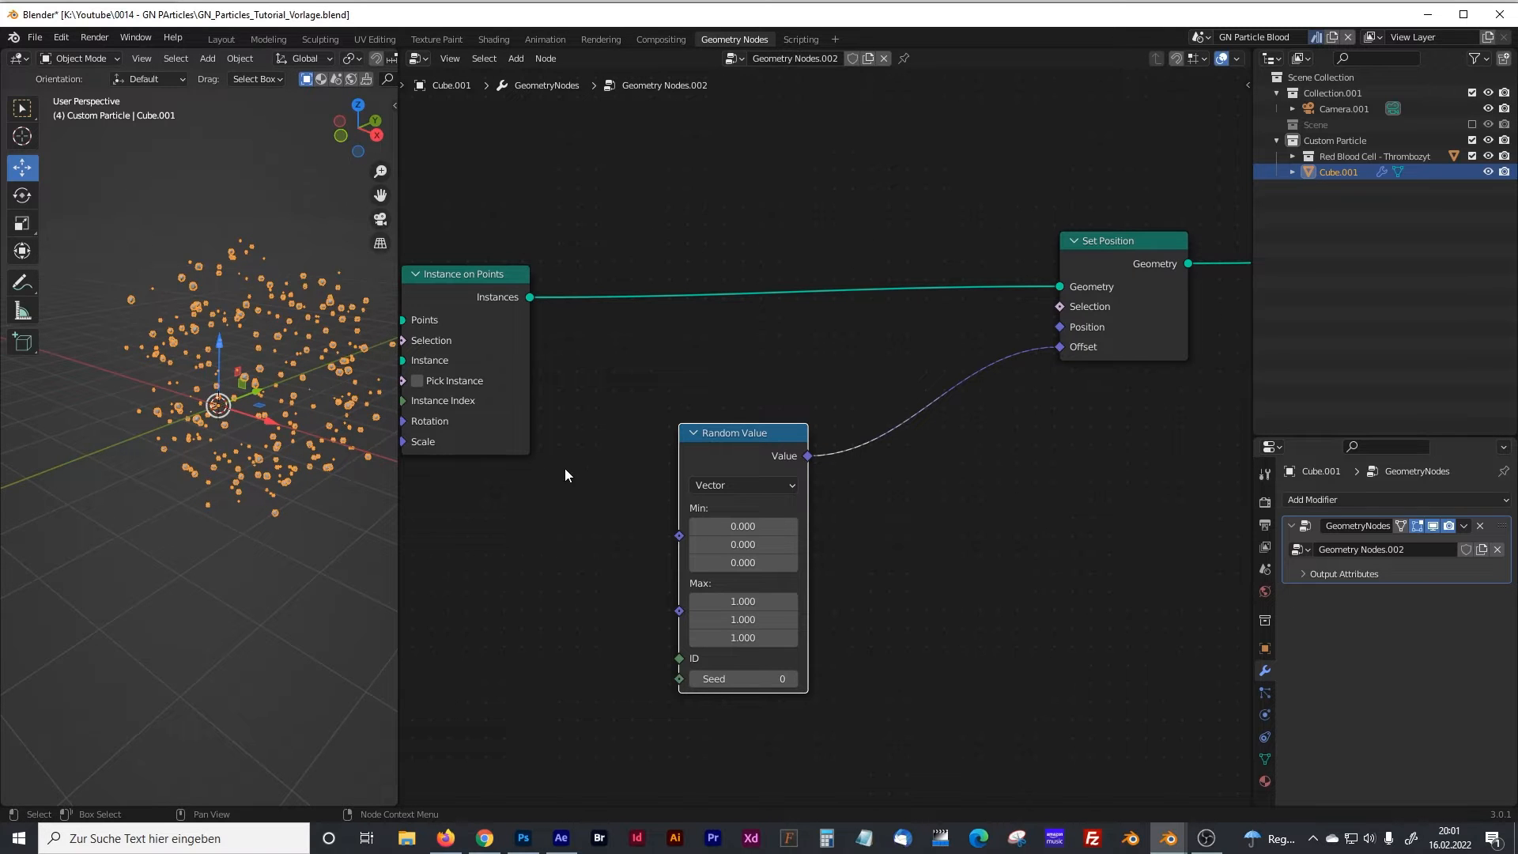
Step: Move the vector Random Value and Set Position nodes apart to make room for another node between them
drag(726, 438, 744, 427)
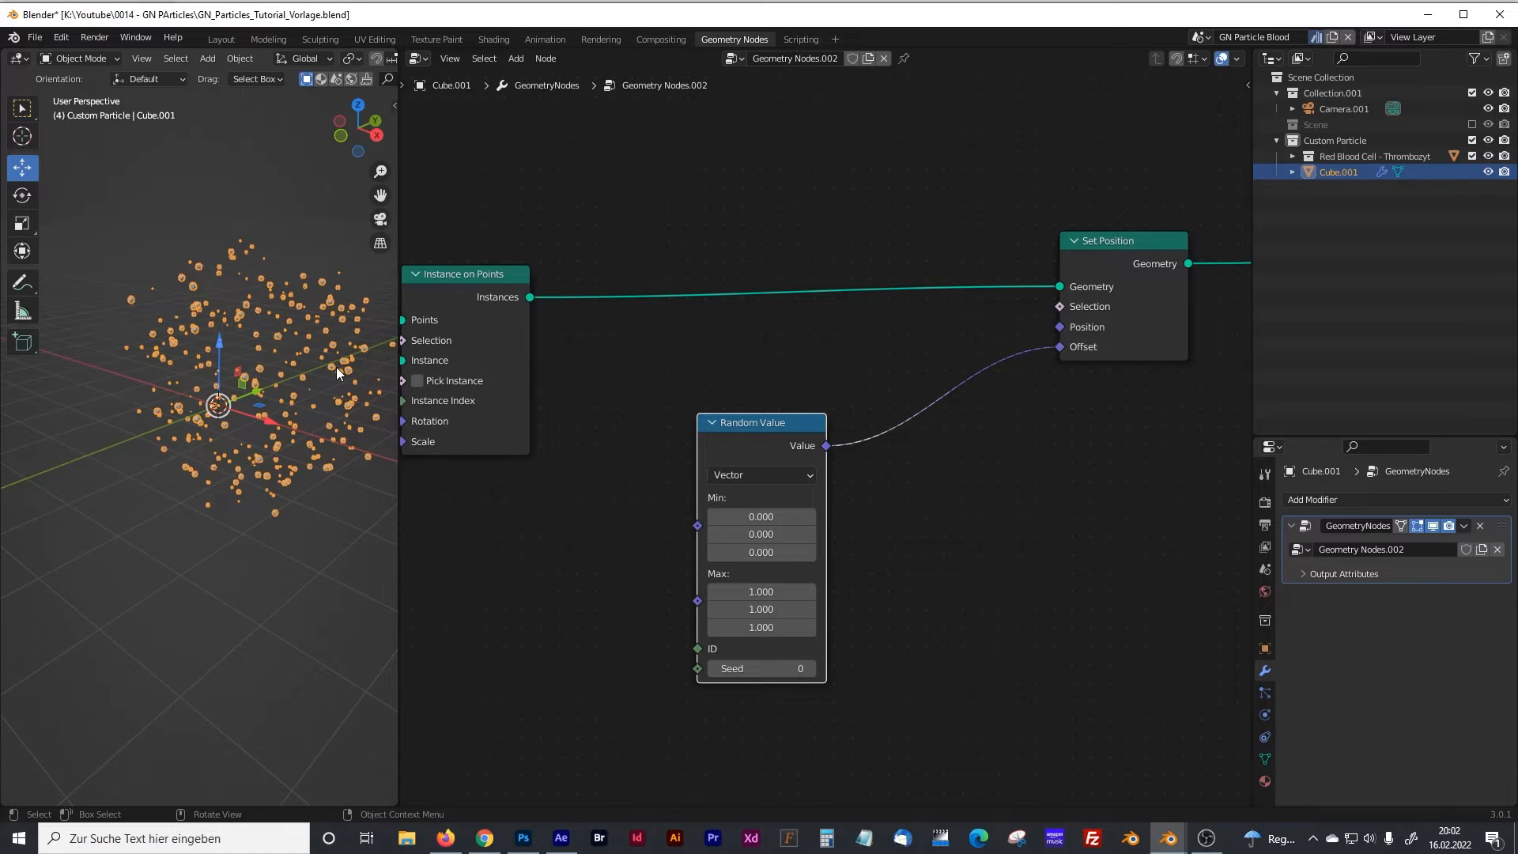
drag(777, 421, 777, 415)
scroll(914, 456, down, 1)
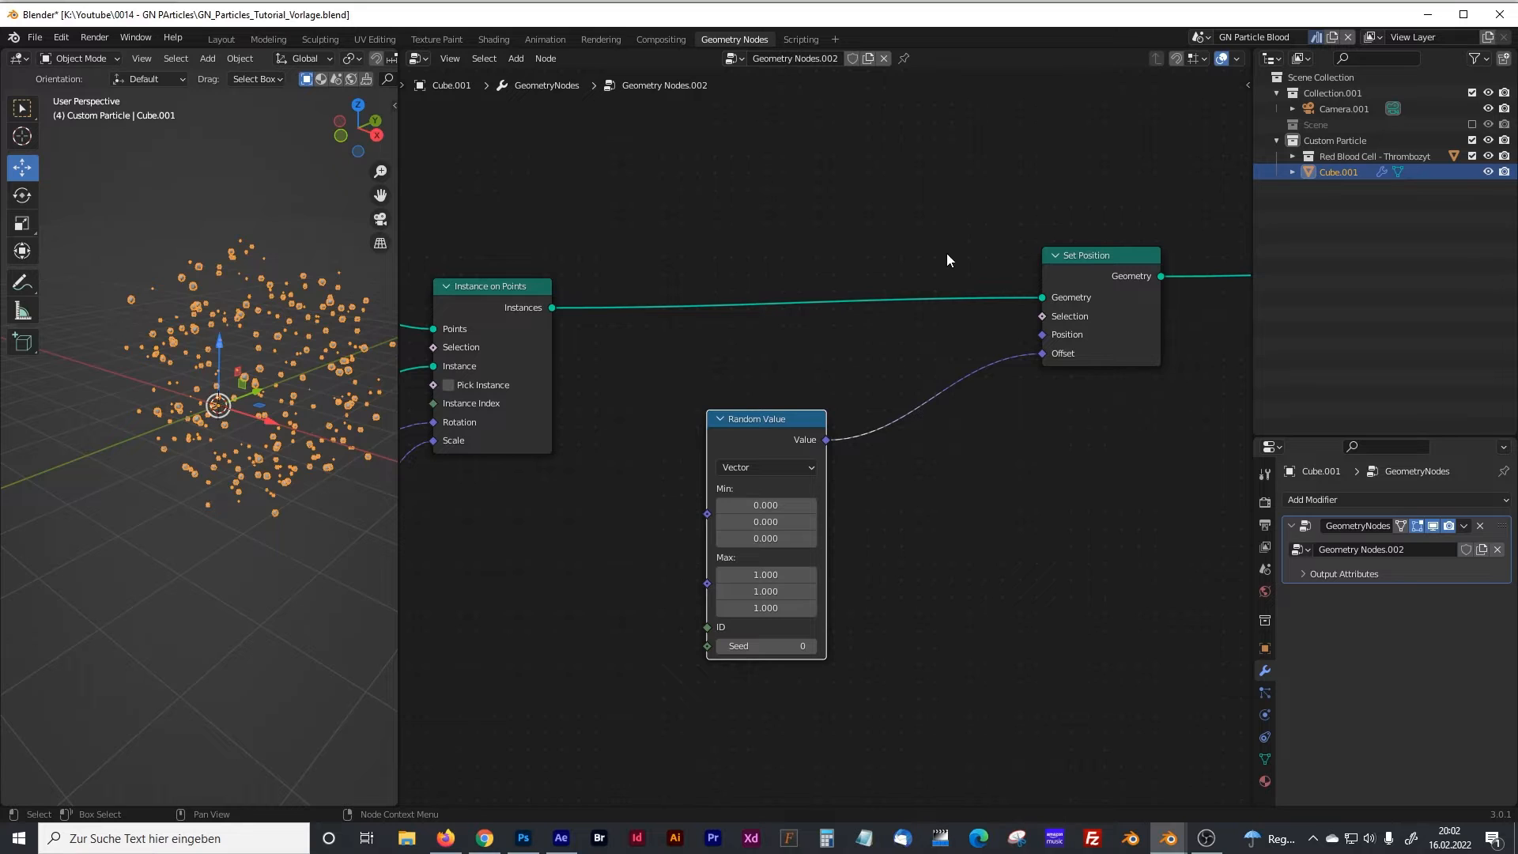
drag(787, 424, 805, 413)
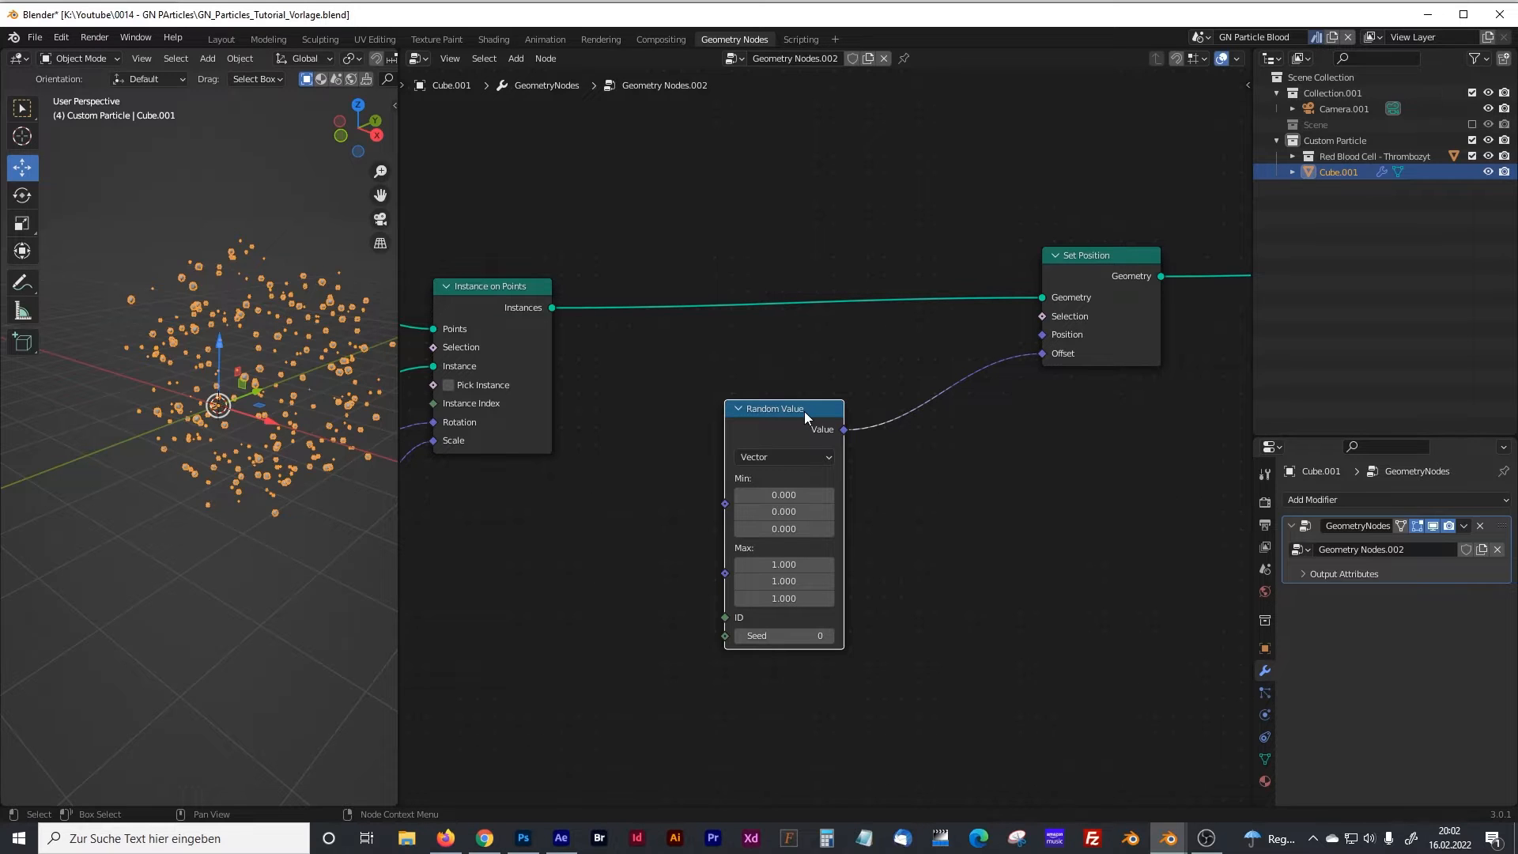
drag(804, 411, 746, 412)
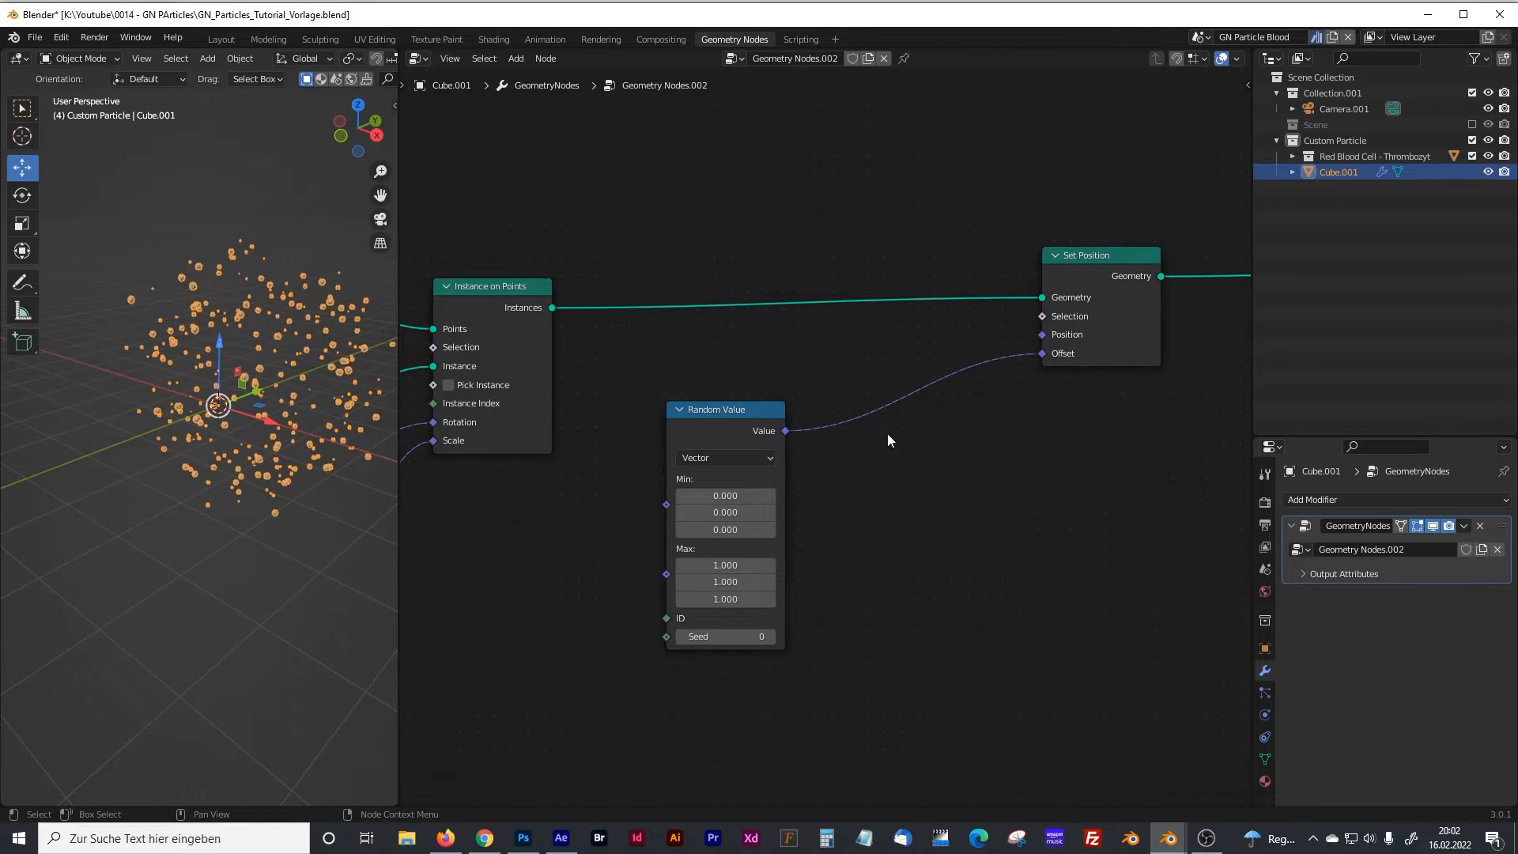
drag(1074, 273, 1118, 265)
Step: Insert a Combine XYZ node into the link between the vector Random Value and the Offset of Set Position
key(shift+a)
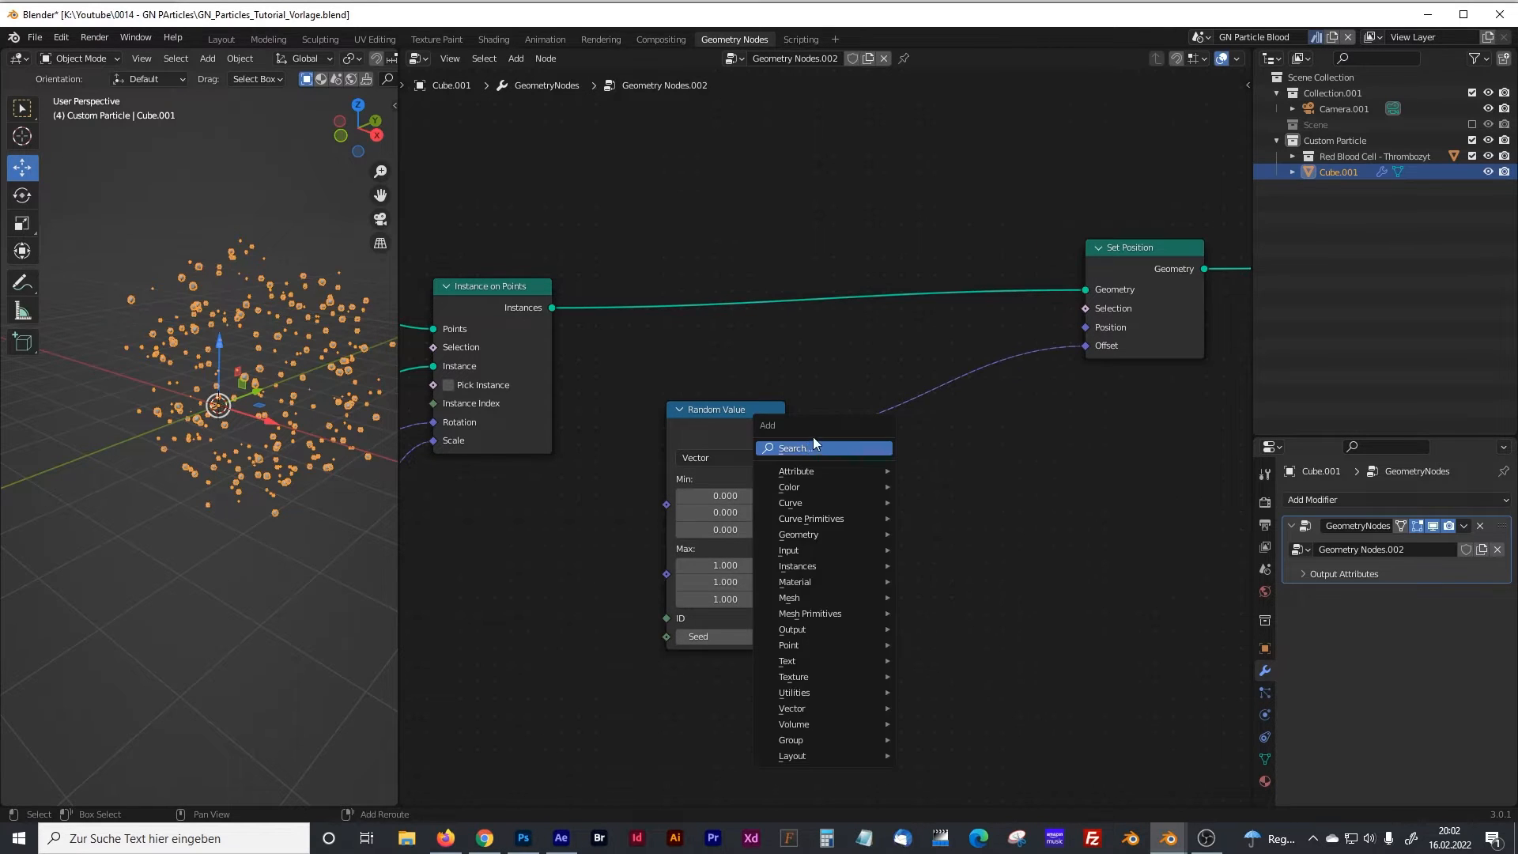
click(813, 440)
text(comb)
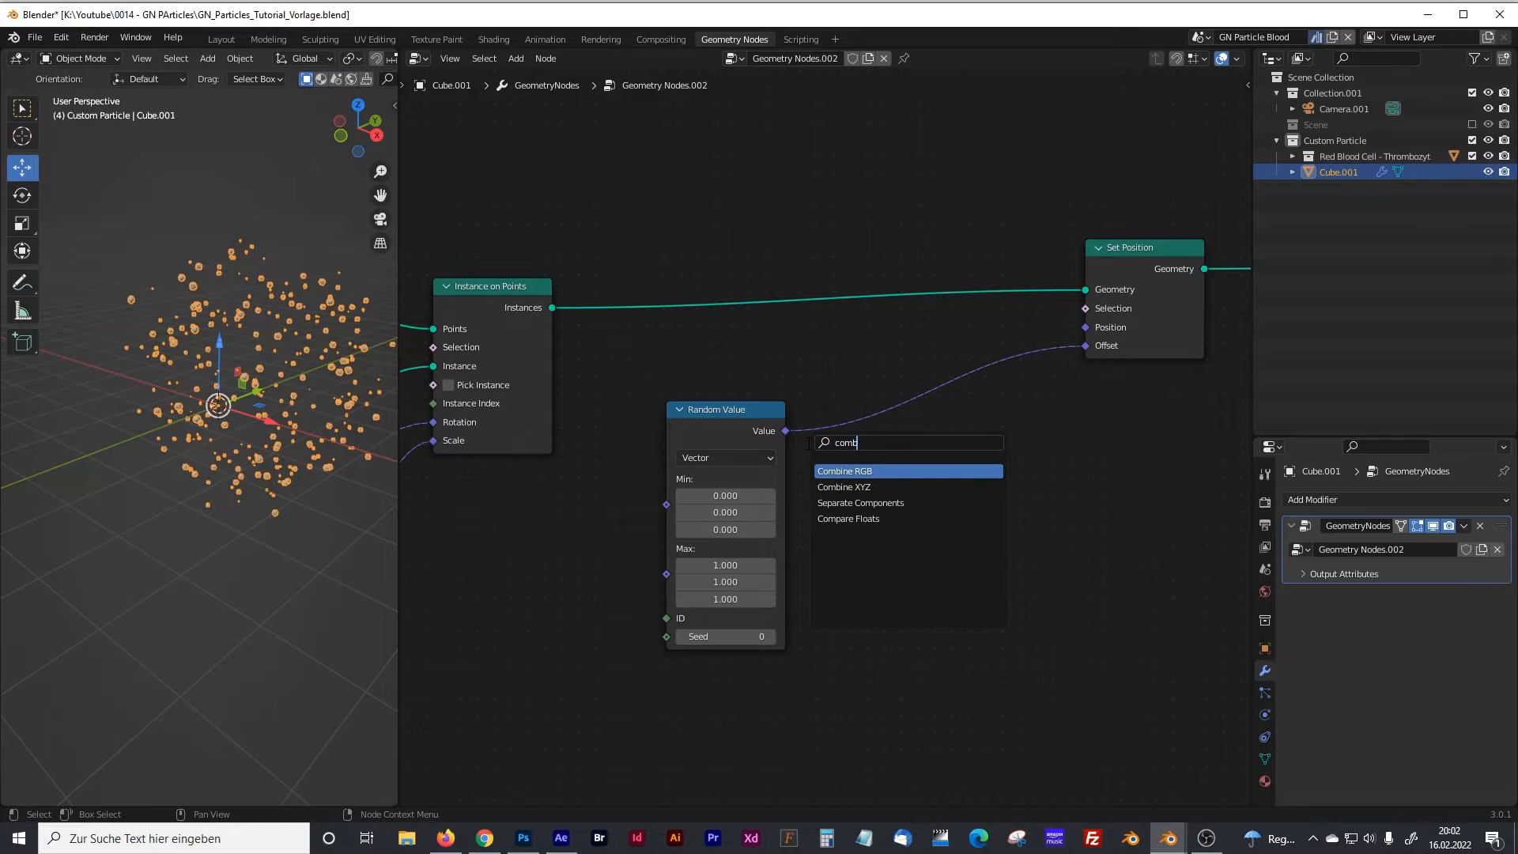
click(876, 485)
click(922, 416)
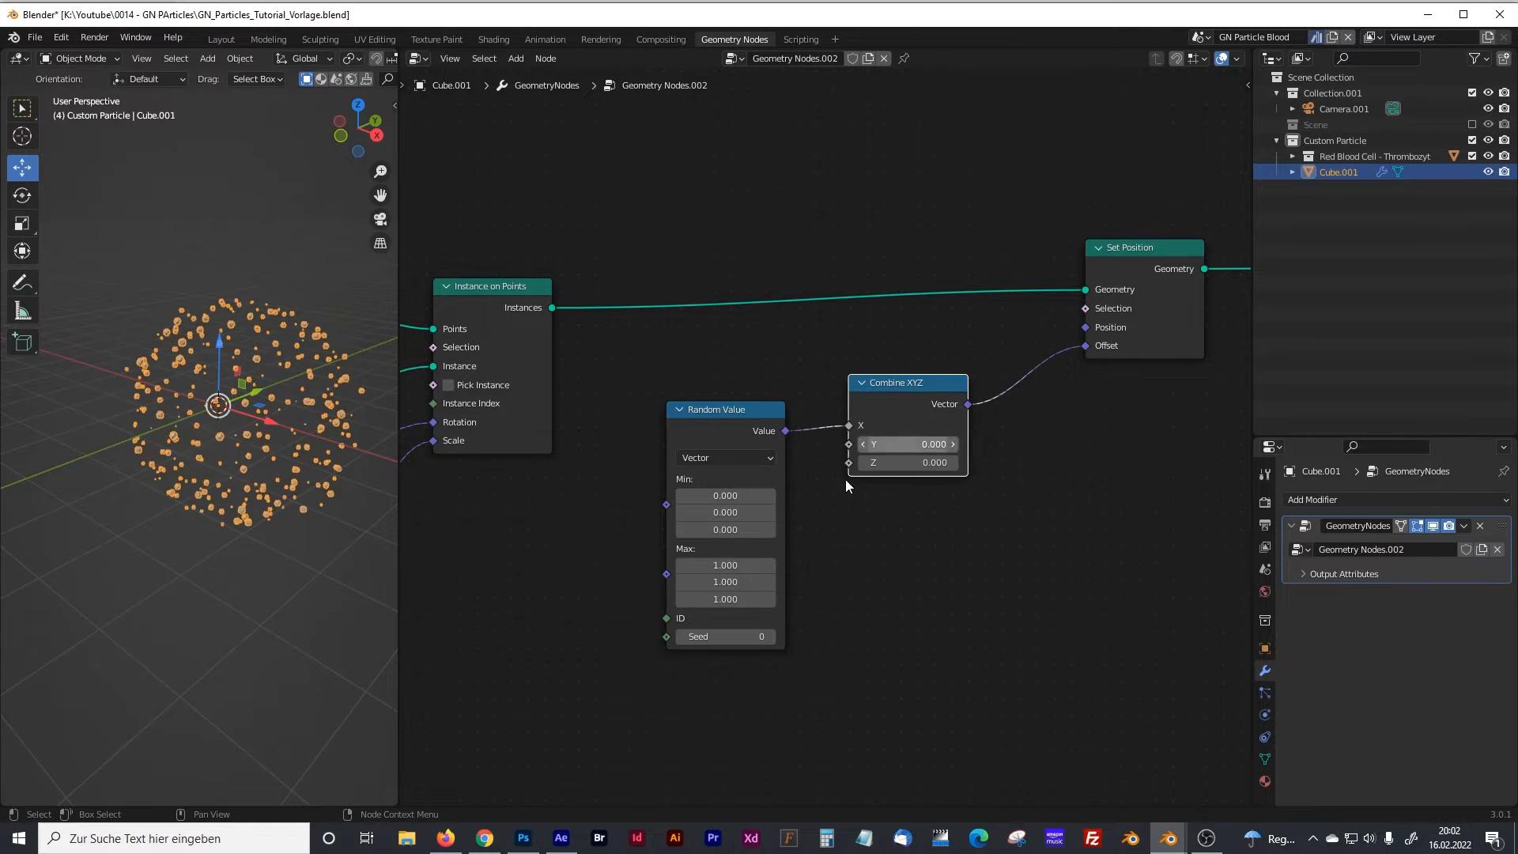
Step: Set the vector Random Value's maximum to 10, 0, 0 and widen the 3D viewport to show the whole particle cloud
click(730, 566)
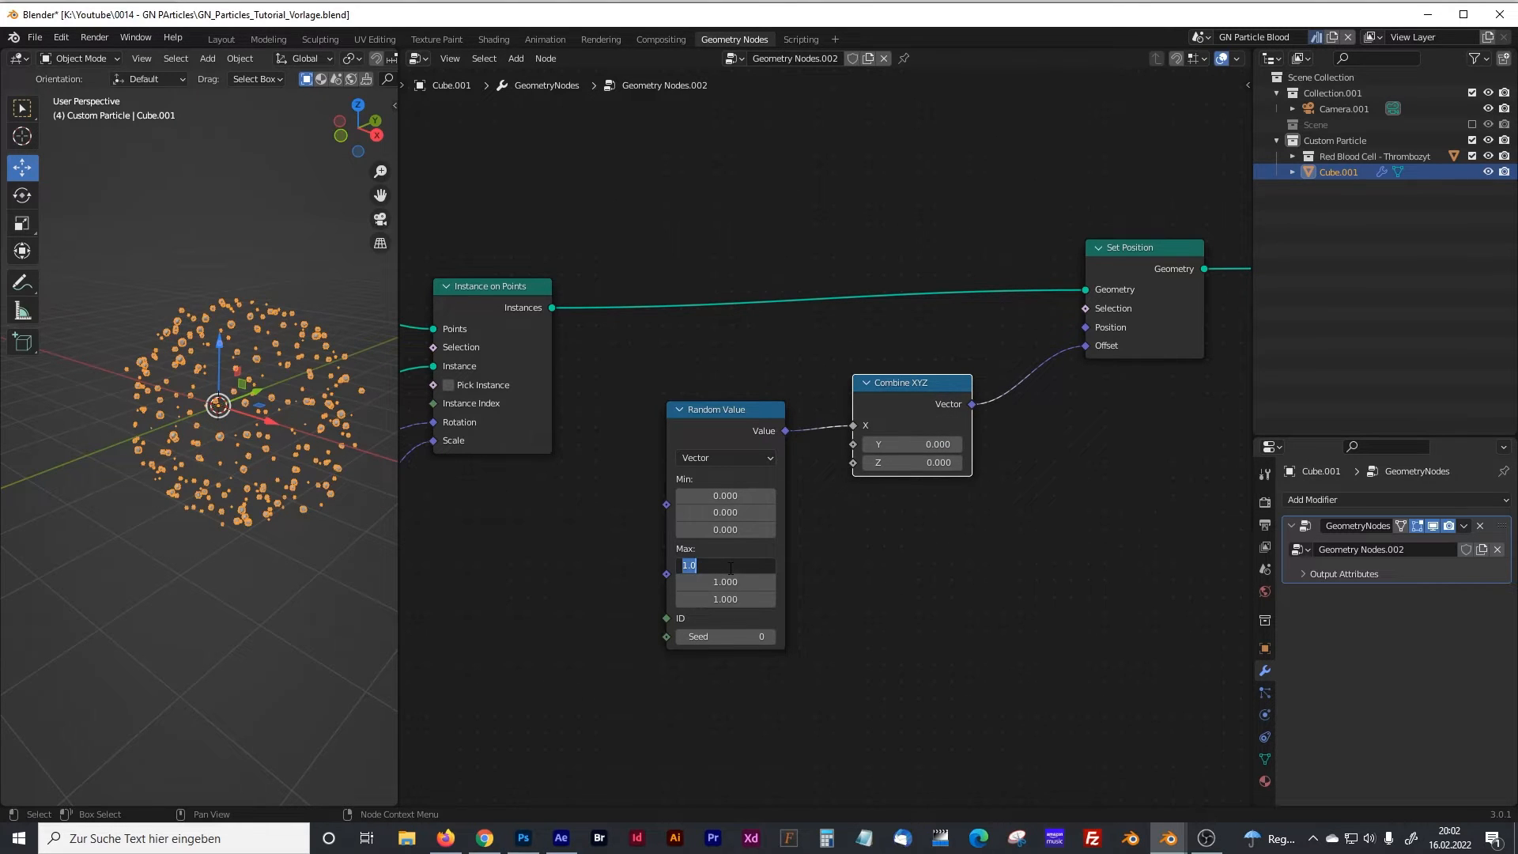
text(10)
click(740, 582)
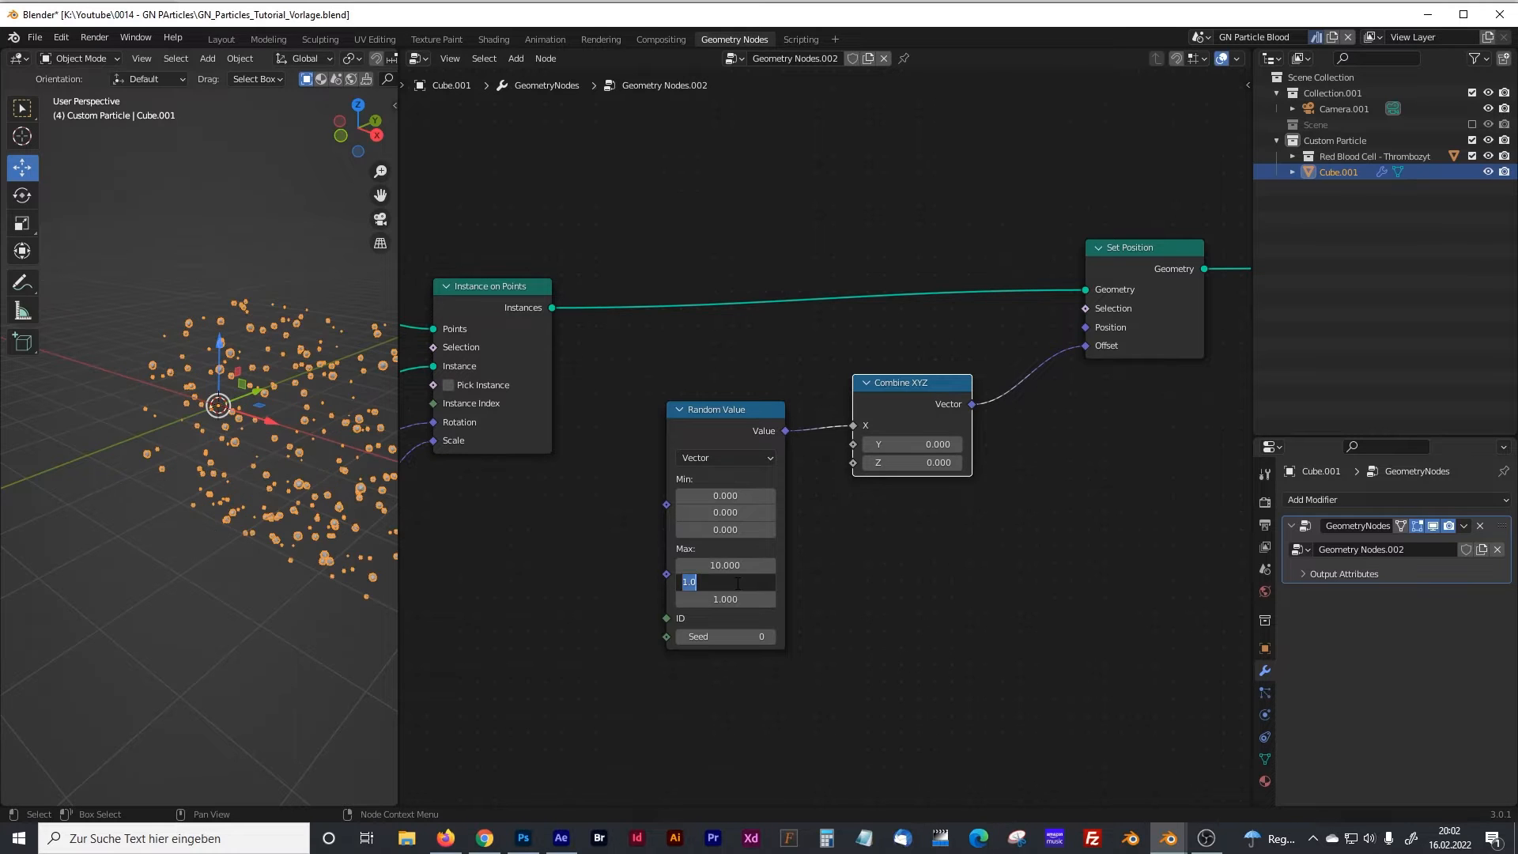
text(0)
key(Tab)
text(0)
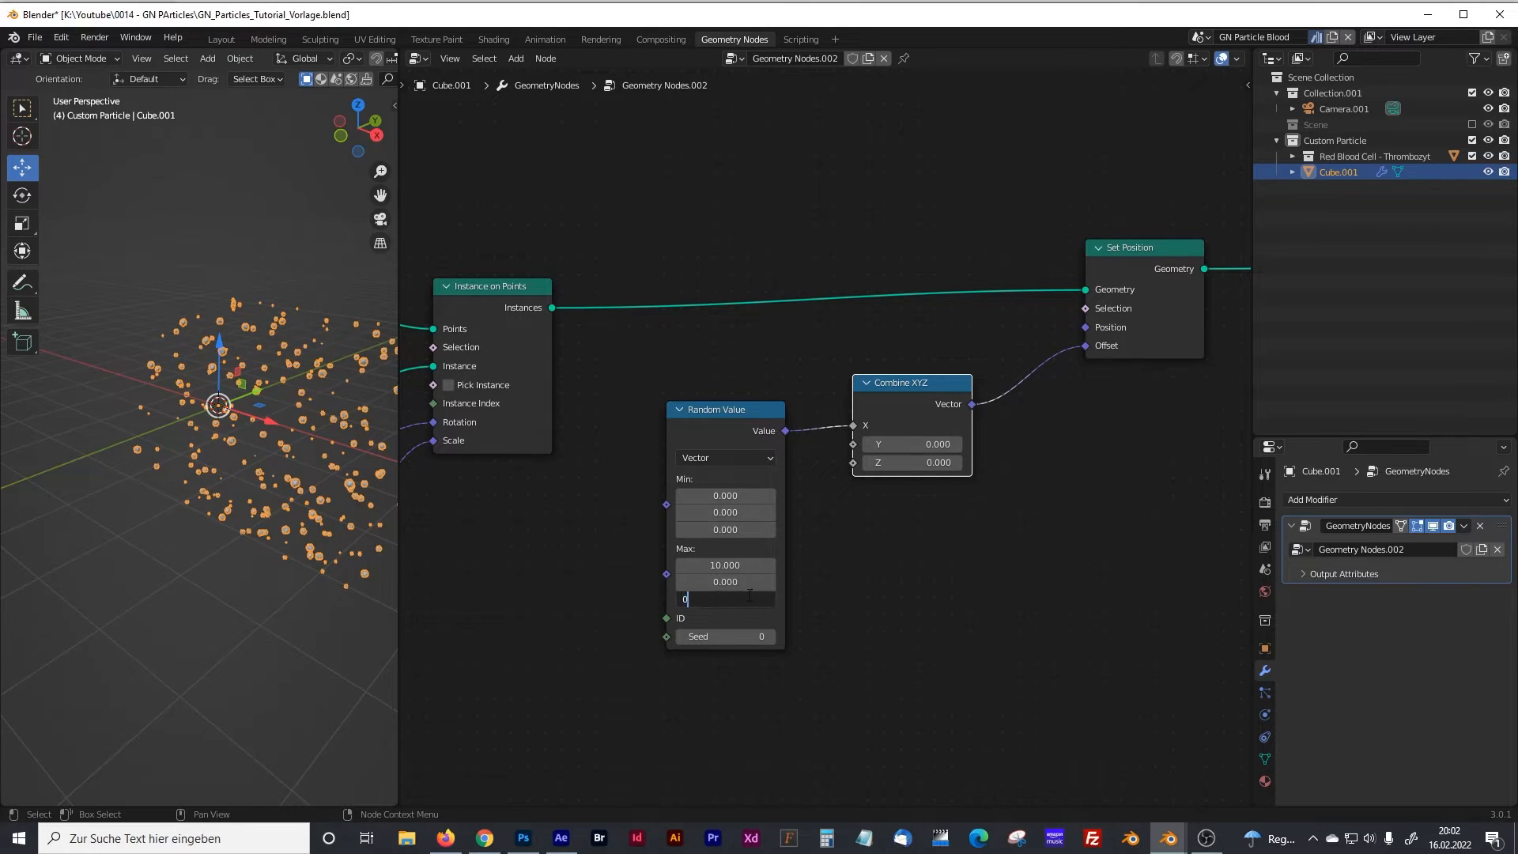
key(Return)
mouse_move(980, 545)
middle_down()
mouse_move(932, 572)
mouse_move(987, 558)
middle_up()
drag(399, 498, 558, 502)
middle_drag(411, 504, 341, 491)
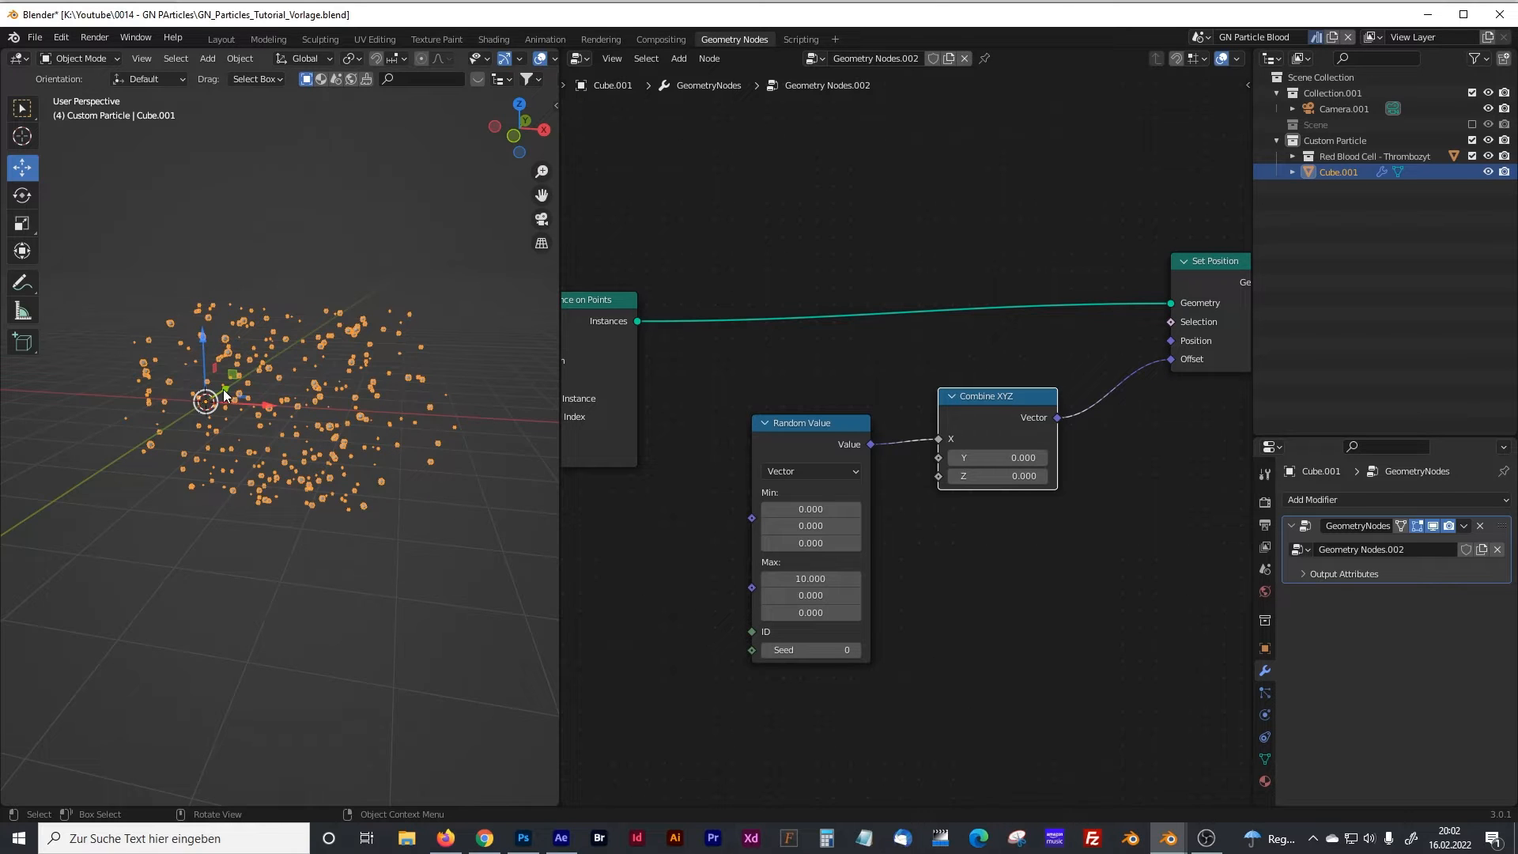
Step: Spread out the vector Random Value, Combine XYZ and Set Position nodes to free space before Set Position
drag(860, 467, 838, 548)
drag(974, 406, 929, 462)
middle_drag(978, 470, 797, 497)
drag(1036, 283, 1105, 275)
click(1021, 474)
Step: Insert a Vector Math node between Combine XYZ and the Offset of Set Position and set its operation to Subtract
key(shift+a)
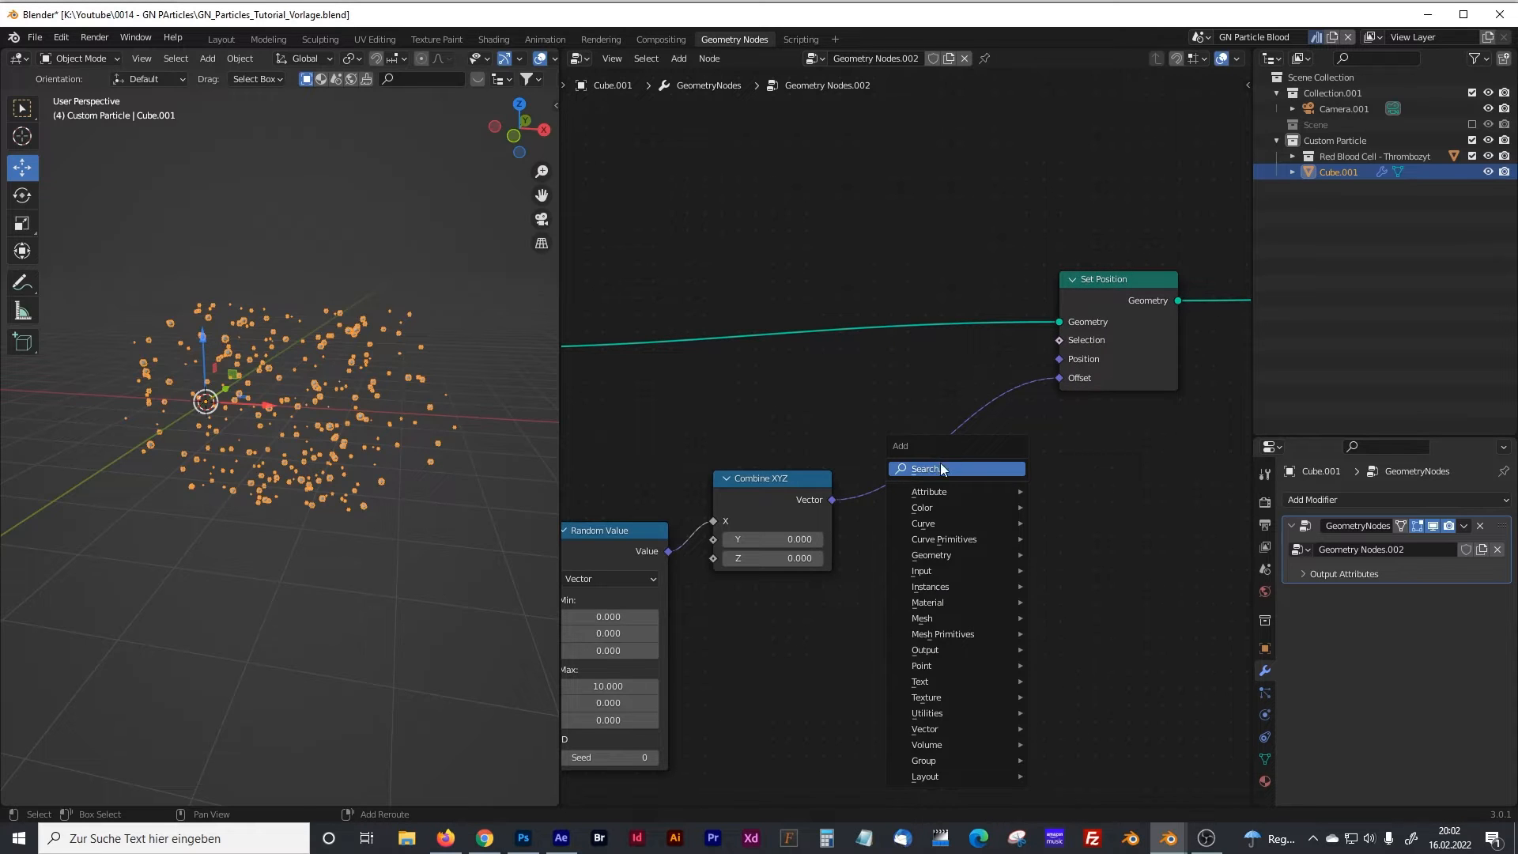
click(941, 463)
text(vect)
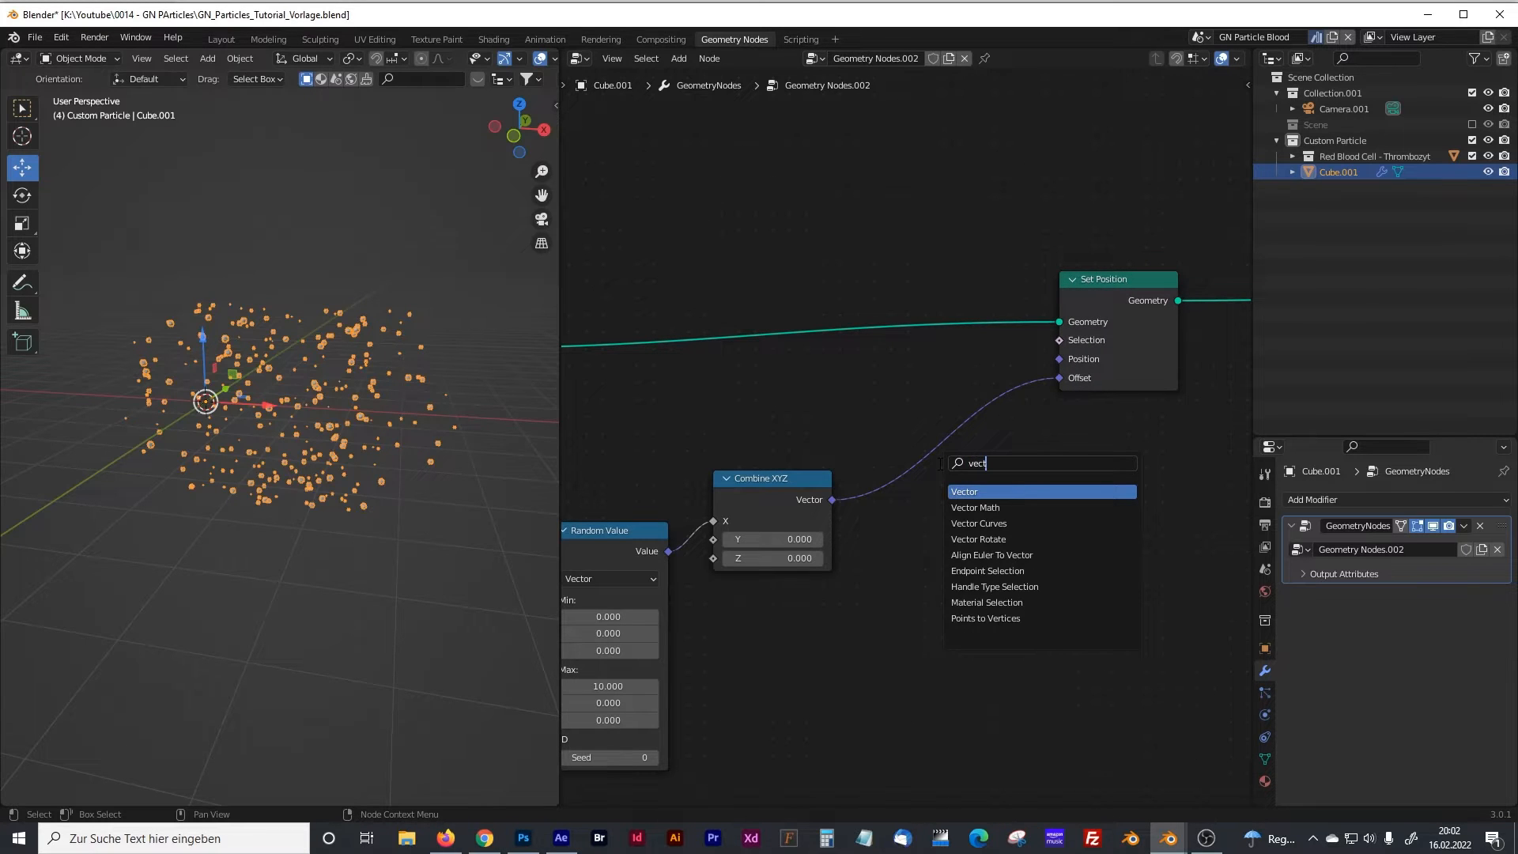
click(970, 506)
click(970, 506)
click(947, 467)
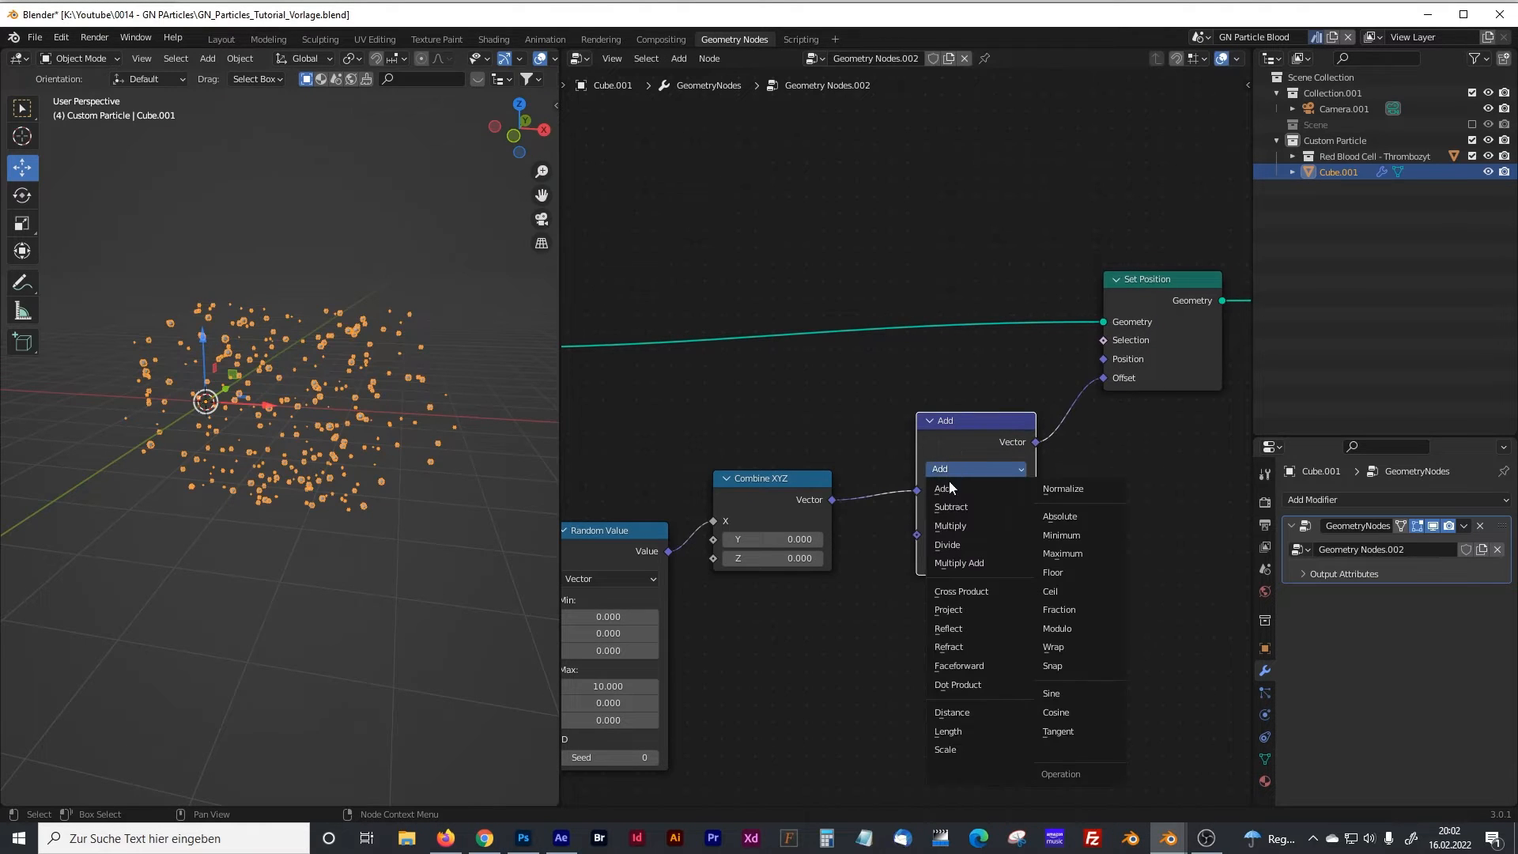
click(951, 506)
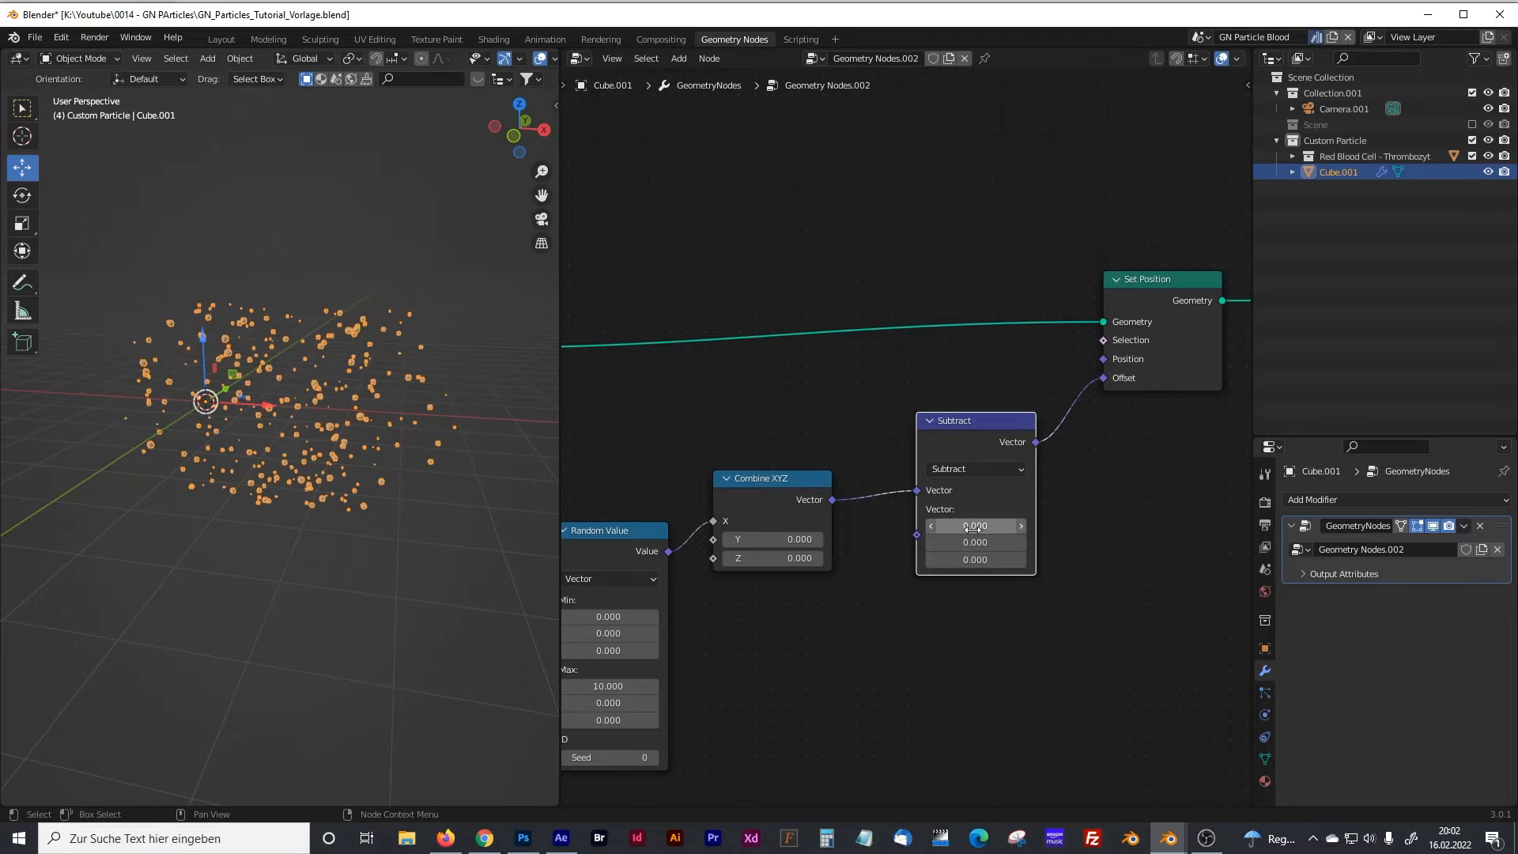
Step: Set the X component of the Subtract node's second vector to 1.7 to shift the particle cloud back
drag(975, 525, 1032, 526)
mouse_move(417, 543)
middle_down()
mouse_move(490, 496)
mouse_move(418, 546)
mouse_move(367, 520)
mouse_move(344, 533)
mouse_move(407, 538)
middle_up()
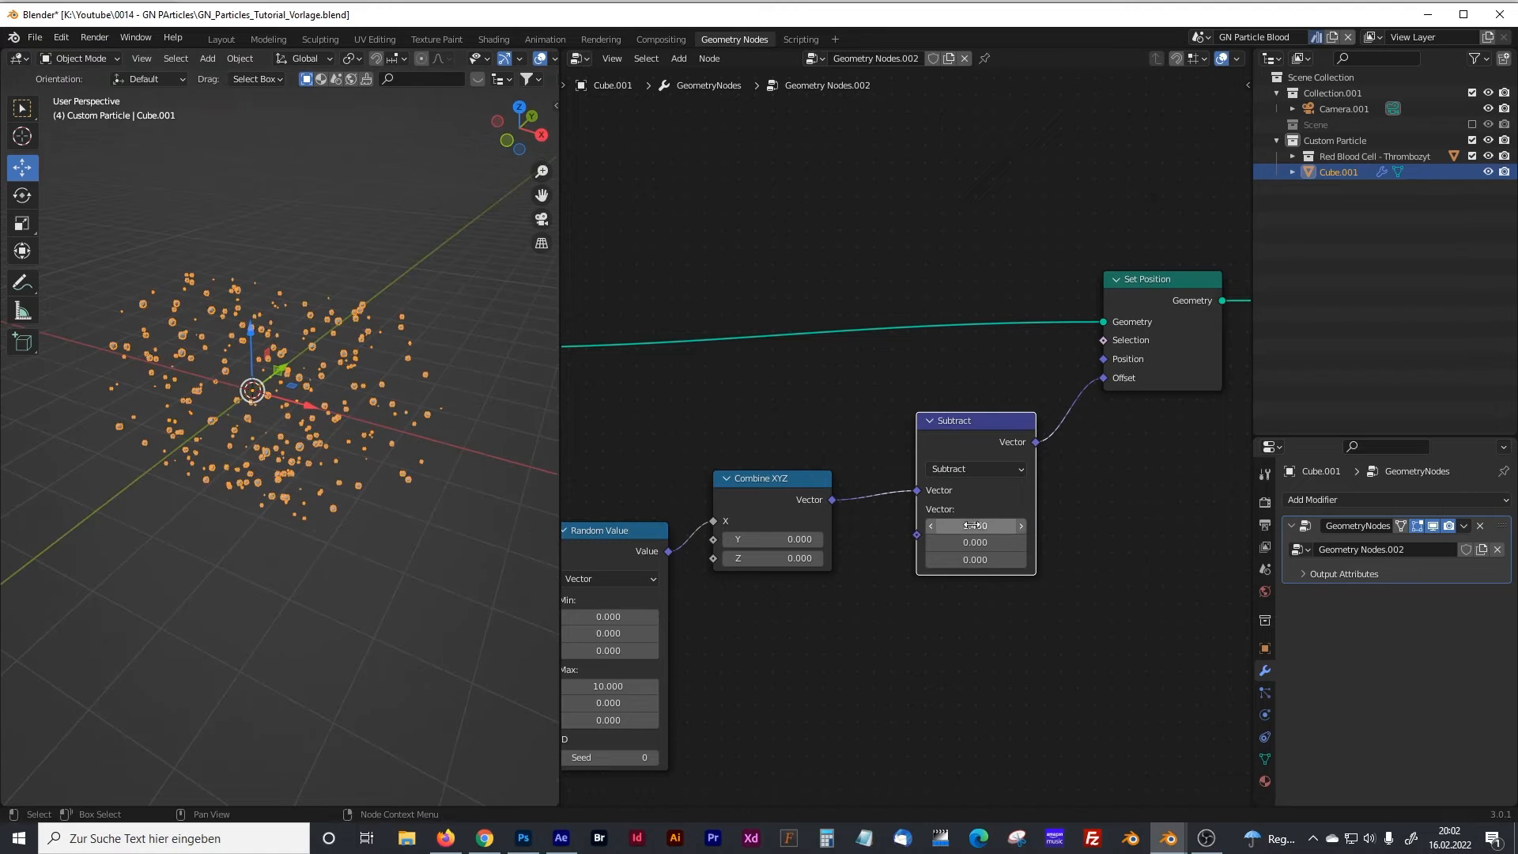
drag(978, 525, 992, 526)
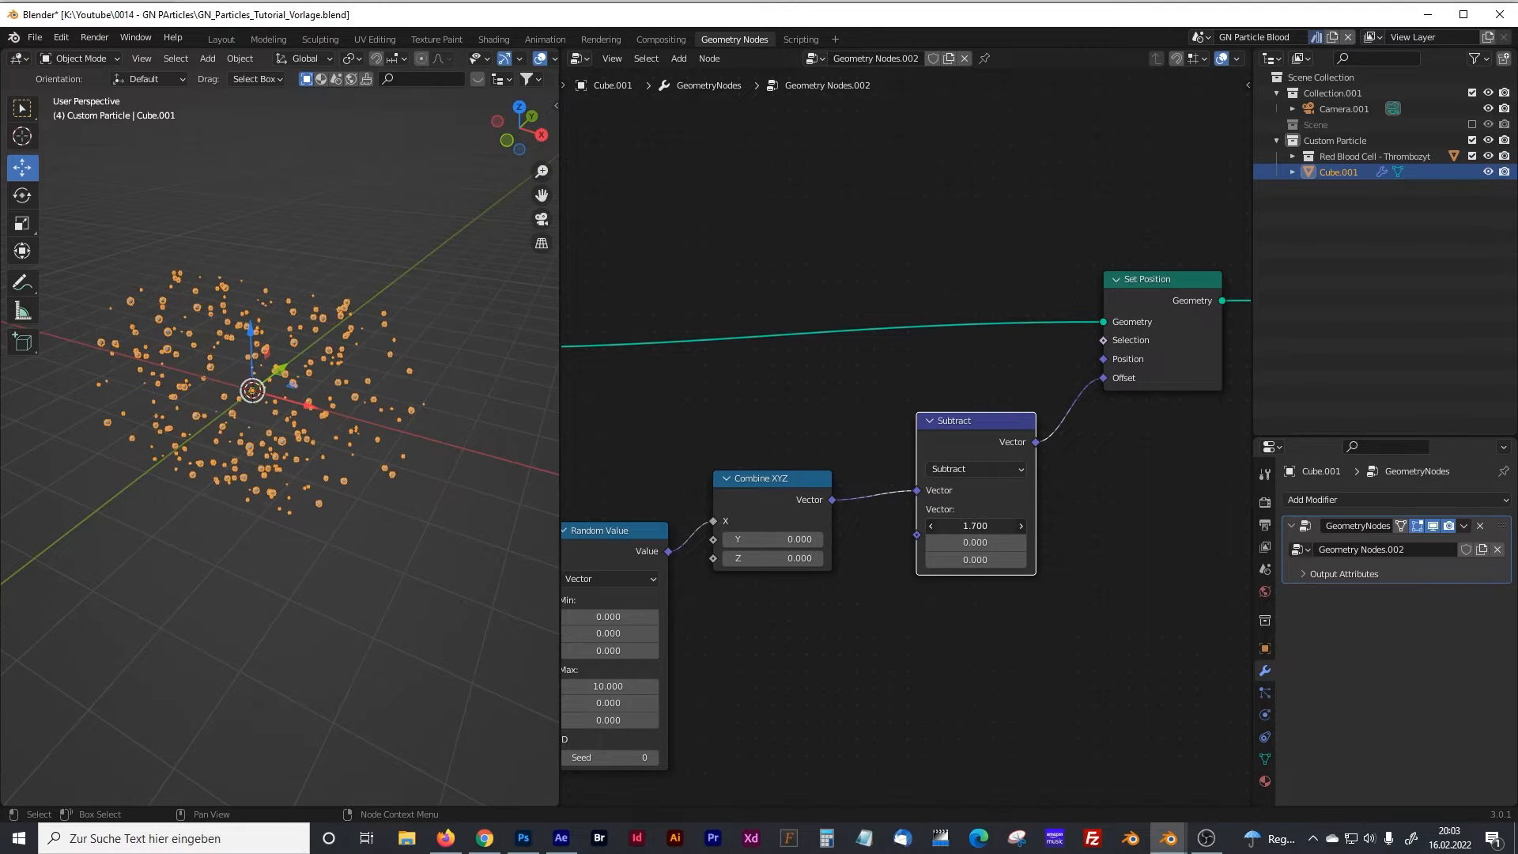
middle_drag(847, 643, 945, 532)
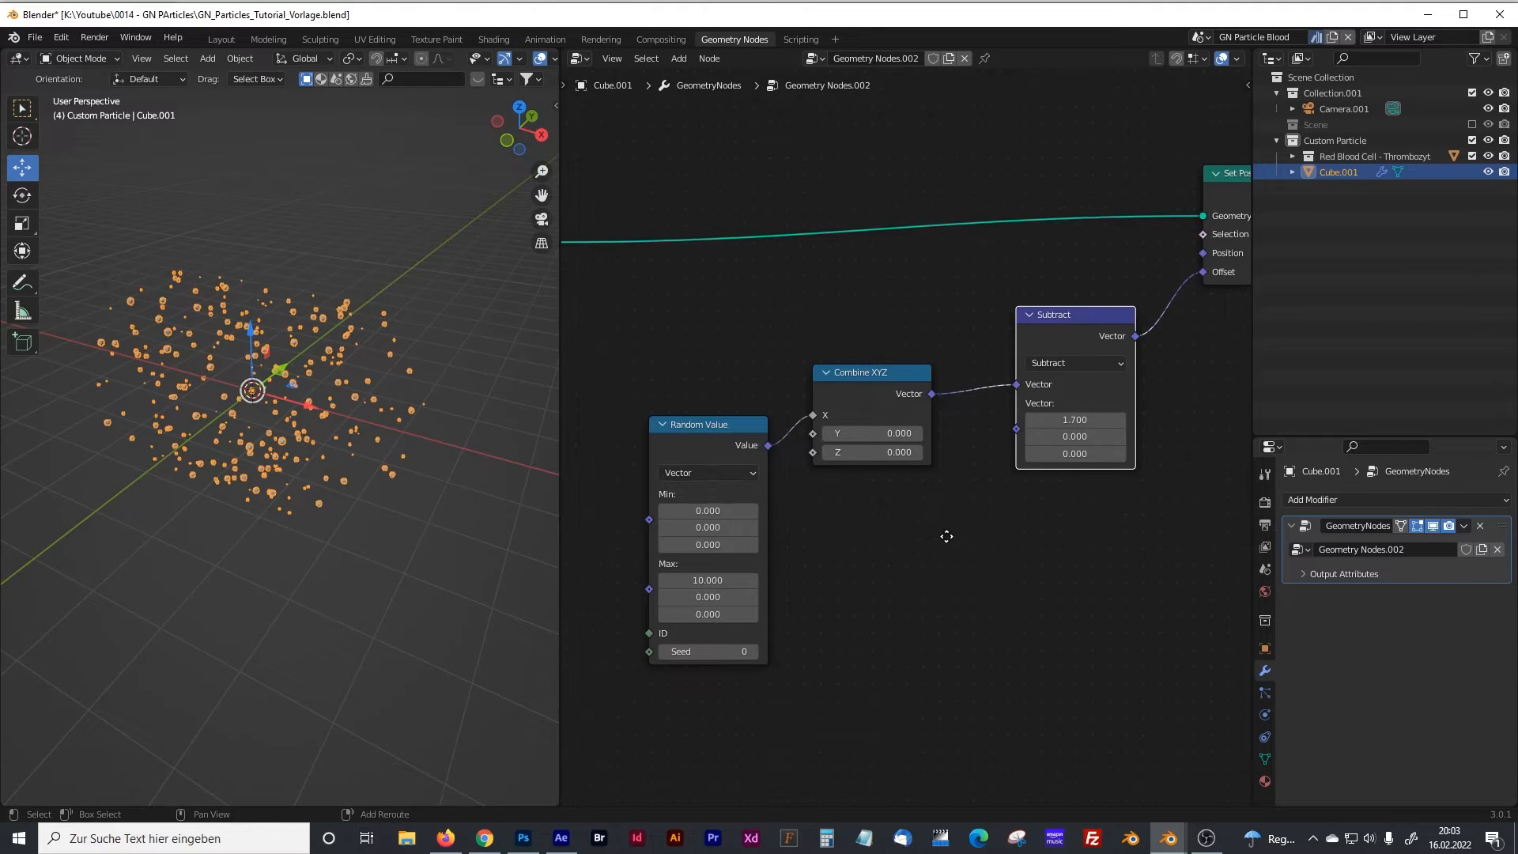
click(848, 375)
scroll(921, 534, down, 3)
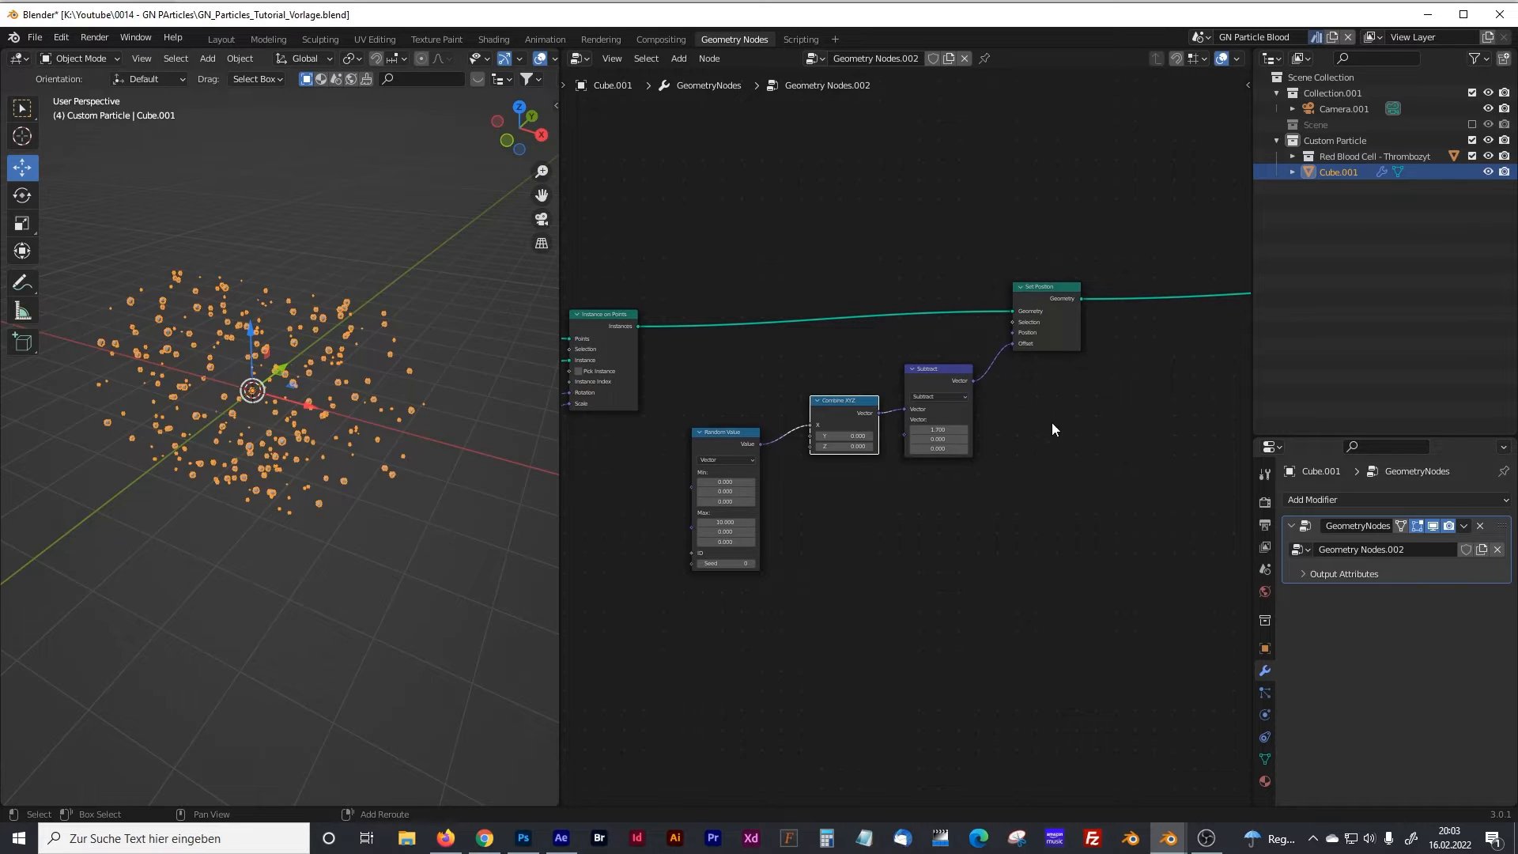
shift+middle_drag(1052, 423, 994, 441)
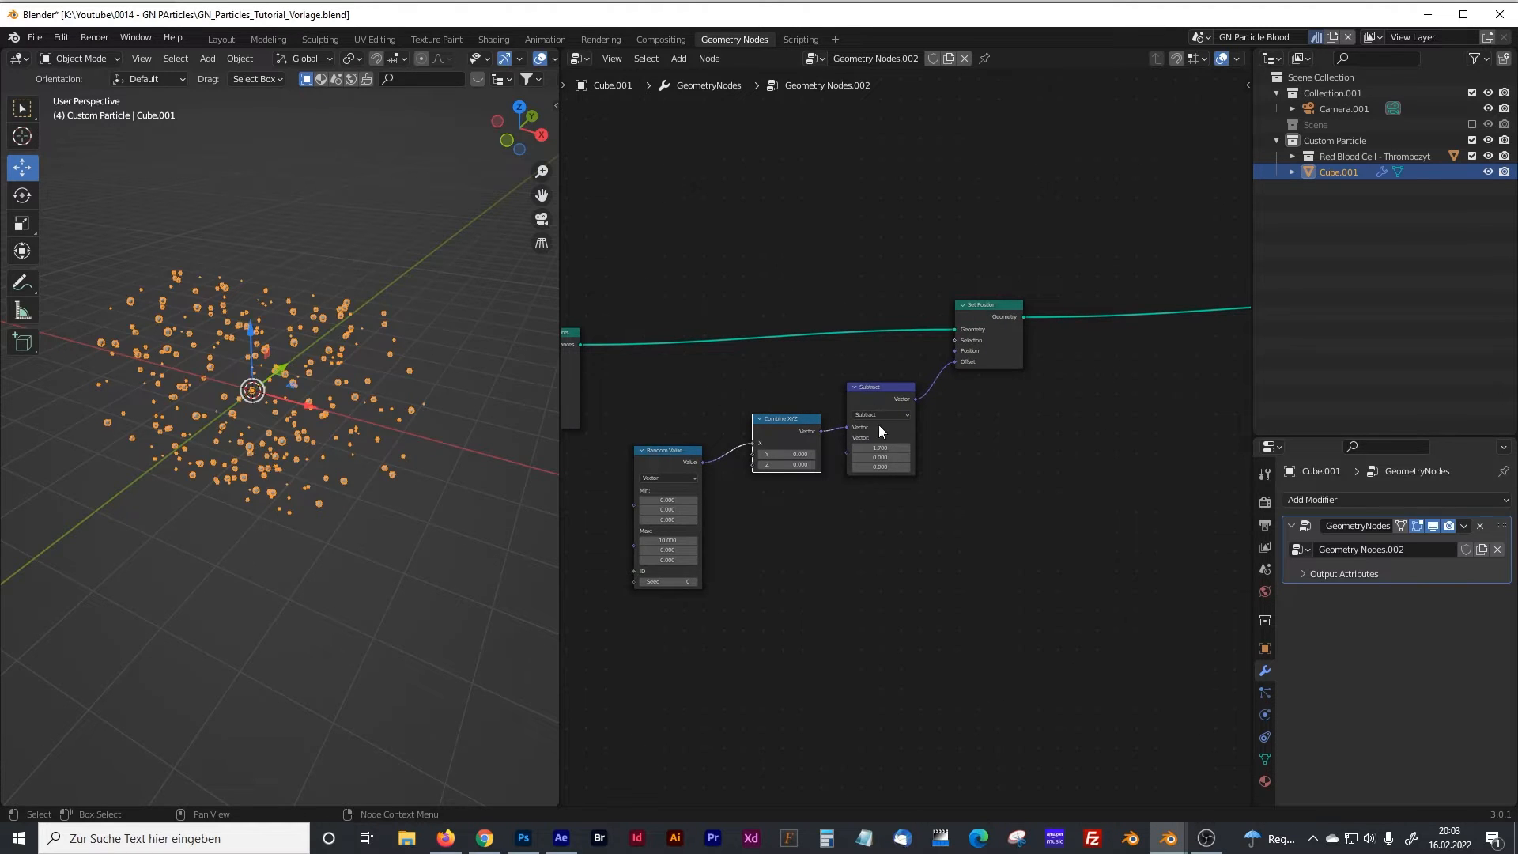
Step: Duplicate the Set Position node and insert the copy after the original on the geometry link
drag(1048, 286, 890, 510)
click(1008, 527)
middle_drag(1070, 527, 962, 567)
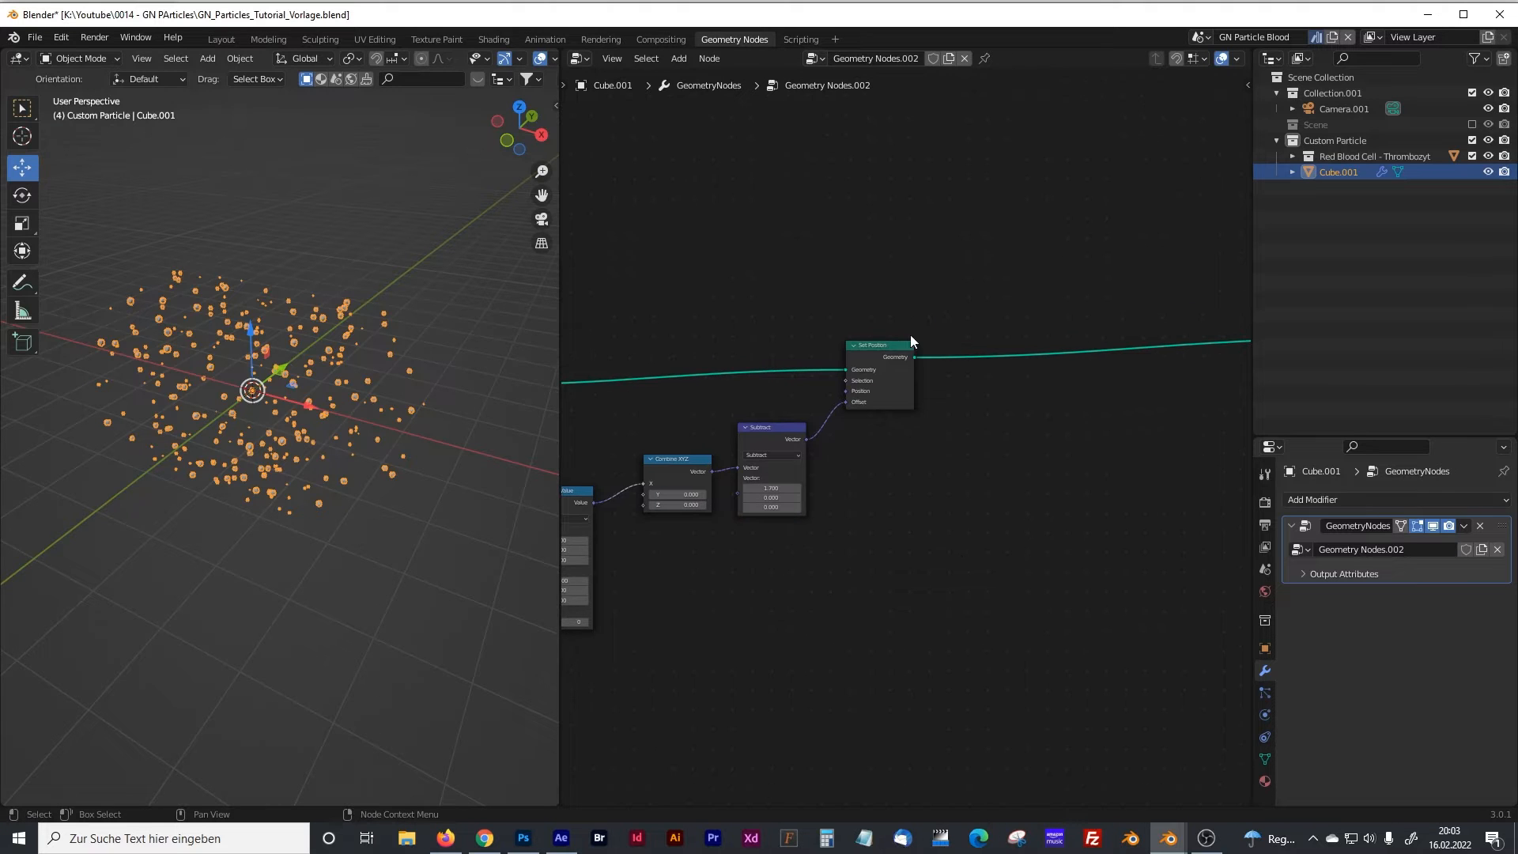
scroll(886, 340, up, 1)
click(866, 327)
key(shift+d)
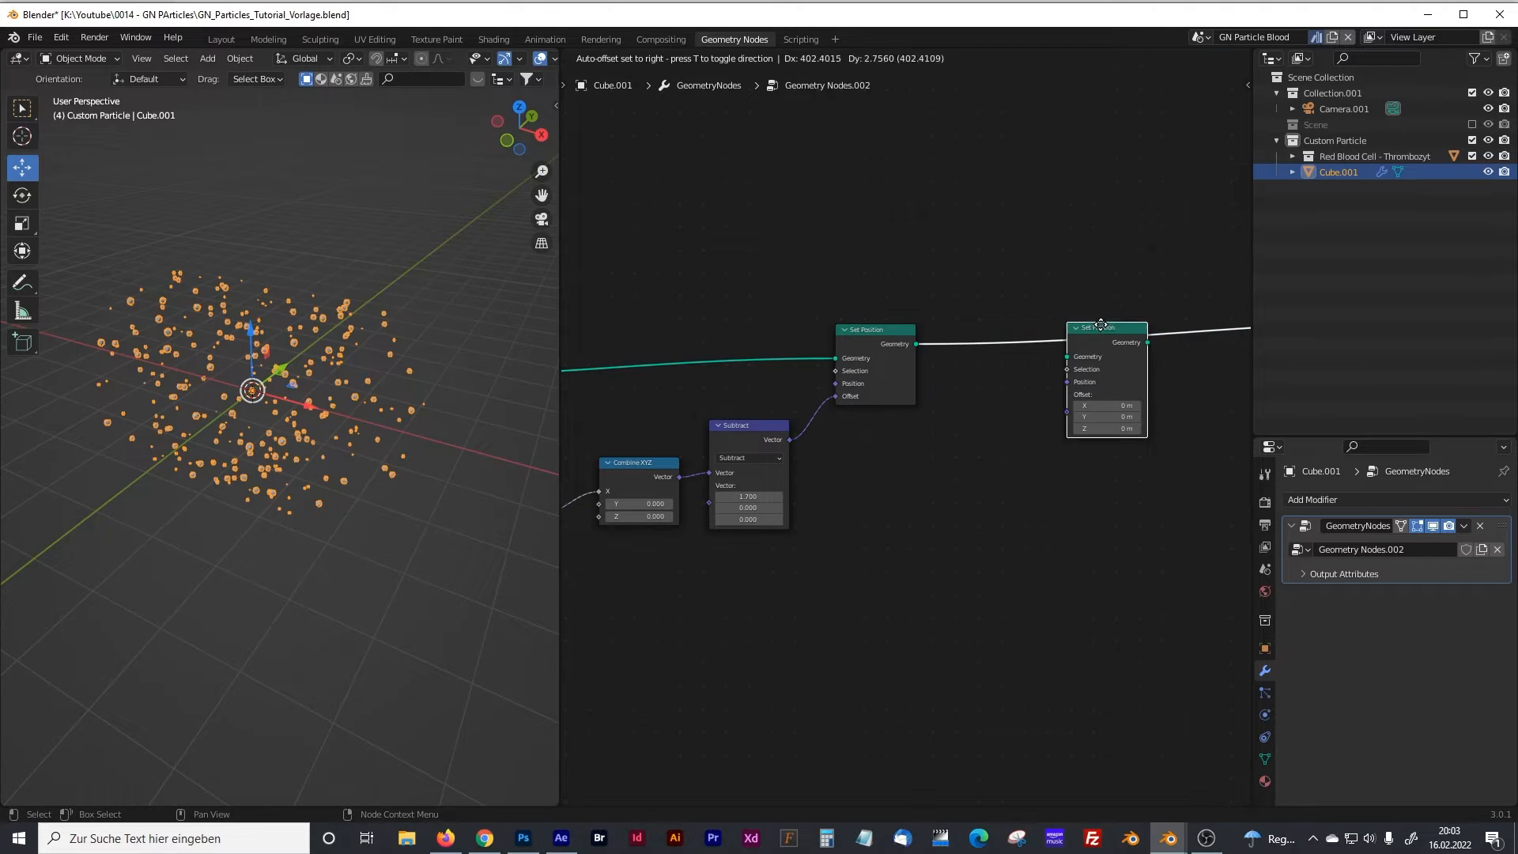
click(1124, 317)
Step: Duplicate the Random Value, Combine XYZ and Subtract nodes and place the copies below the second Set Position
middle_drag(892, 539, 1070, 433)
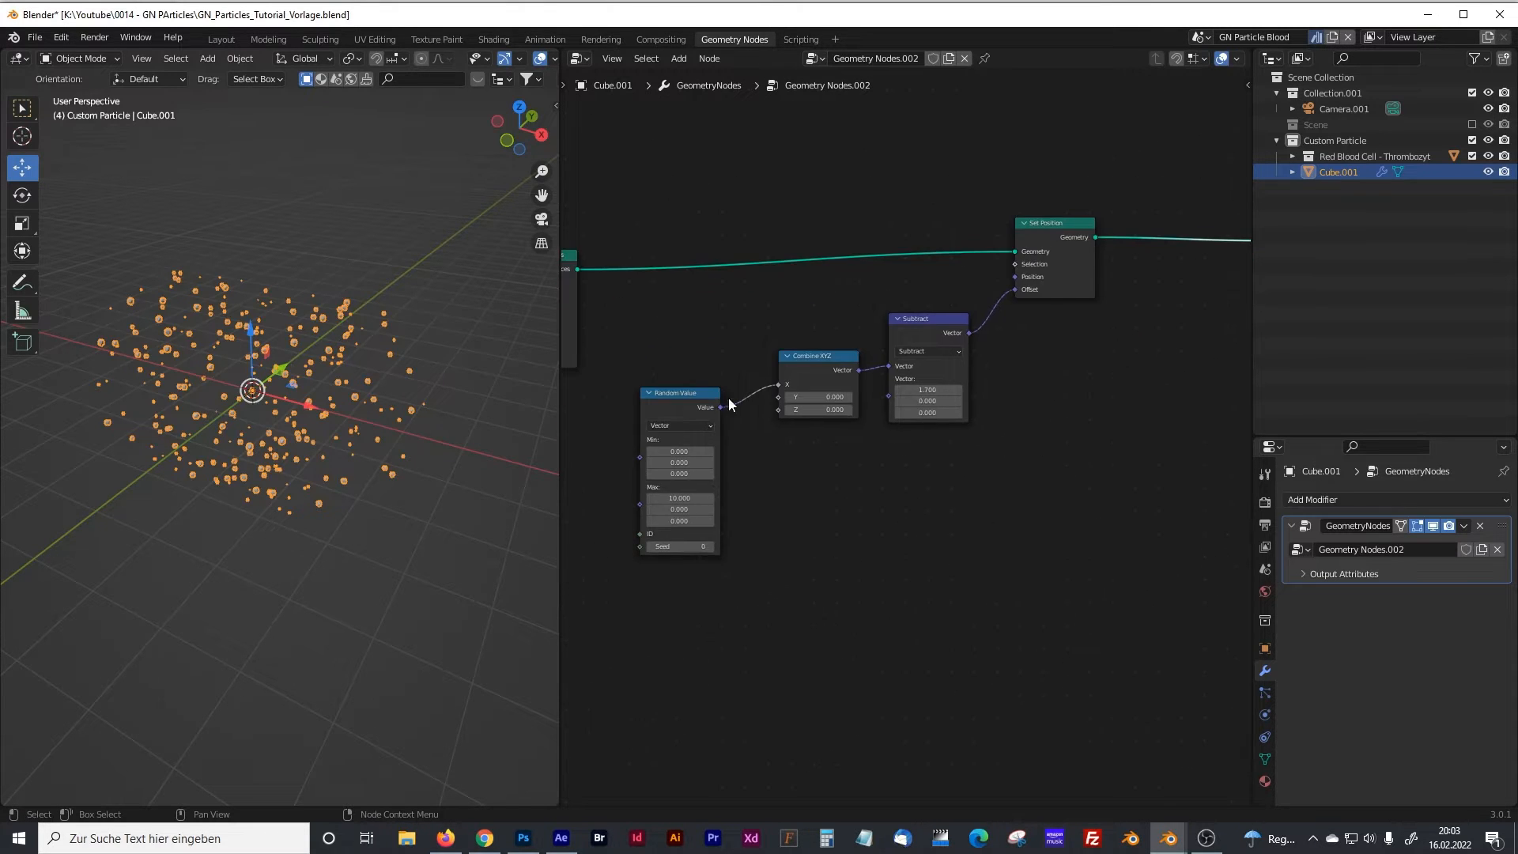
drag(710, 399, 729, 374)
drag(989, 510, 705, 306)
drag(1032, 536, 685, 310)
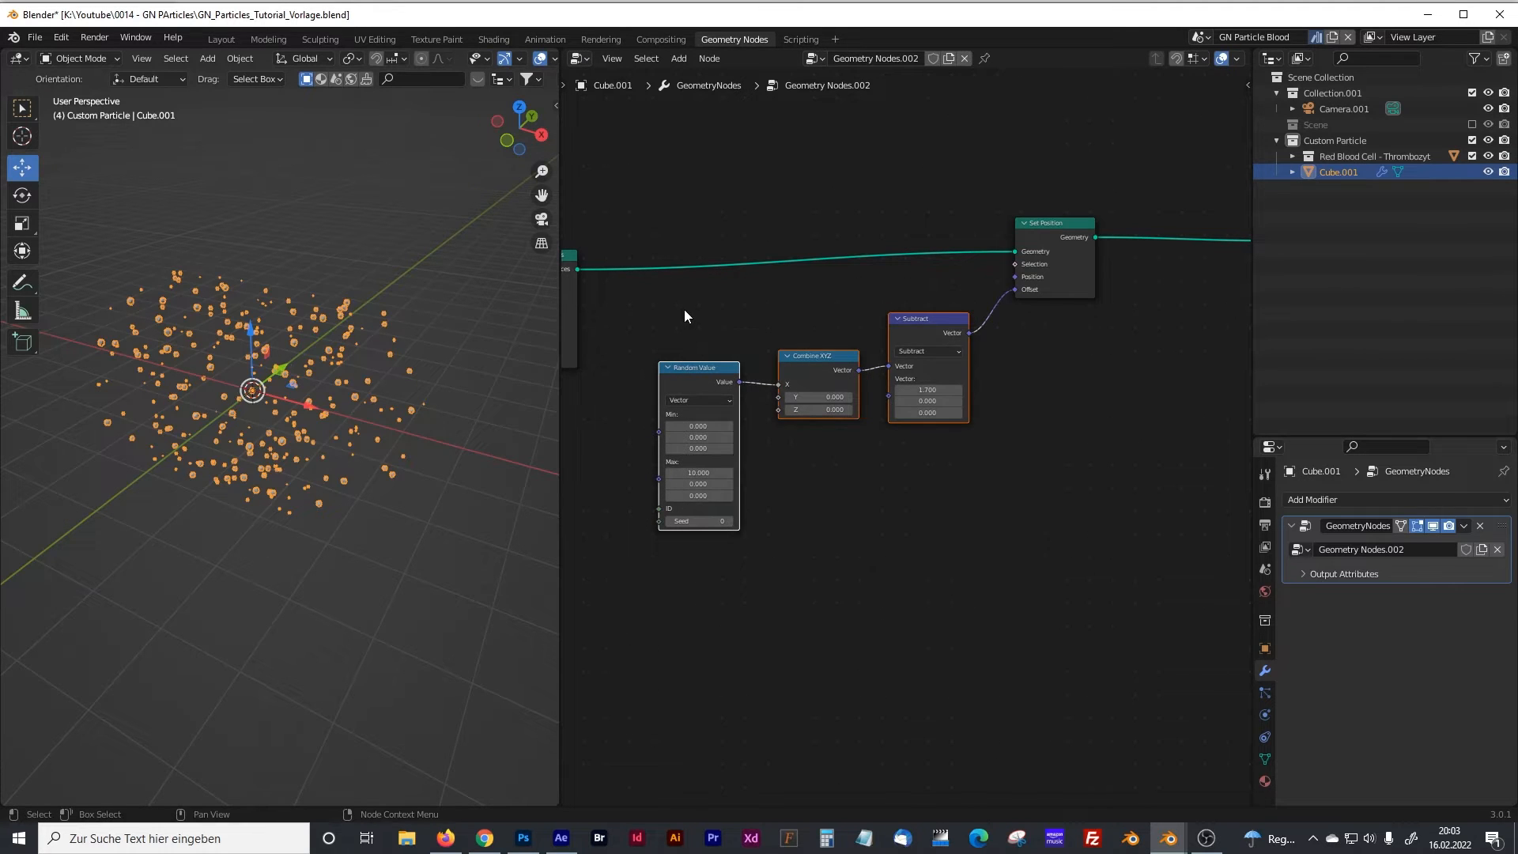
key(shift+d)
click(972, 405)
middle_drag(1088, 406, 798, 441)
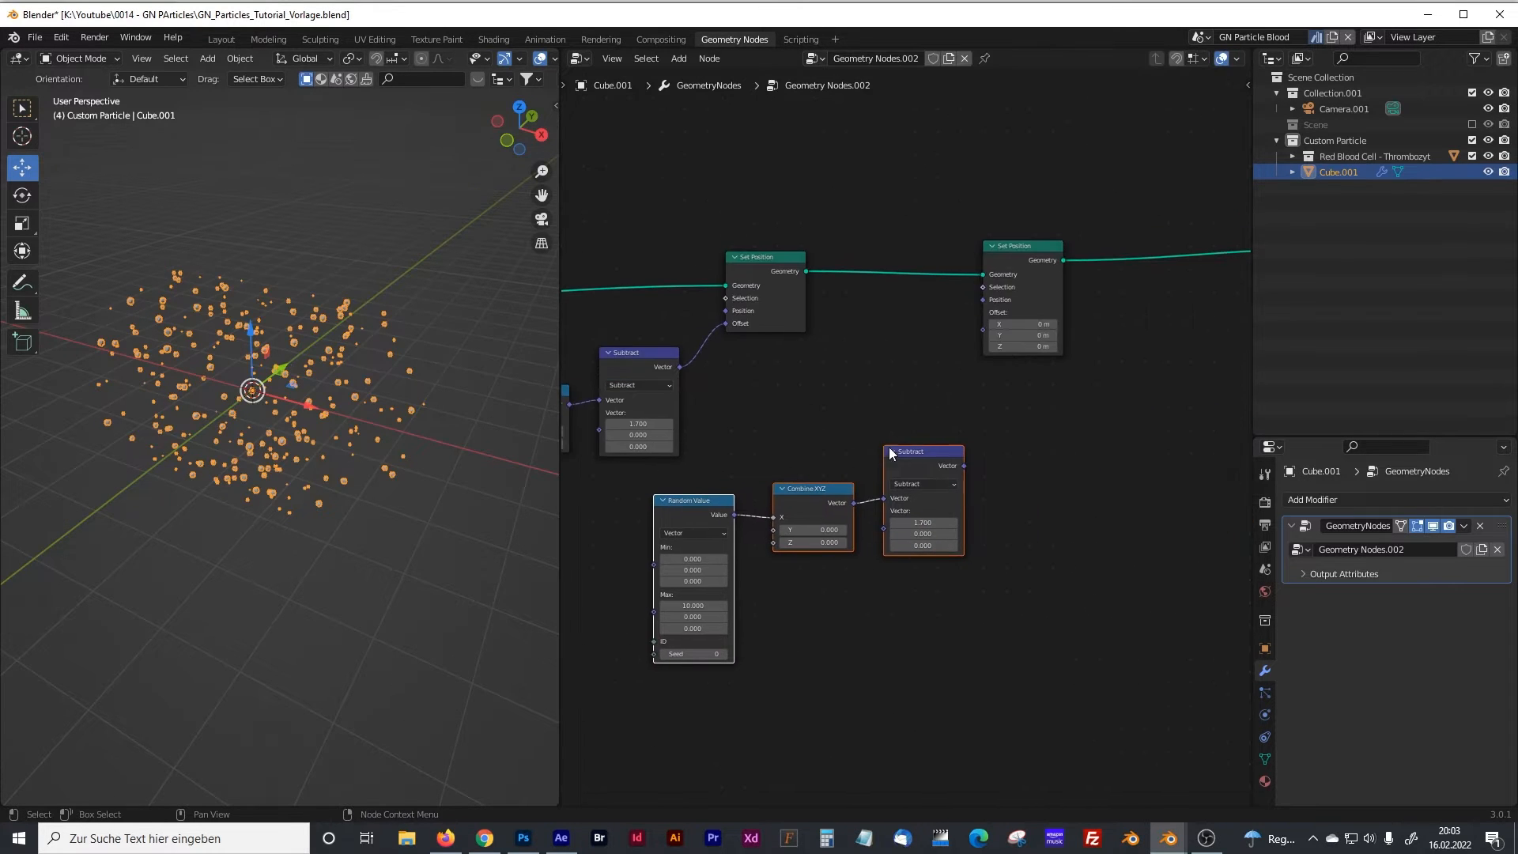
Step: Spread out the copied Subtract node and the second Set Position to leave space between them
drag(928, 454, 966, 475)
click(959, 449)
drag(1008, 257, 1063, 256)
drag(973, 466, 972, 438)
click(979, 405)
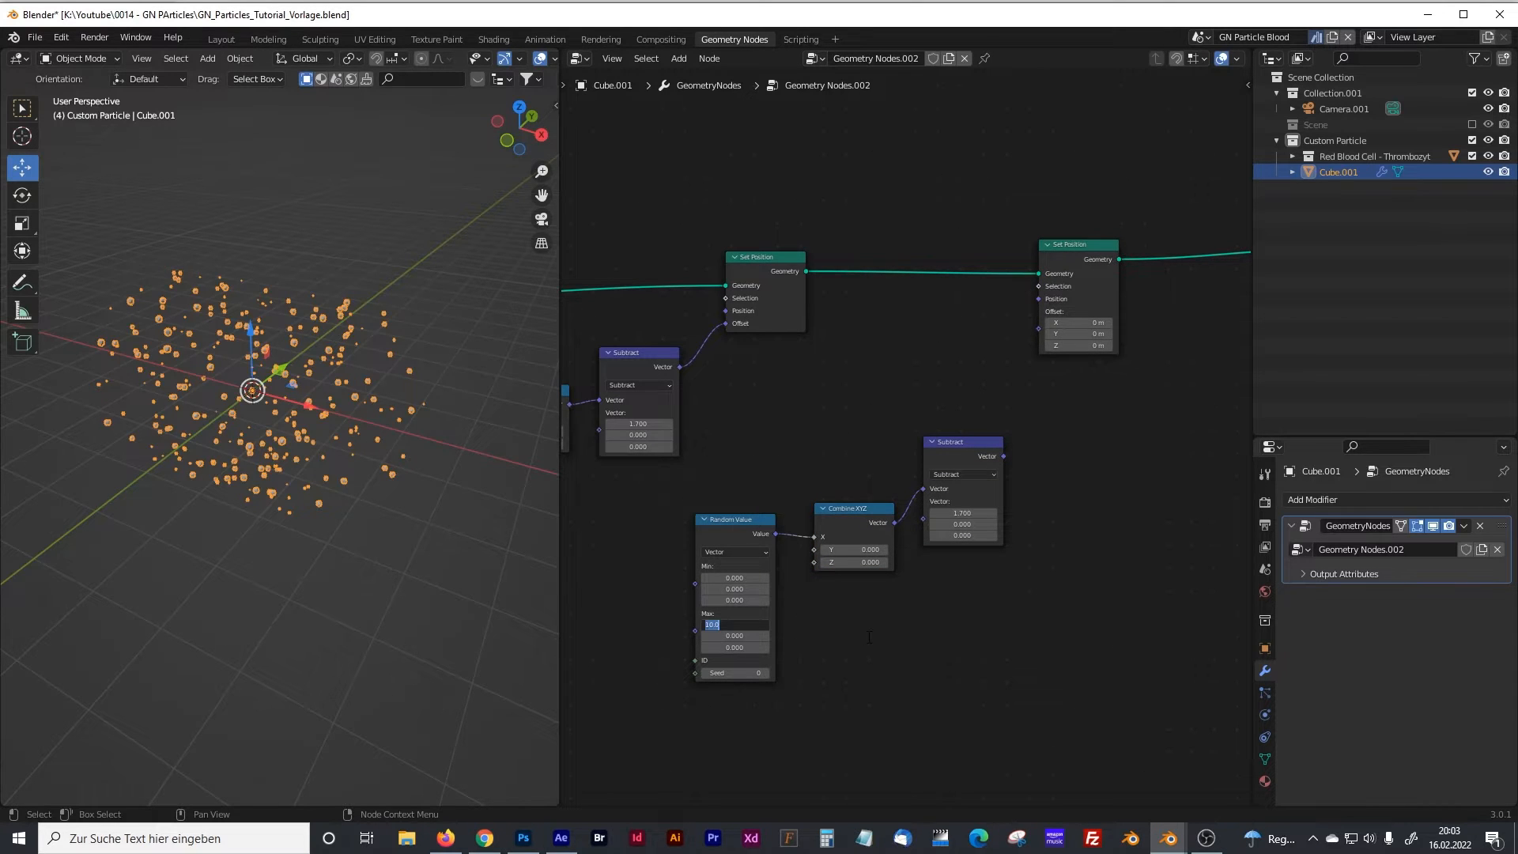
Step: Set the copied Random Value's maximum to 0, 10, 0 and reroute its output to the Y input of Combine XYZ
scroll(835, 645, up, 2)
middle_drag(841, 631, 921, 535)
double_click(777, 612)
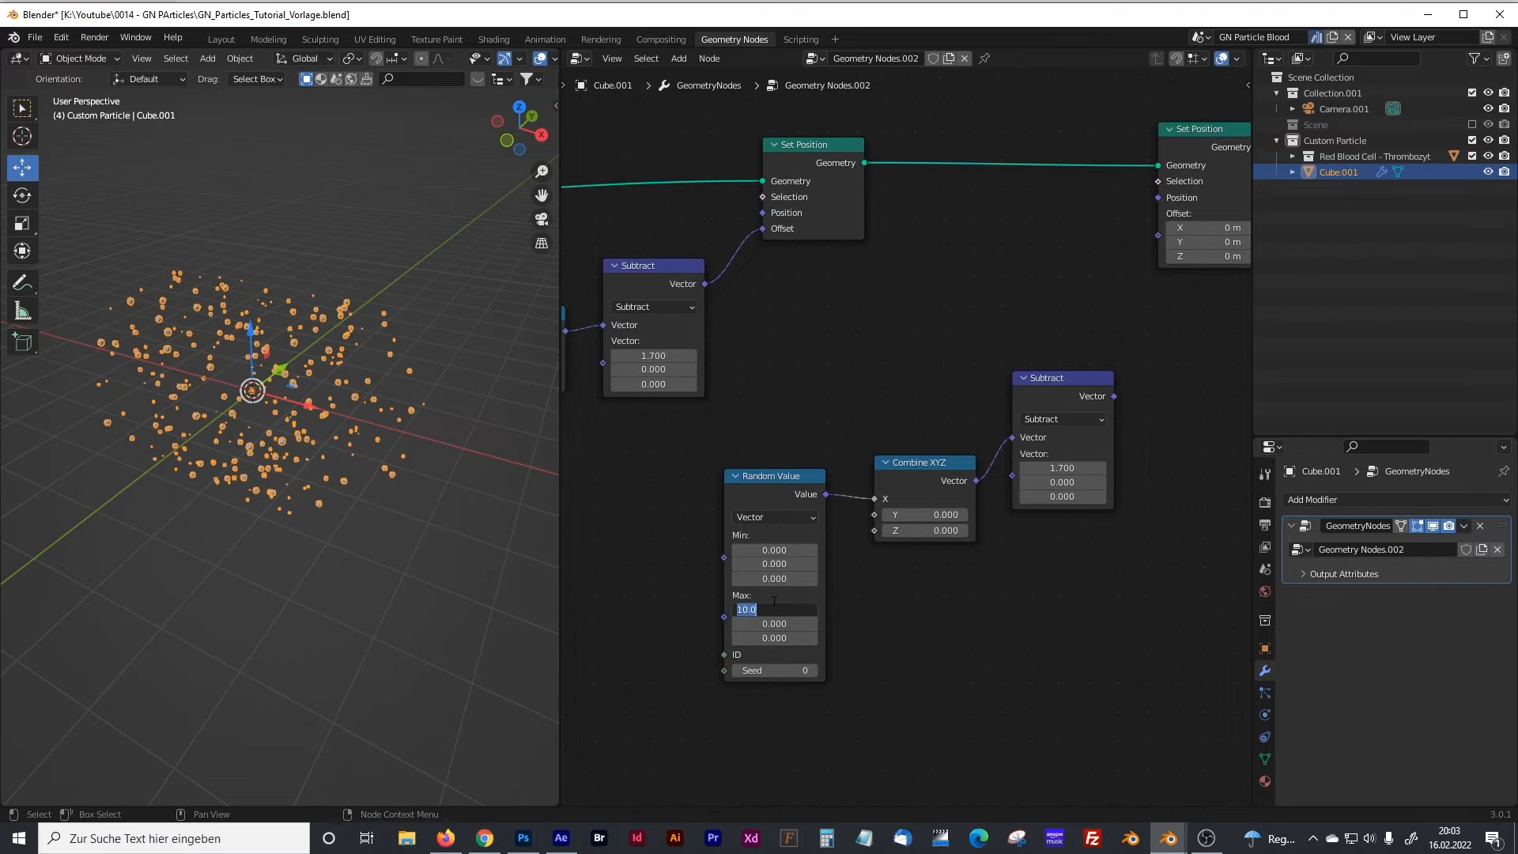
text(0)
double_click(786, 624)
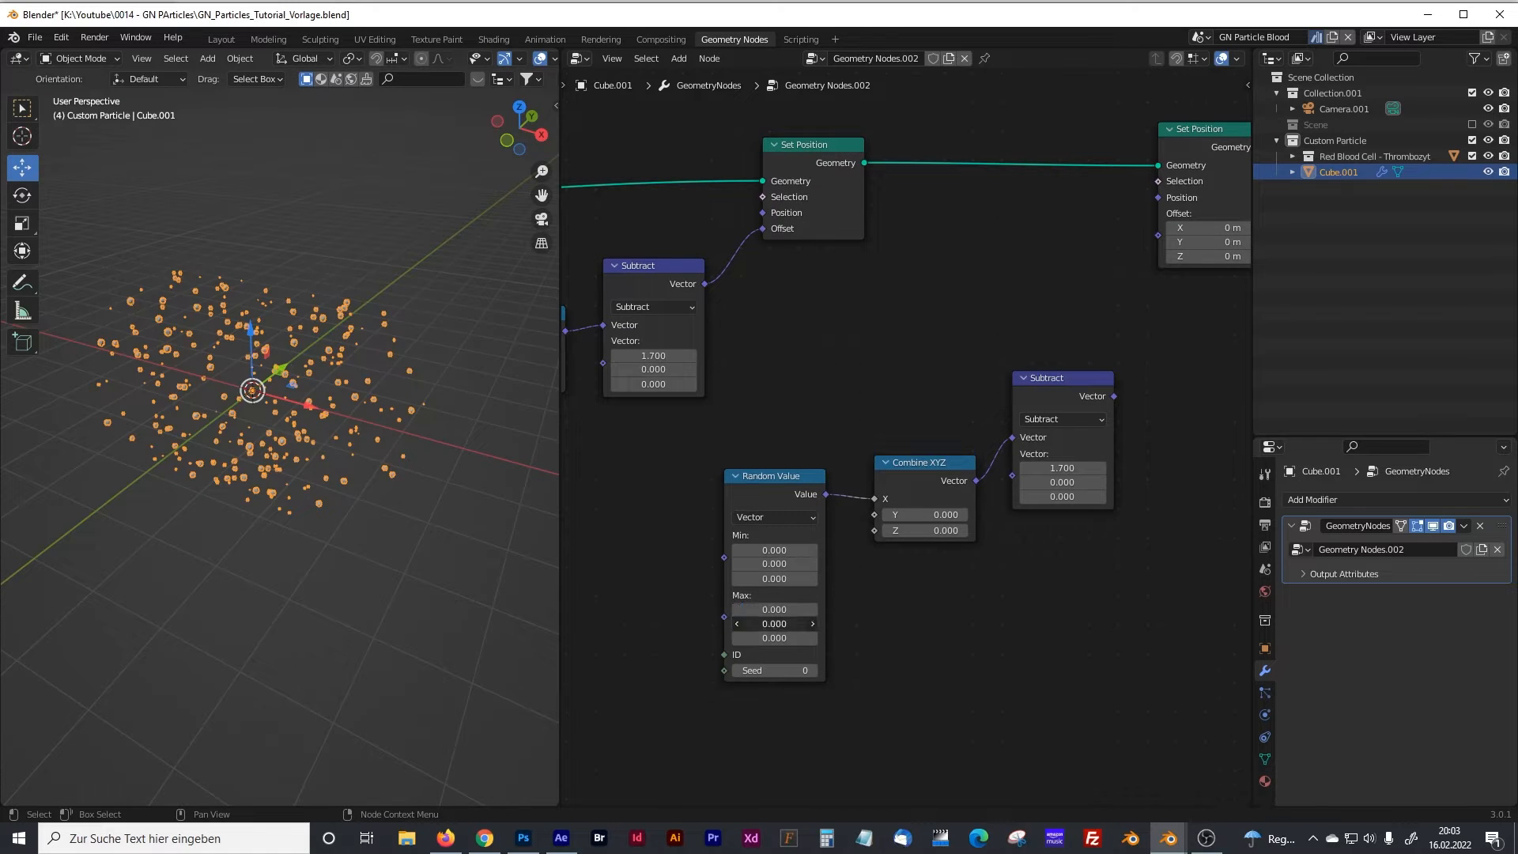
text(10)
key(Return)
drag(875, 499, 874, 514)
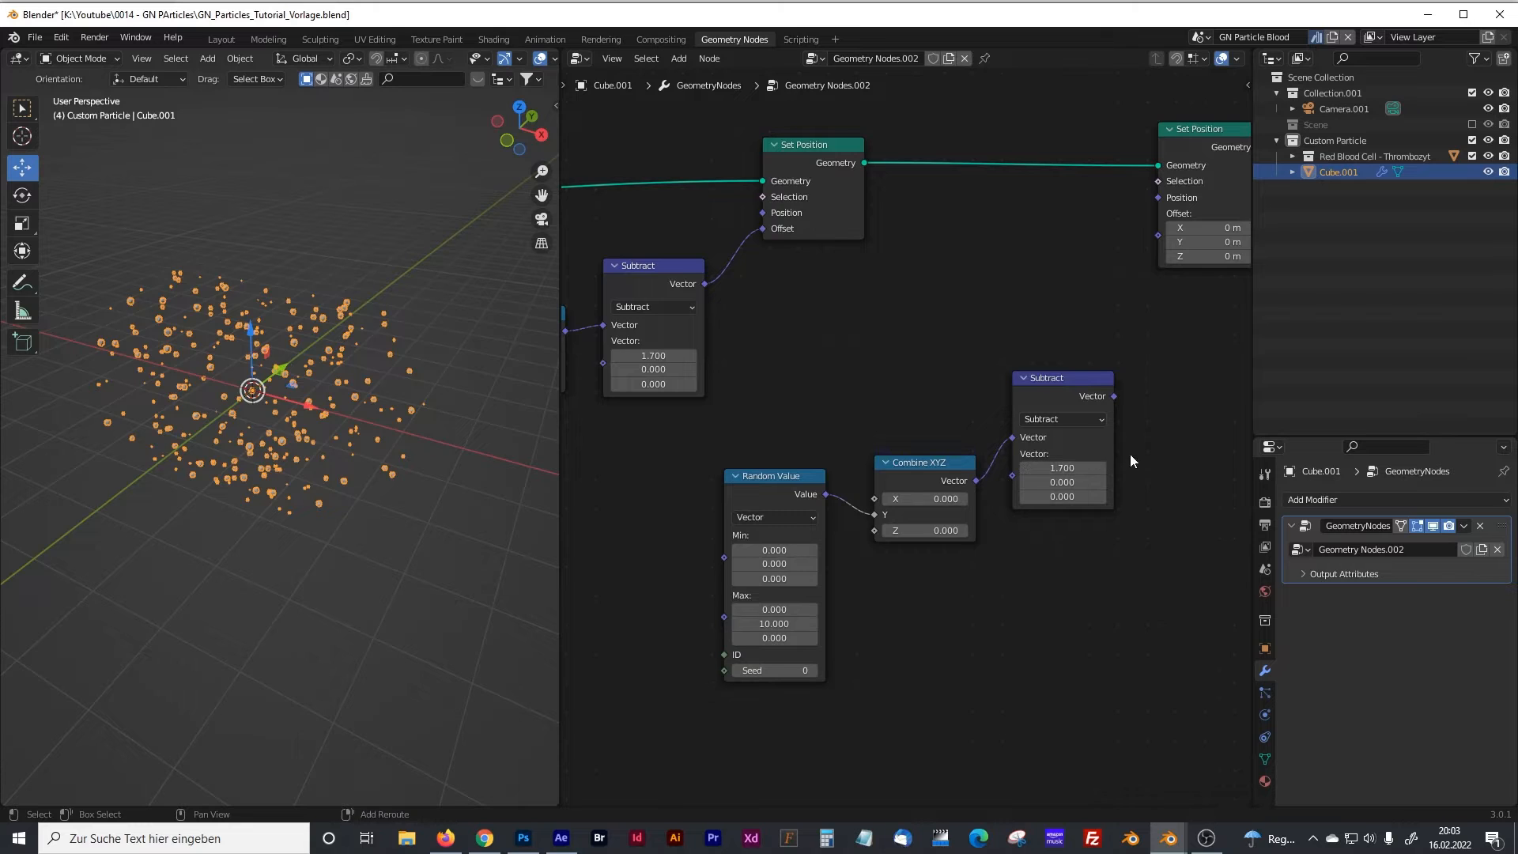
Step: Connect the copied Subtract node to the second Set Position's Offset and set its second vector's X to 0
middle_drag(1130, 454, 1070, 448)
drag(1057, 390, 1094, 207)
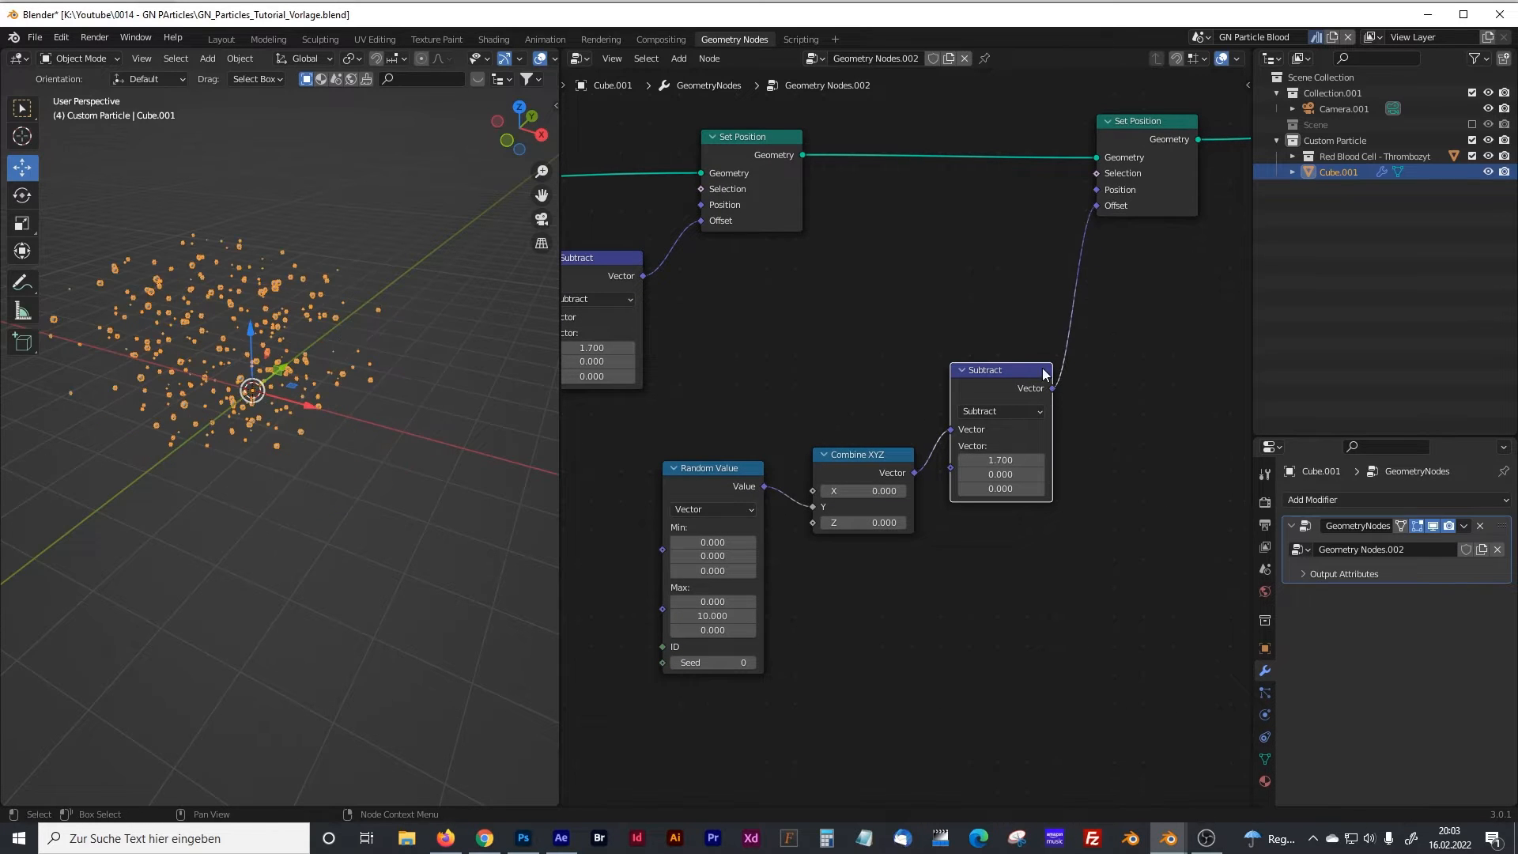
click(1000, 460)
text(0)
key(Return)
Step: Set the Y component of the second Subtract node's vector to 1.7, centring the cloud in the top view
middle_drag(293, 465, 364, 467)
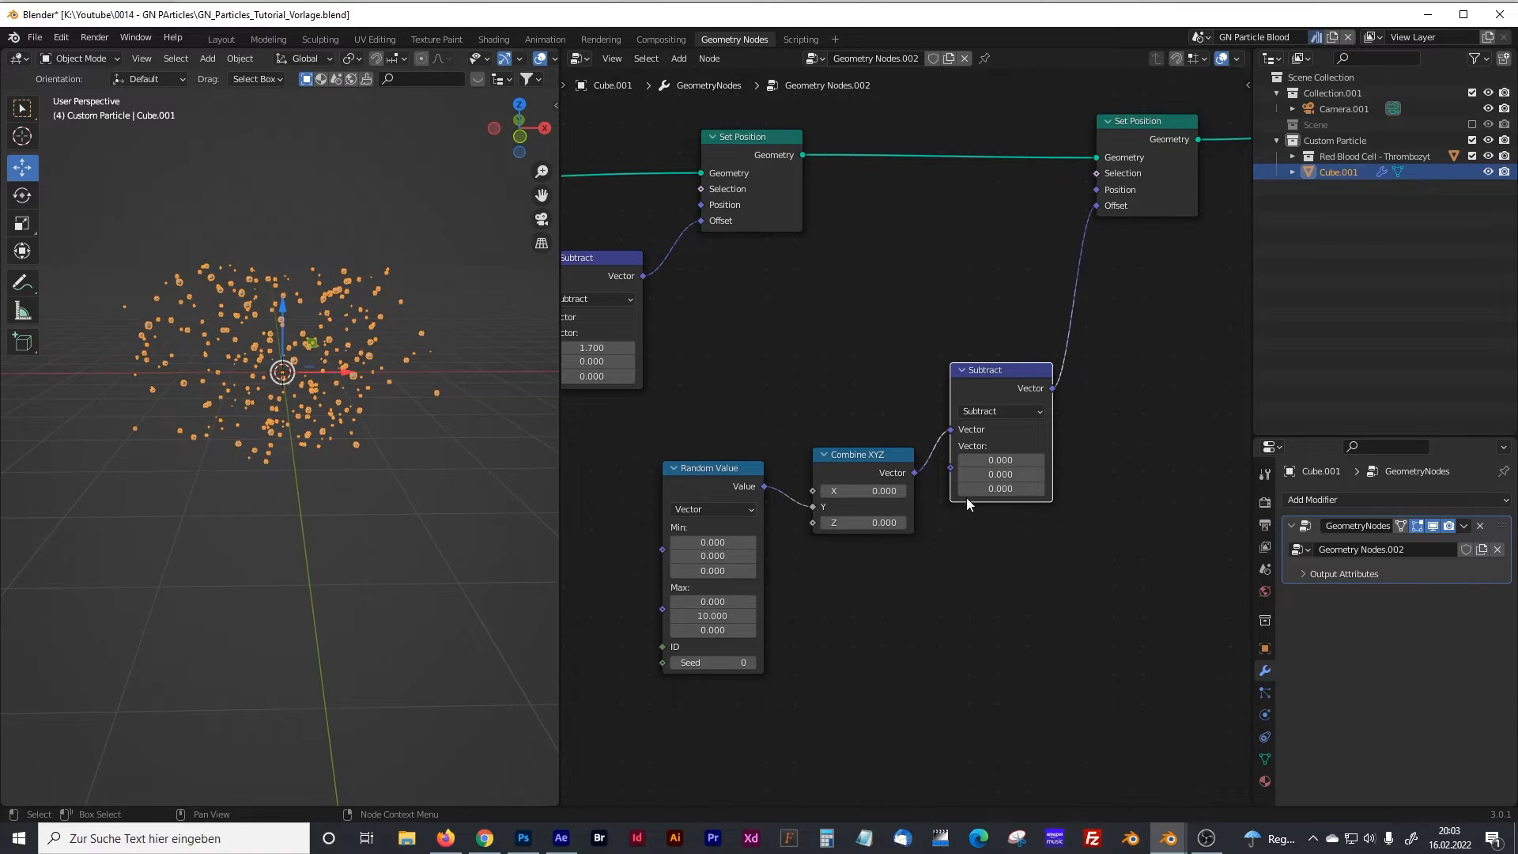
drag(1001, 475, 1159, 474)
key(KP_7)
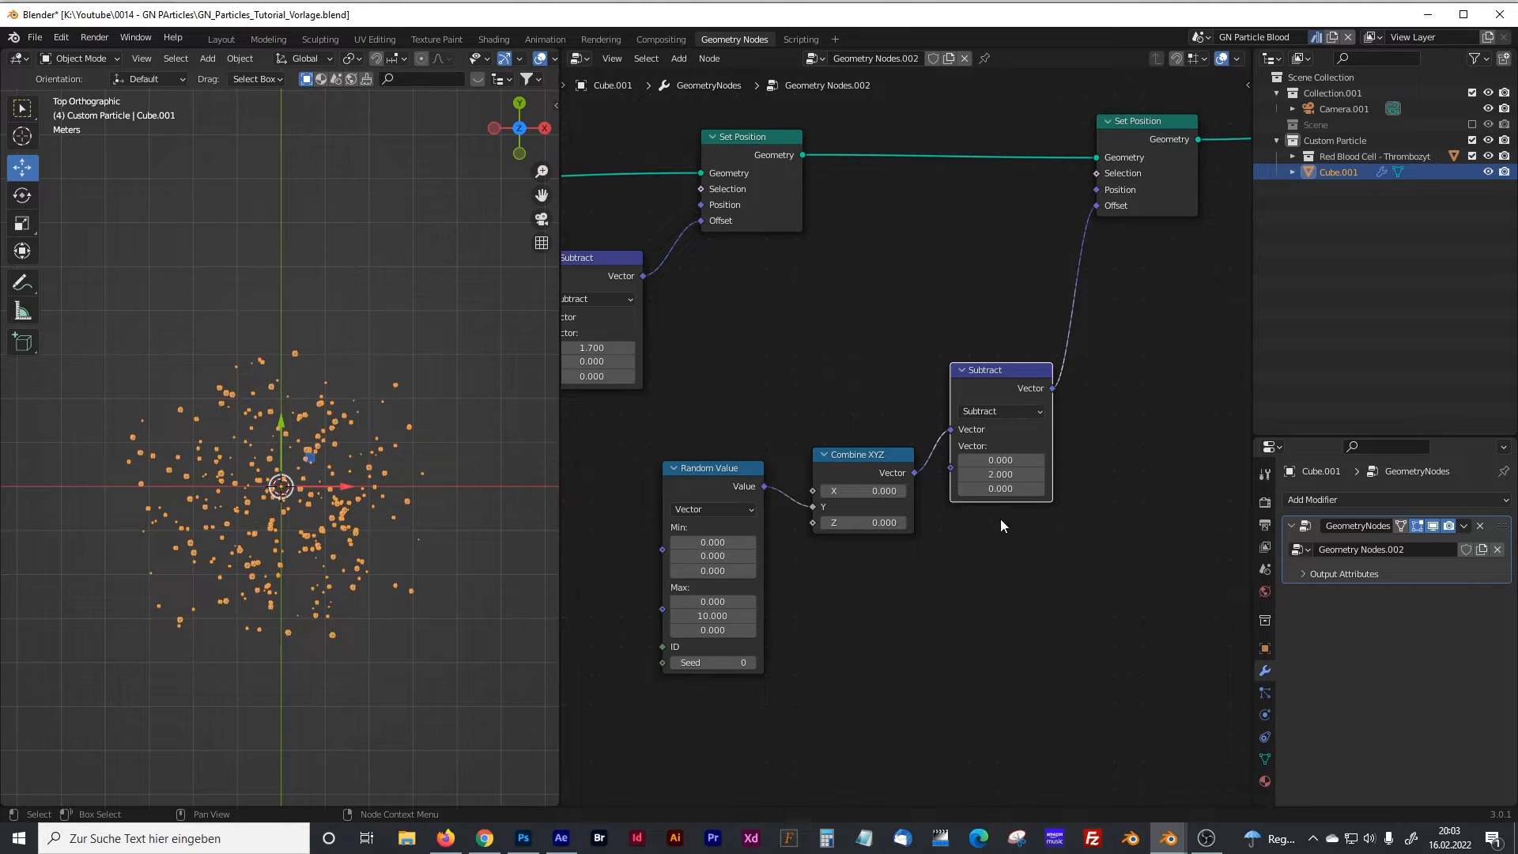
click(964, 475)
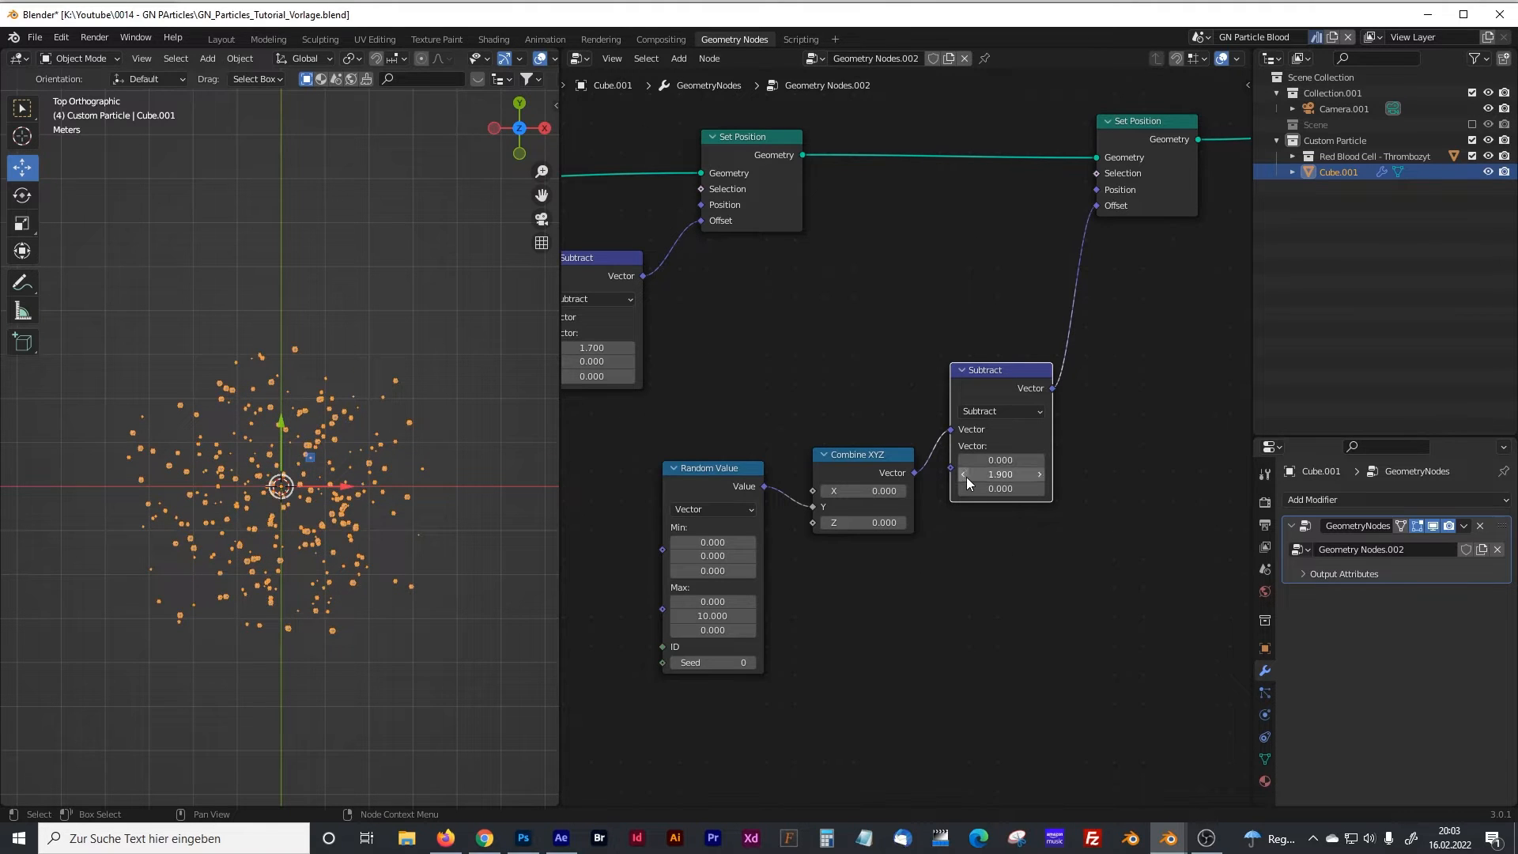
click(967, 477)
click(966, 477)
Step: Move the Group Output away and insert a third copy of Set Position before it on the geometry link
middle_drag(969, 617, 818, 622)
scroll(978, 551, down, 2)
middle_drag(1040, 484, 905, 547)
middle_drag(1046, 371, 938, 422)
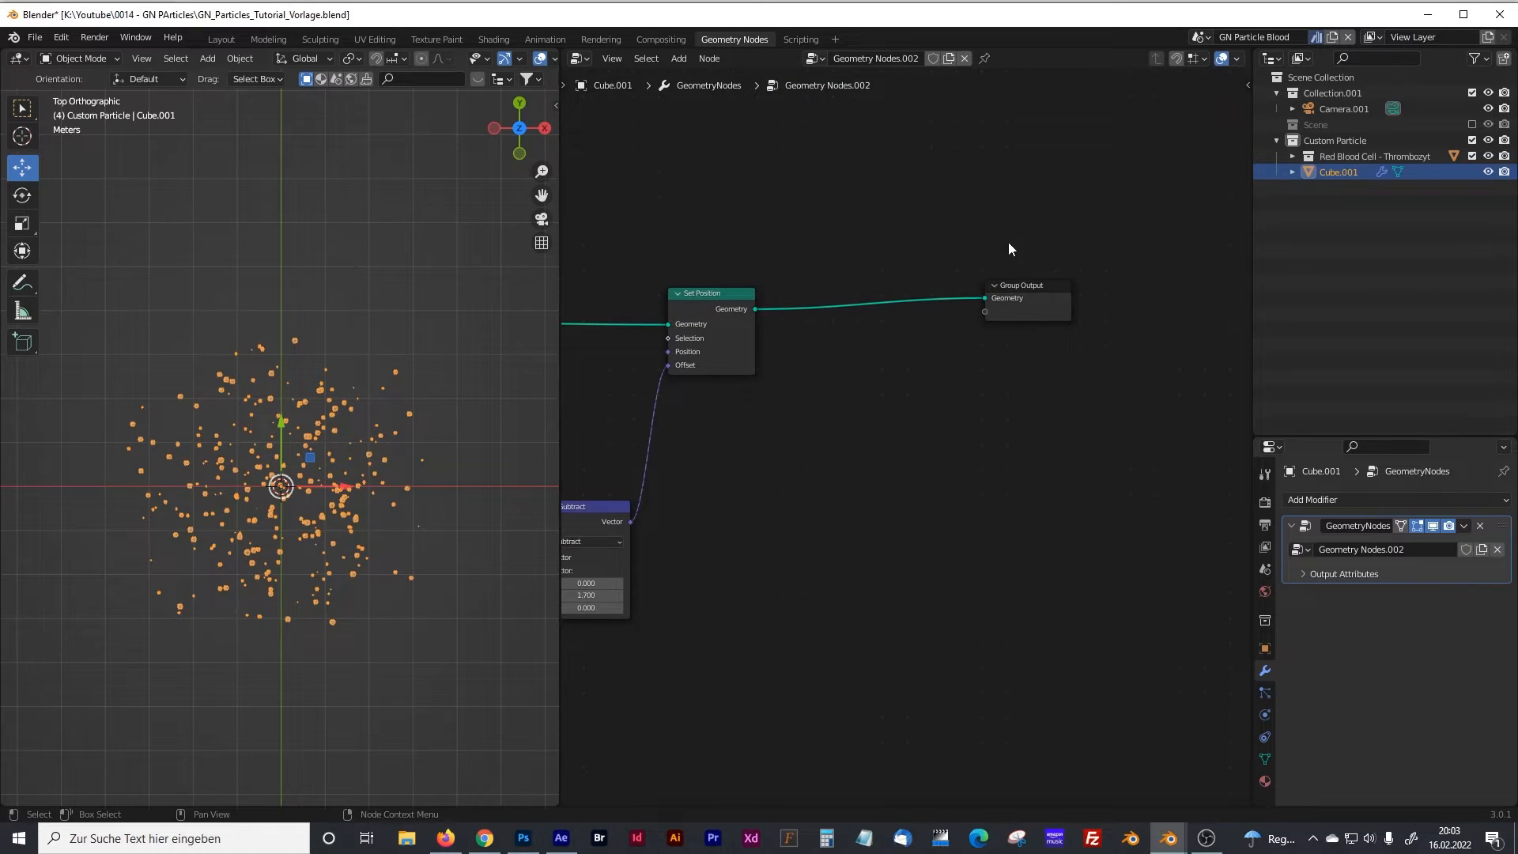
drag(1017, 281, 1159, 284)
click(723, 292)
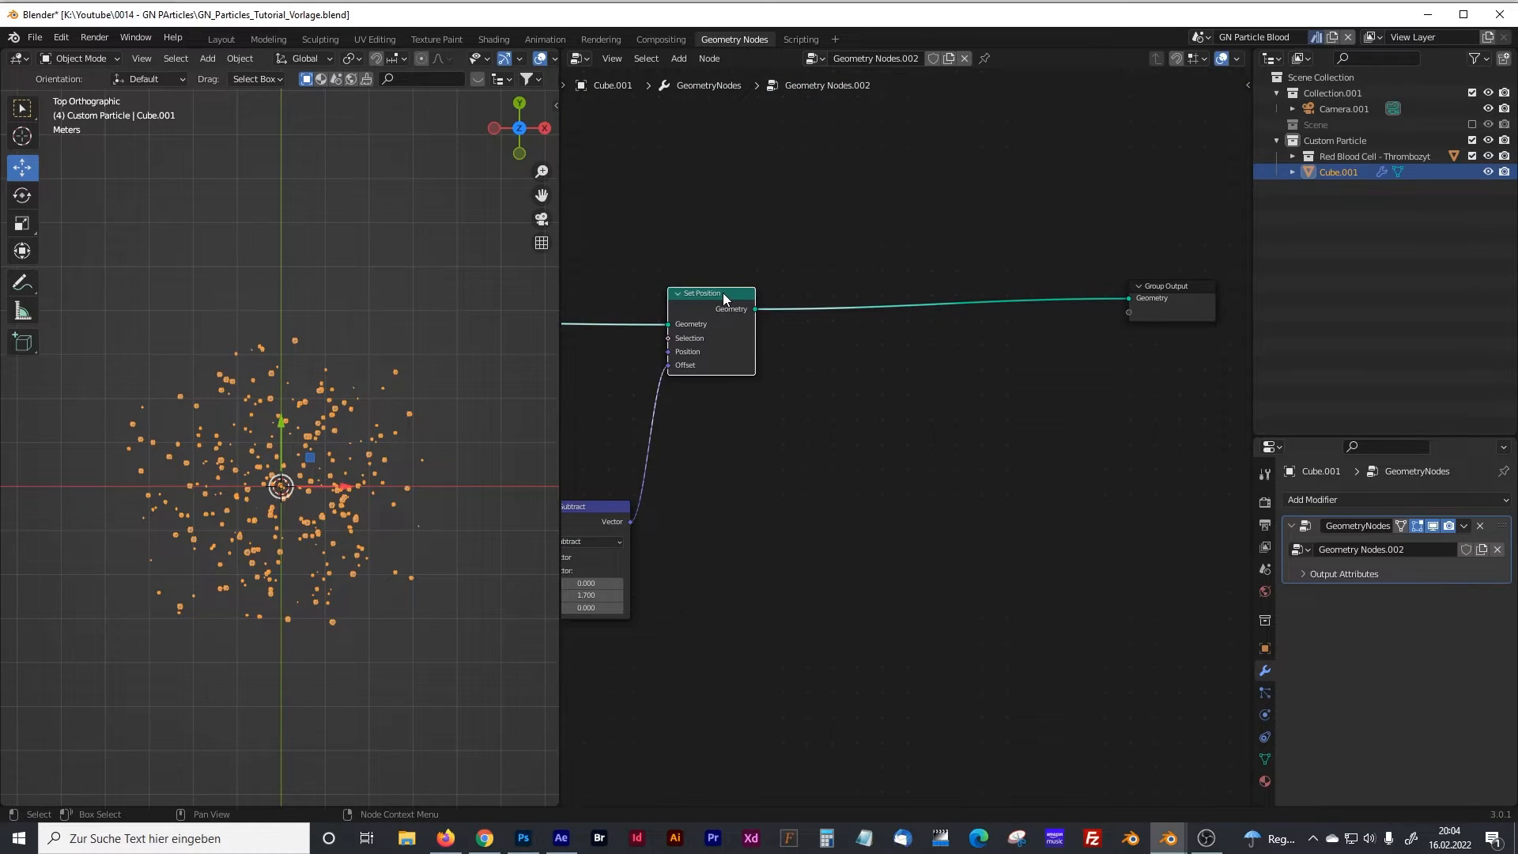
key(shift+d)
click(1015, 286)
Step: Duplicate the Y branch of Random Value, Combine XYZ and Subtract and place the copies below the third Set Position
middle_drag(847, 539, 979, 468)
middle_drag(776, 517, 1019, 404)
drag(966, 541, 718, 325)
key(g)
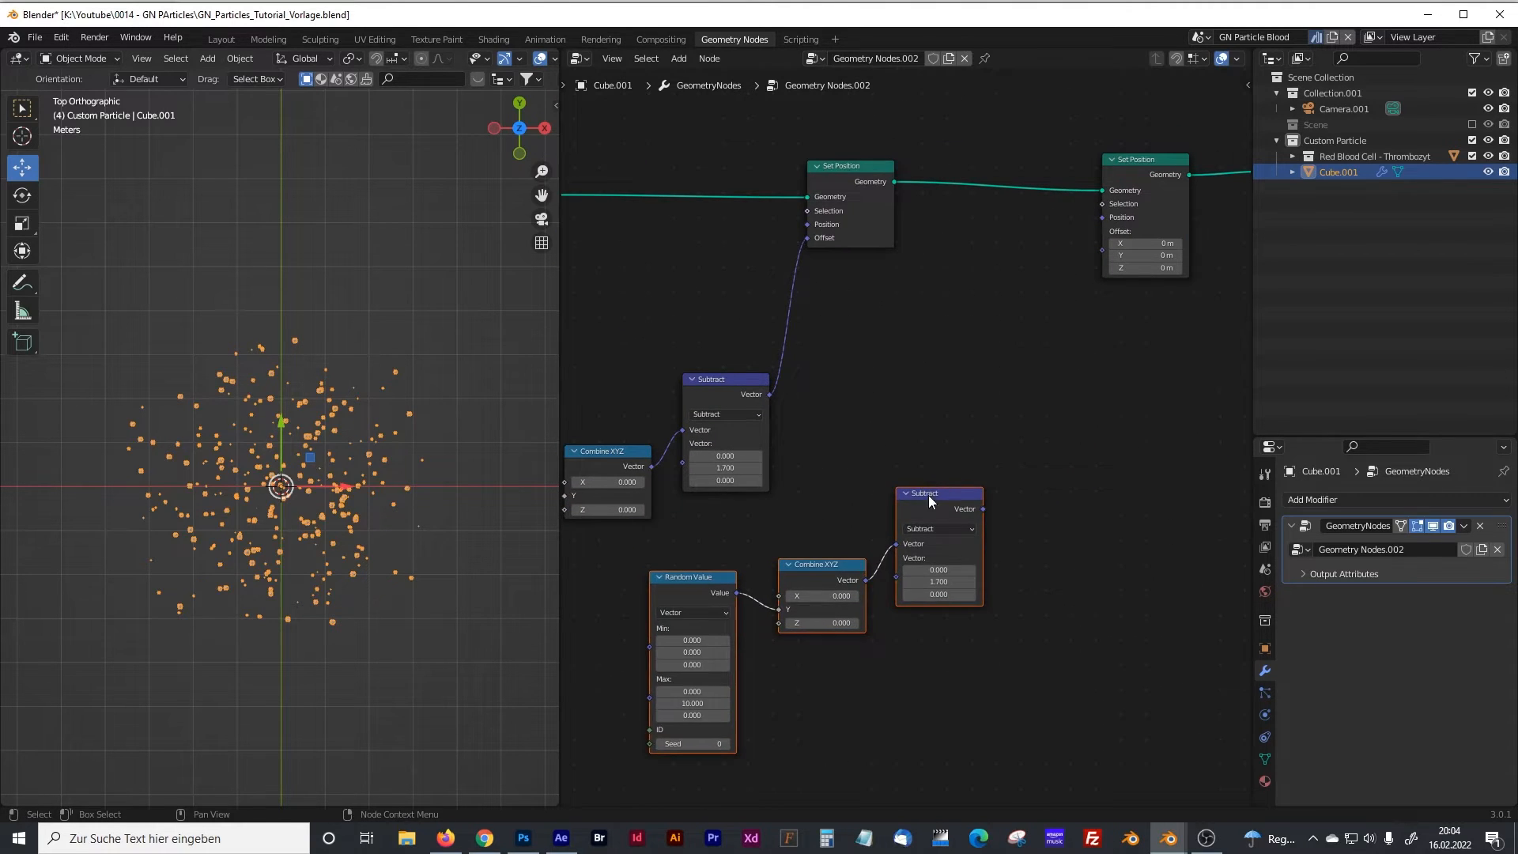
click(1116, 395)
click(1107, 340)
middle_drag(1088, 159, 1018, 206)
drag(1054, 207, 1068, 207)
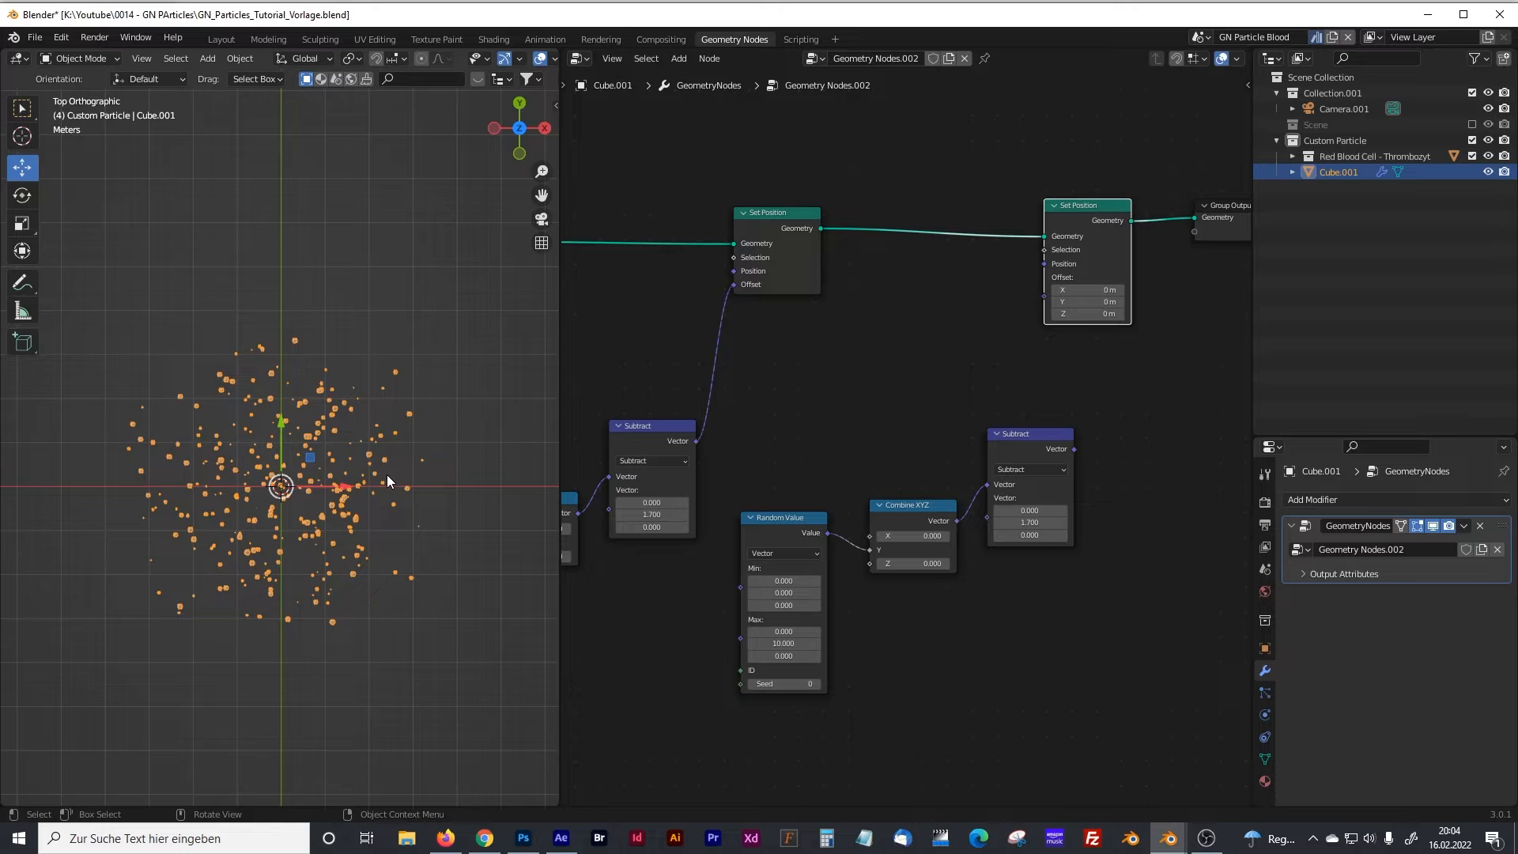
Step: Examine the X and Y offset branches and the particle cloud, with the node editor widened
middle_drag(654, 427, 968, 433)
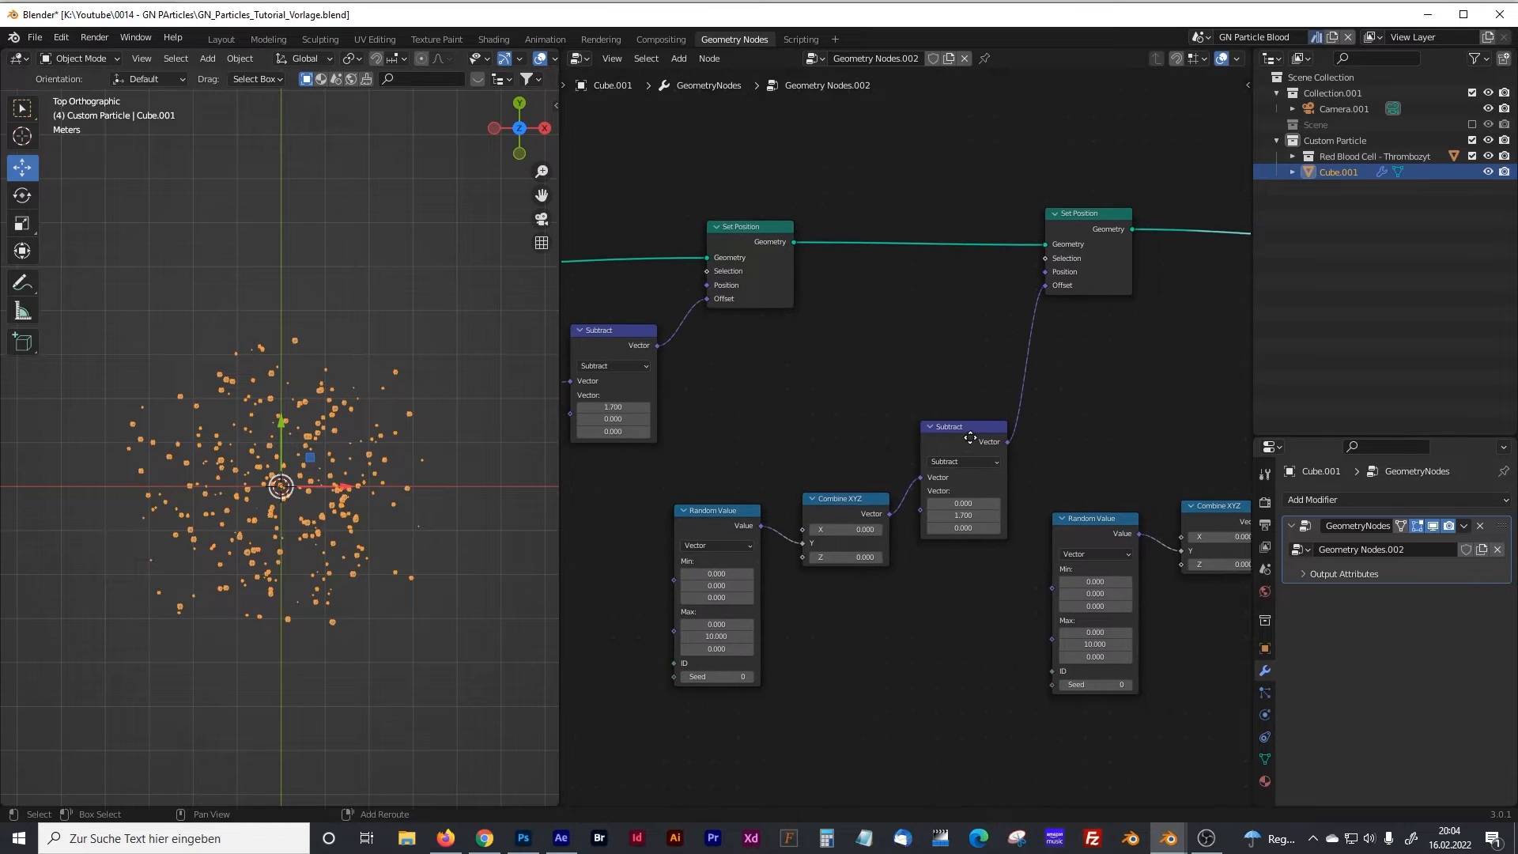
middle_drag(602, 344, 862, 351)
middle_drag(332, 499, 300, 395)
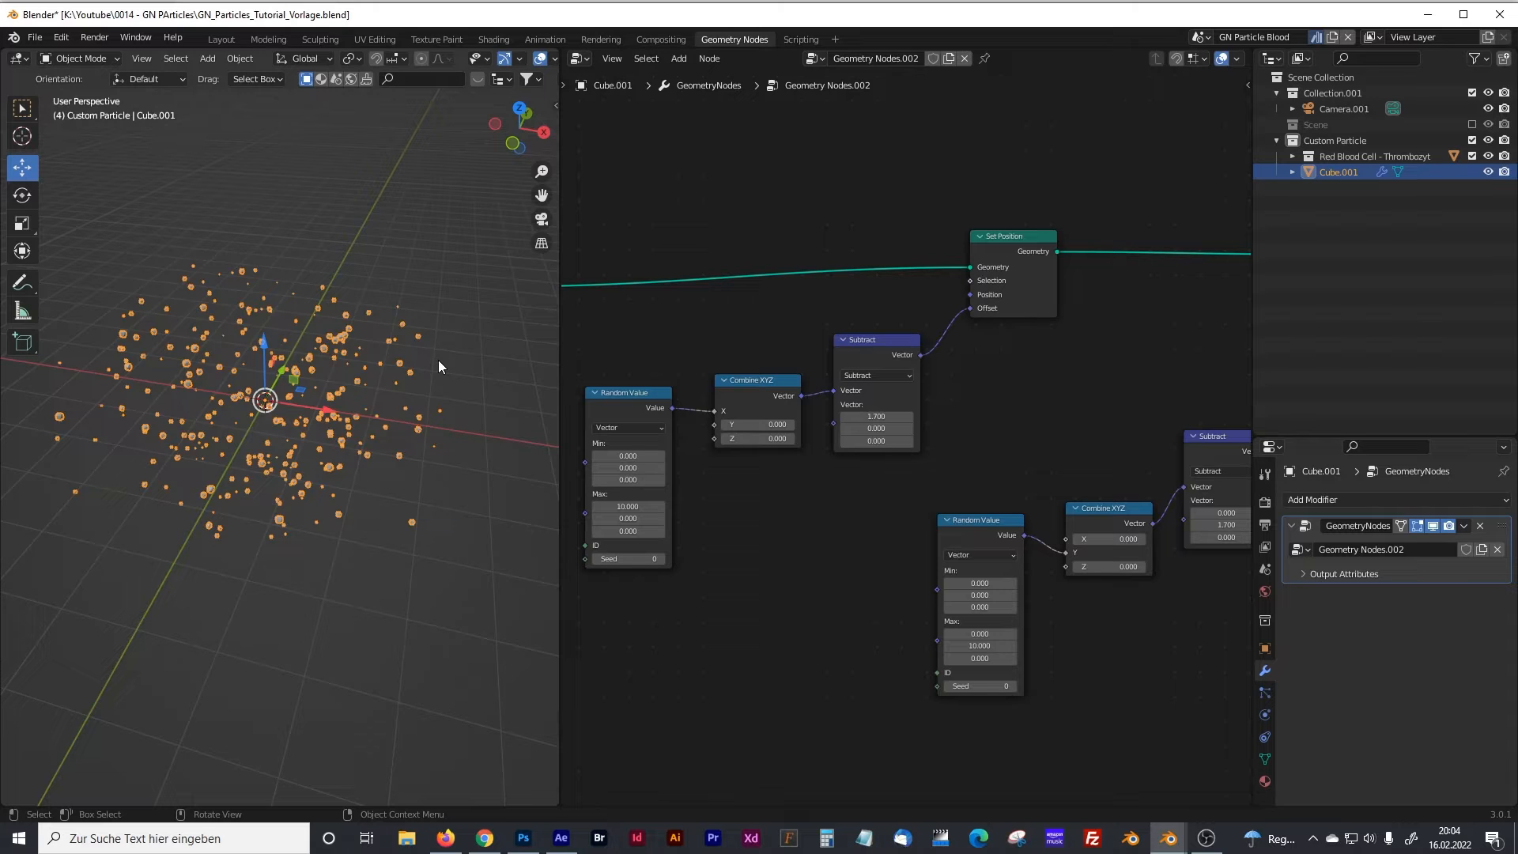
middle_drag(1017, 413, 975, 419)
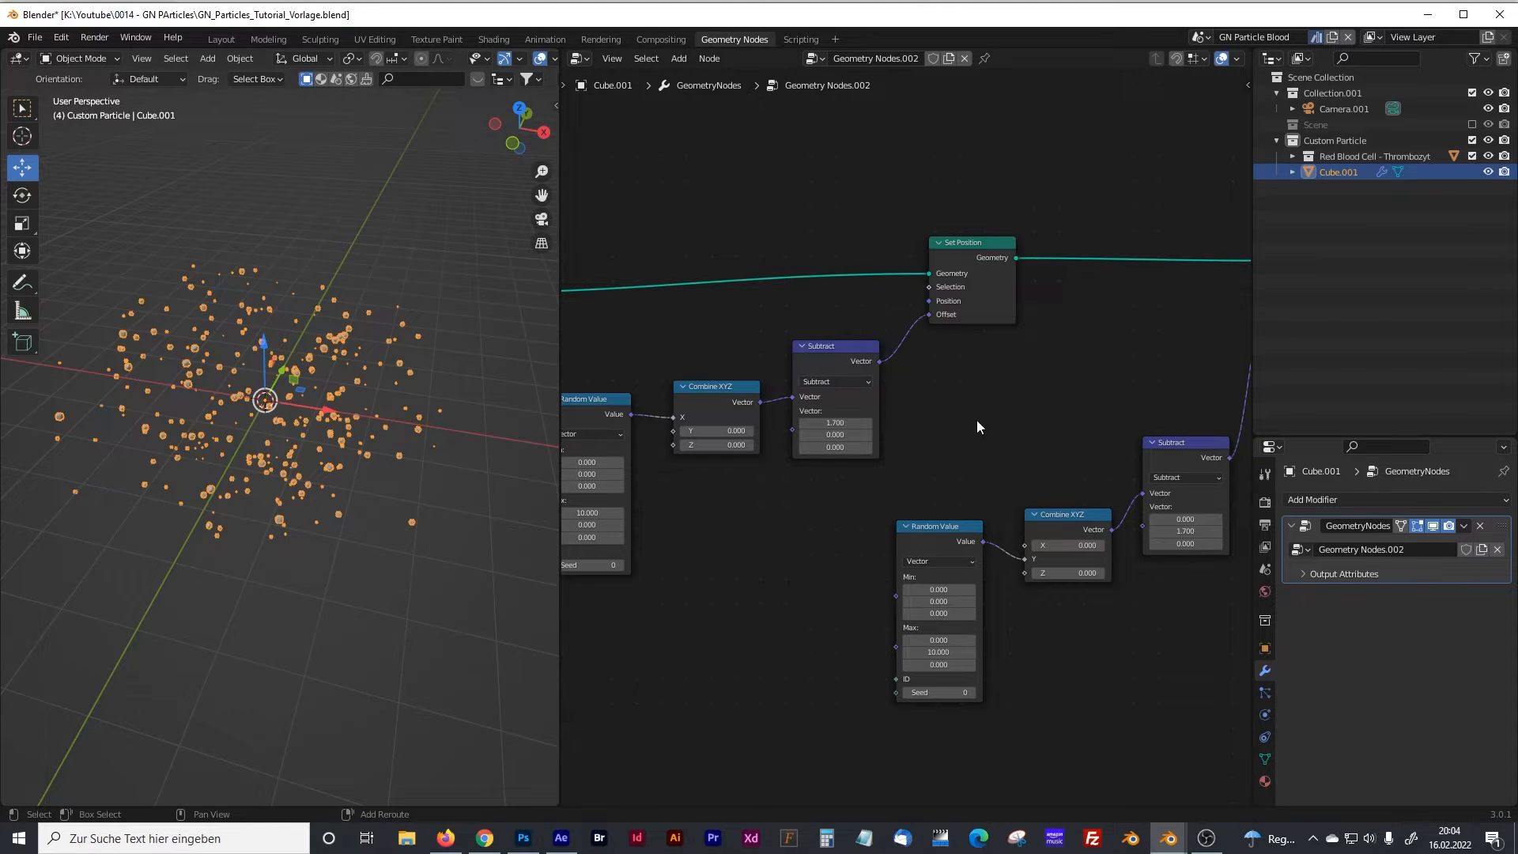
drag(560, 322, 417, 326)
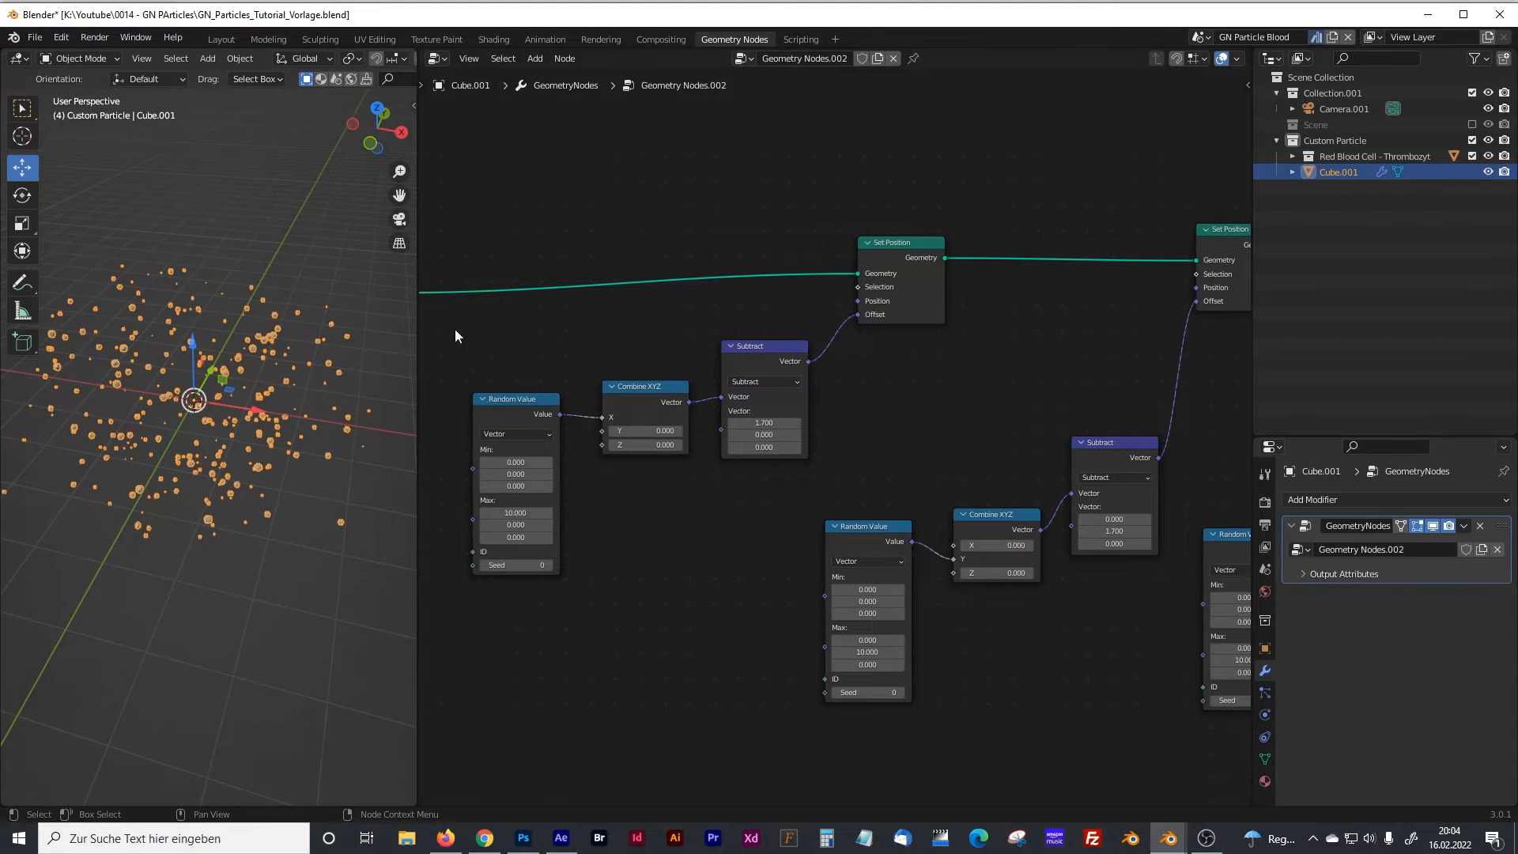
middle_drag(1099, 419, 862, 424)
middle_drag(1017, 430, 849, 430)
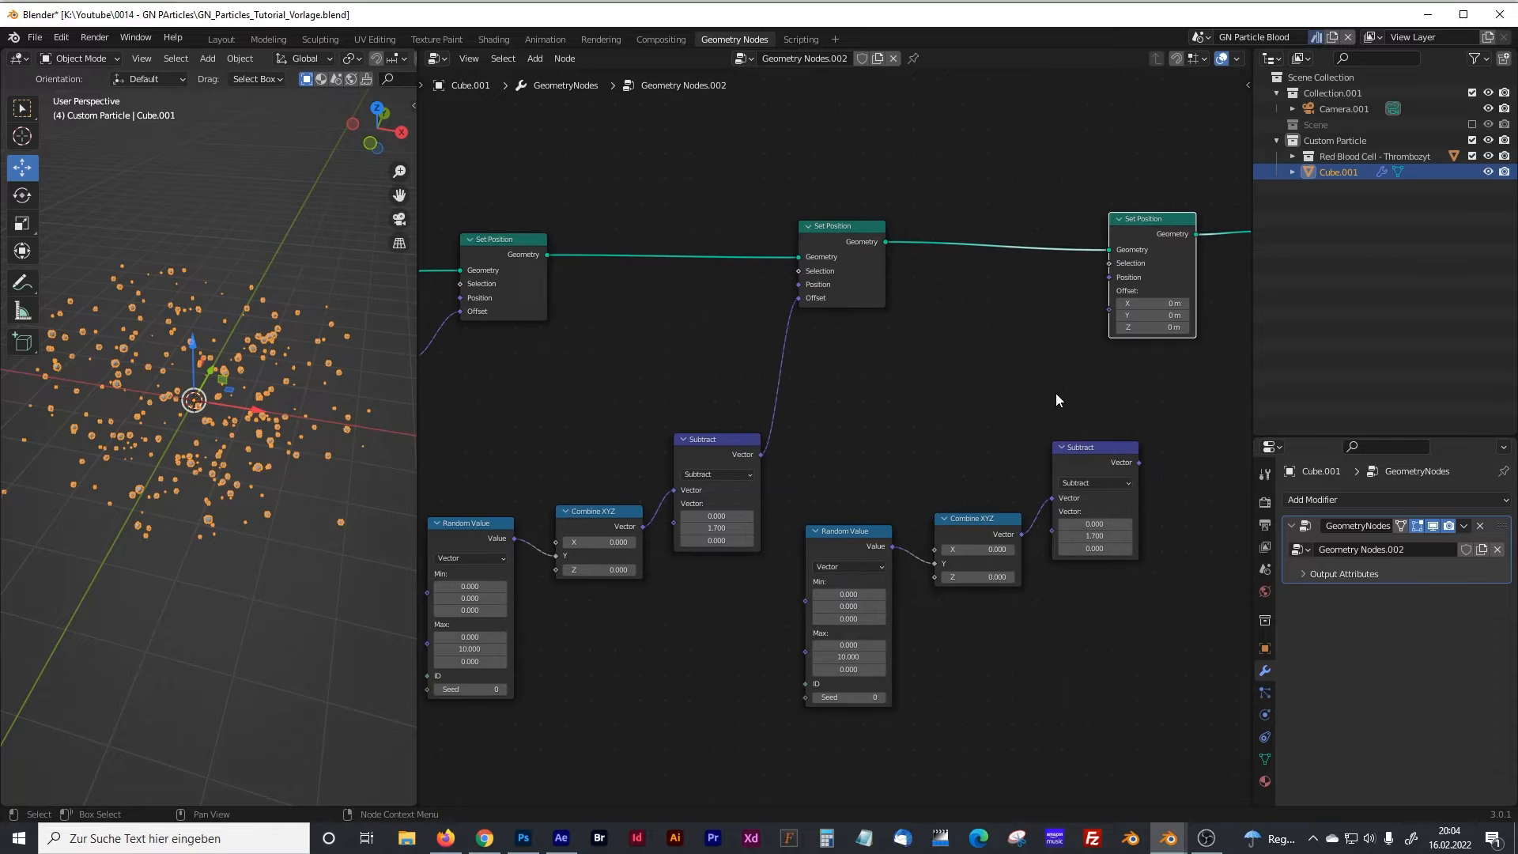
Step: Tidy the third branch's nodes and connect its Subtract node to the third Set Position's Offset
middle_drag(1034, 399, 926, 409)
drag(1044, 230, 1057, 238)
click(955, 441)
drag(779, 536, 782, 544)
drag(985, 458, 1011, 318)
Step: Set the third Random Value's maximum to 0, 0, 10 and reroute its output to the Z input of Combine XYZ
scroll(754, 651, up, 2)
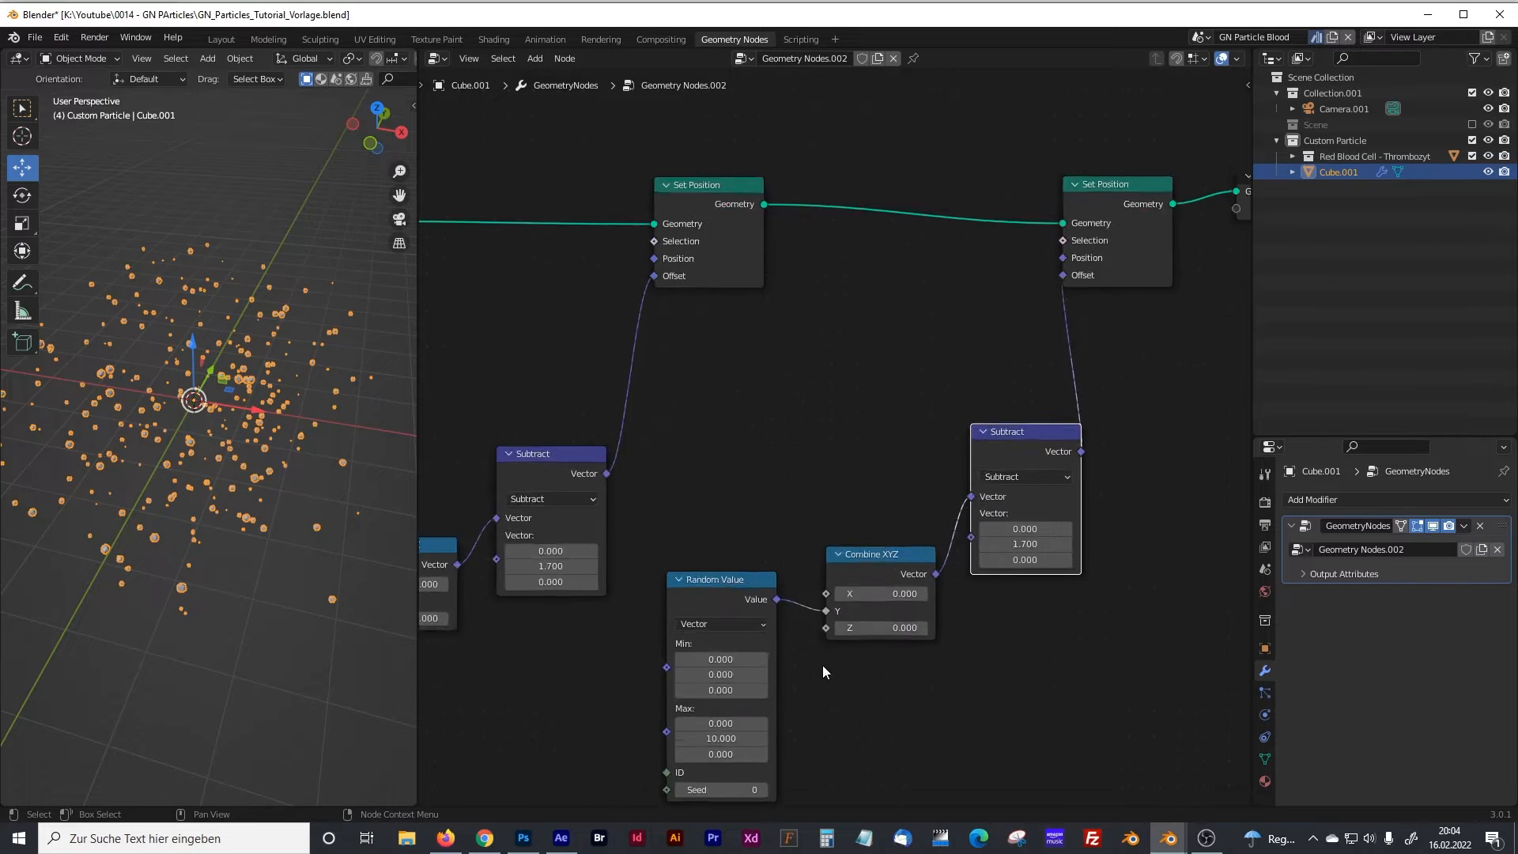
click(748, 602)
text(0)
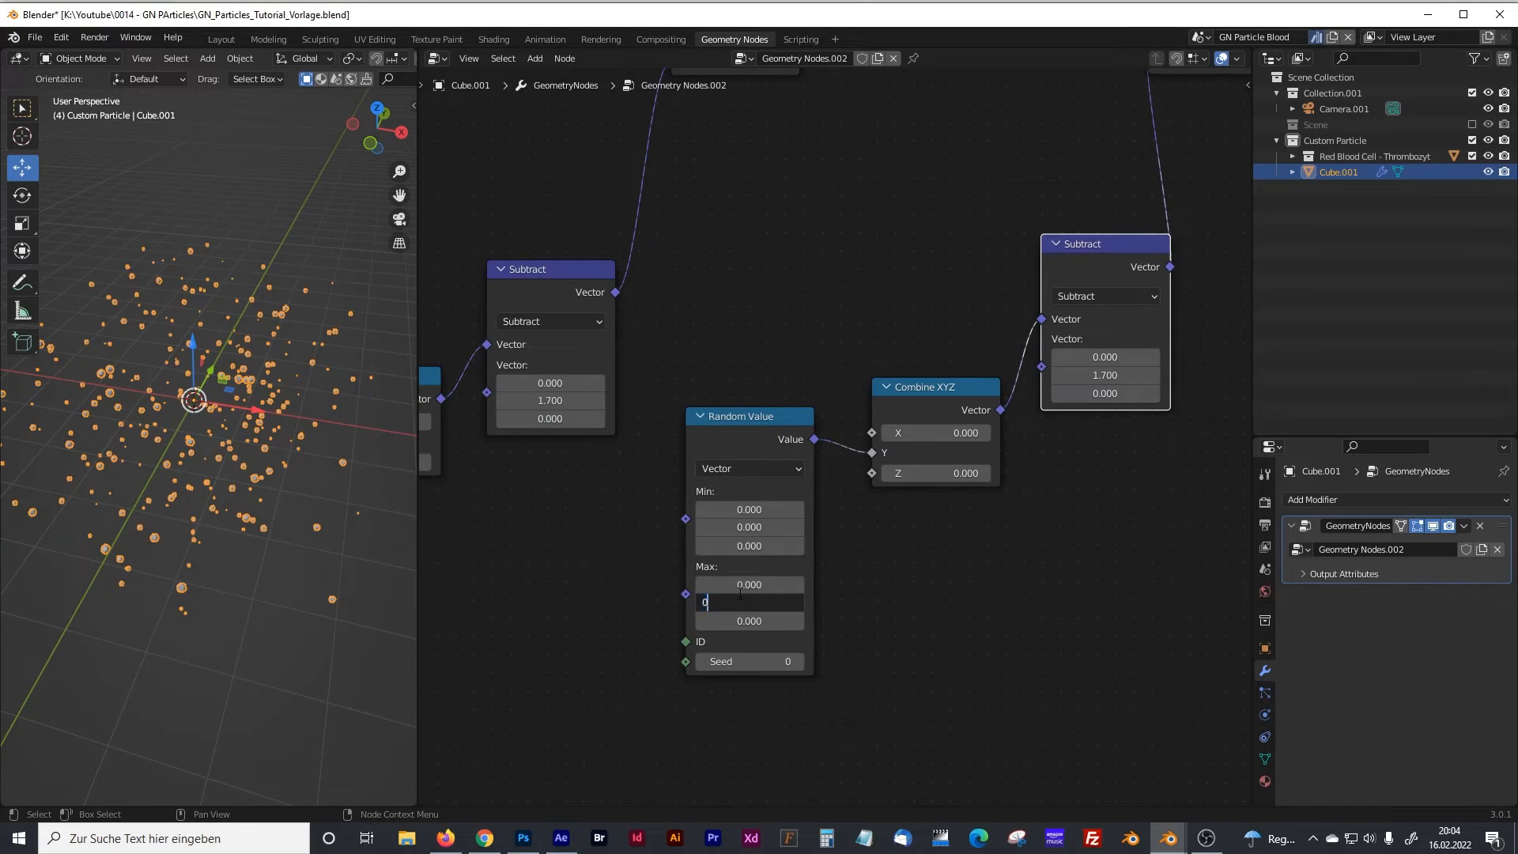
key(Return)
click(755, 621)
text(10)
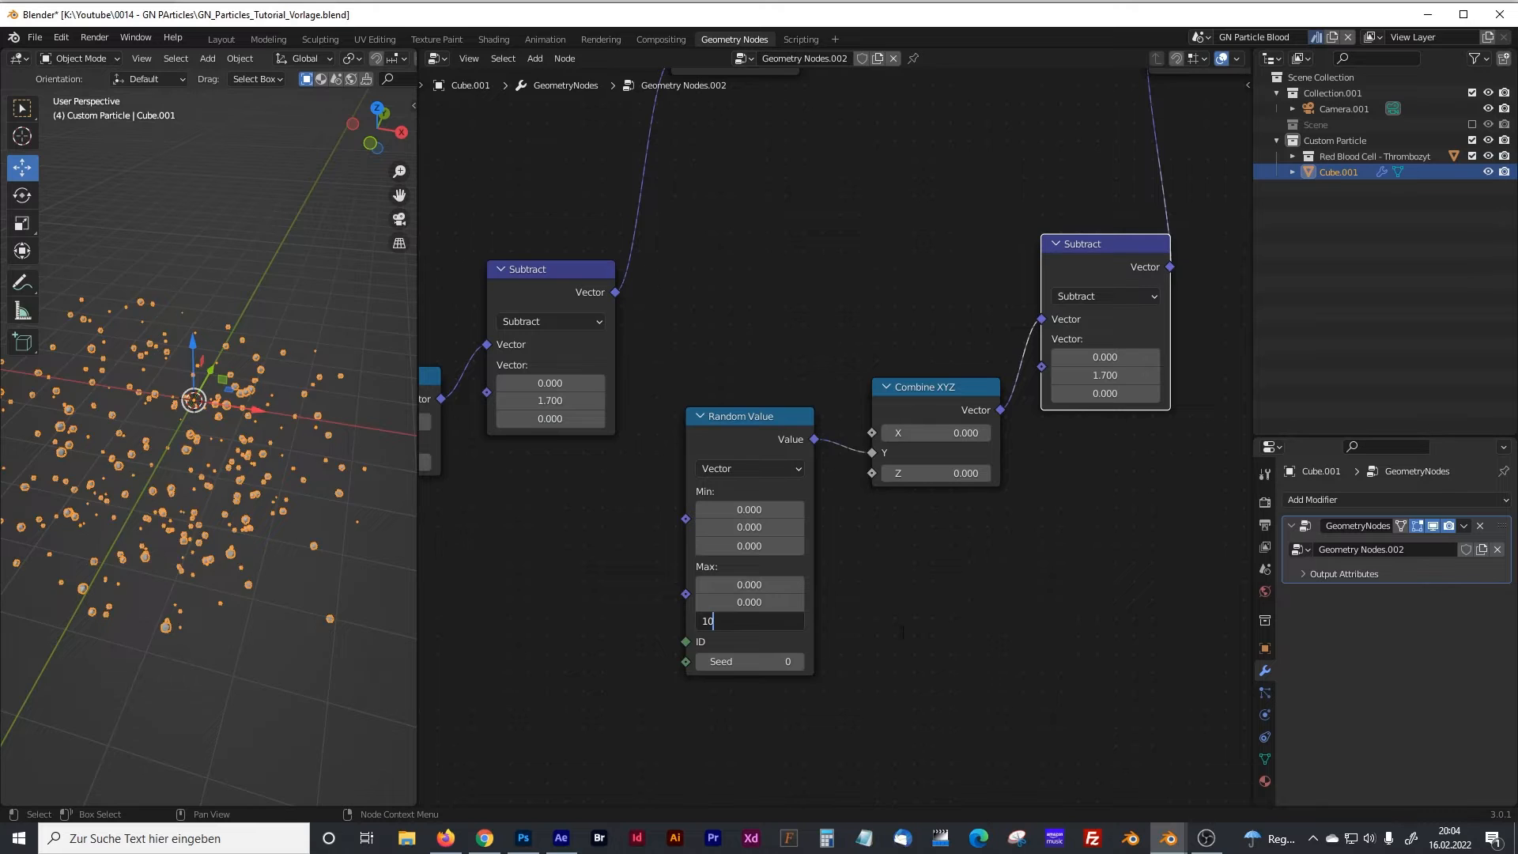
key(Return)
click(873, 455)
drag(872, 456, 872, 472)
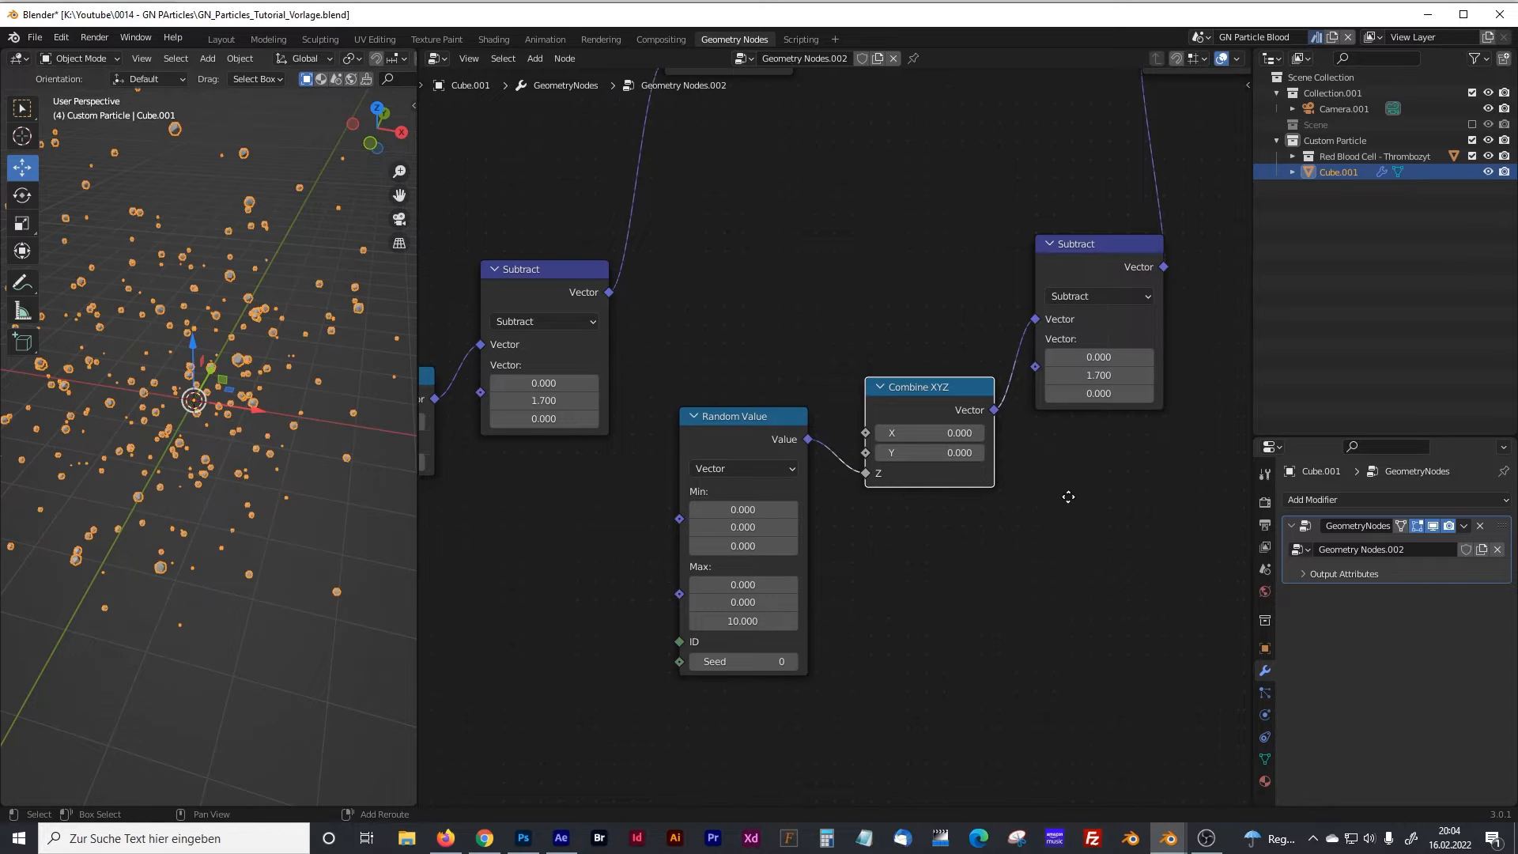
Step: Set the third Subtract node's second vector to 0 in Y and 1.7 in Z, and check the particle cloud
middle_drag(1068, 501, 976, 524)
click(1017, 398)
text(0)
key(Return)
click(1009, 415)
text(1.7)
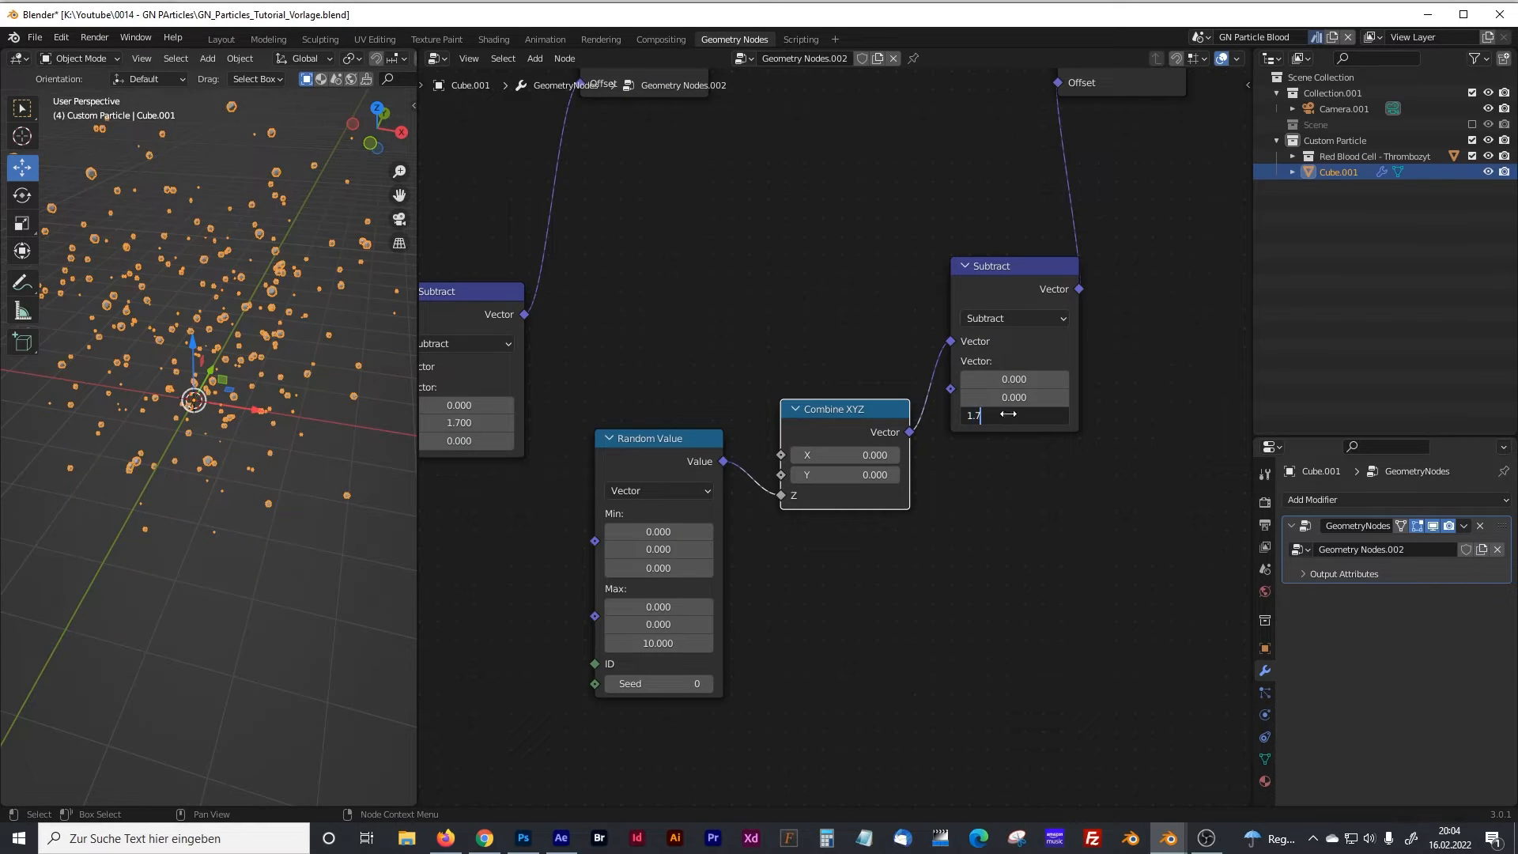
key(Return)
middle_drag(1157, 206, 1161, 241)
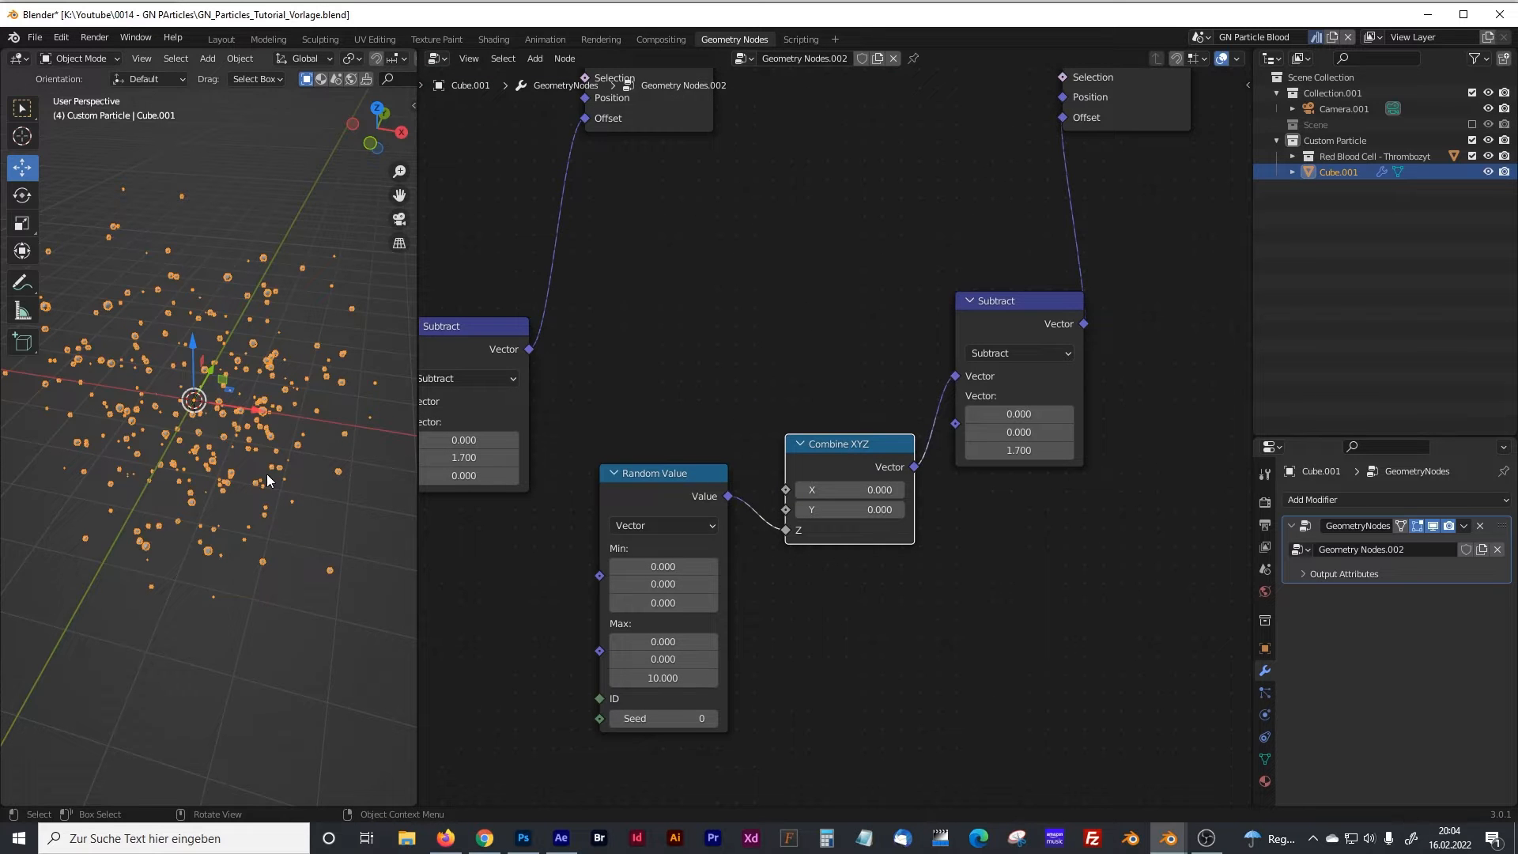
middle_drag(387, 532, 386, 476)
scroll(1011, 367, down, 1)
scroll(1010, 367, down, 2)
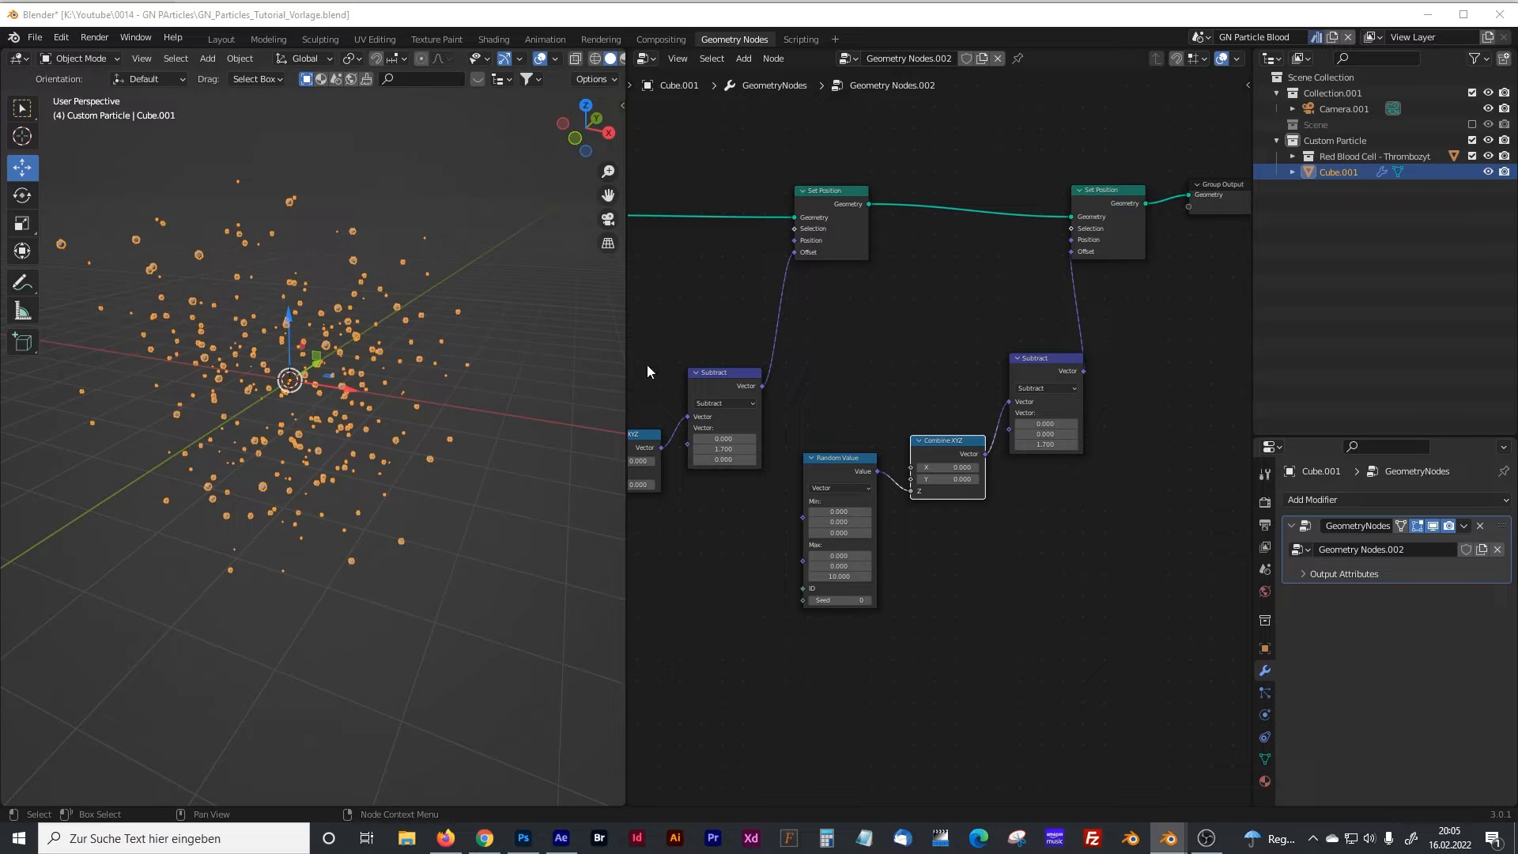
Step: Add a Noise Texture node in the free space below the first offset branch, with the node editor widened
drag(627, 365, 455, 354)
middle_drag(634, 522, 824, 374)
middle_drag(766, 505, 965, 541)
middle_drag(781, 567, 825, 486)
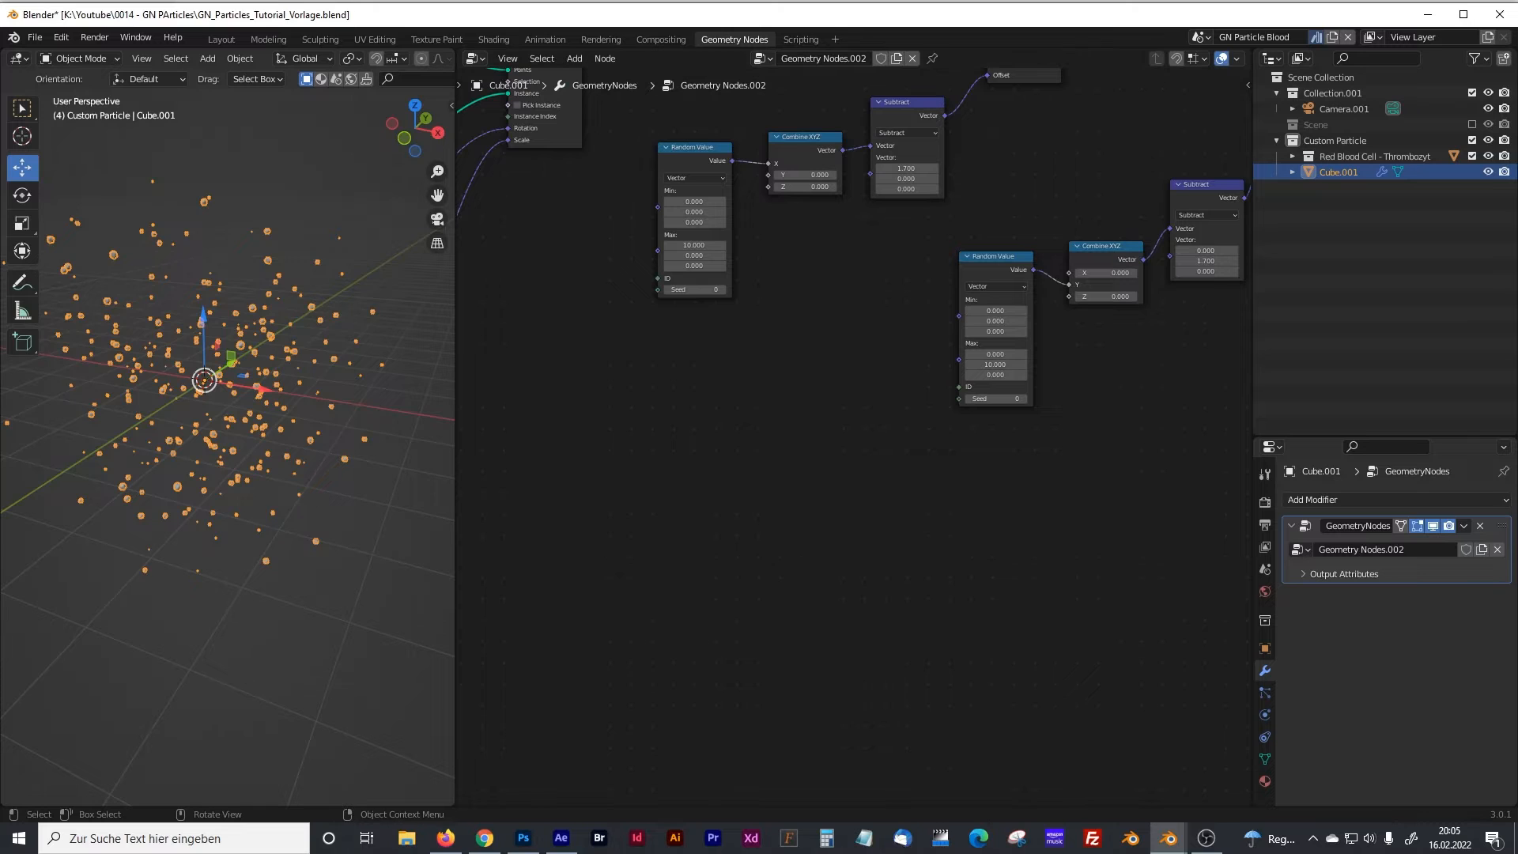
key(shift+a)
click(642, 495)
text(noise)
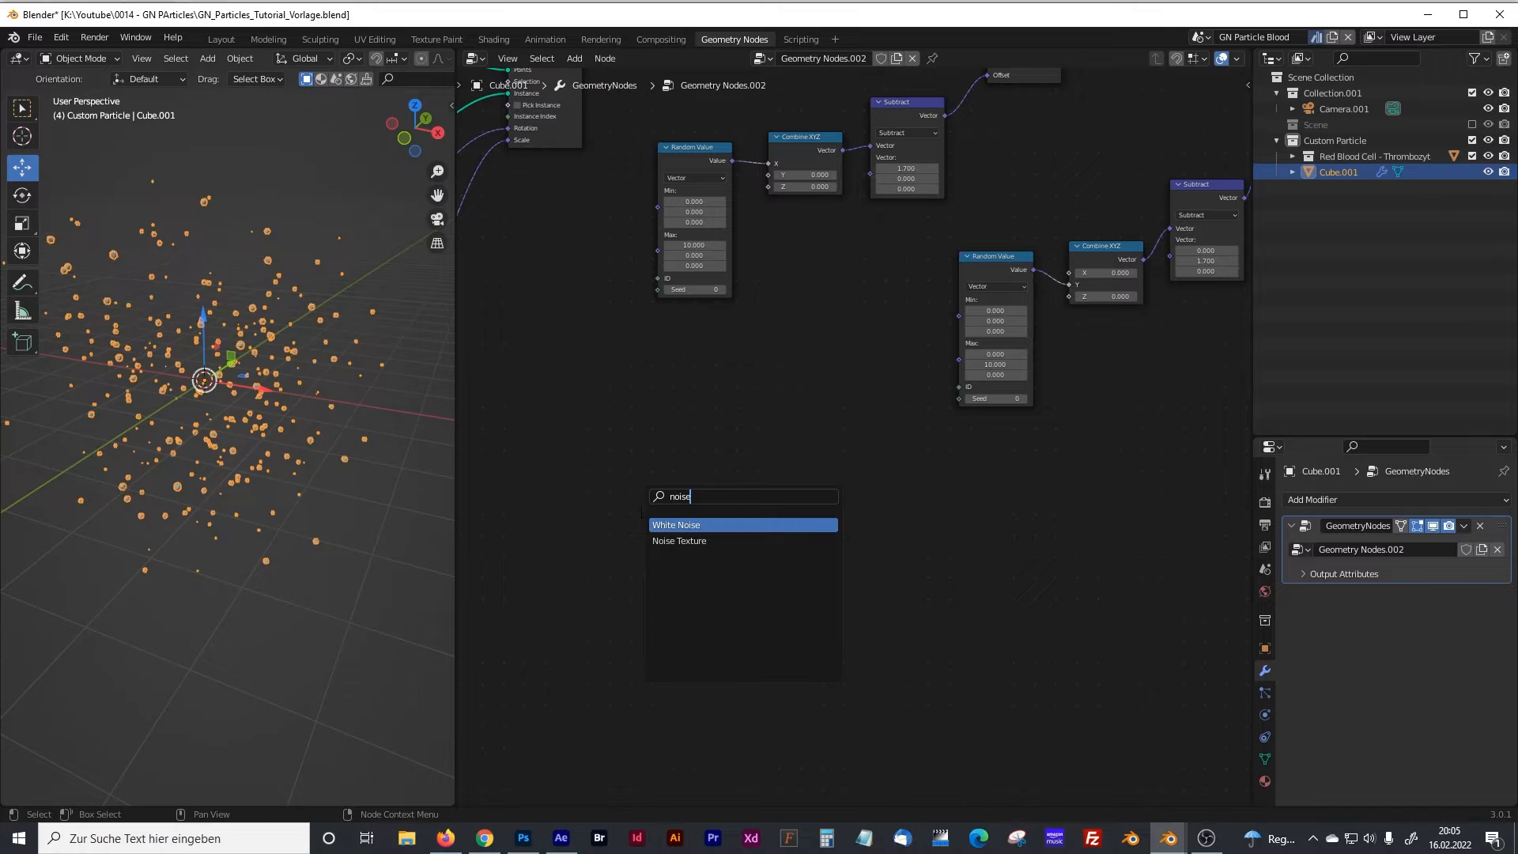
key(Down)
key(Return)
click(741, 491)
scroll(742, 497, up, 2)
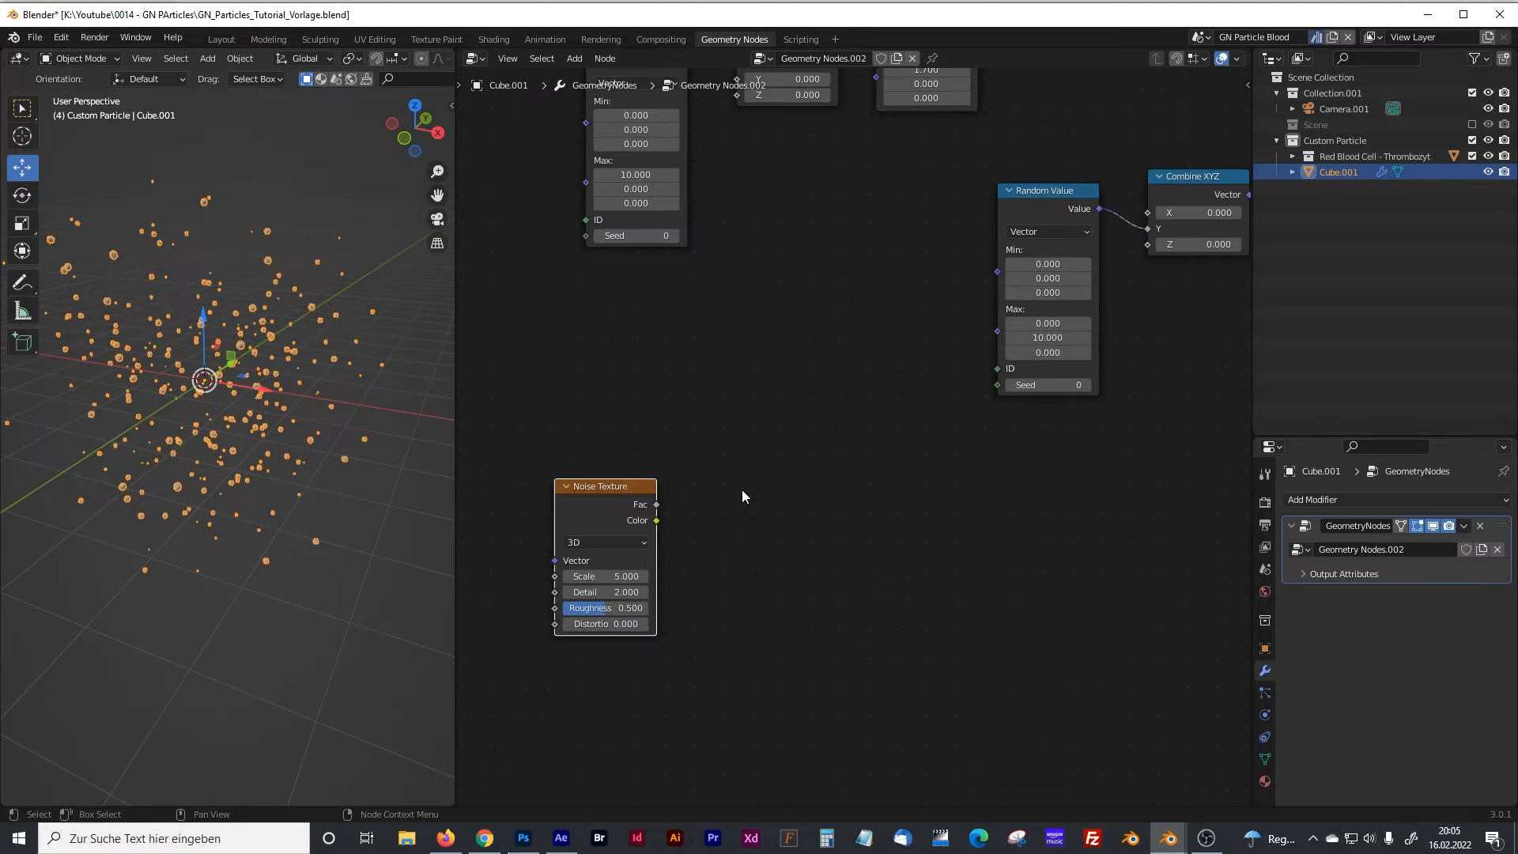
Step: Switch the Noise Texture to 4D and set its Detail and Roughness to 0
click(596, 542)
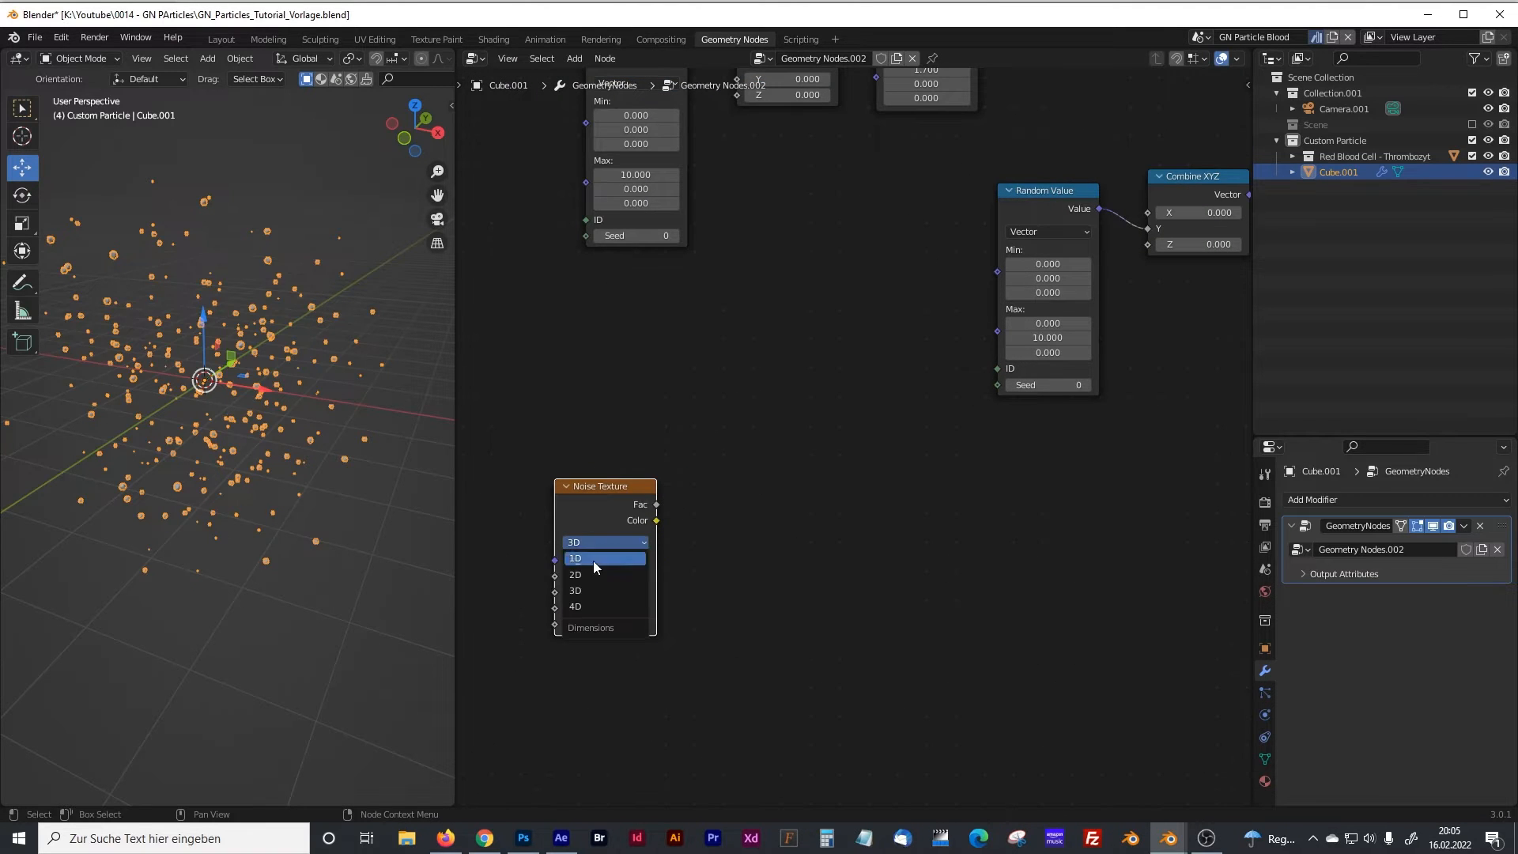
click(587, 604)
drag(596, 487, 607, 472)
double_click(636, 592)
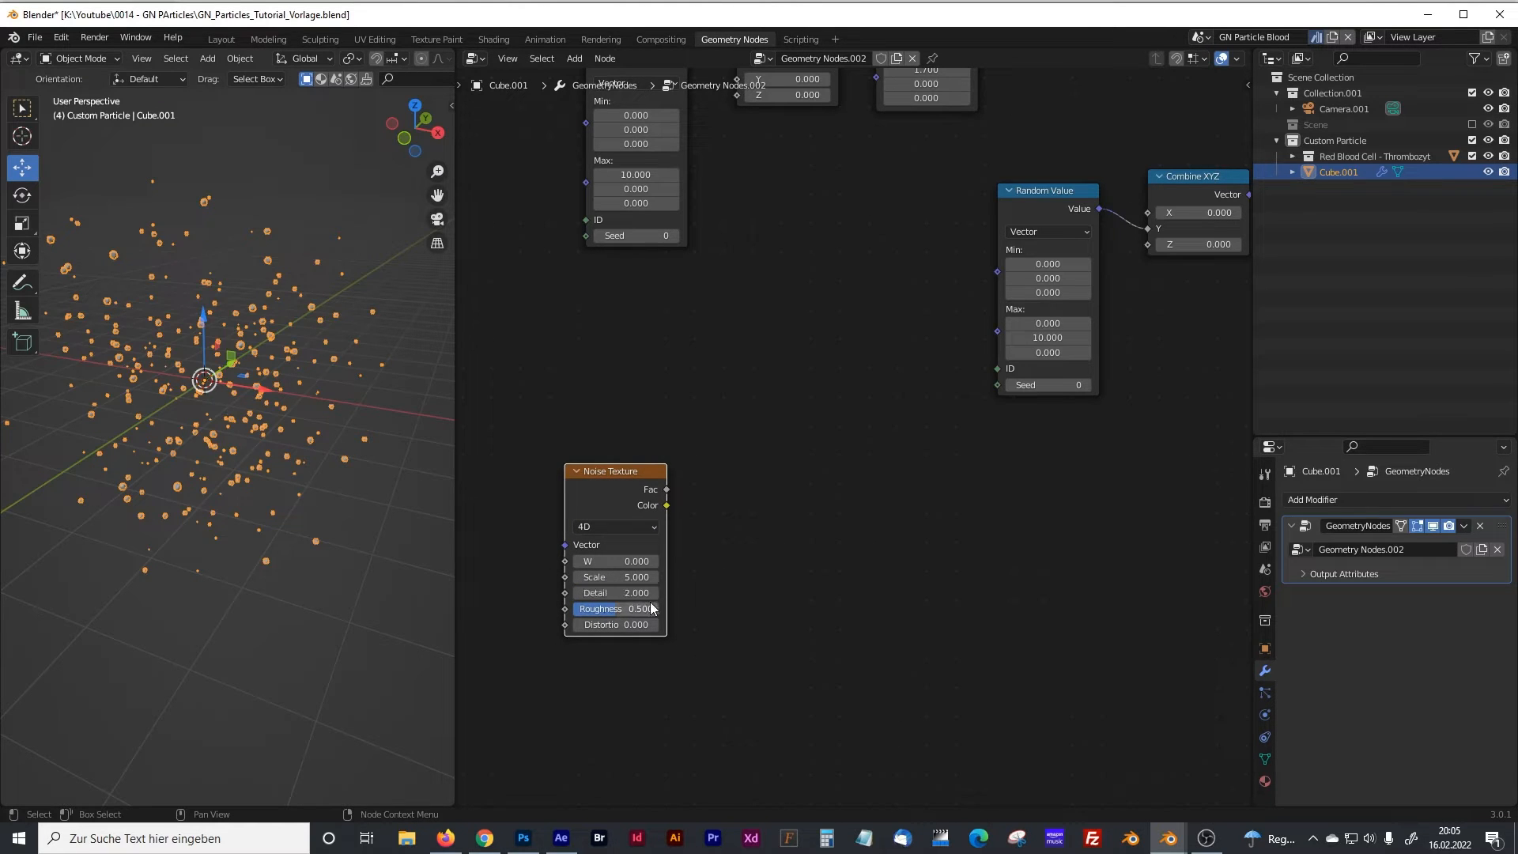
text(0)
key(Return)
double_click(644, 612)
text(0)
key(Return)
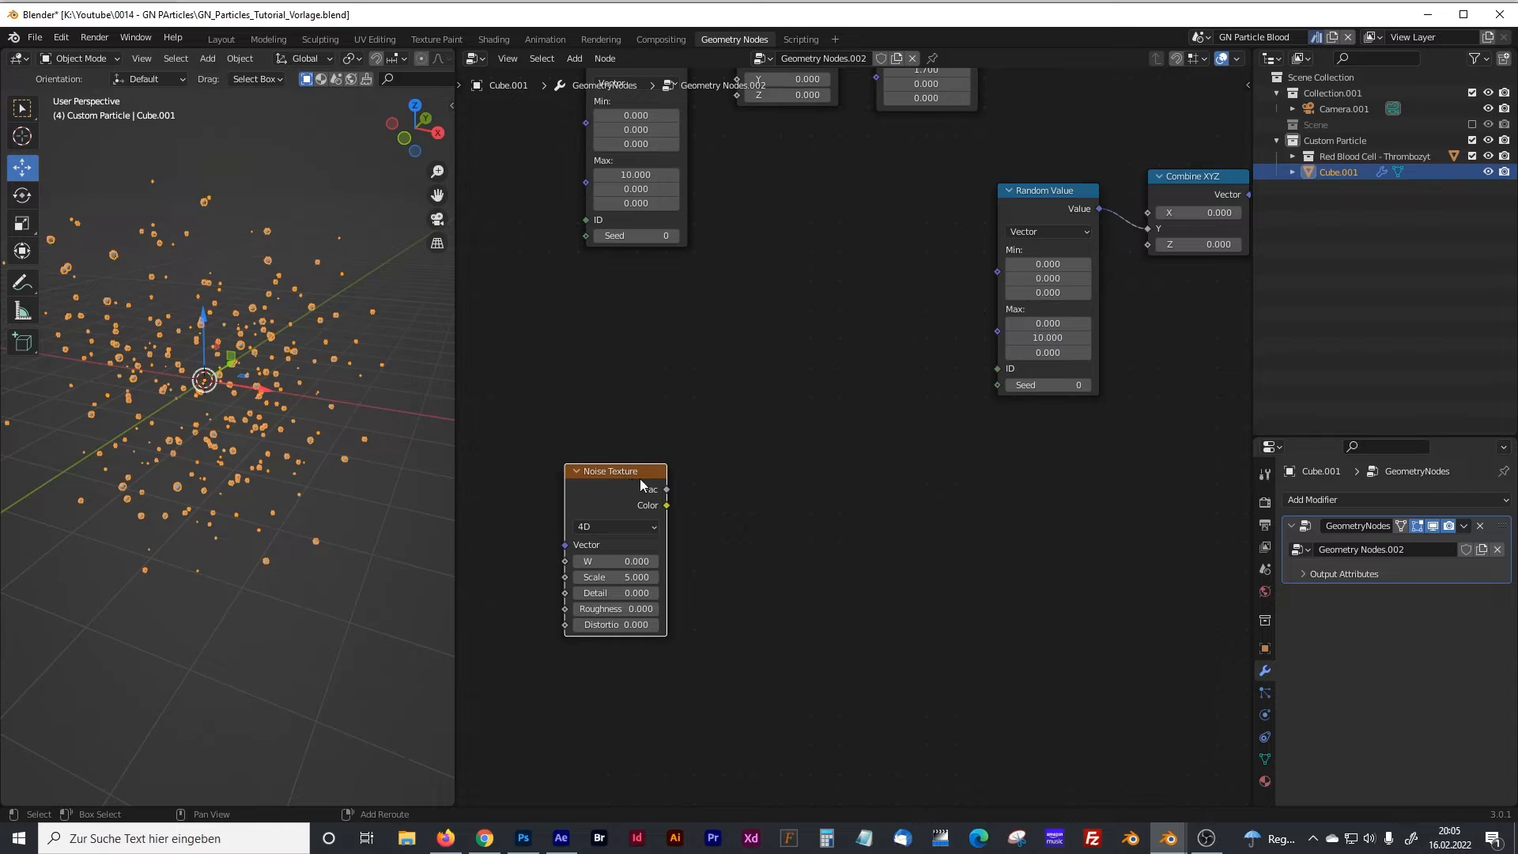
key(shift+d)
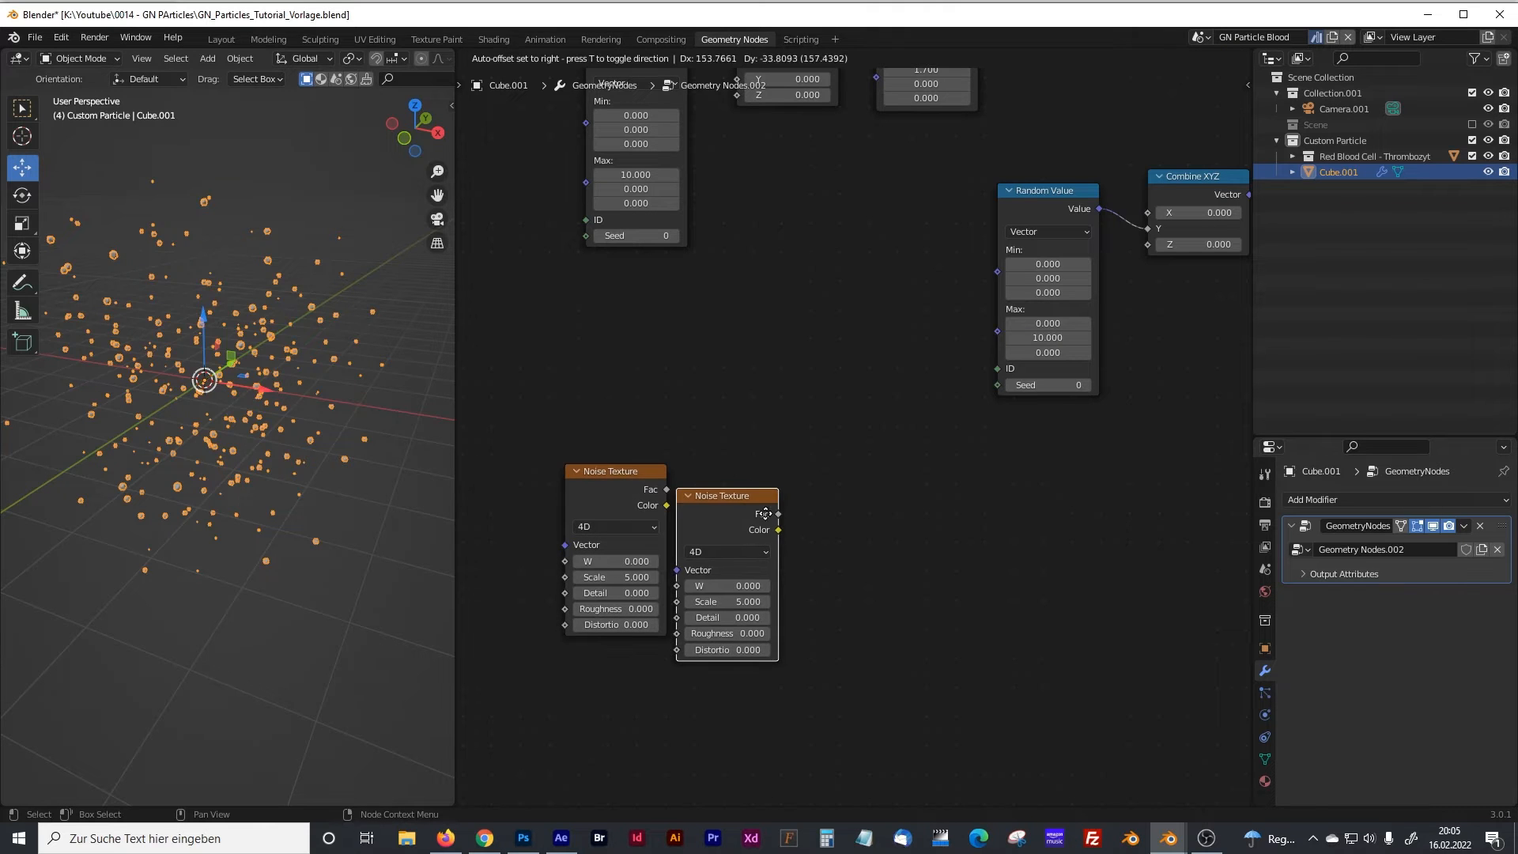
click(766, 514)
key(x)
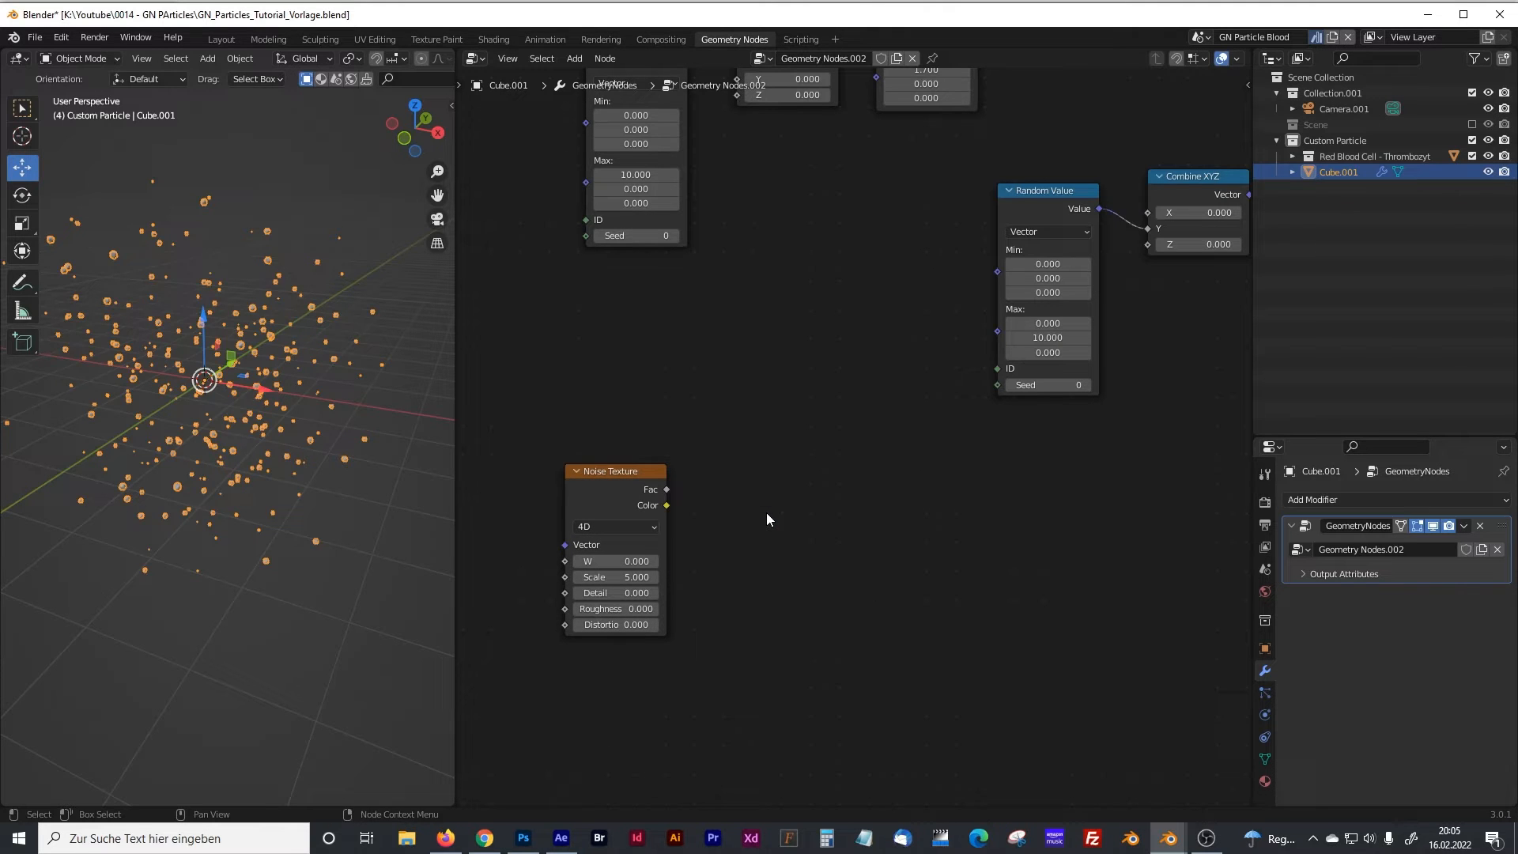
Step: Add an RGB Curves node beside the Noise Texture and feed the noise's Fac output into its Fac input
key(shift+a)
mouse_move(754, 512)
text(rgb)
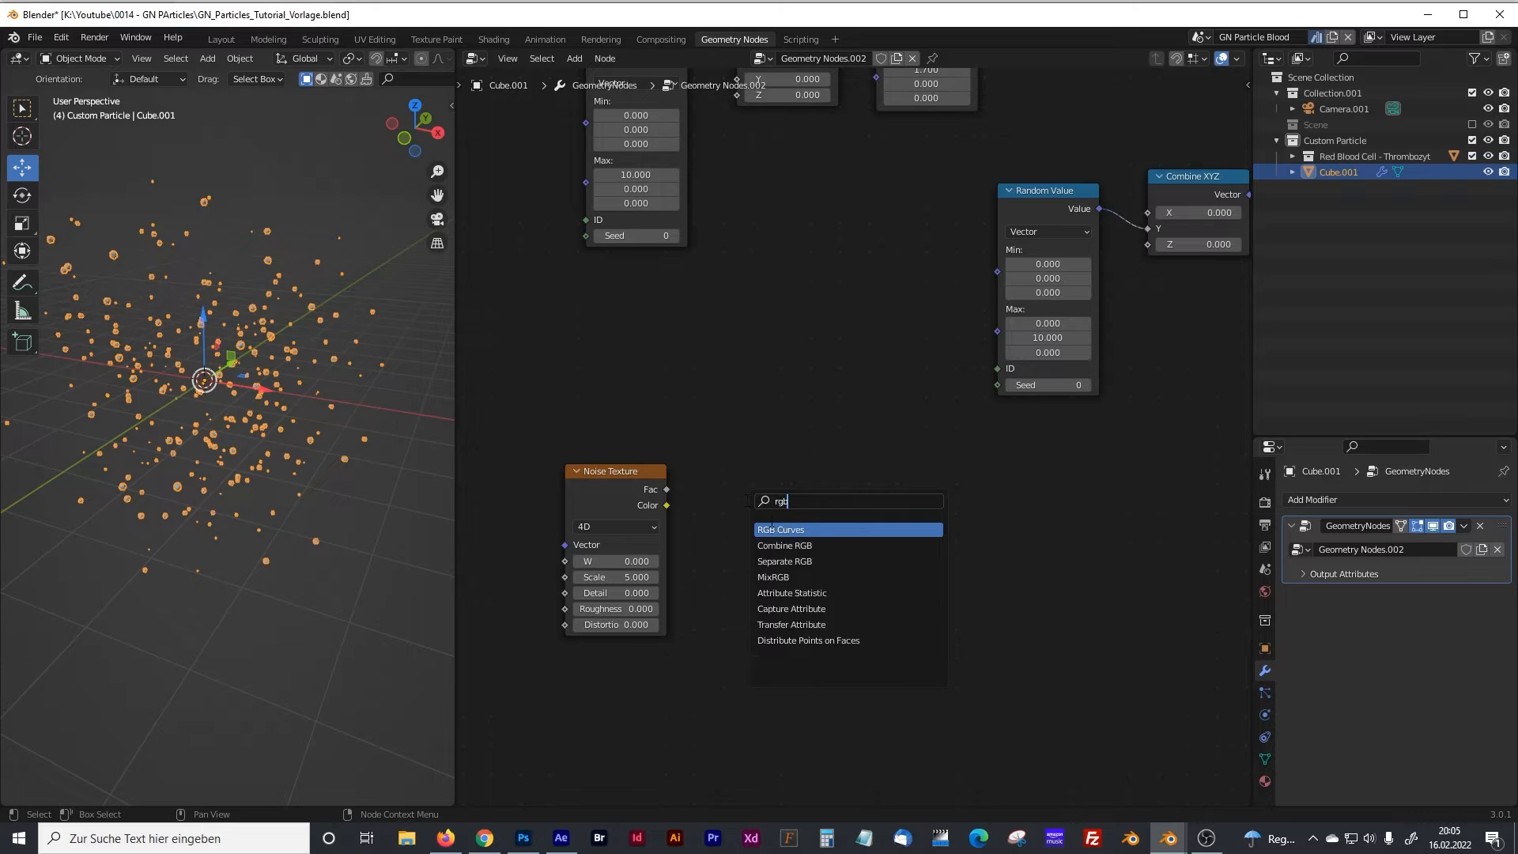
key(Return)
click(752, 484)
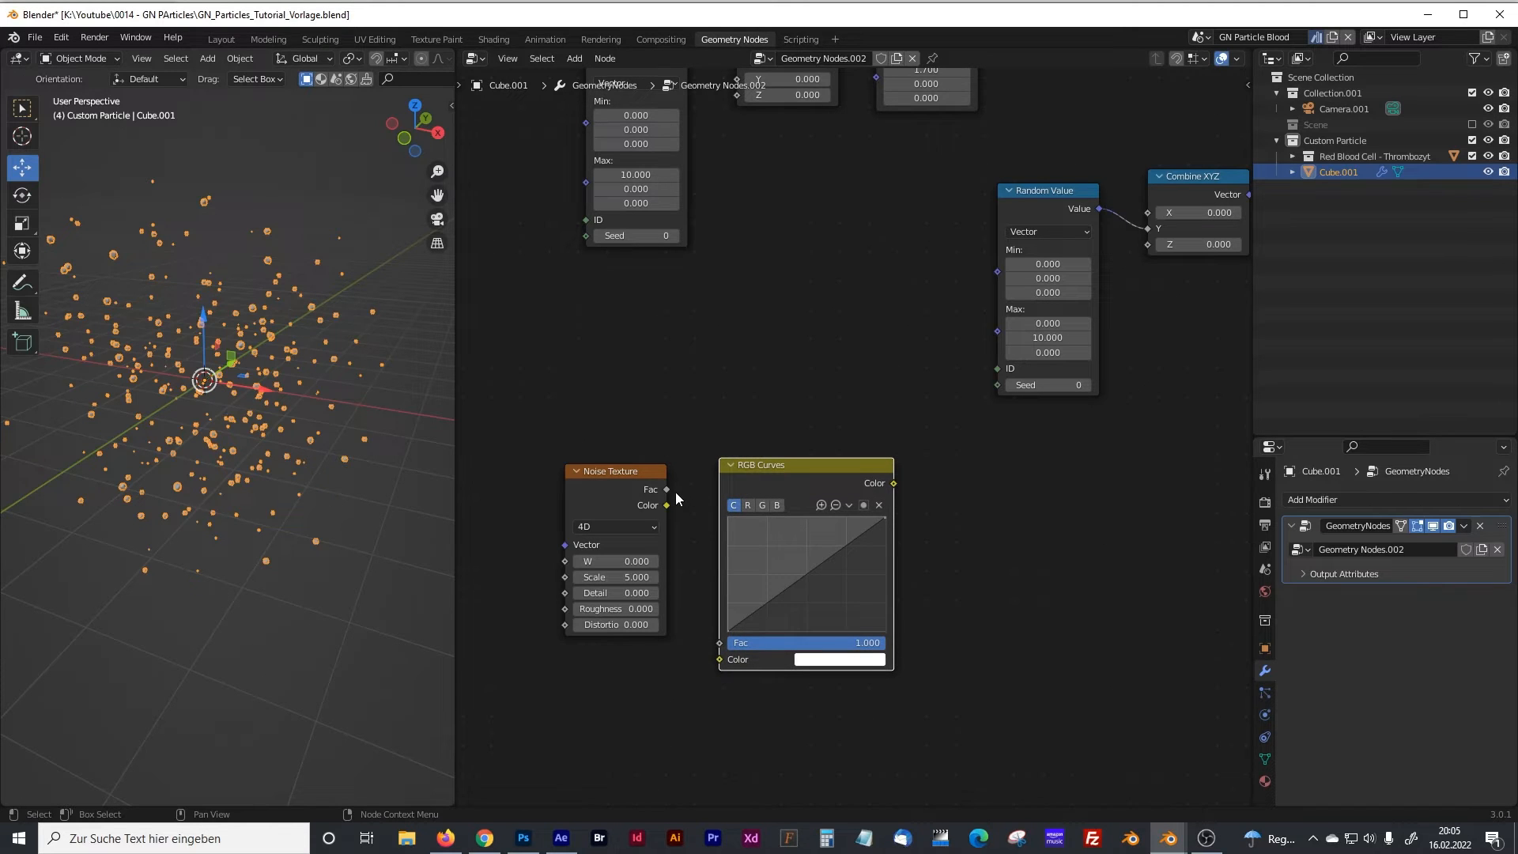
drag(666, 489, 712, 641)
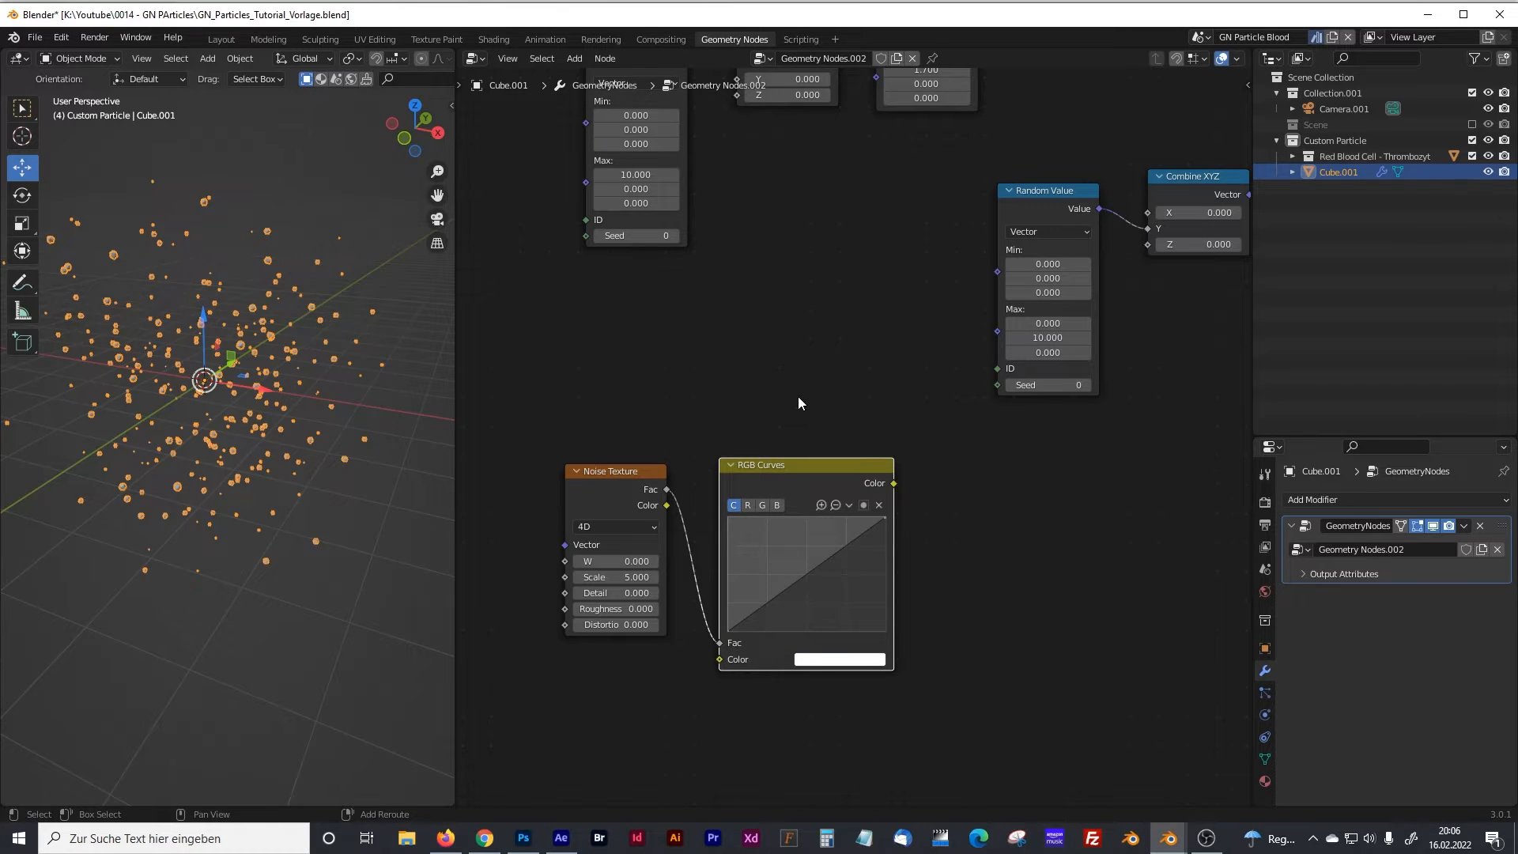
Step: Spread out the first branch's Random Value, Combine XYZ and Subtract nodes, leaving a gap before Subtract
middle_drag(800, 397, 827, 534)
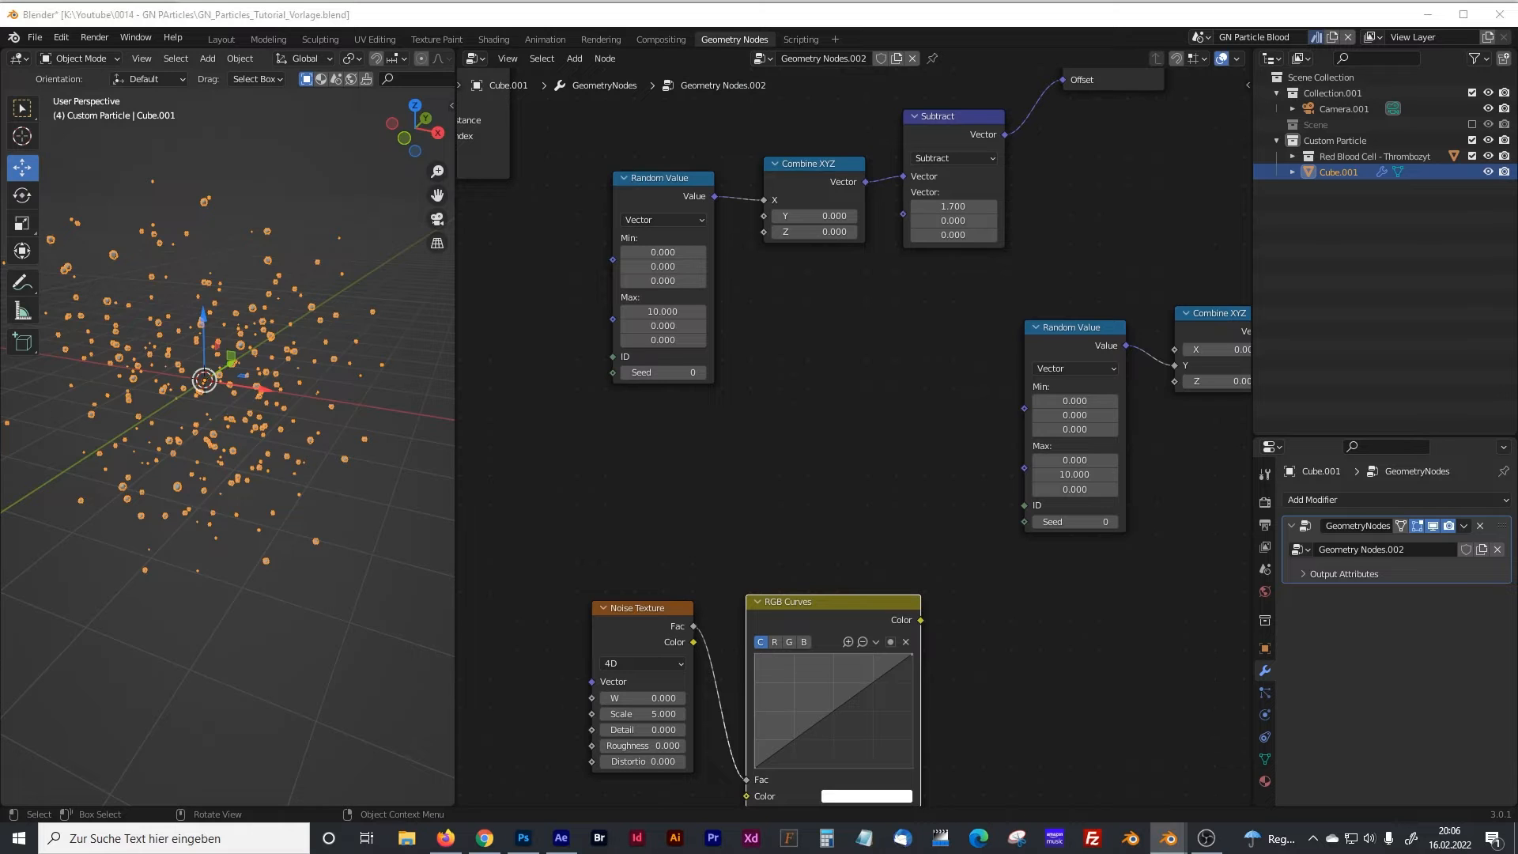
middle_drag(750, 366, 885, 413)
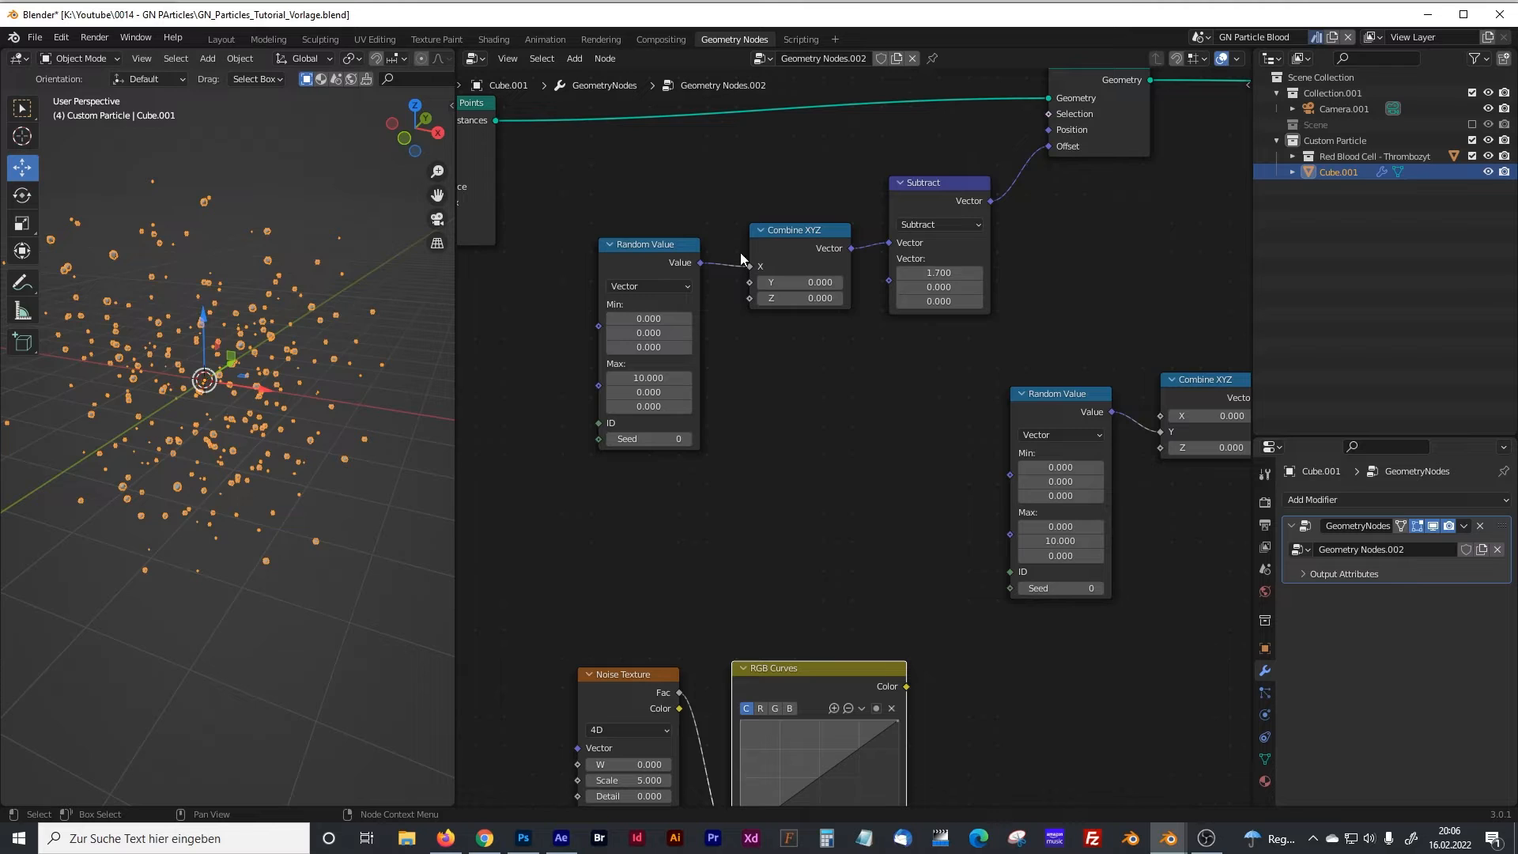
drag(689, 249, 634, 275)
drag(766, 240, 690, 260)
drag(920, 211, 948, 201)
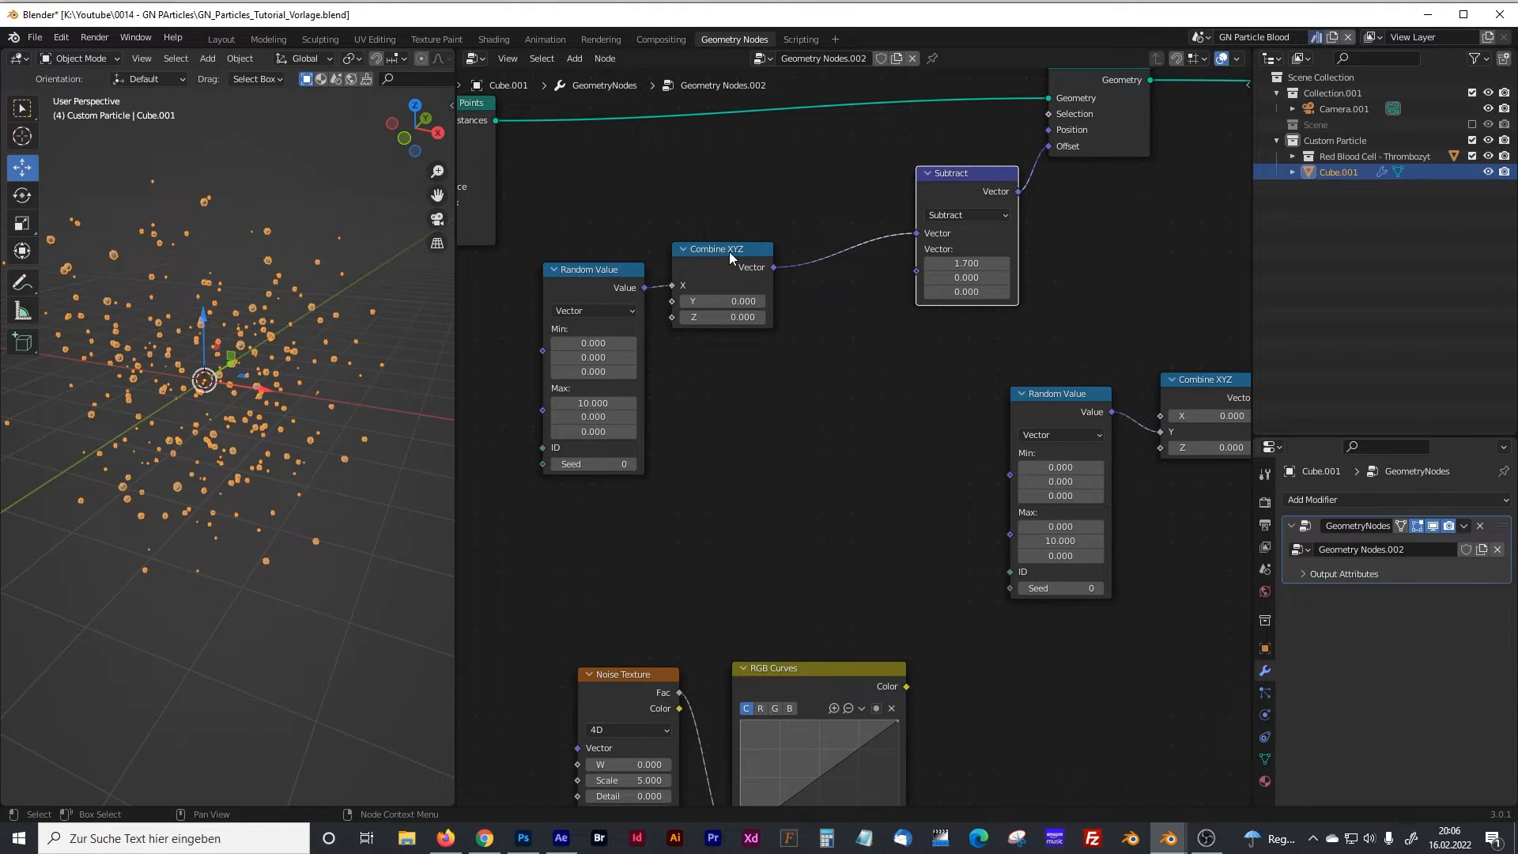
Step: Insert a Vector Math node between Combine XYZ and Subtract in the first offset branch
click(846, 376)
key(shift+a)
click(846, 376)
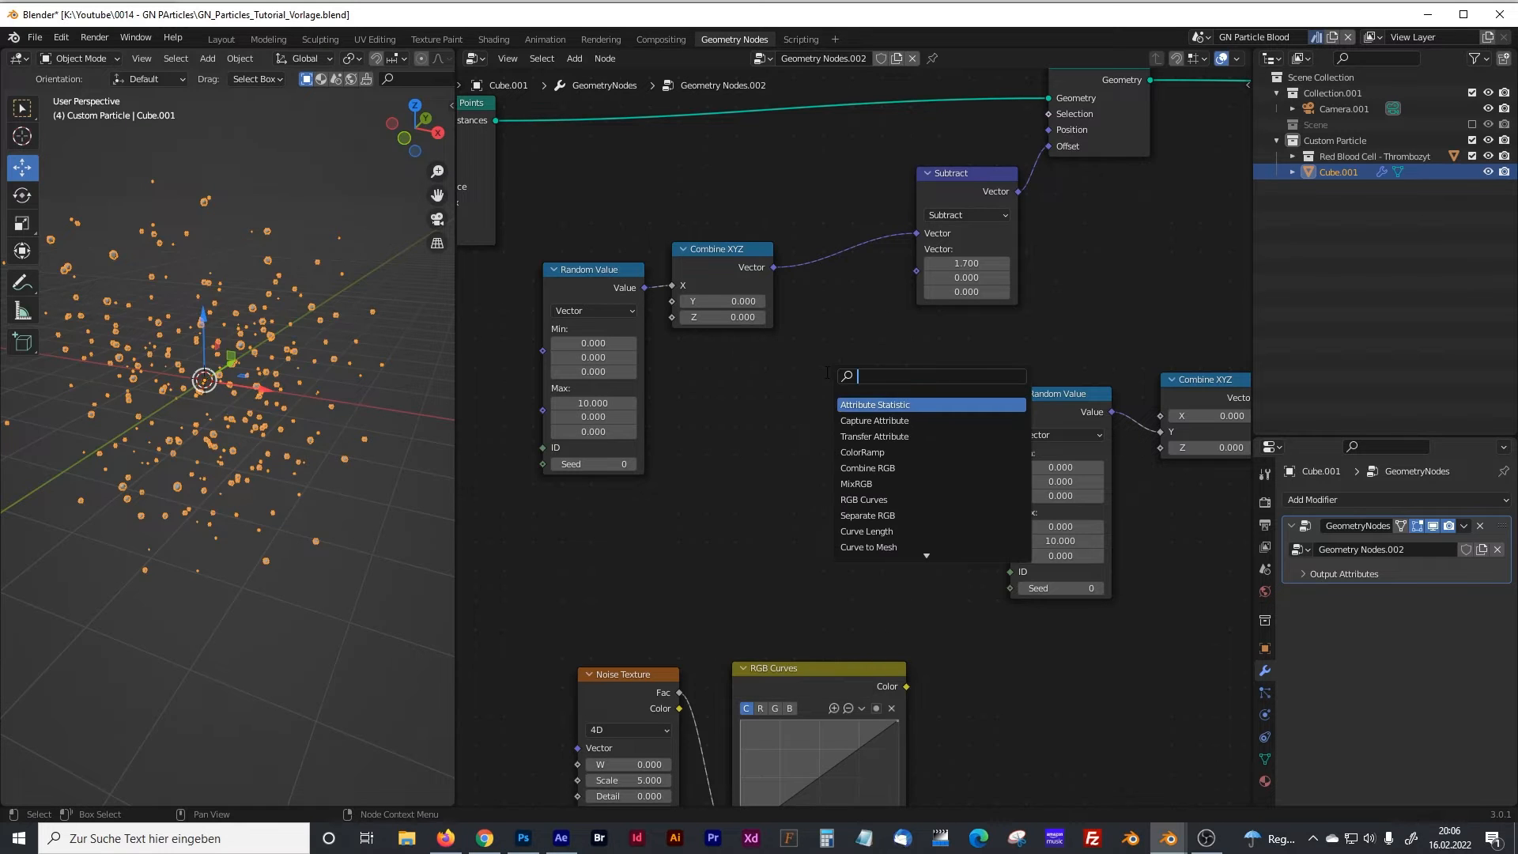
text(vect)
click(864, 418)
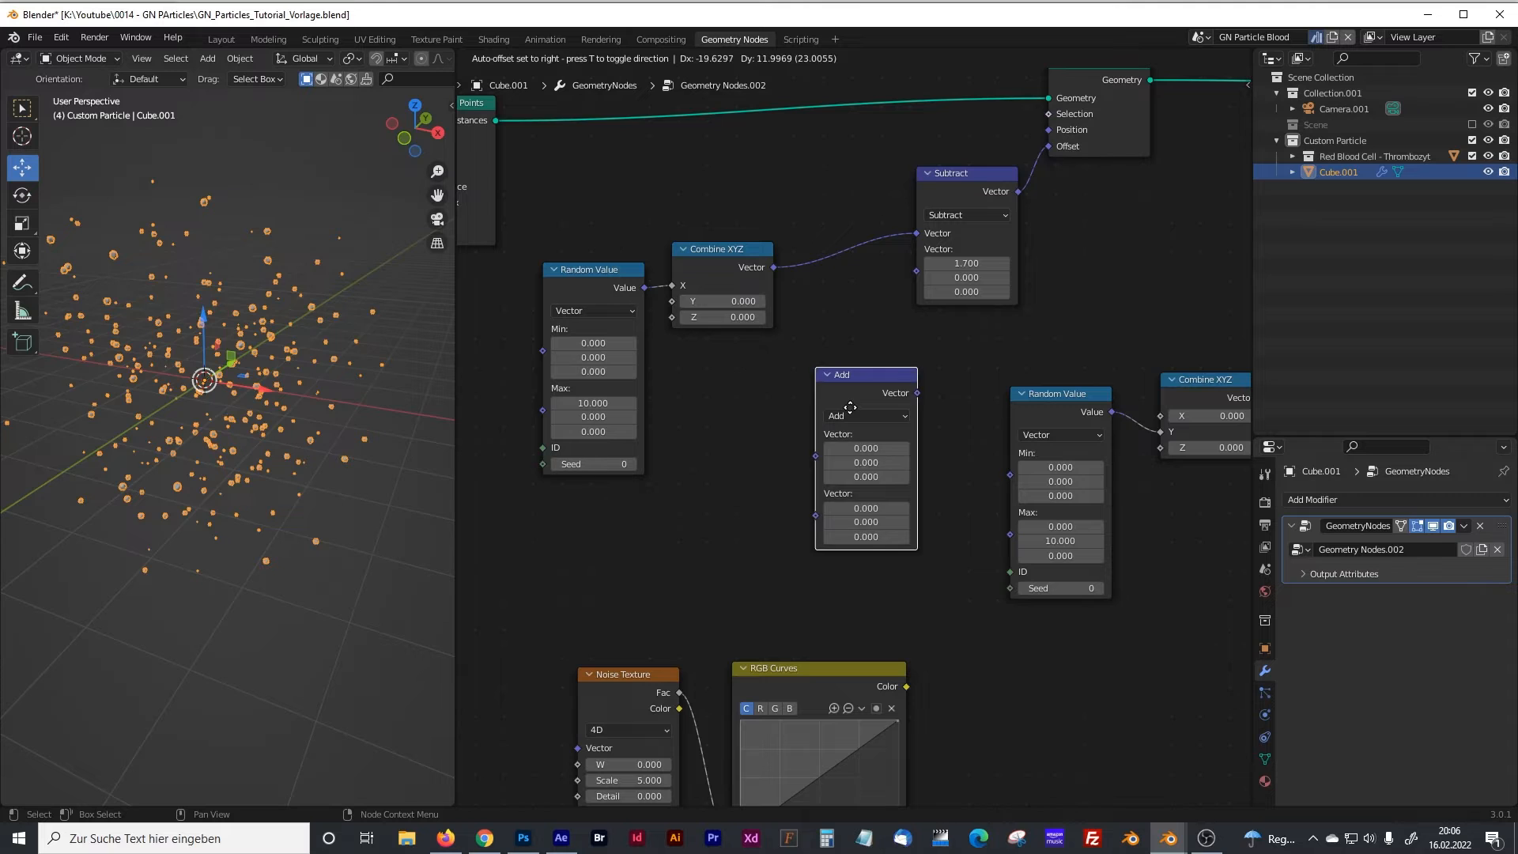
click(861, 275)
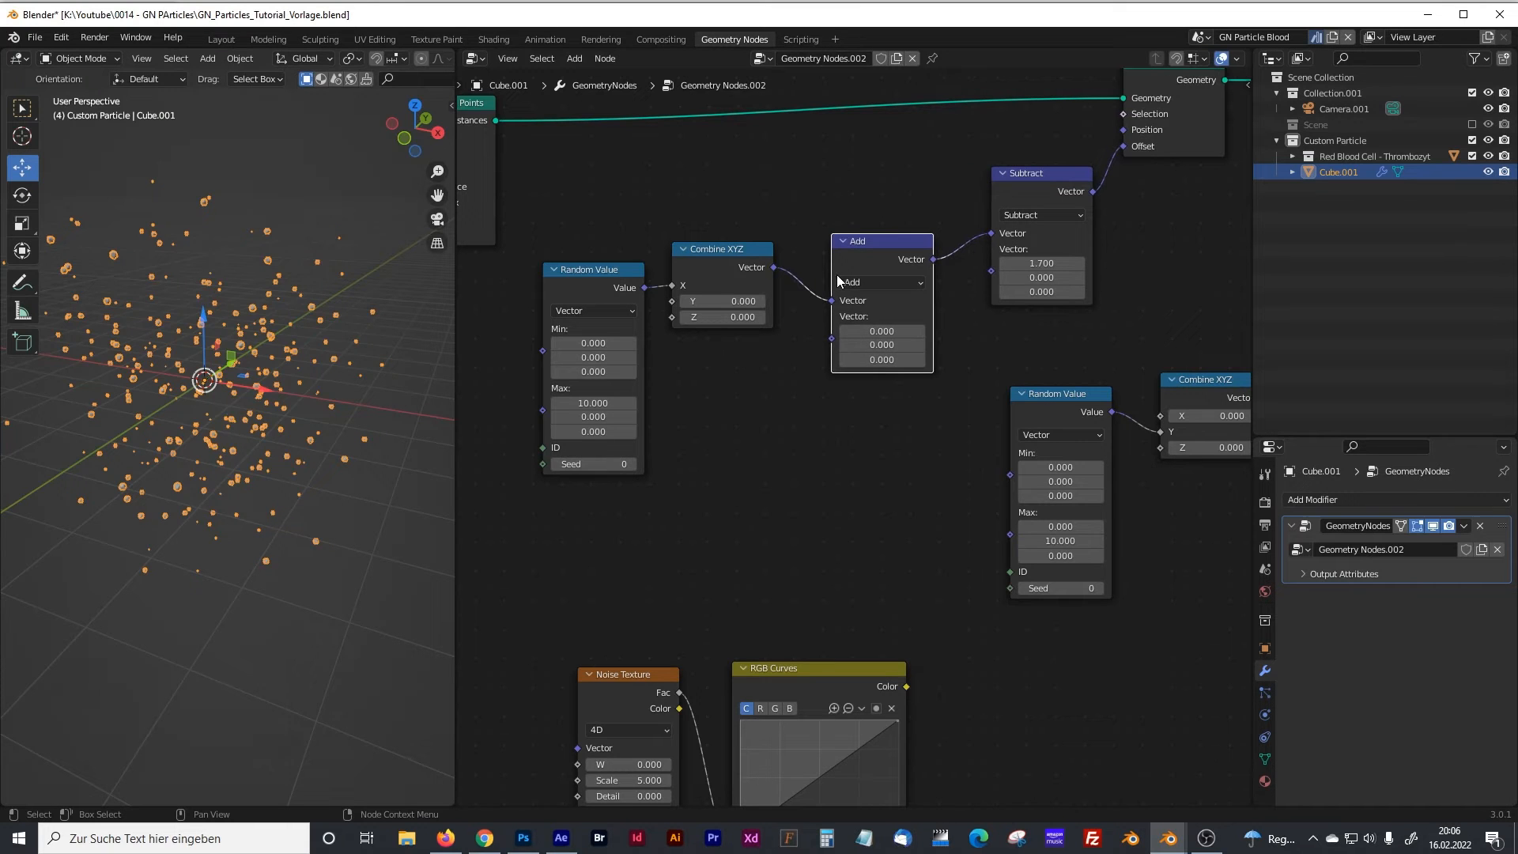
Step: Set the inserted Vector Math node to Multiply and link the RGB Curves Color output to its second vector
click(871, 282)
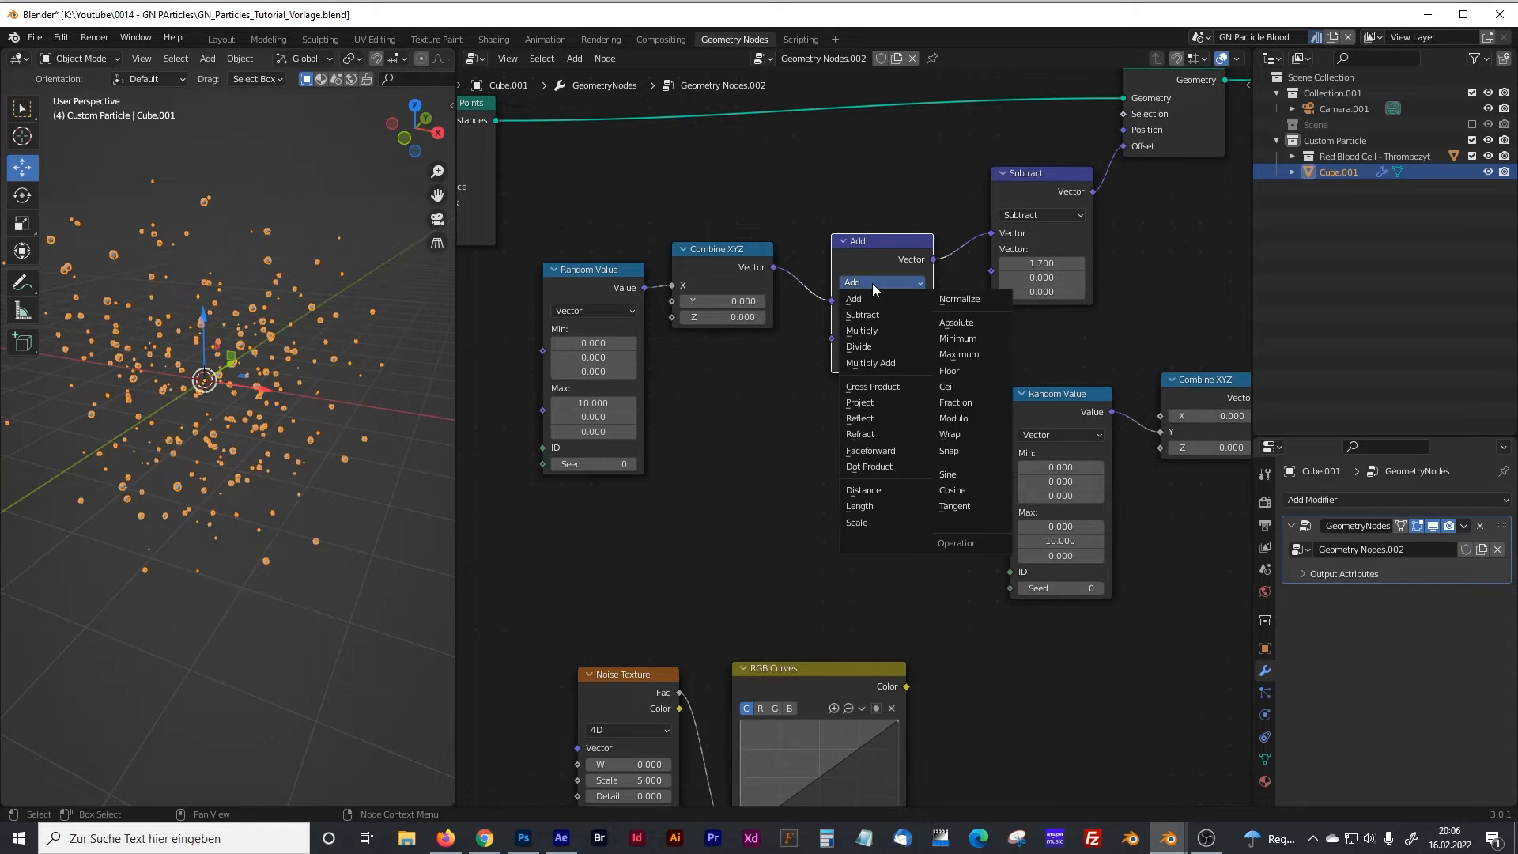
click(870, 332)
drag(906, 686, 831, 339)
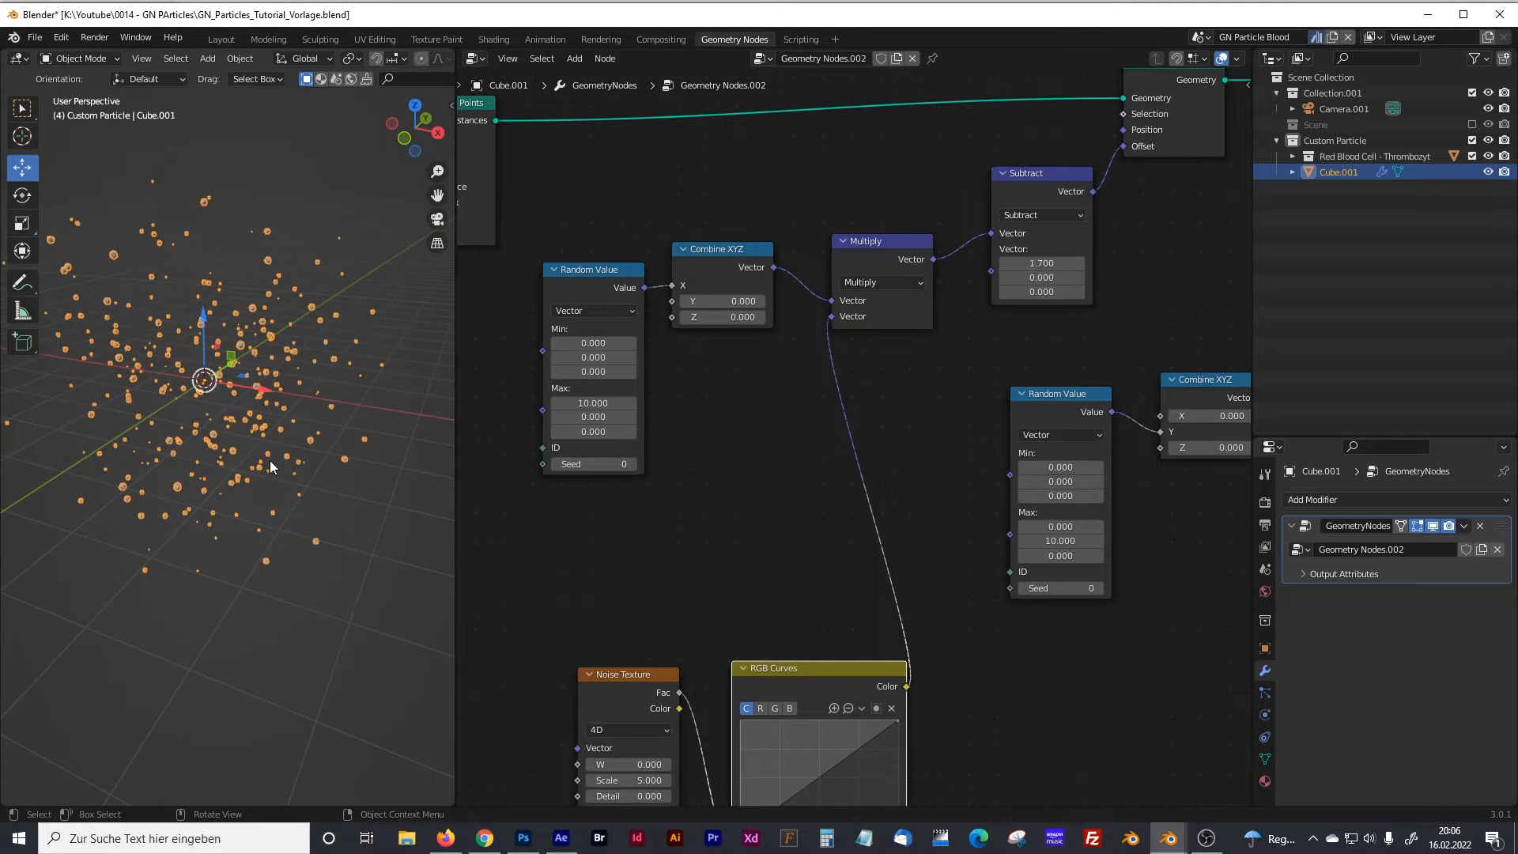
Step: Shape the RGB Curves line into several peaks ending at X 1, Y 0.675, and set the Noise Texture's W to 7.1
middle_drag(270, 467, 305, 446)
middle_drag(759, 584, 808, 480)
drag(891, 643, 823, 675)
click(871, 662)
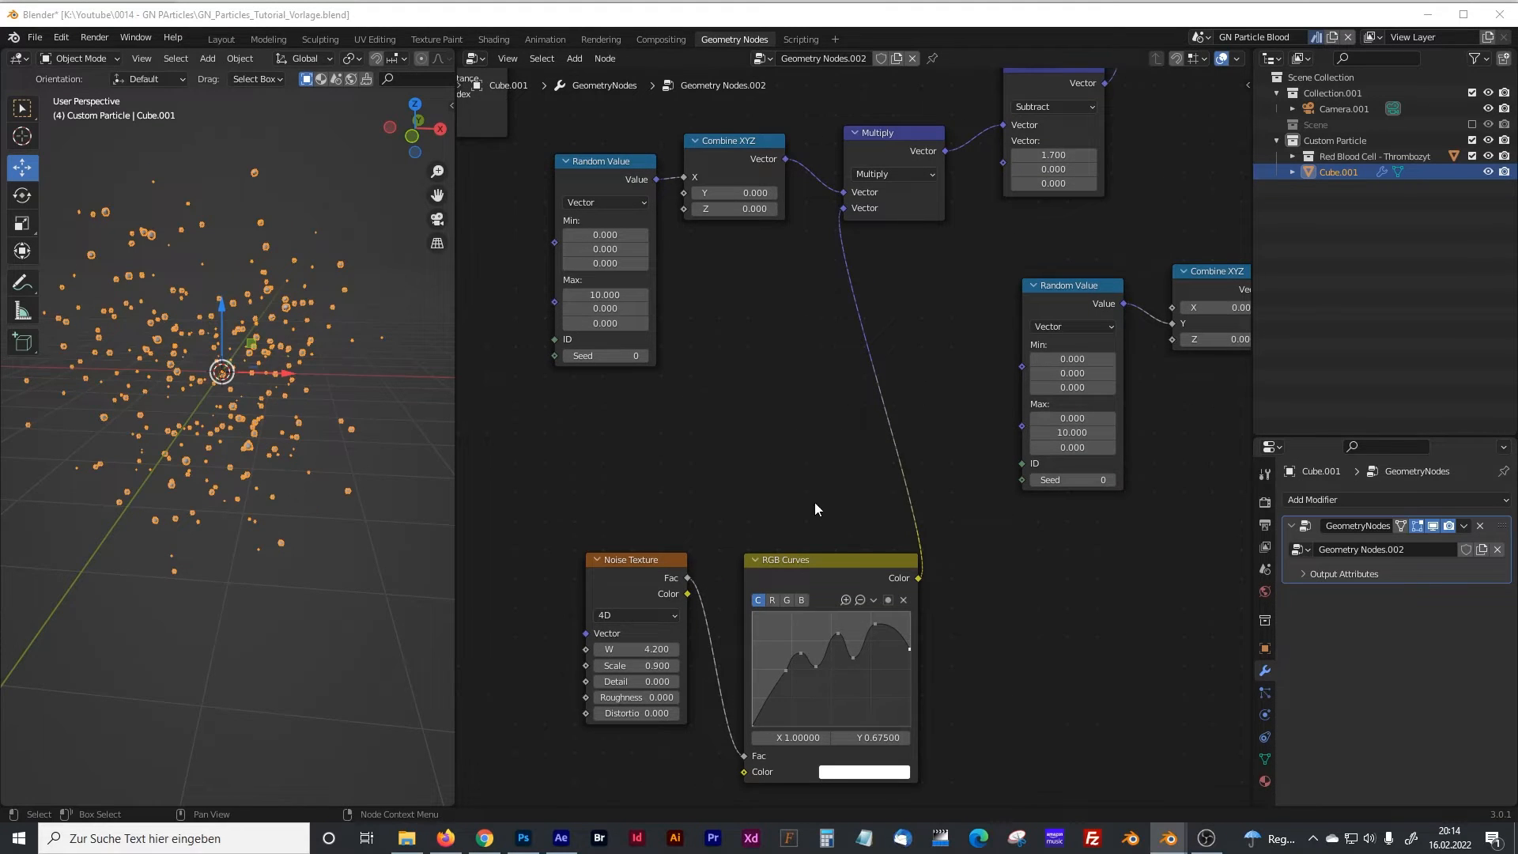
click(864, 558)
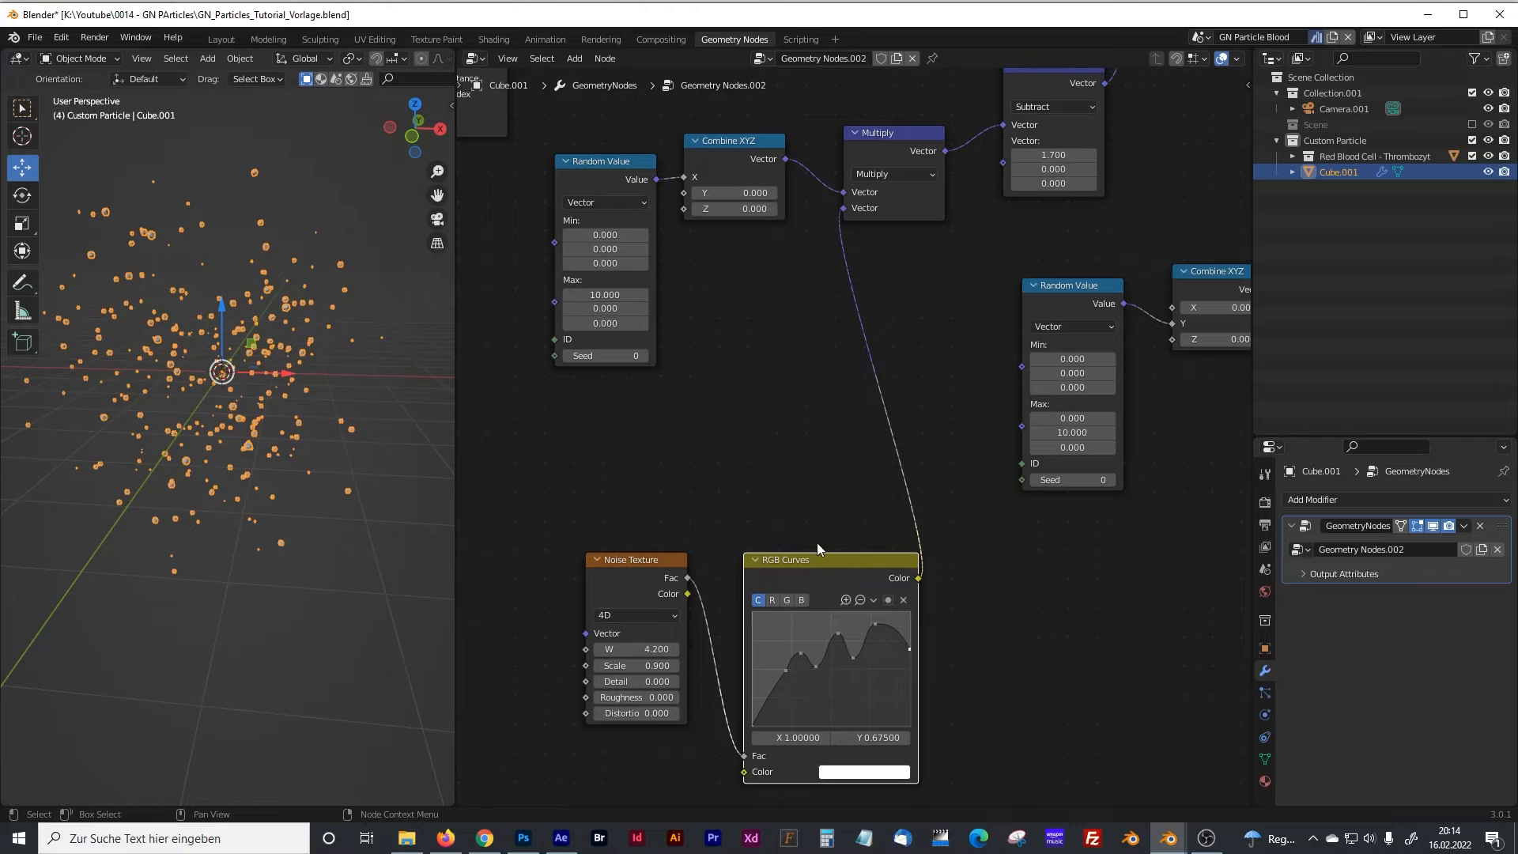
drag(636, 649, 700, 649)
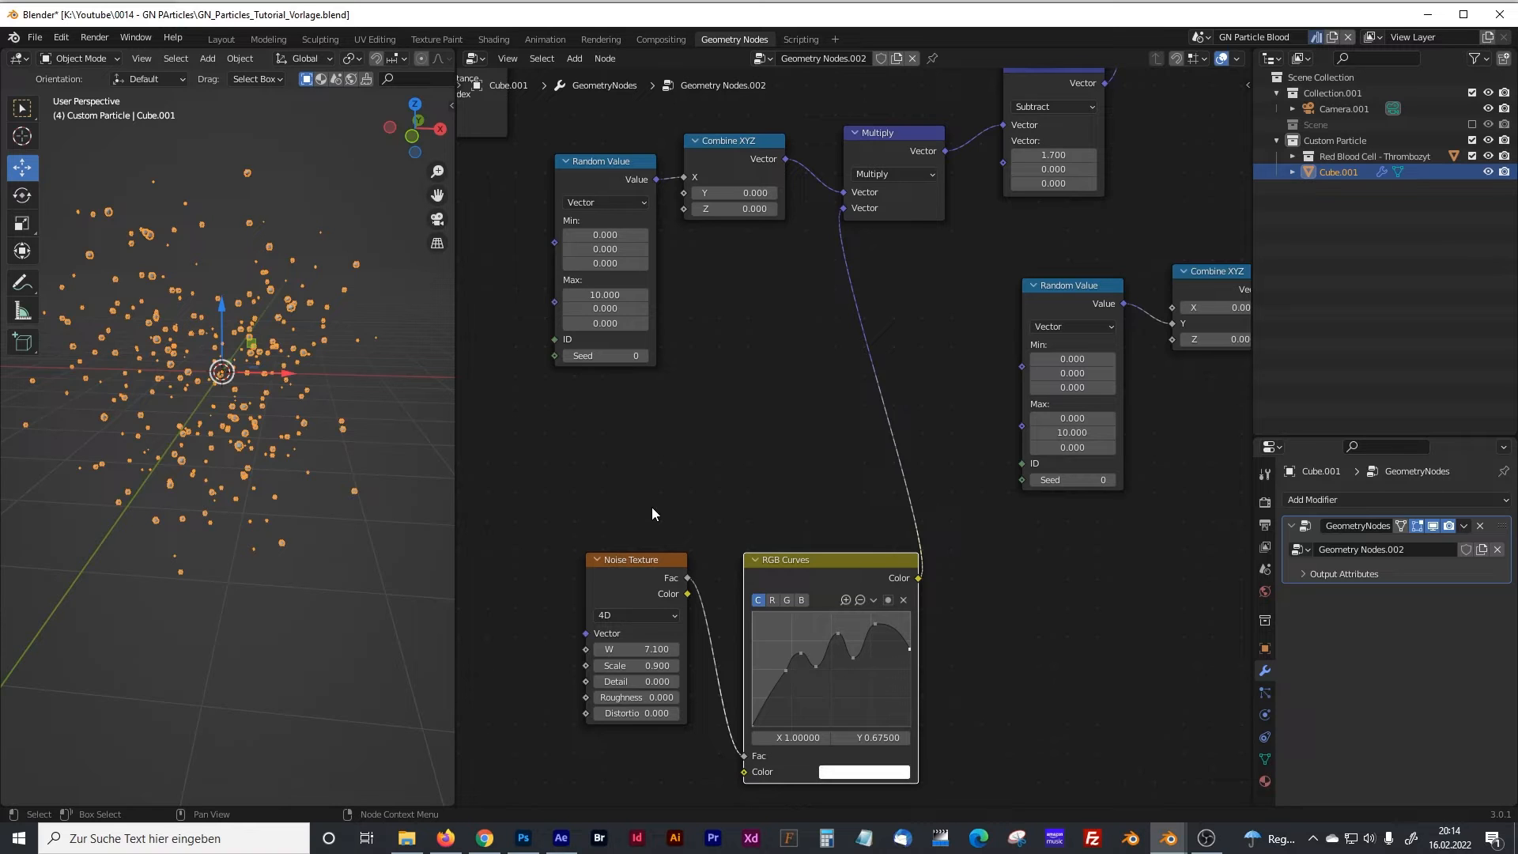
Step: Add a Vector Rotate node in the free space ahead of the Noise Texture
middle_drag(648, 505, 719, 454)
key(shift+a)
click(684, 480)
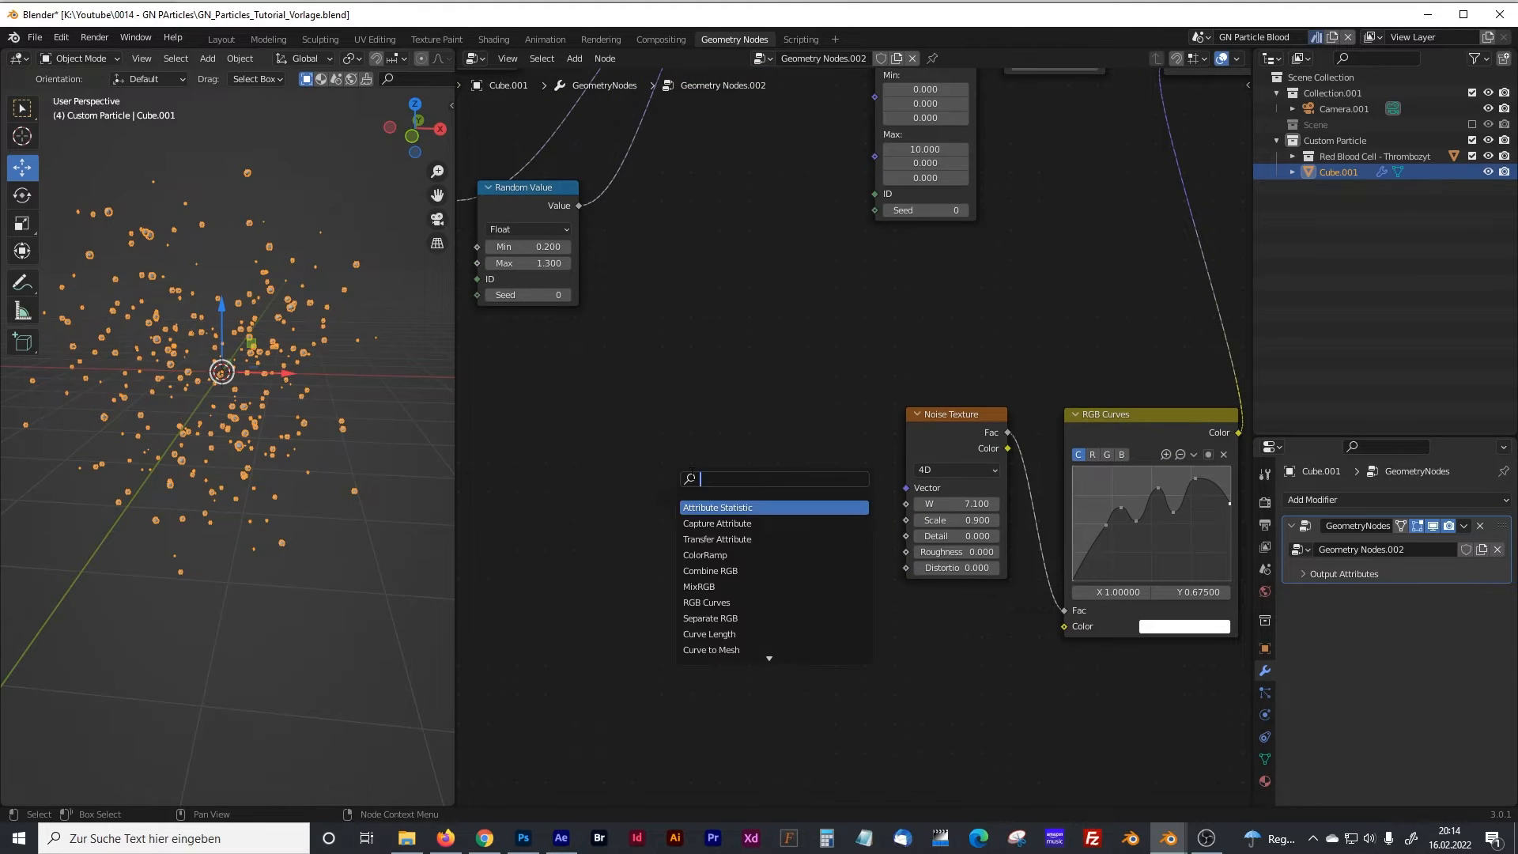
text(vect)
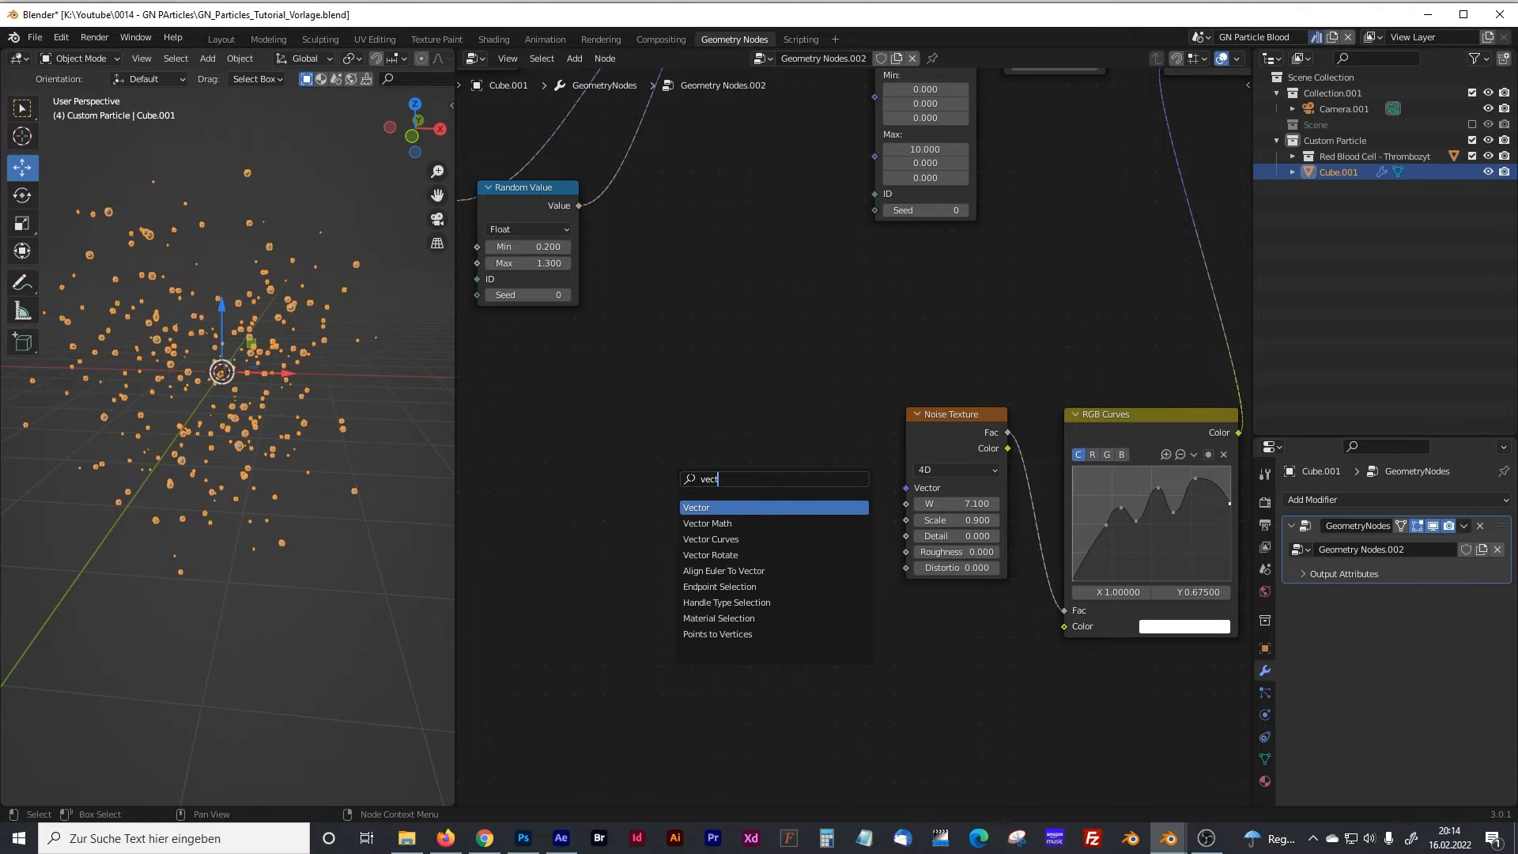
click(710, 555)
double_click(676, 523)
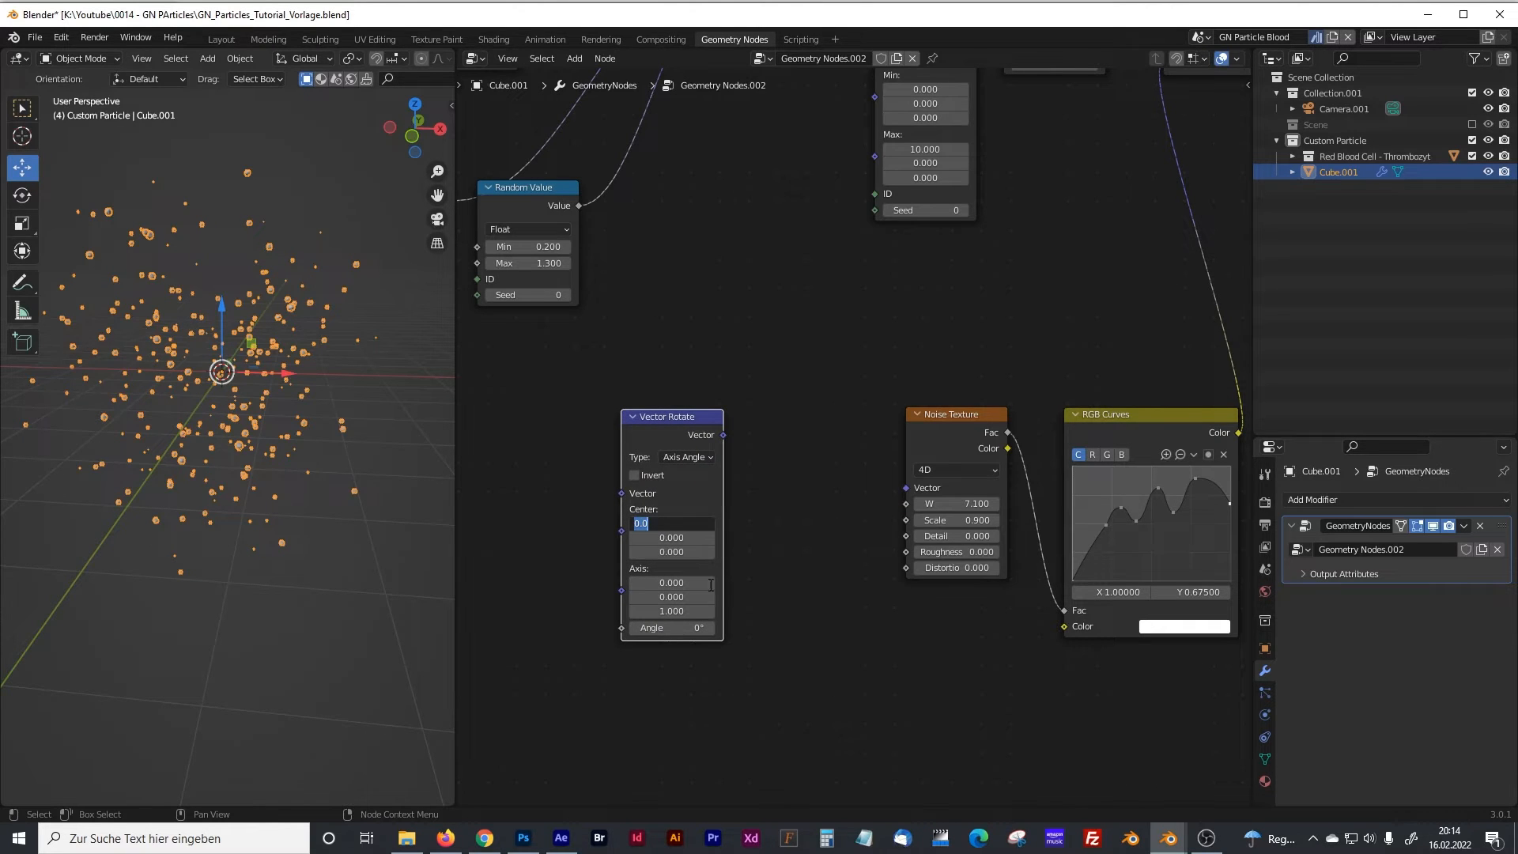
key(Escape)
drag(663, 416, 700, 411)
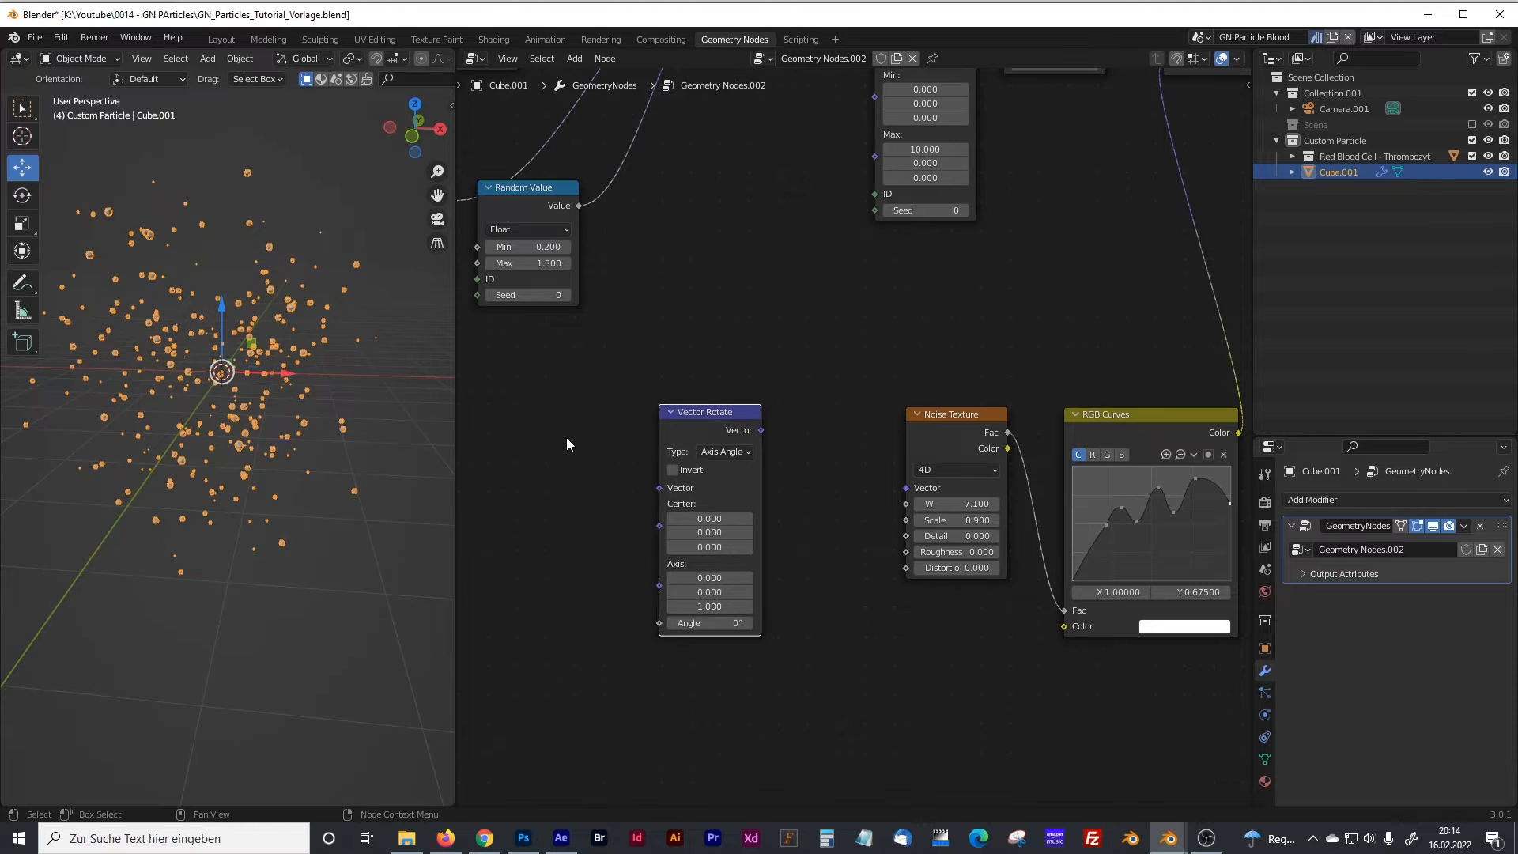
Step: Add a Position node and chain it through the Vector Rotate node's Vector into the Noise Texture's W input
key(shift+a)
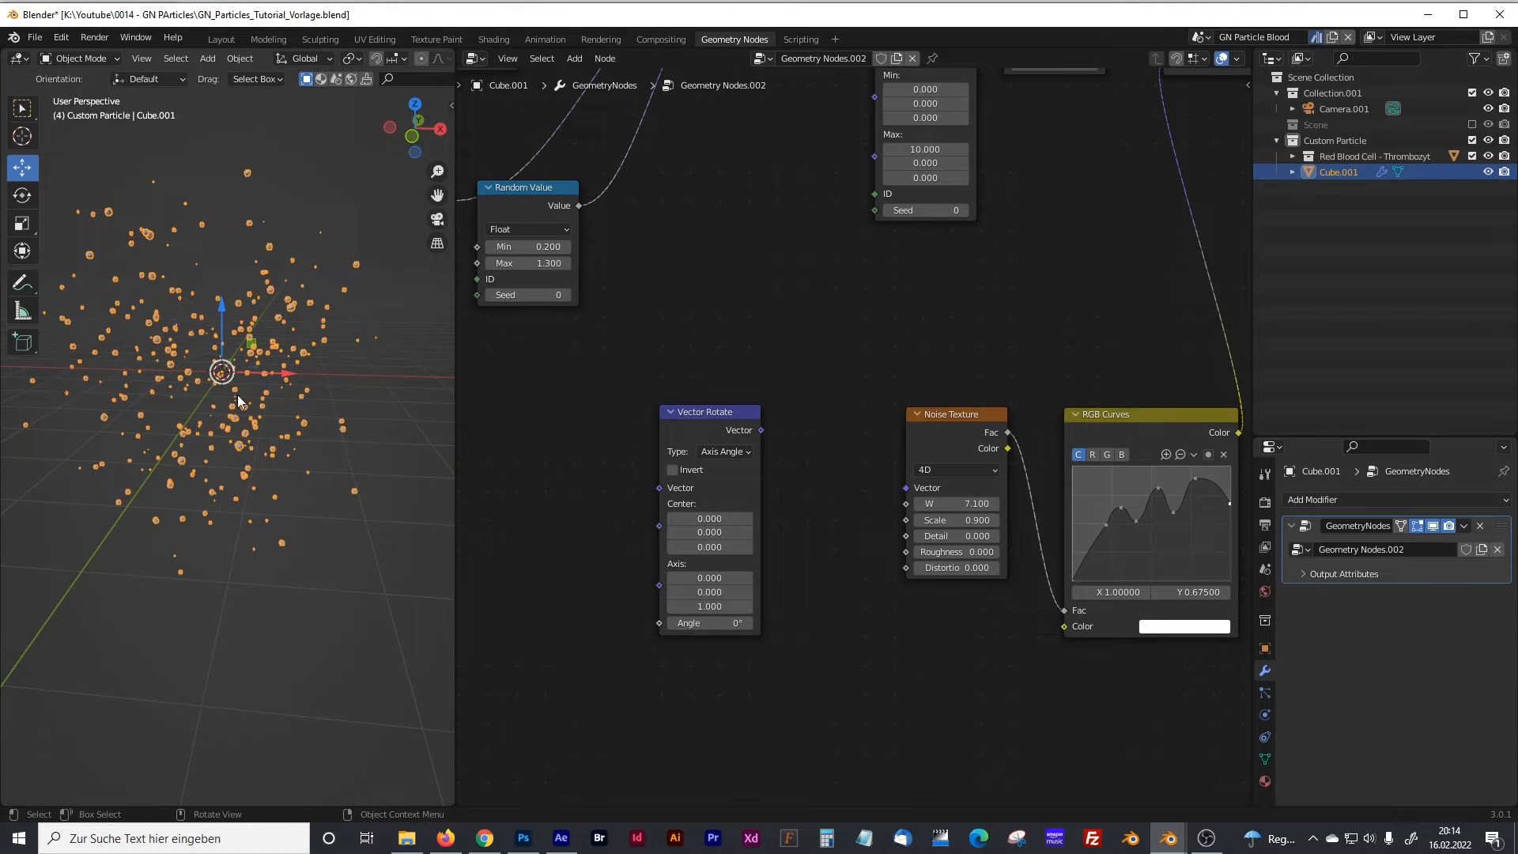
key(shift+a)
click(524, 490)
text(popi)
key(BackSpace)
key(BackSpace)
text(si)
click(538, 517)
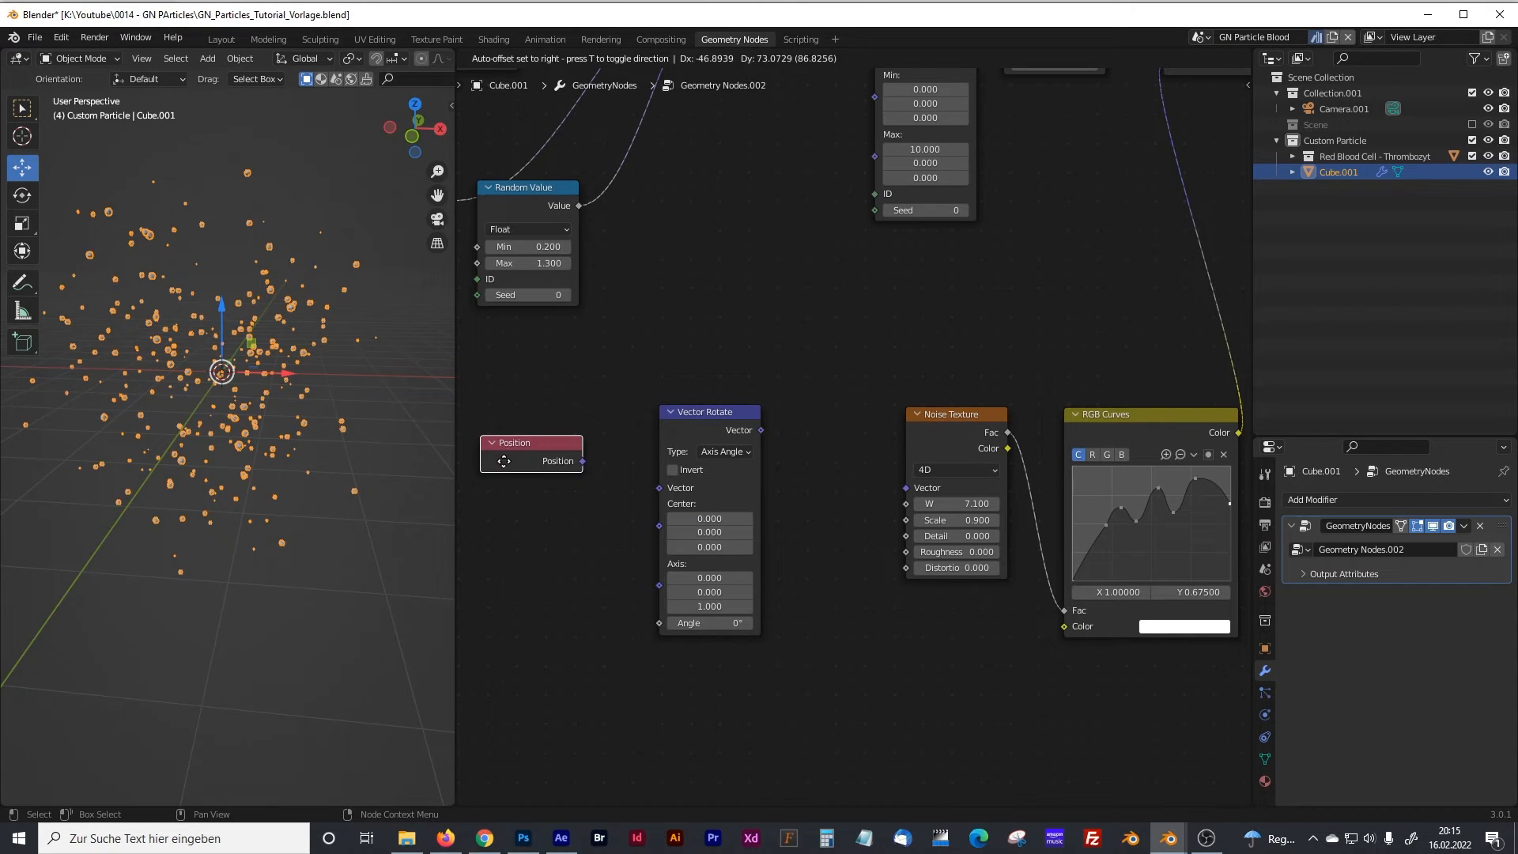
drag(582, 461, 659, 488)
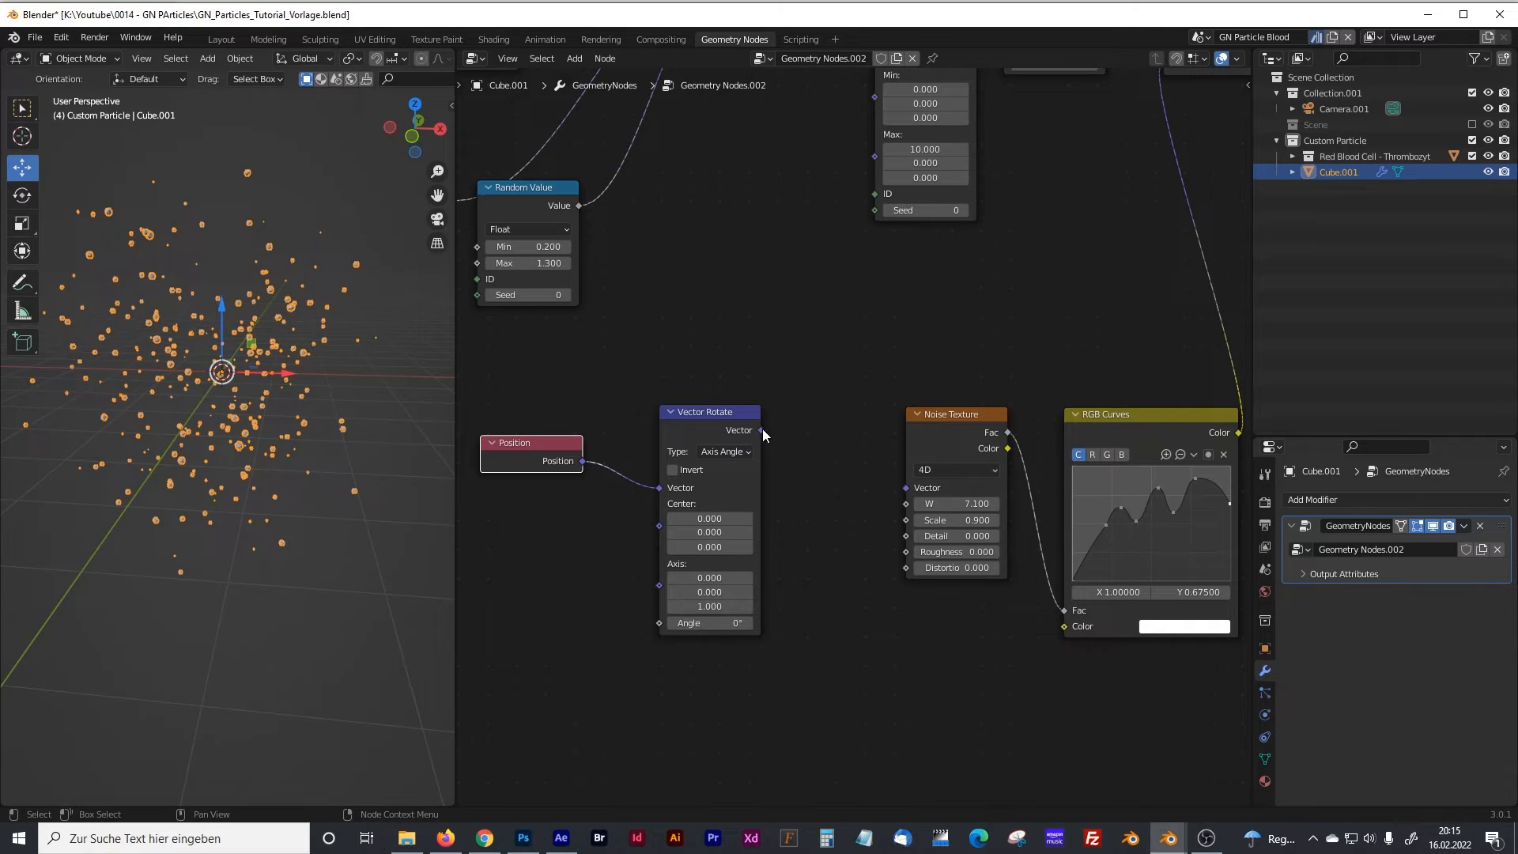
drag(762, 430, 908, 506)
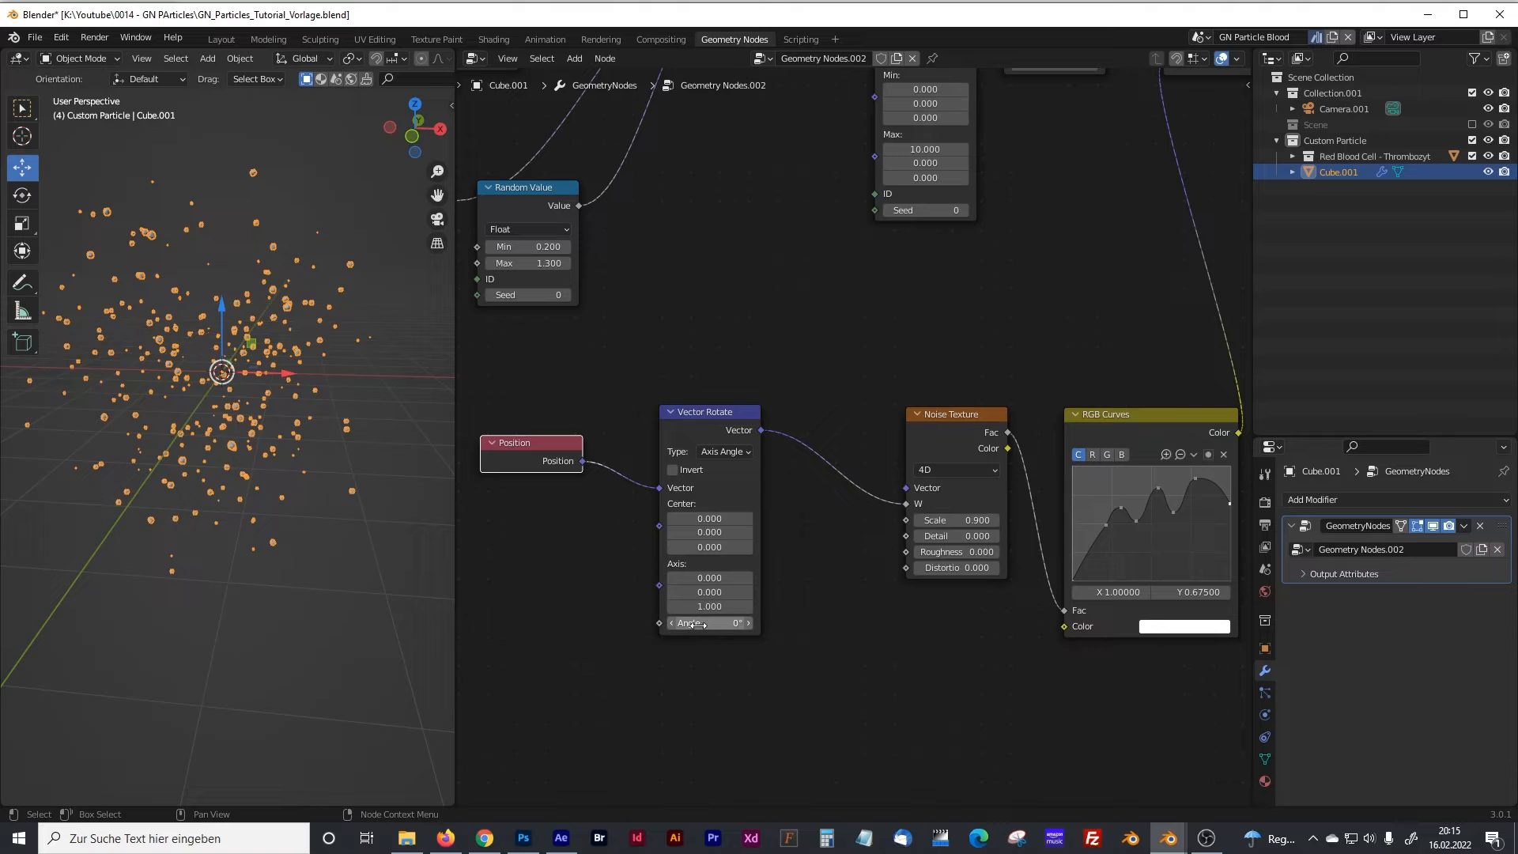
Step: Try a Vector Rotate angle of about 178° on the particles, and set it back to 0°
drag(694, 625, 799, 624)
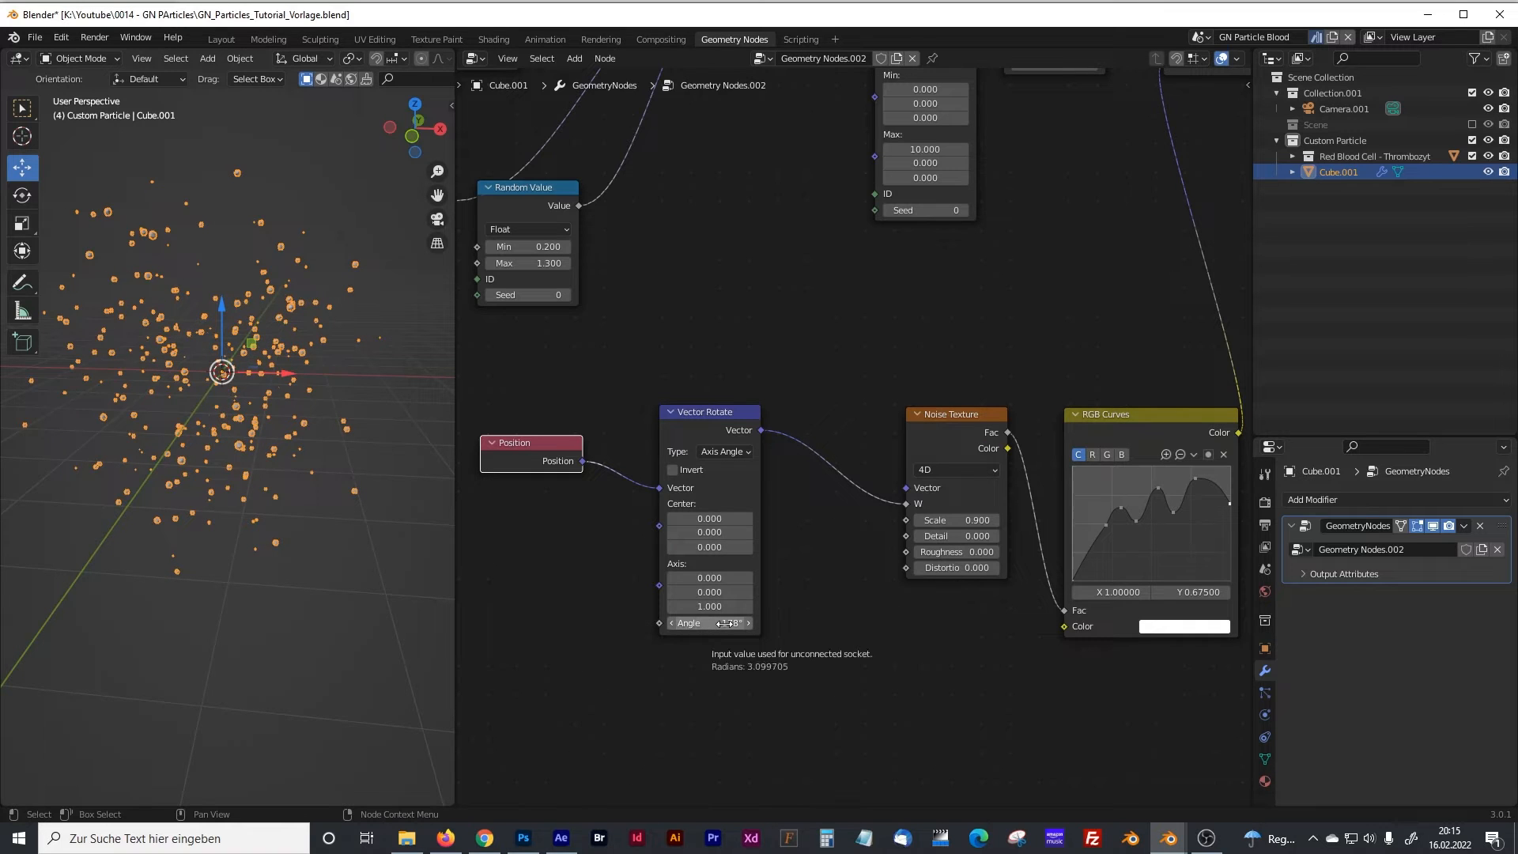
click(726, 623)
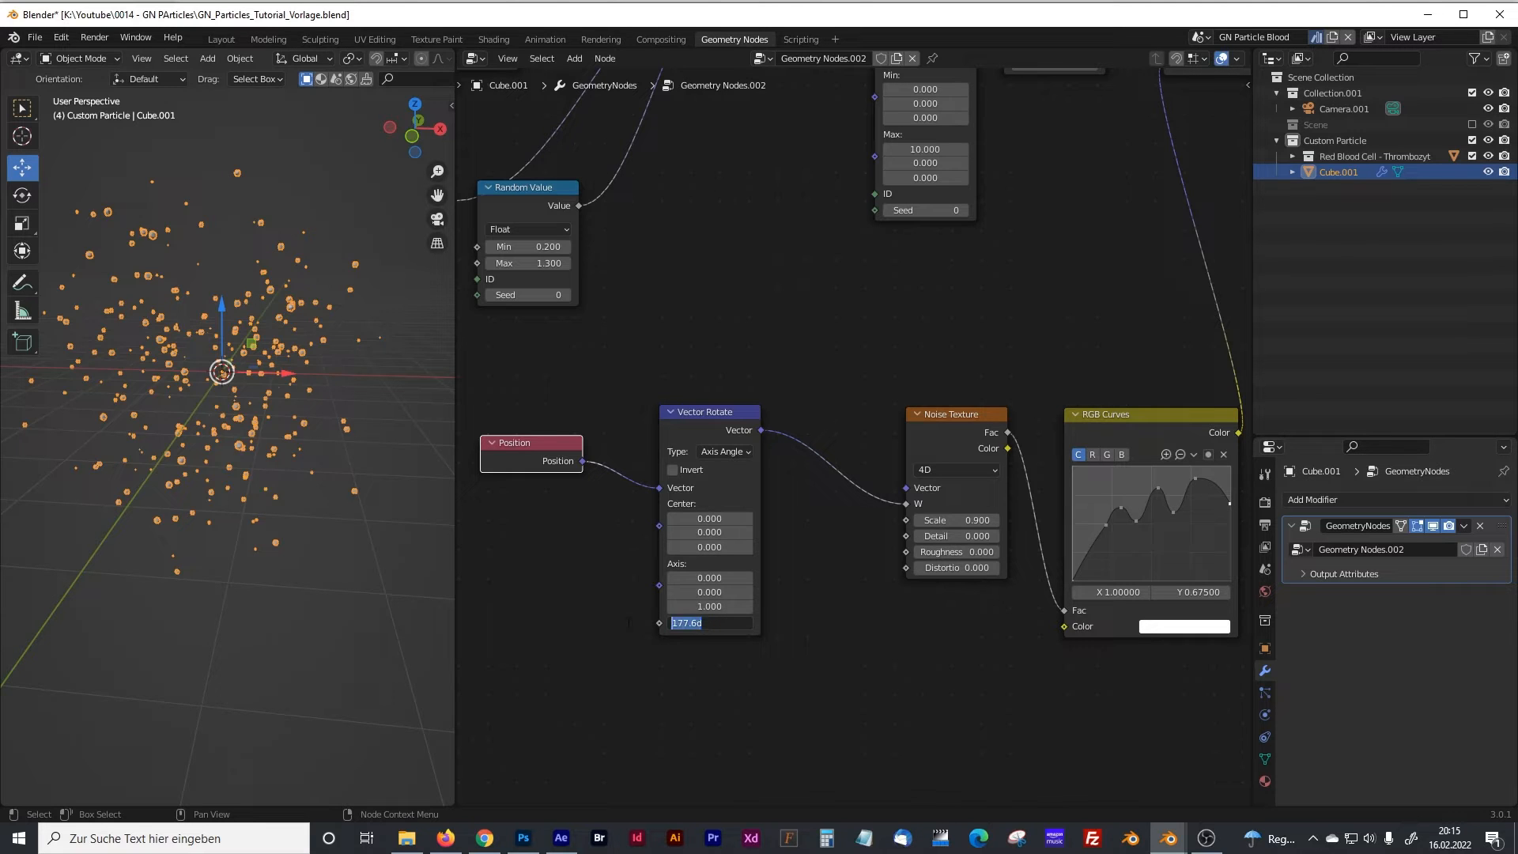
text(0)
key(Return)
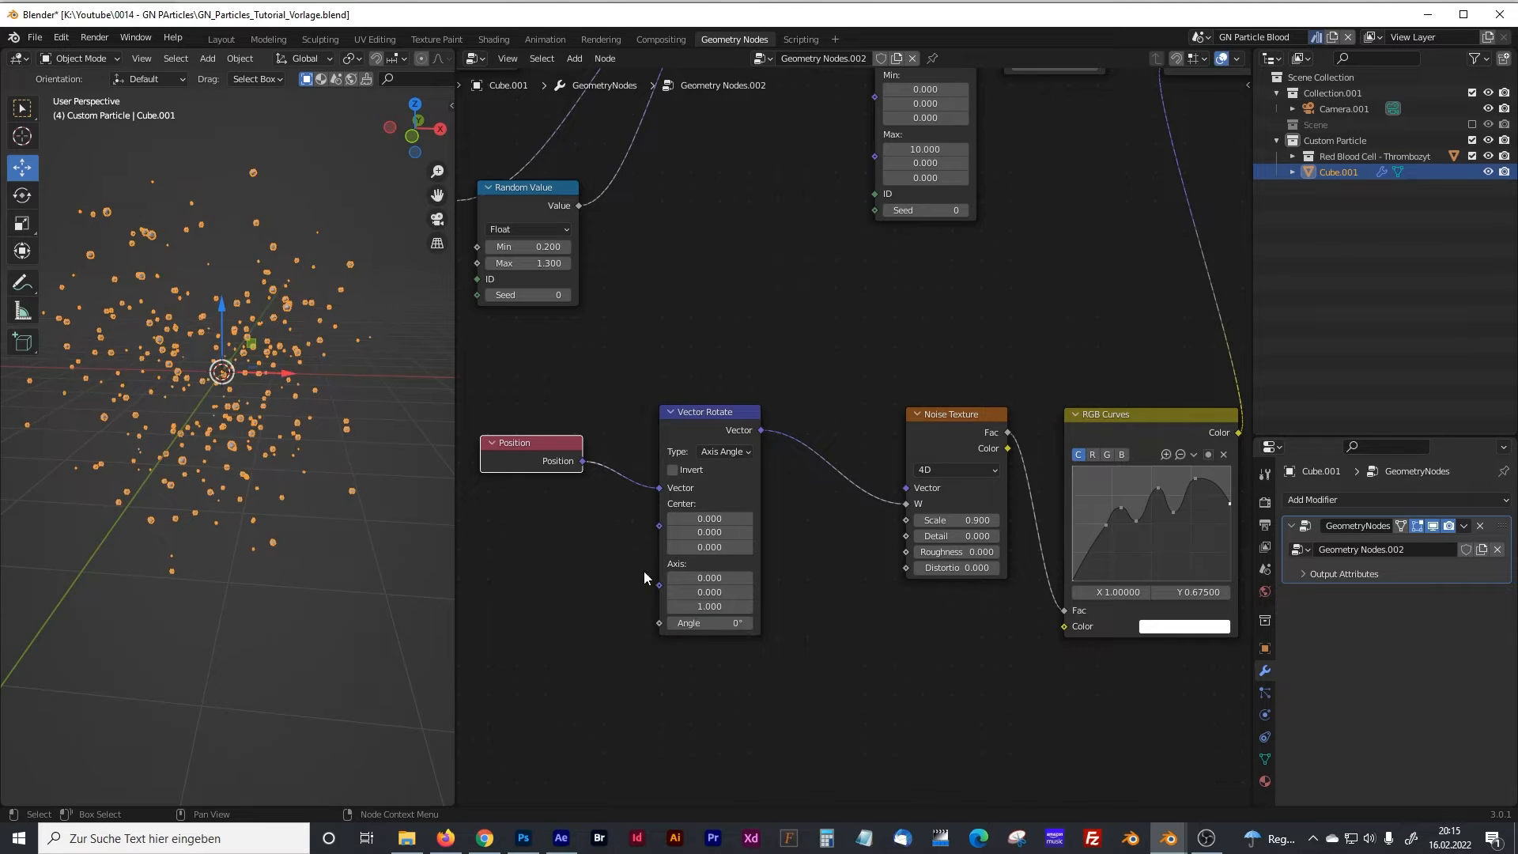
Step: Set the Vector Rotate node's Center to 10, 10, 10
click(714, 518)
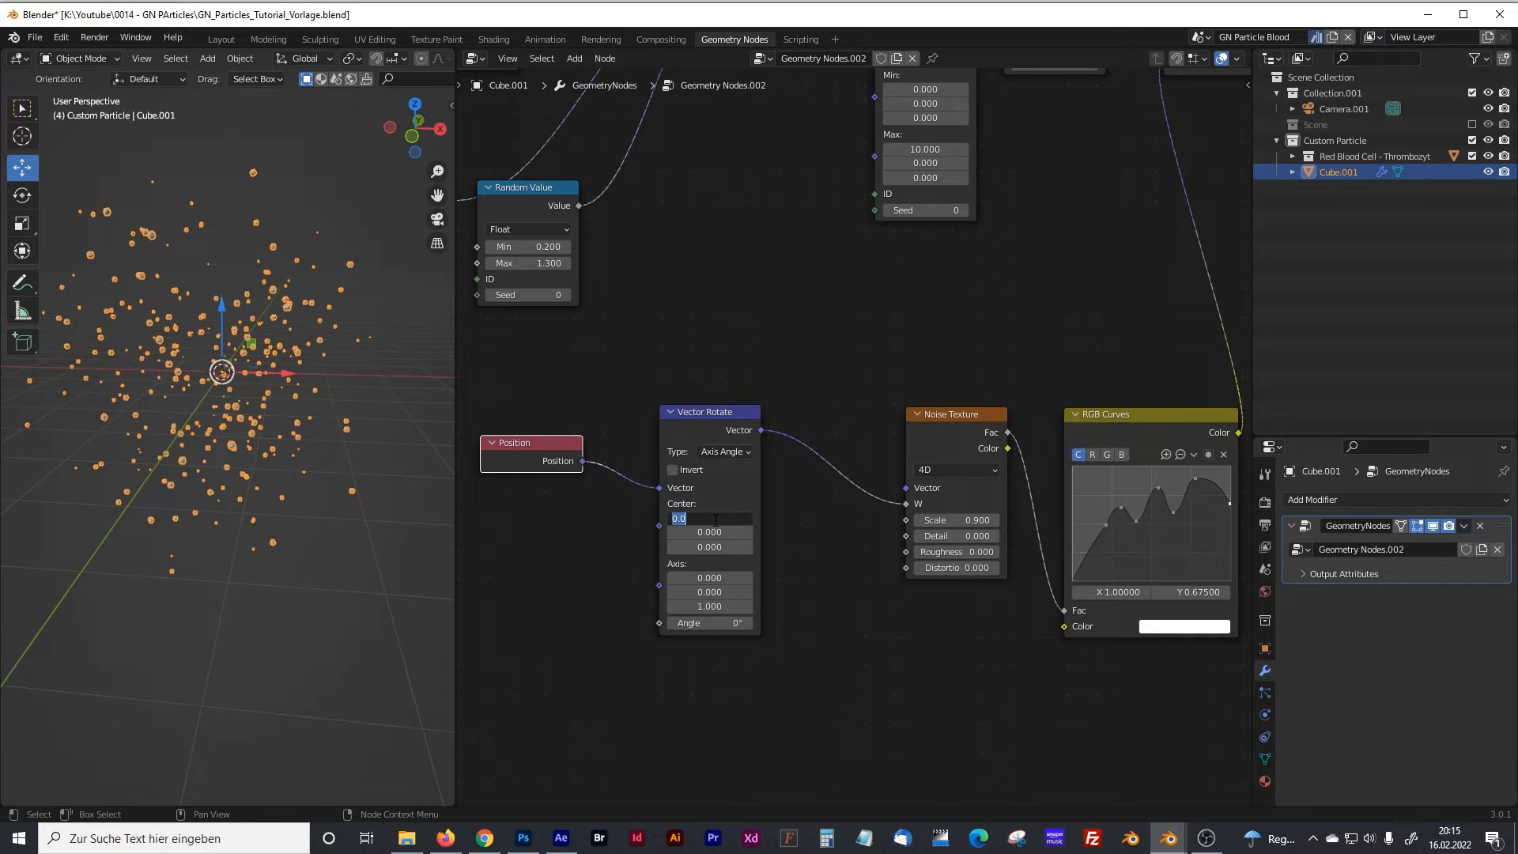
text(10)
key(Tab)
text(10)
key(Tab)
text(10)
key(Return)
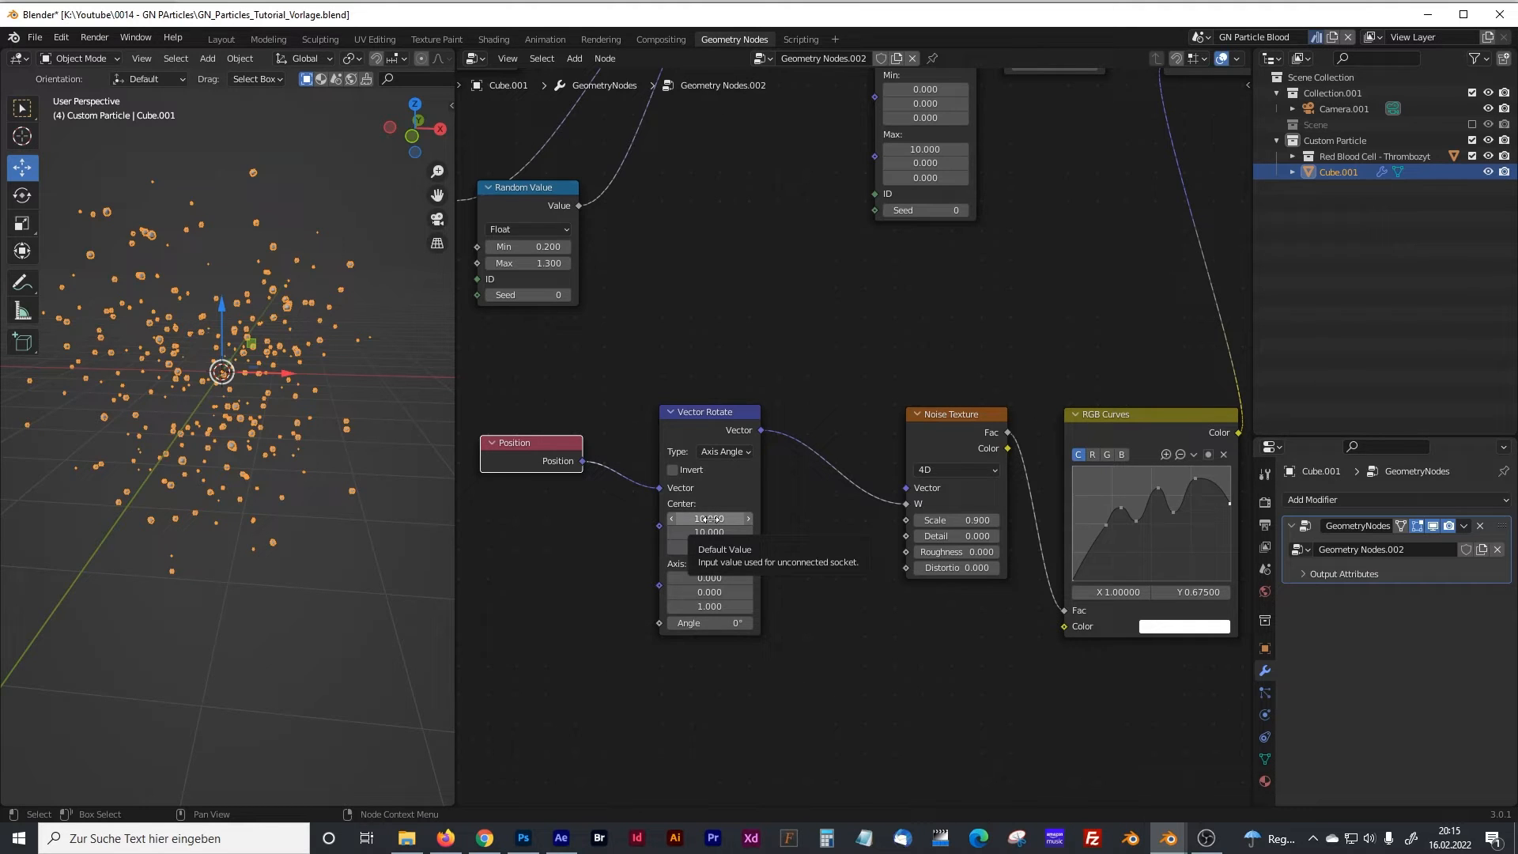
click(710, 413)
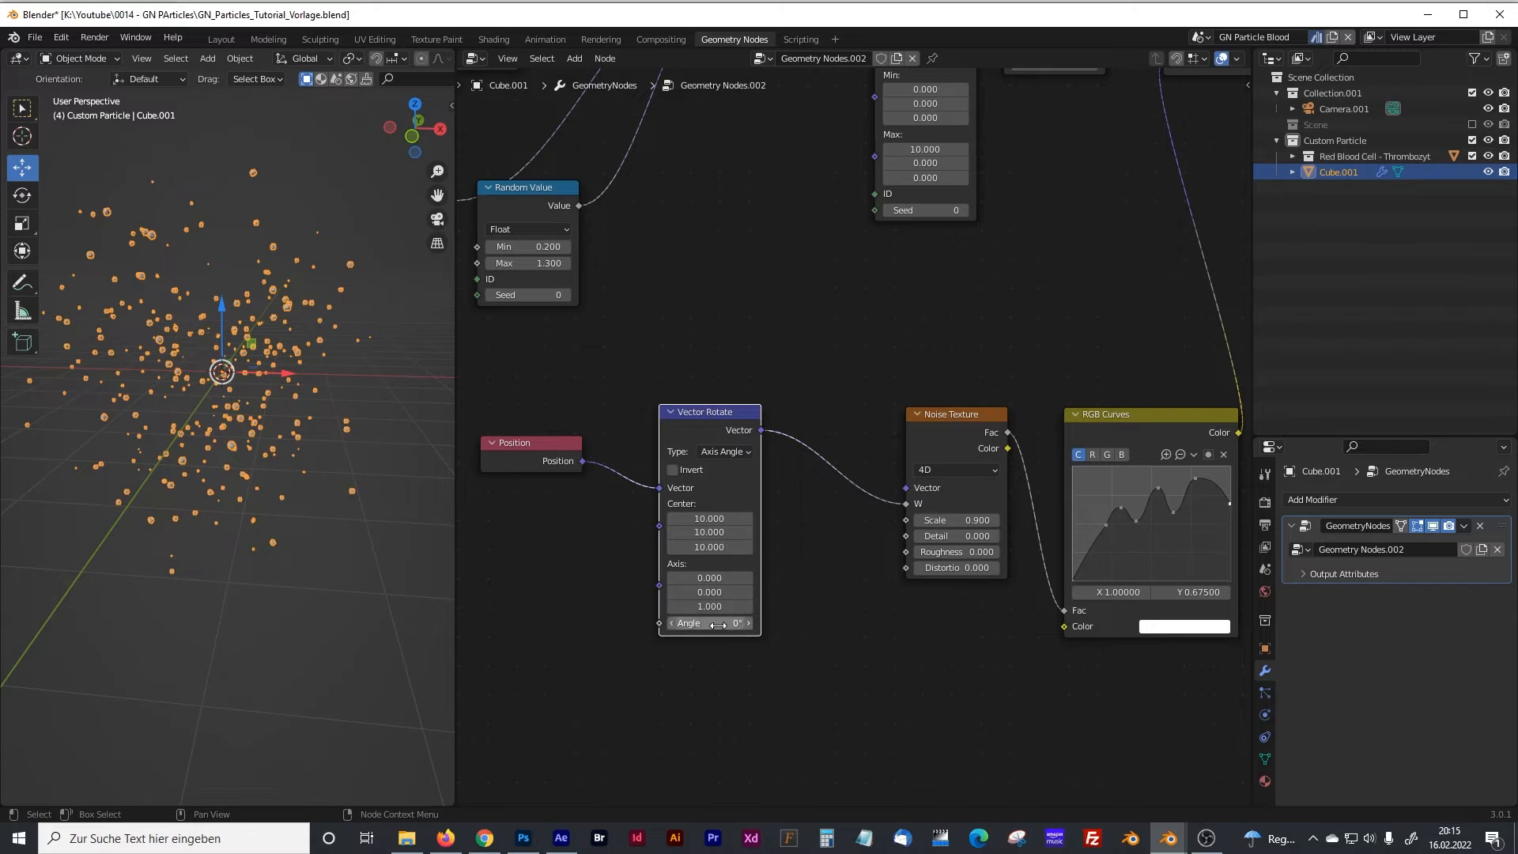
Step: Move the Vector Rotate and Position nodes closer to the Noise Texture, and join these three and RGB Curves in a frame
drag(723, 414, 769, 416)
mouse_move(561, 442)
mouse_down()
mouse_move(588, 441)
mouse_move(558, 441)
mouse_up()
drag(688, 417, 757, 415)
scroll(796, 437, down, 3)
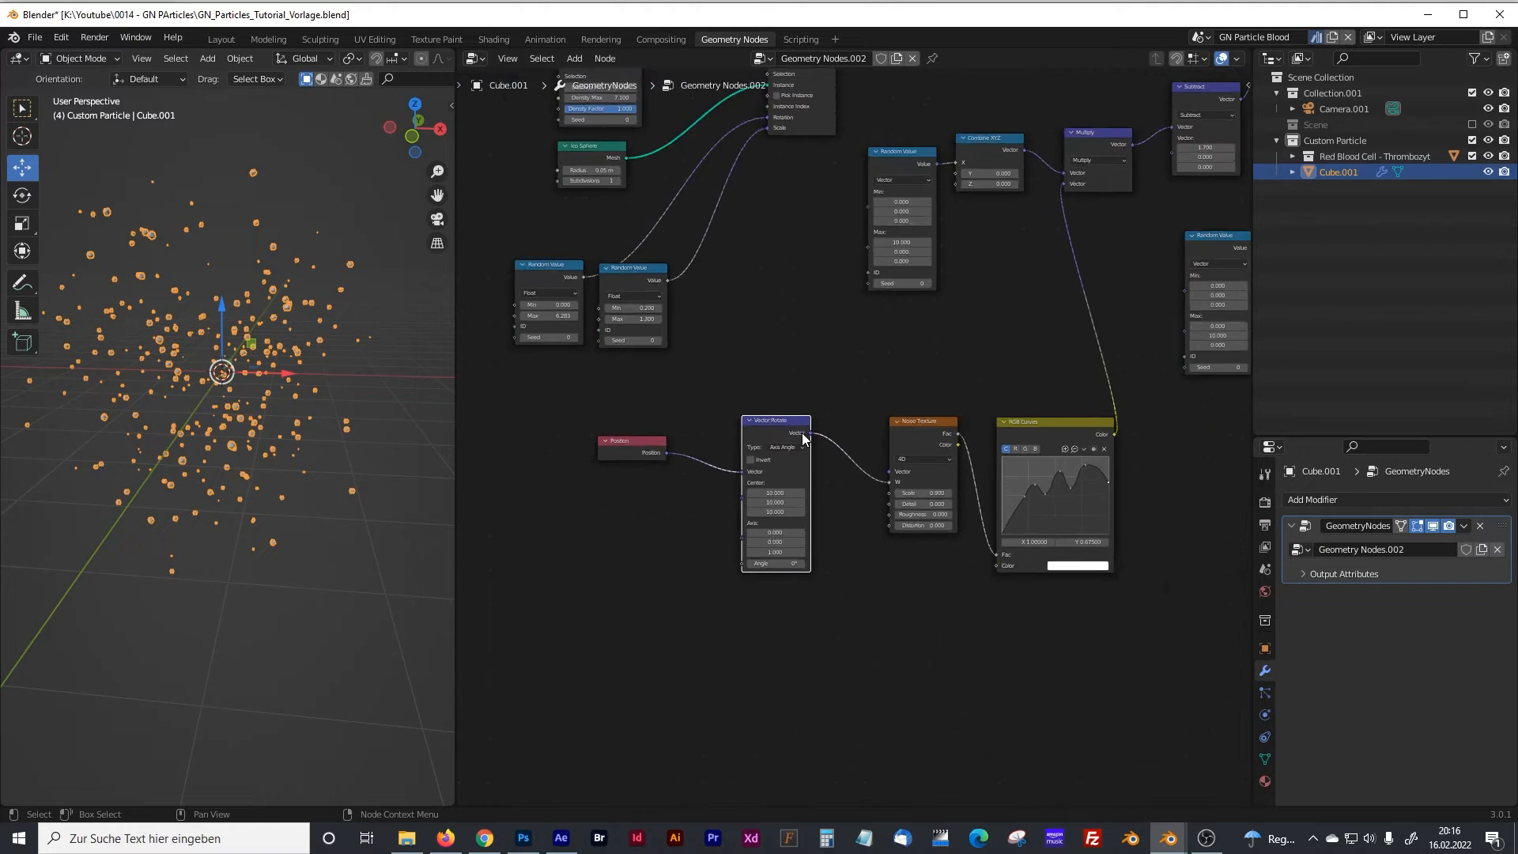
middle_drag(983, 382, 674, 476)
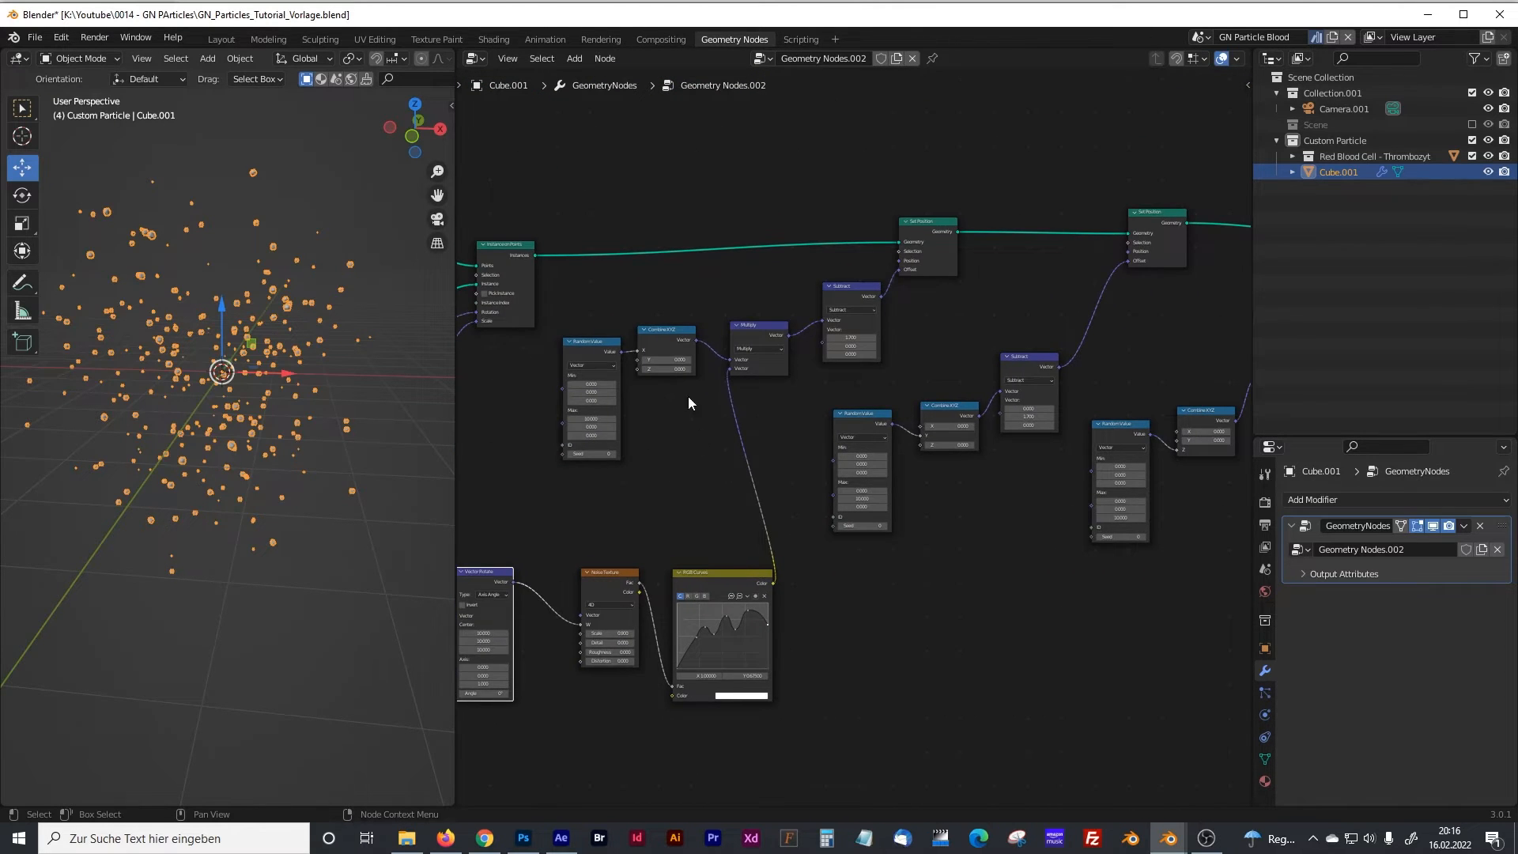
scroll(731, 348, up, 2)
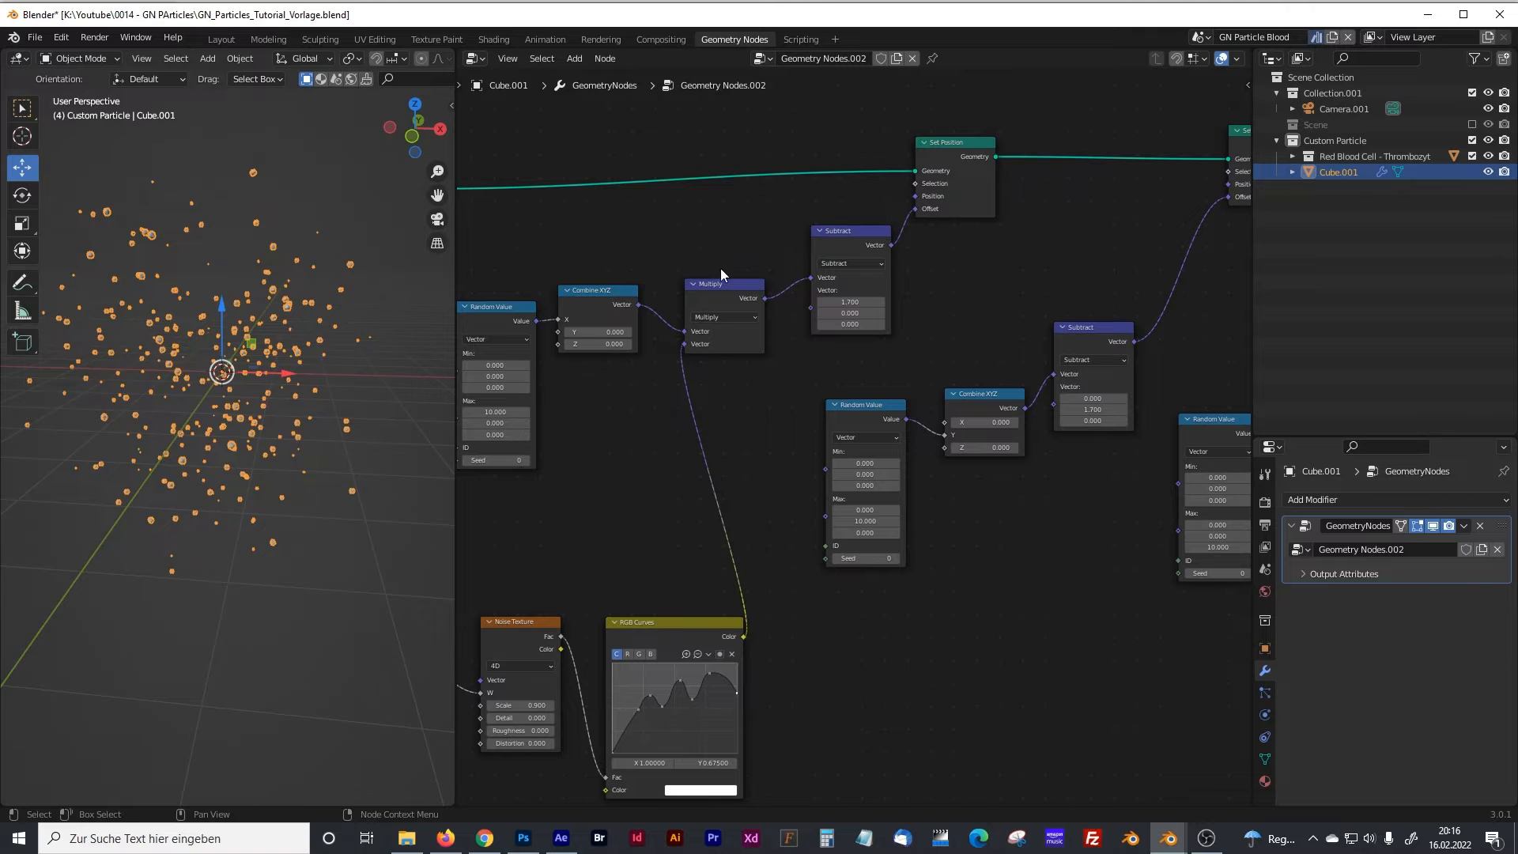
scroll(685, 473, down, 2)
scroll(723, 511, down, 2)
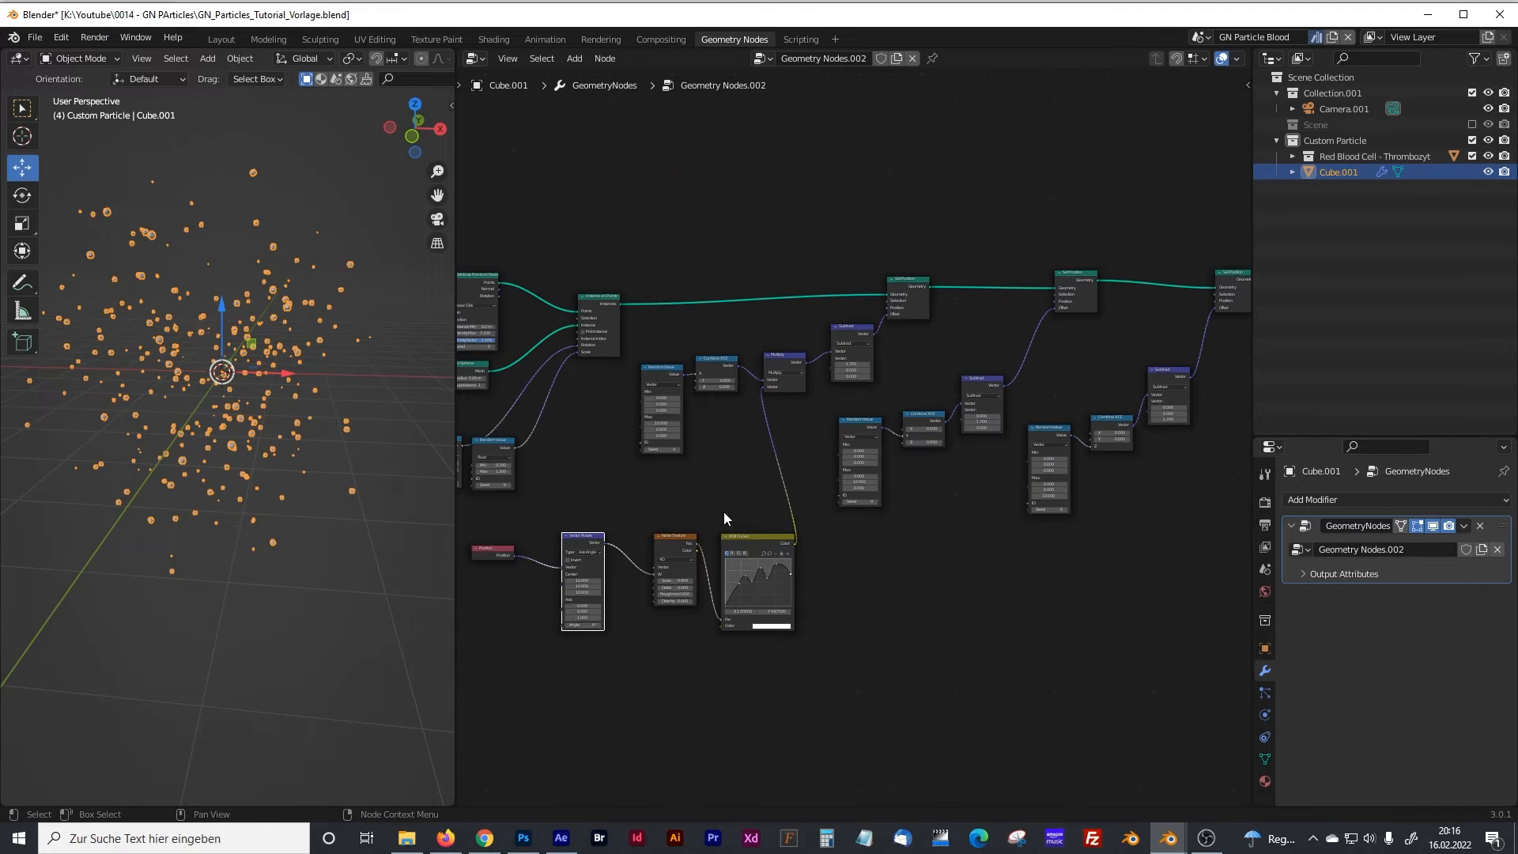
drag(630, 521, 654, 522)
drag(549, 531, 585, 529)
drag(525, 507, 854, 662)
key(ctrl+j)
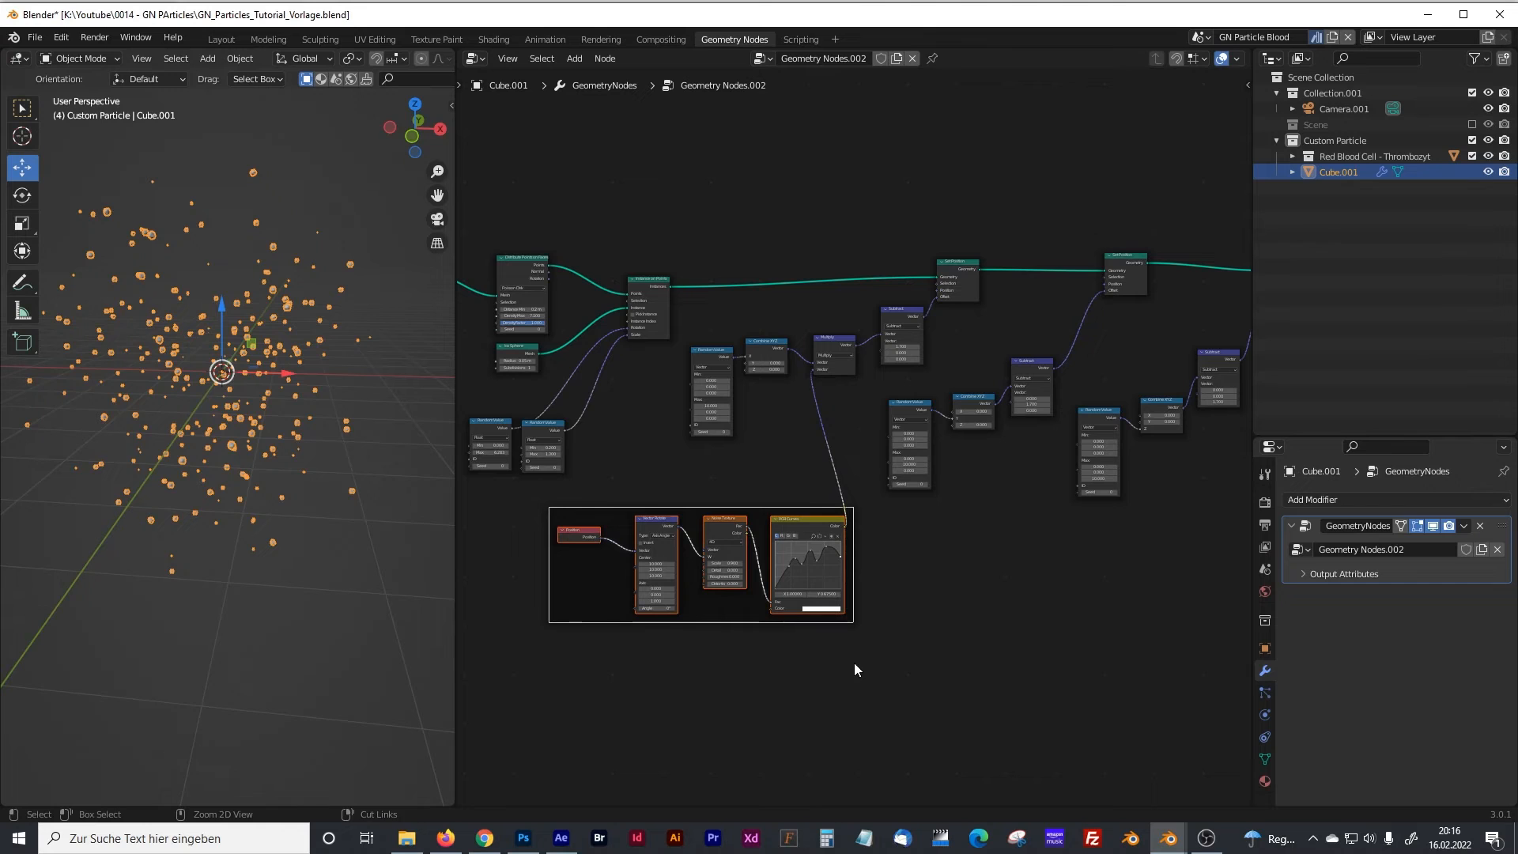
Step: Move the noise frame slightly down and left in the node graph, and label it Noise X
drag(619, 609, 602, 636)
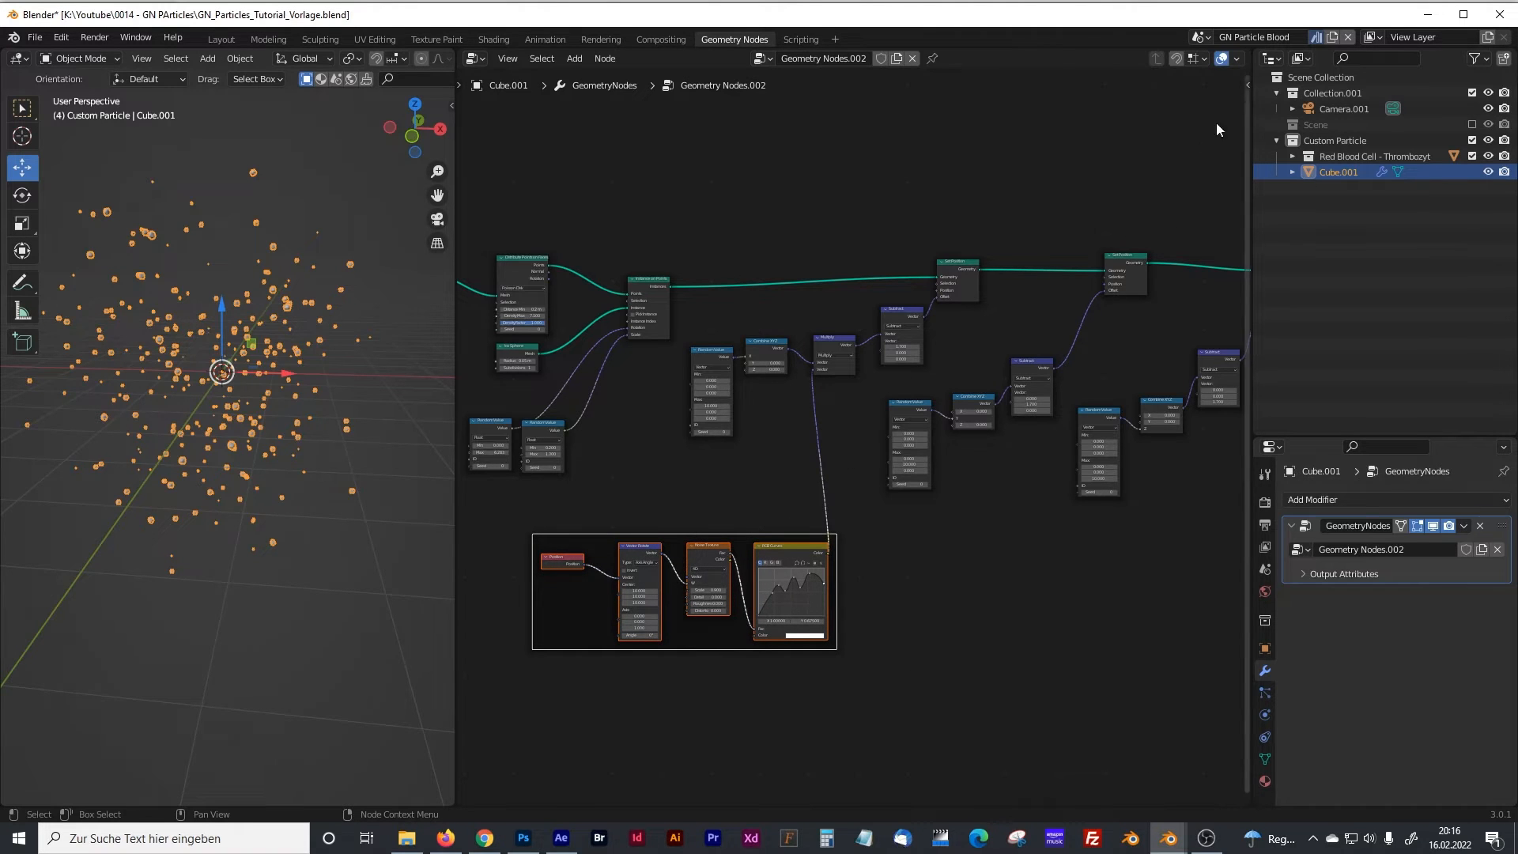
click(1247, 85)
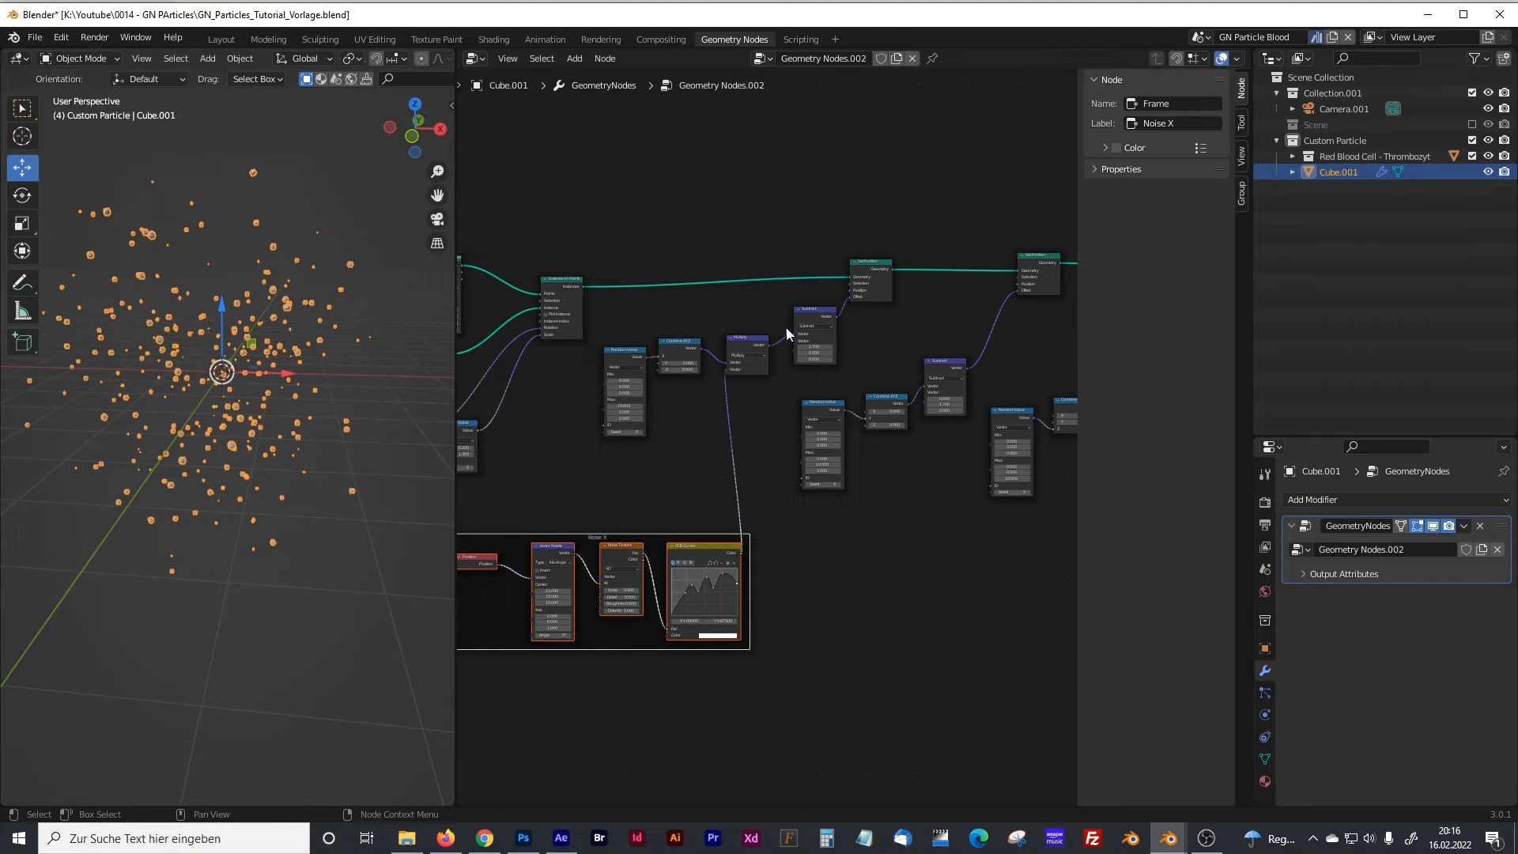
Step: Widen the node editor and duplicate the Noise X frame with all its nodes, placing the copy below the original
drag(456, 366, 271, 366)
shift+middle_drag(652, 659, 739, 563)
drag(787, 623, 428, 418)
key(shift+d)
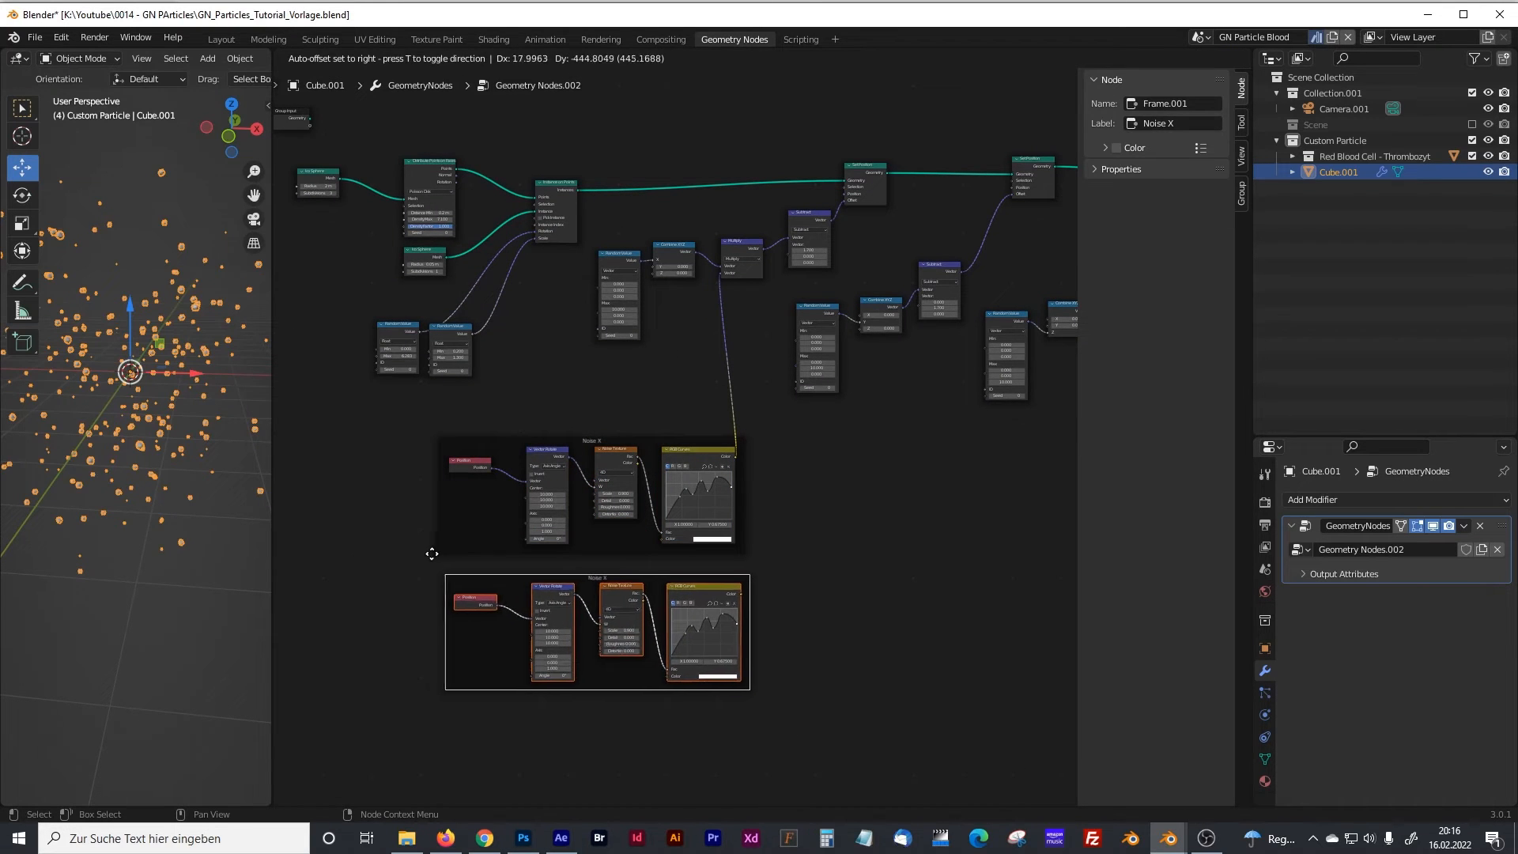
click(424, 555)
click(838, 572)
Step: Spread out the Y offset branch and insert a copy of the Multiply node between its Combine XYZ and Subtract nodes
scroll(795, 581, up, 2)
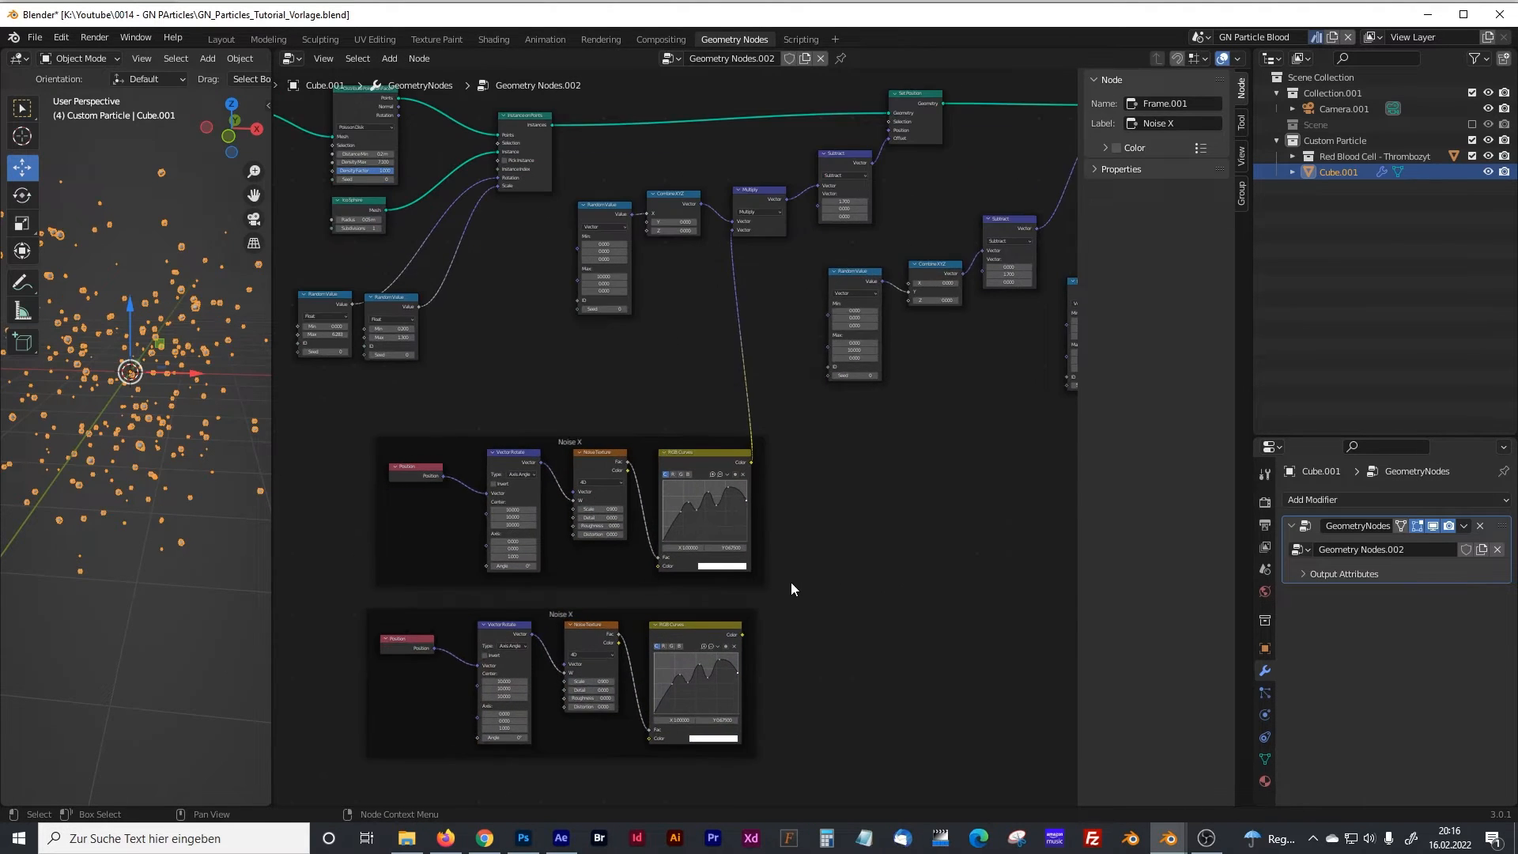
middle_drag(791, 582, 672, 551)
middle_drag(807, 409, 723, 512)
scroll(724, 452, up, 7)
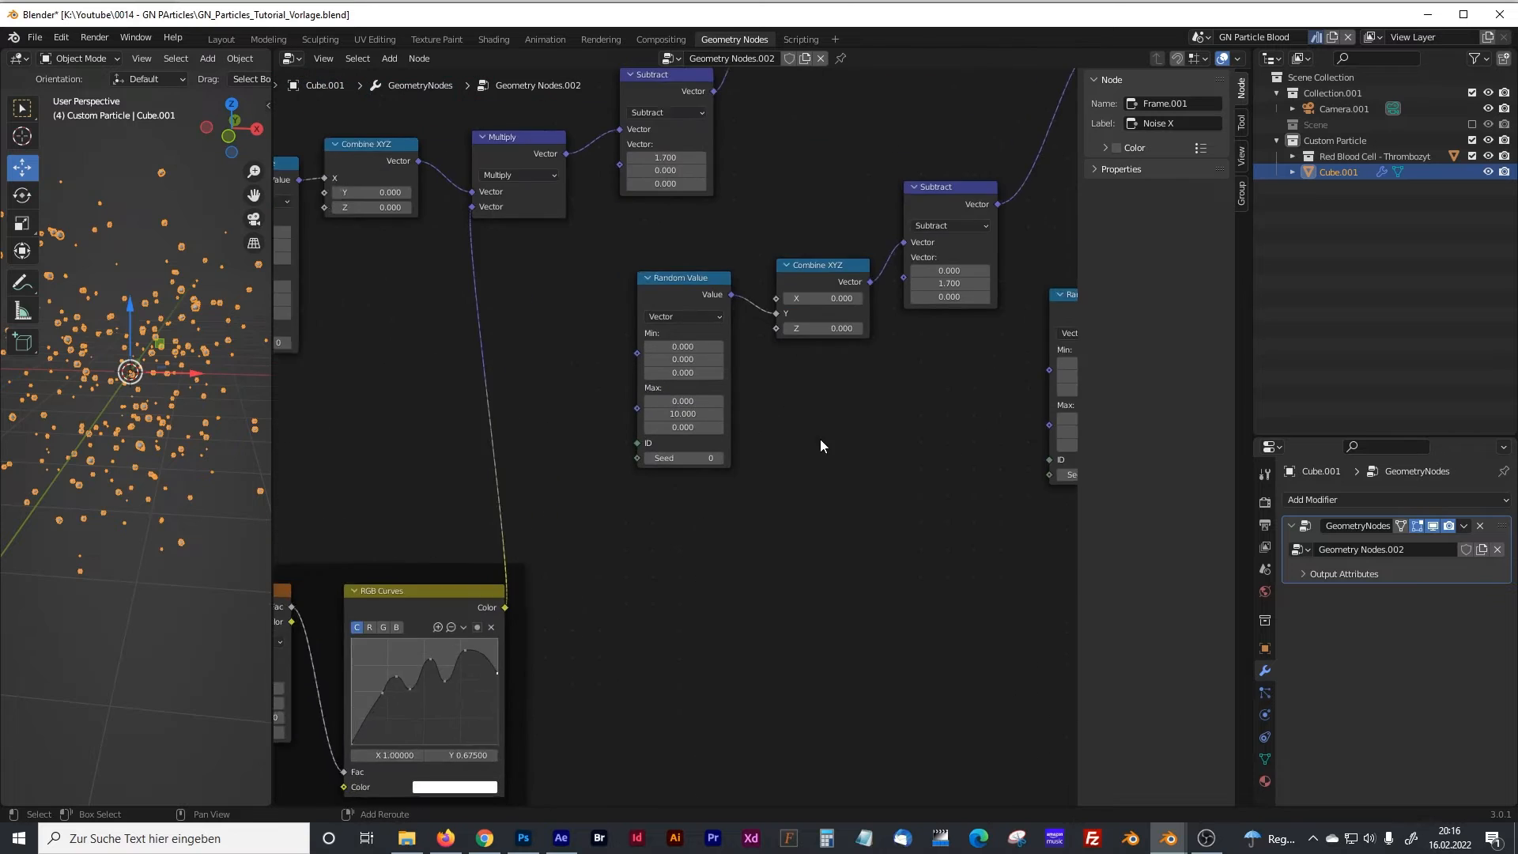
middle_drag(819, 439, 755, 554)
drag(650, 405, 607, 471)
drag(756, 385, 714, 395)
drag(882, 320, 940, 305)
click(492, 263)
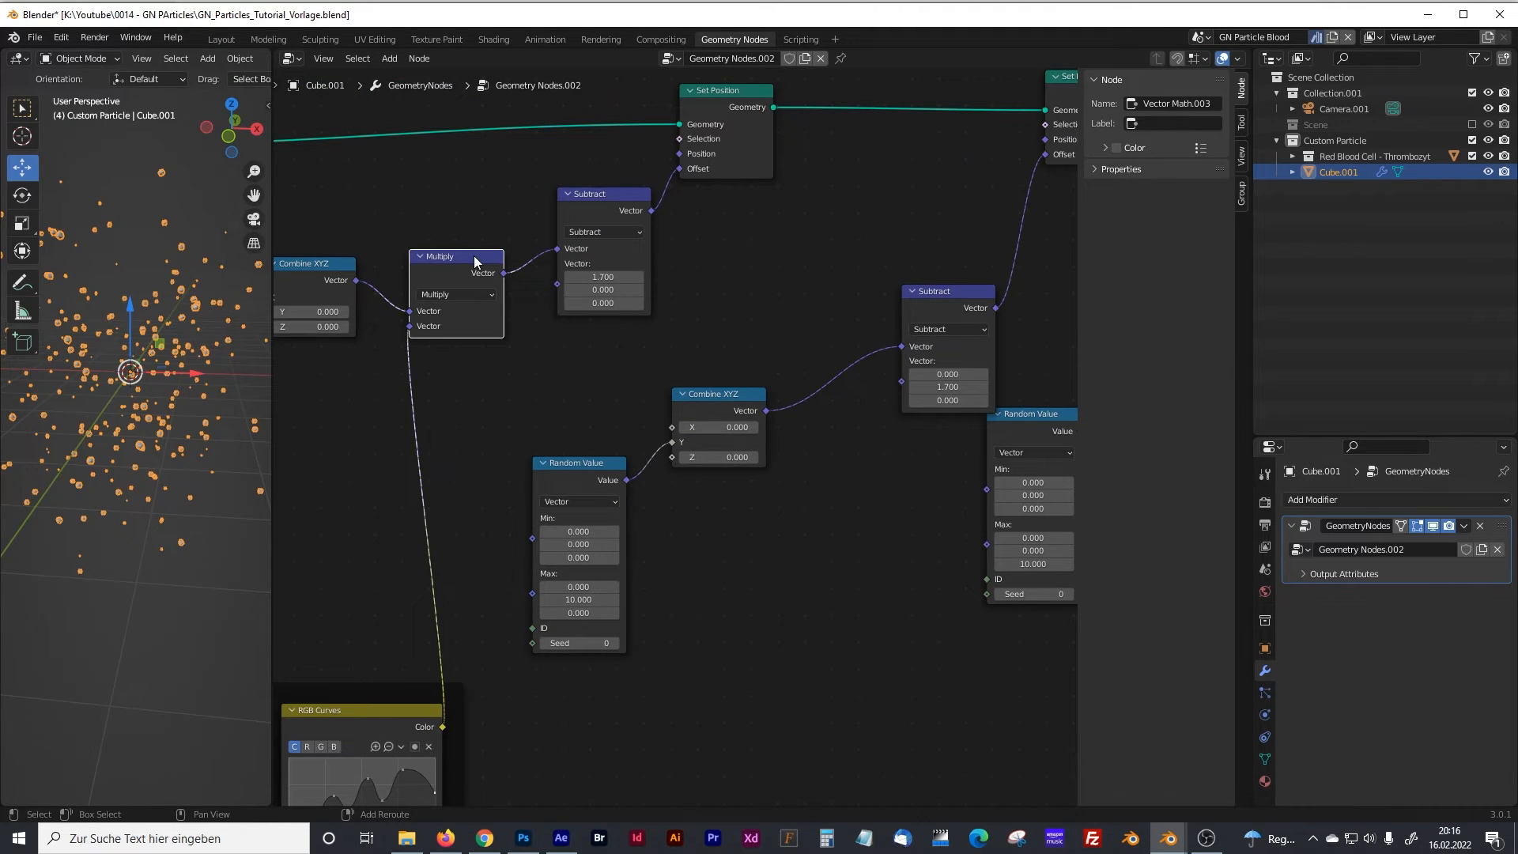
key(shift+d)
click(884, 355)
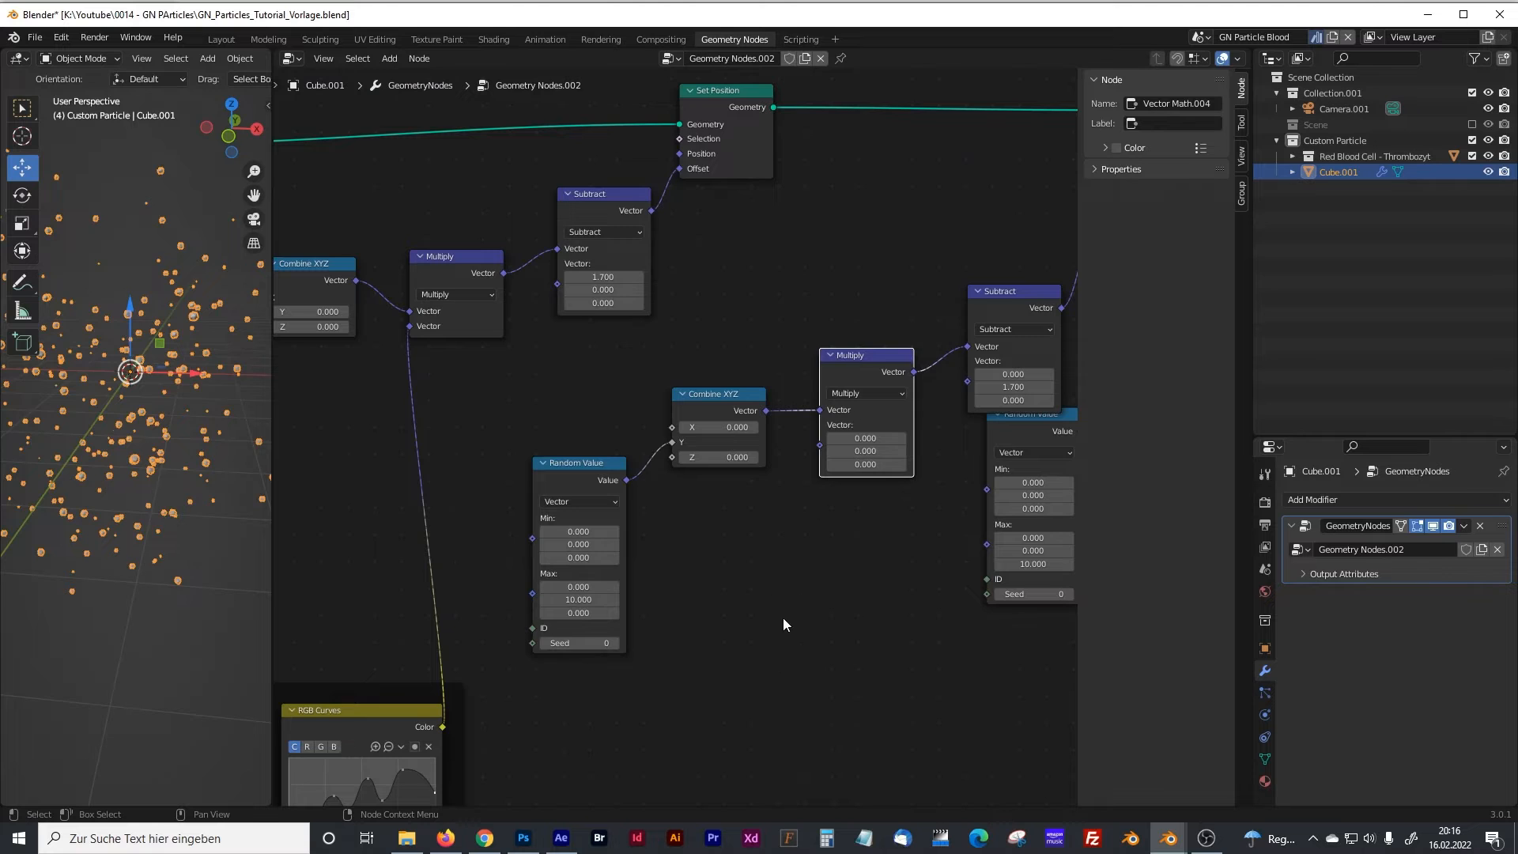
Step: Connect the duplicated frame's RGB Curves Color to the Y branch Multiply's second Vector, and shift the Z branch's Random Value and Combine XYZ nodes
middle_drag(729, 712, 833, 530)
middle_drag(736, 632, 818, 540)
middle_drag(686, 685, 789, 522)
drag(718, 587, 821, 242)
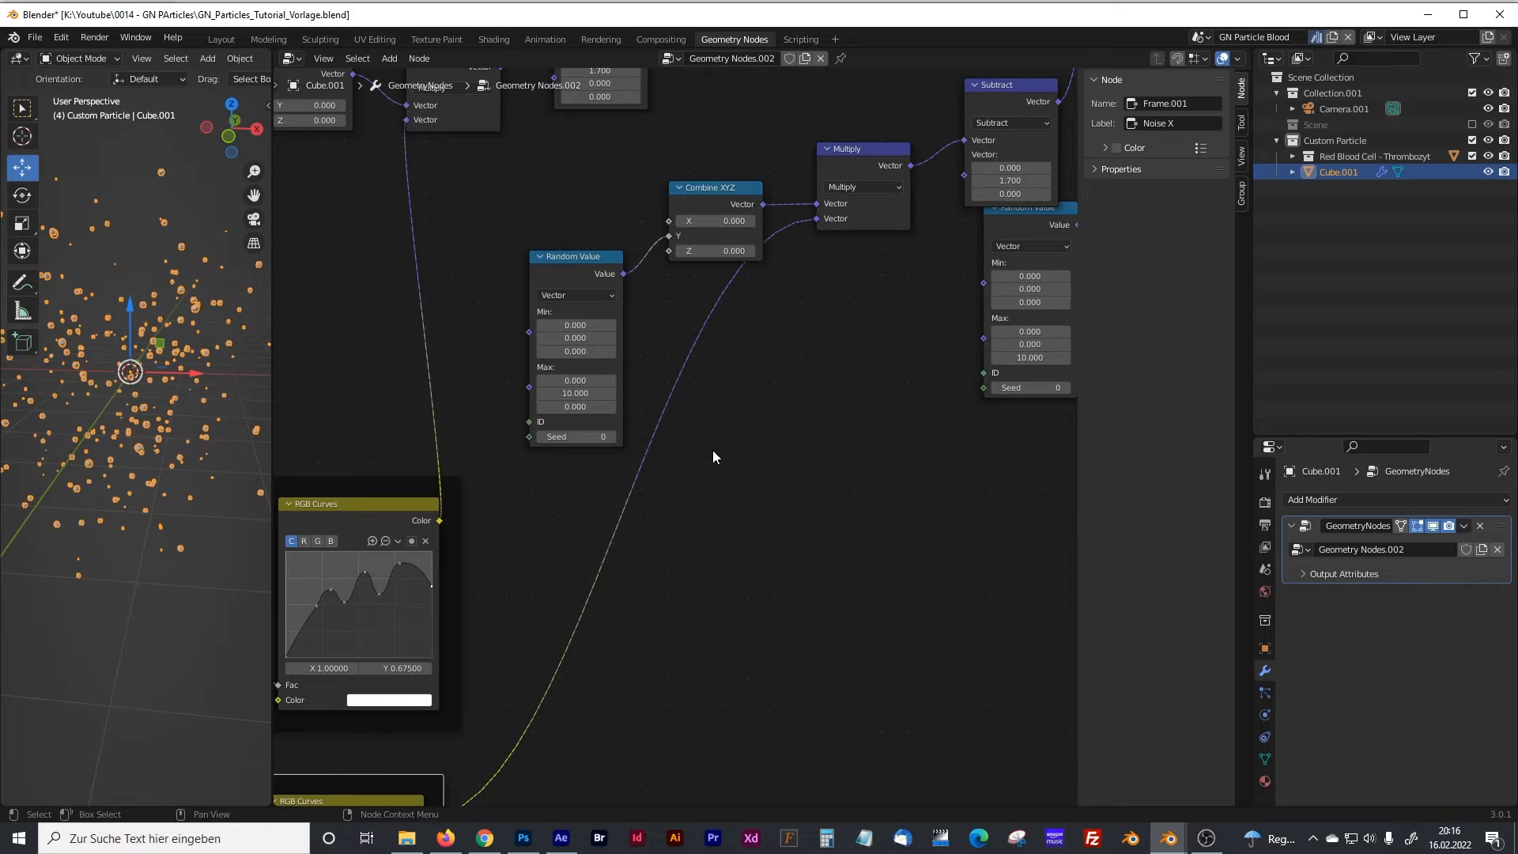
scroll(713, 449, down, 2)
drag(940, 286, 935, 345)
drag(1002, 276, 992, 296)
Step: Relabel the duplicated noise frame as Noise y
middle_drag(771, 566, 1049, 294)
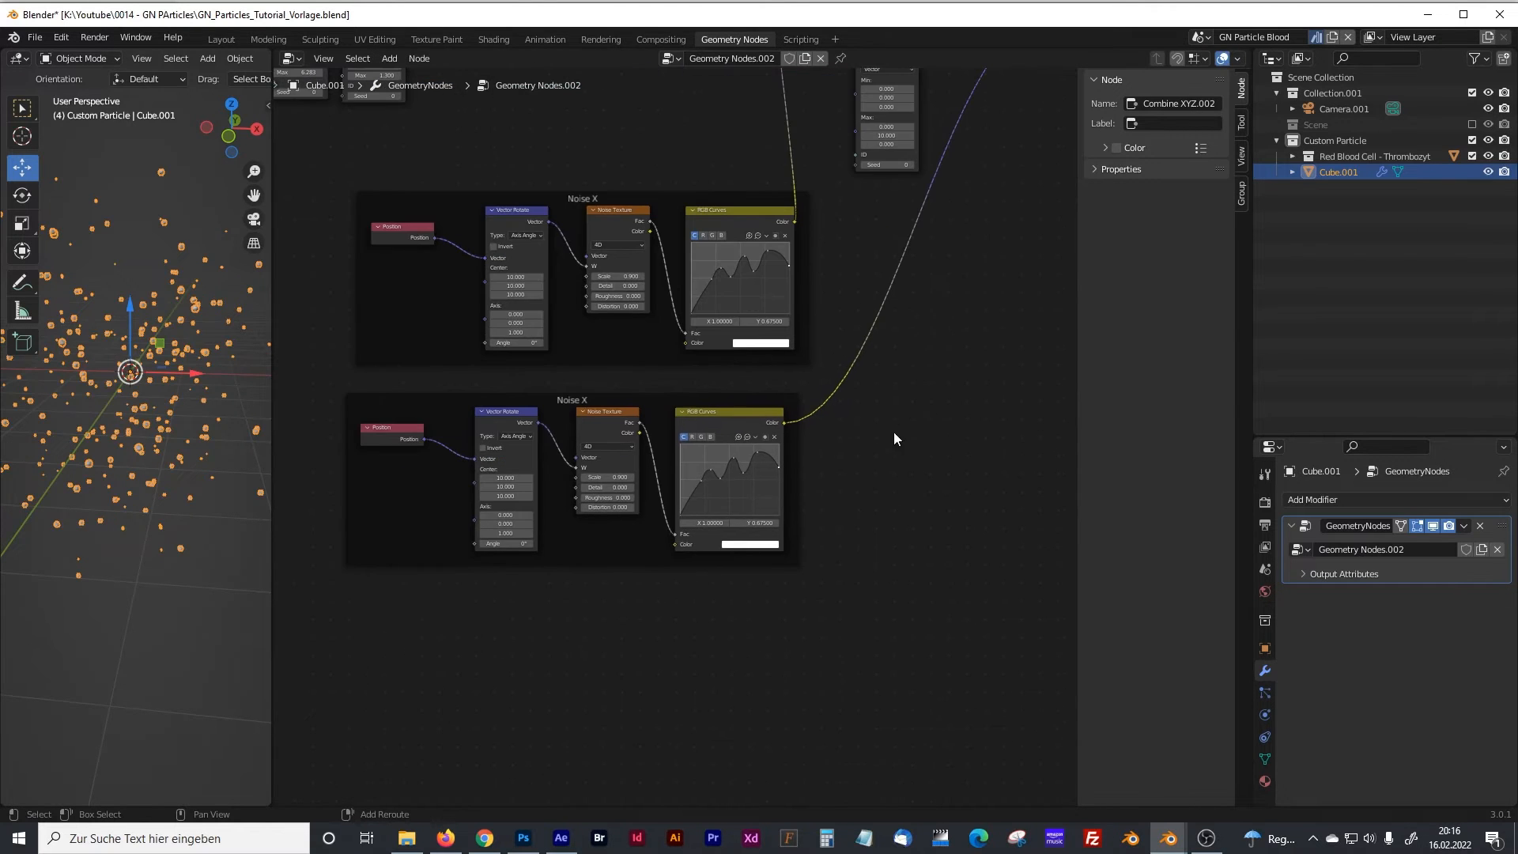
click(618, 397)
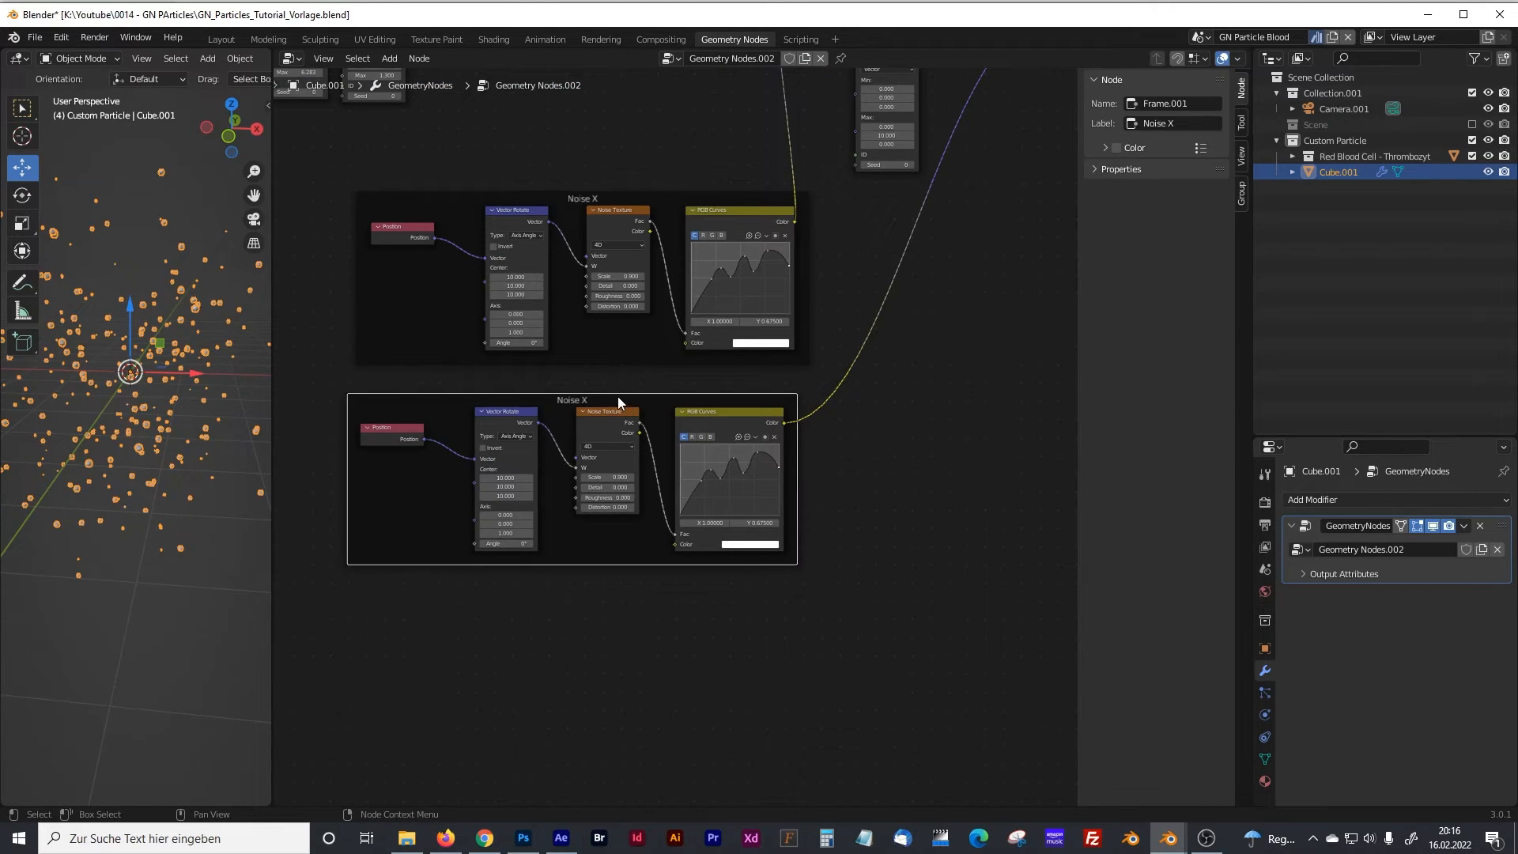
click(1184, 120)
Step: Duplicate the Noise y frame with all its nodes and place the copy below it
drag(844, 639, 316, 383)
key(shift+d)
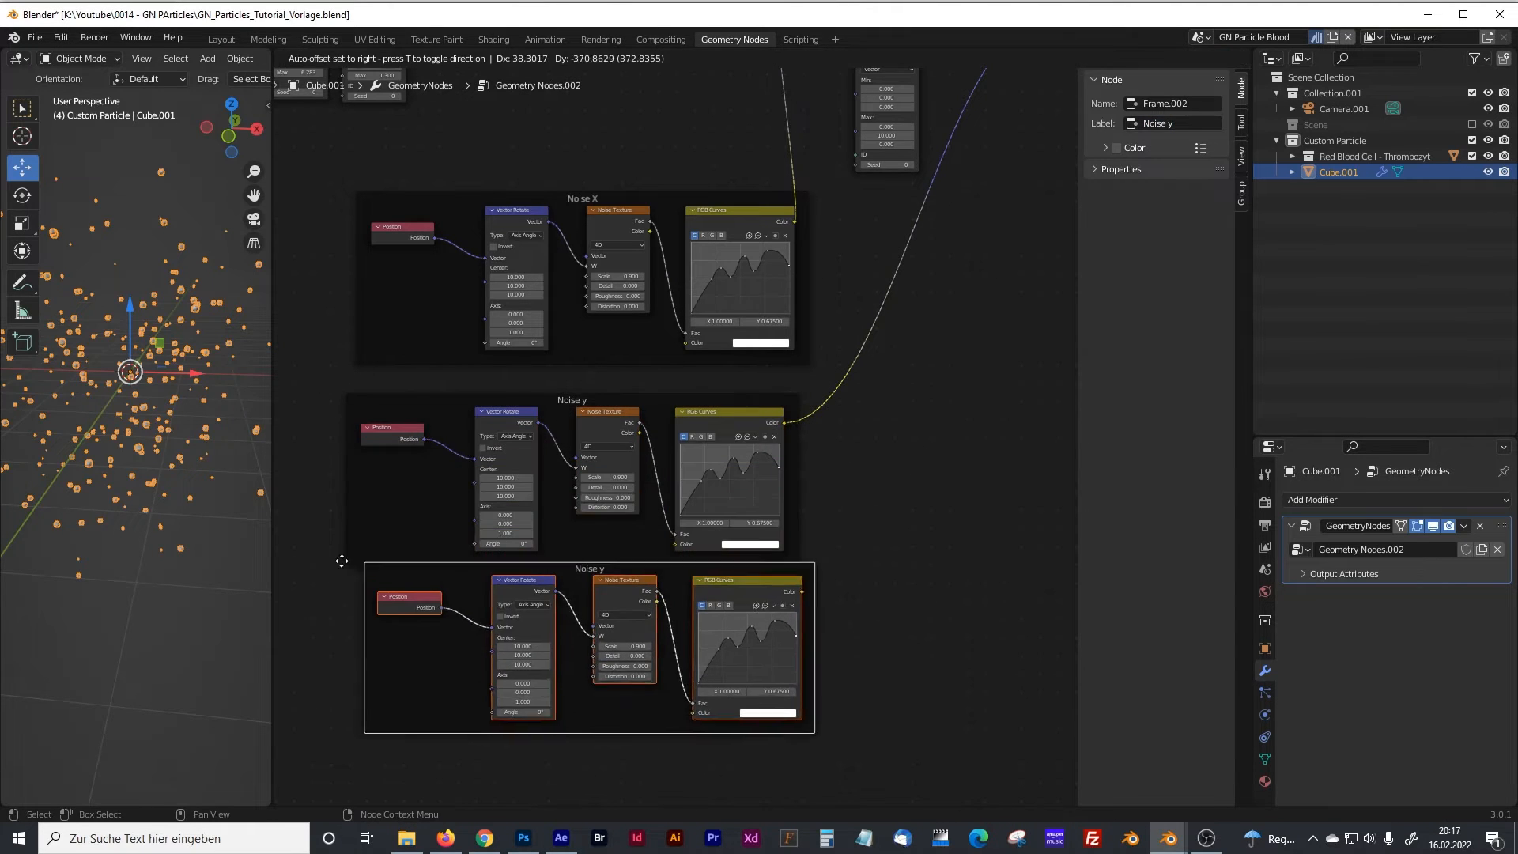
click(338, 587)
drag(799, 632, 897, 542)
right_click(896, 535)
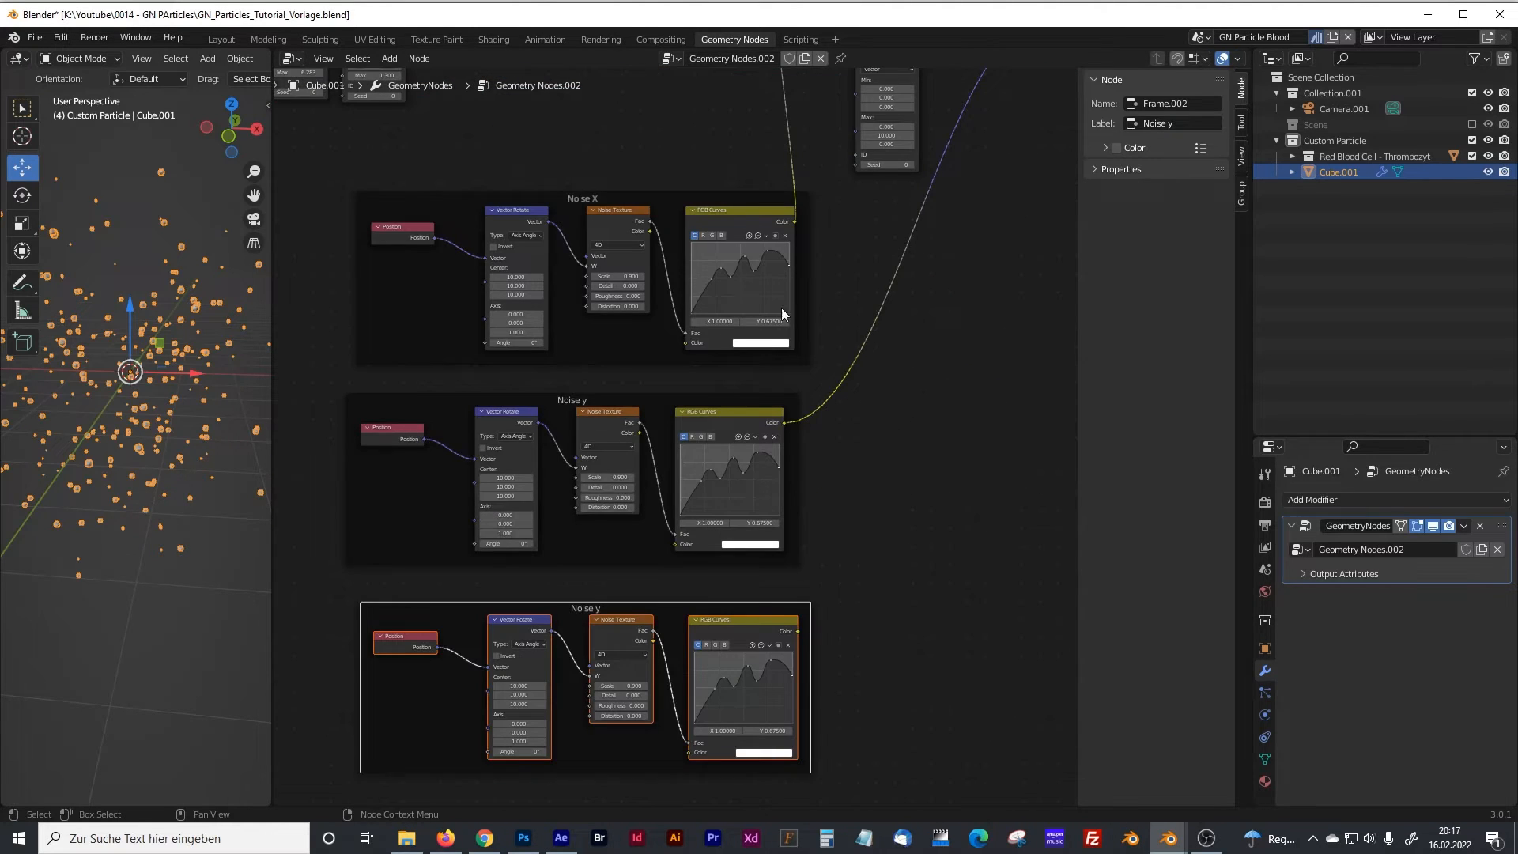
Step: Shift the Z branch's Random Value and Combine XYZ nodes, and insert a Multiply copy between Combine XYZ and Subtract
middle_drag(1044, 203, 796, 510)
middle_drag(969, 506, 702, 593)
scroll(775, 549, up, 7)
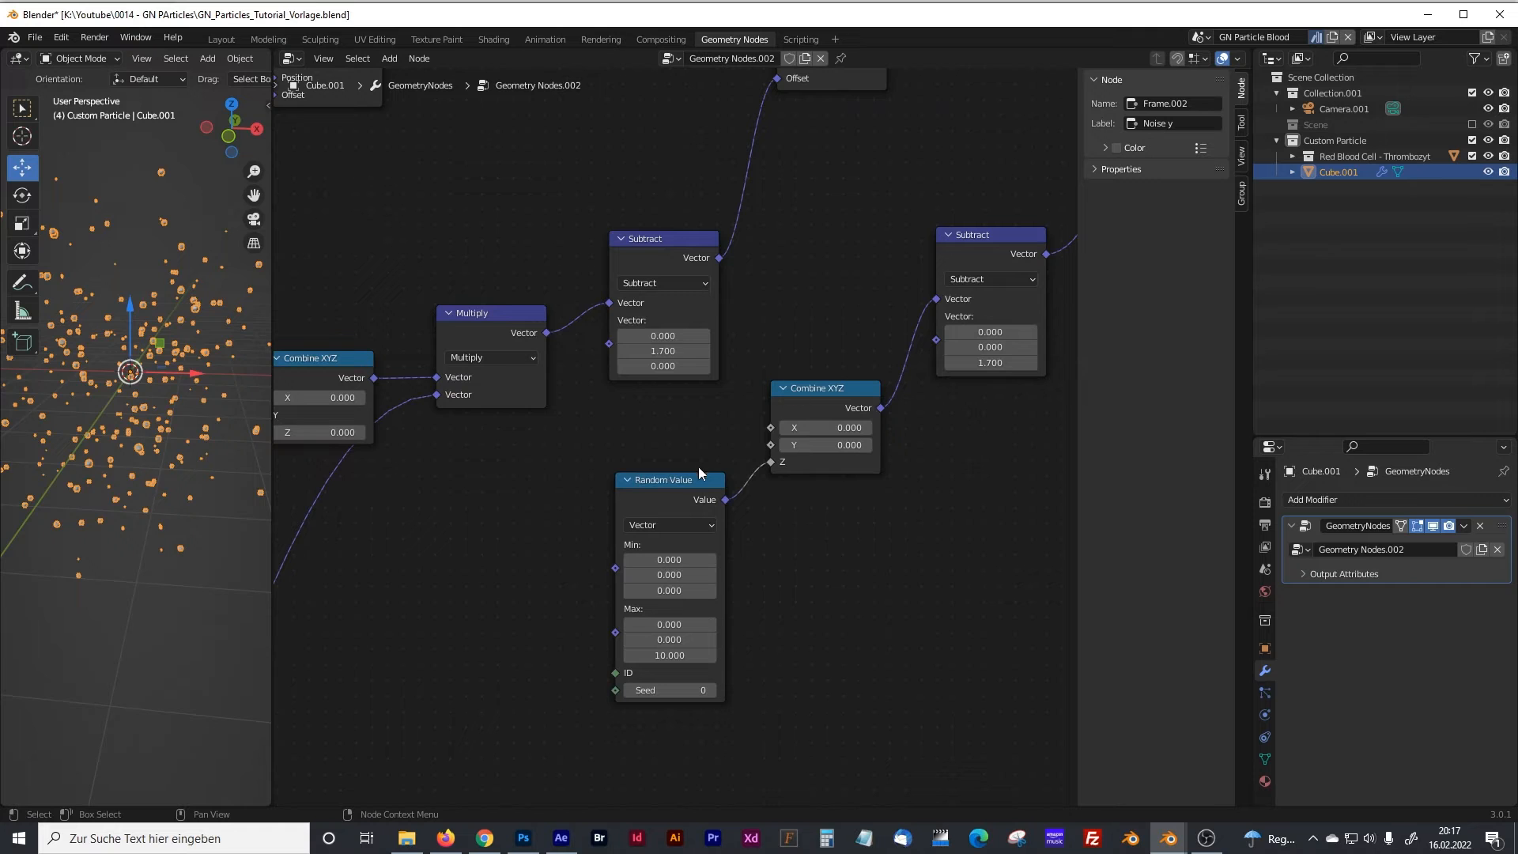
click(789, 390)
shift+click(675, 480)
drag(814, 387, 699, 464)
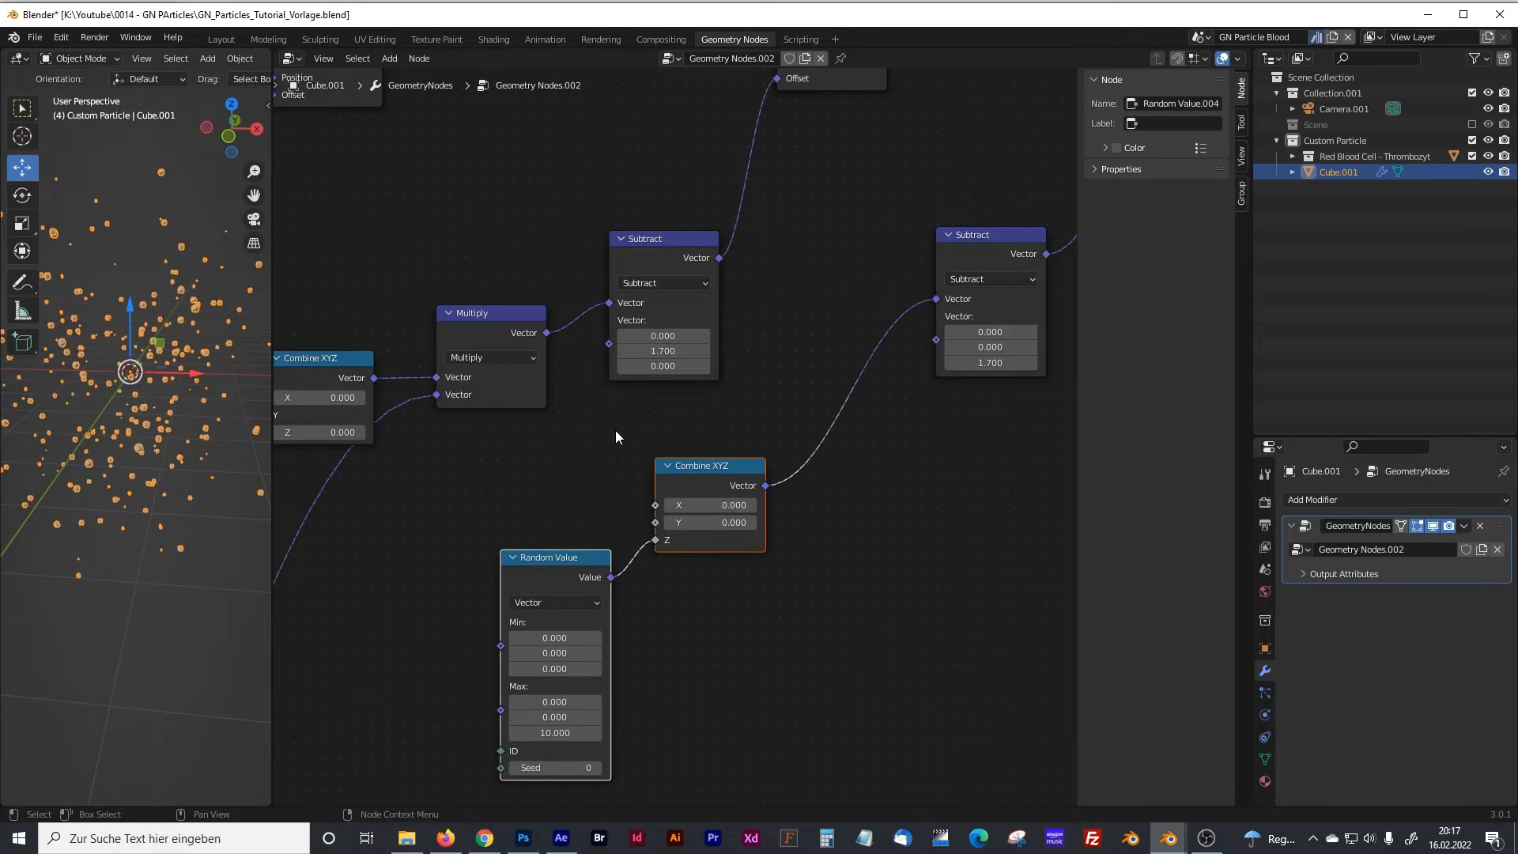
click(510, 313)
key(shift+d)
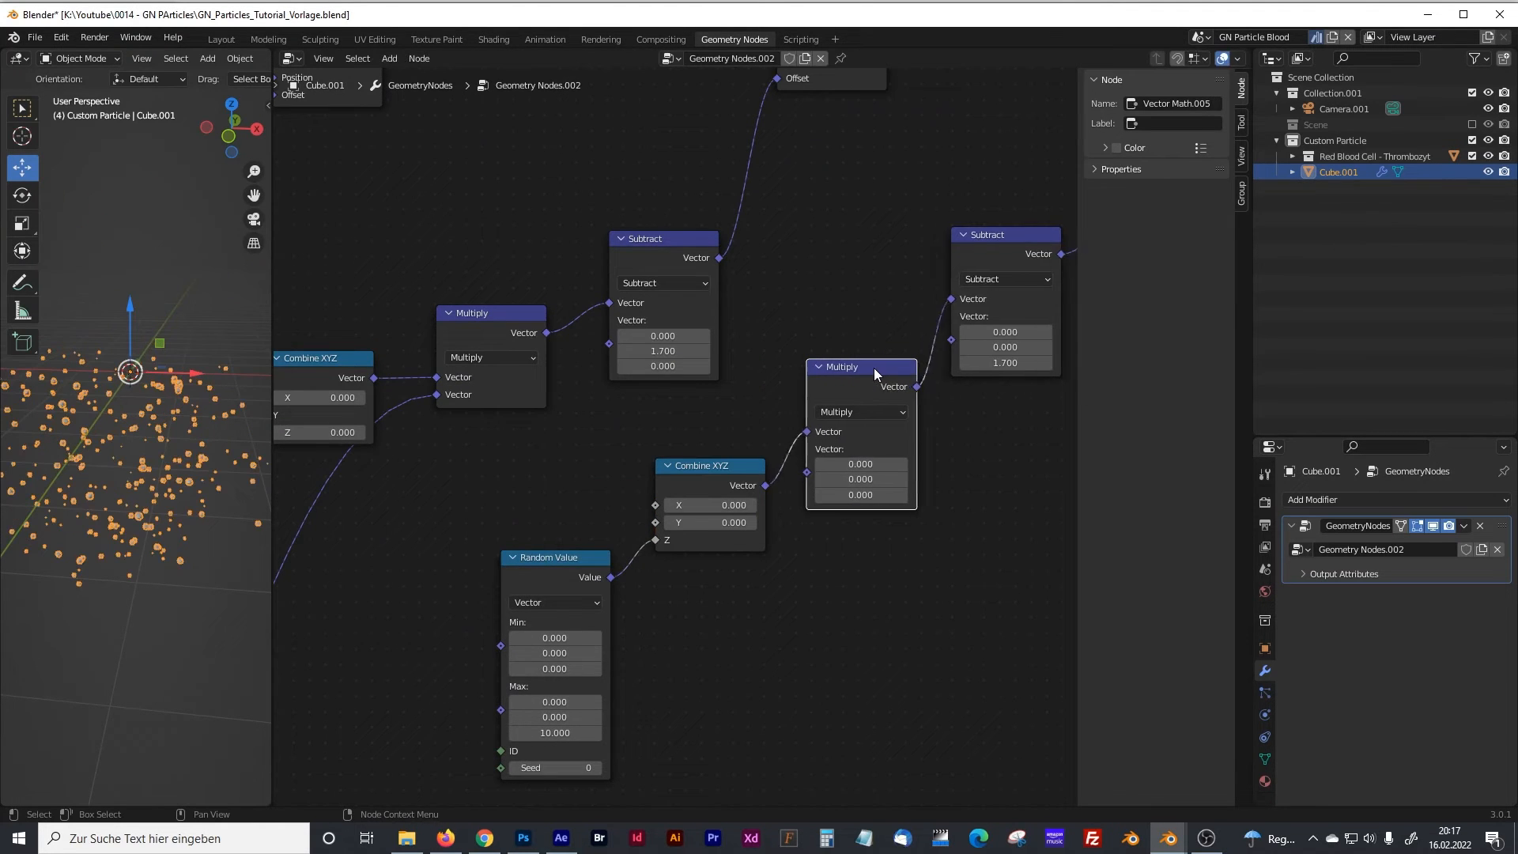
click(896, 368)
Step: Nudge the Z branch's Random Value up, and connect the third noise frame's RGB Curves Color to the Z branch Multiply's second Vector
drag(588, 566, 588, 521)
scroll(896, 604, down, 5)
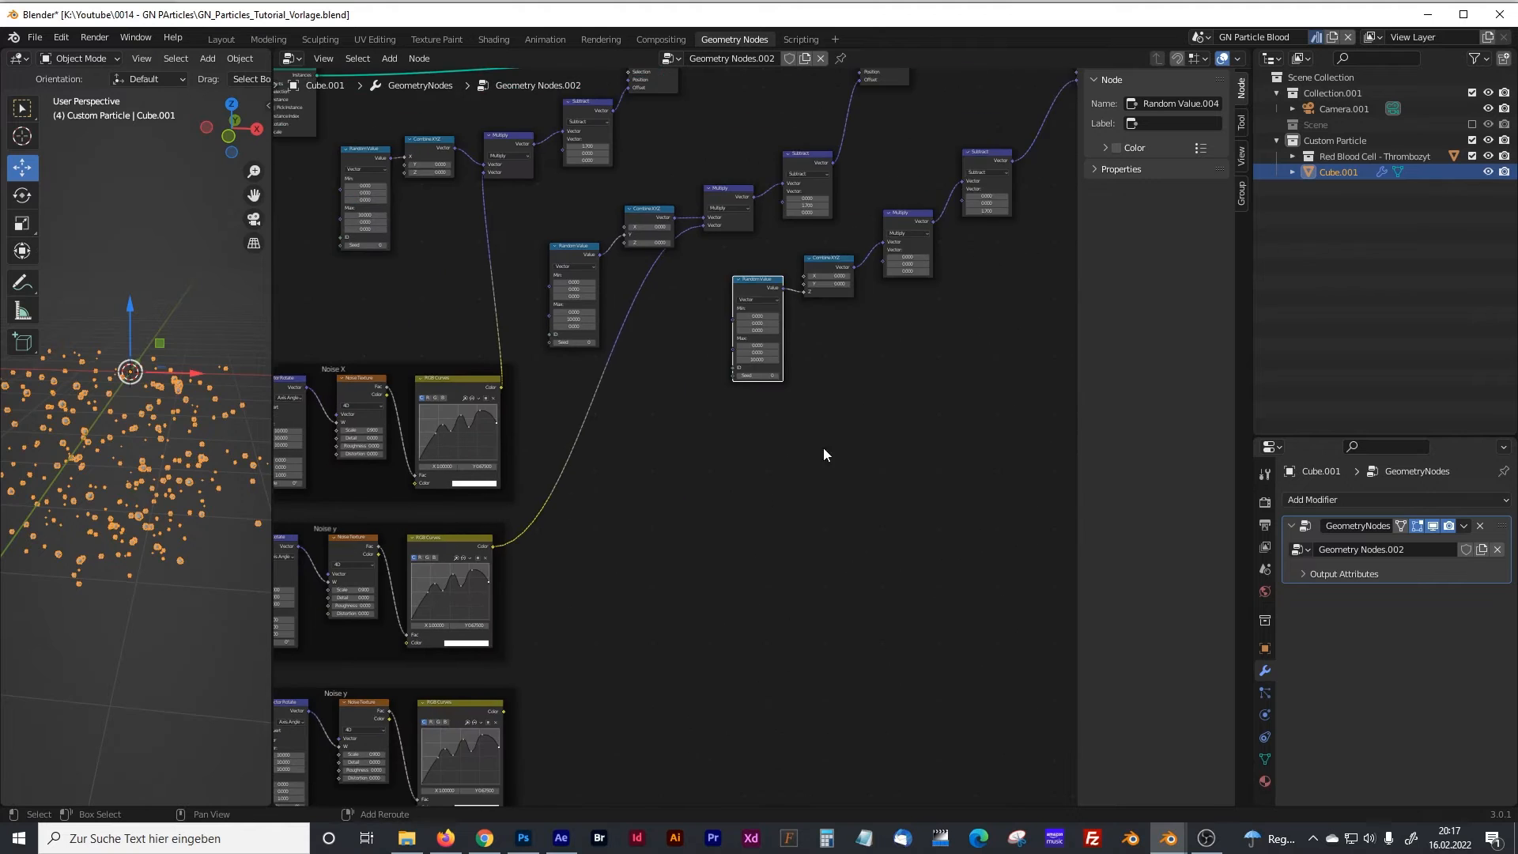
drag(635, 589, 865, 249)
Step: Try a different Vector Rotate angle in the Noise X frame, and set it back to 0°
middle_drag(616, 665, 899, 509)
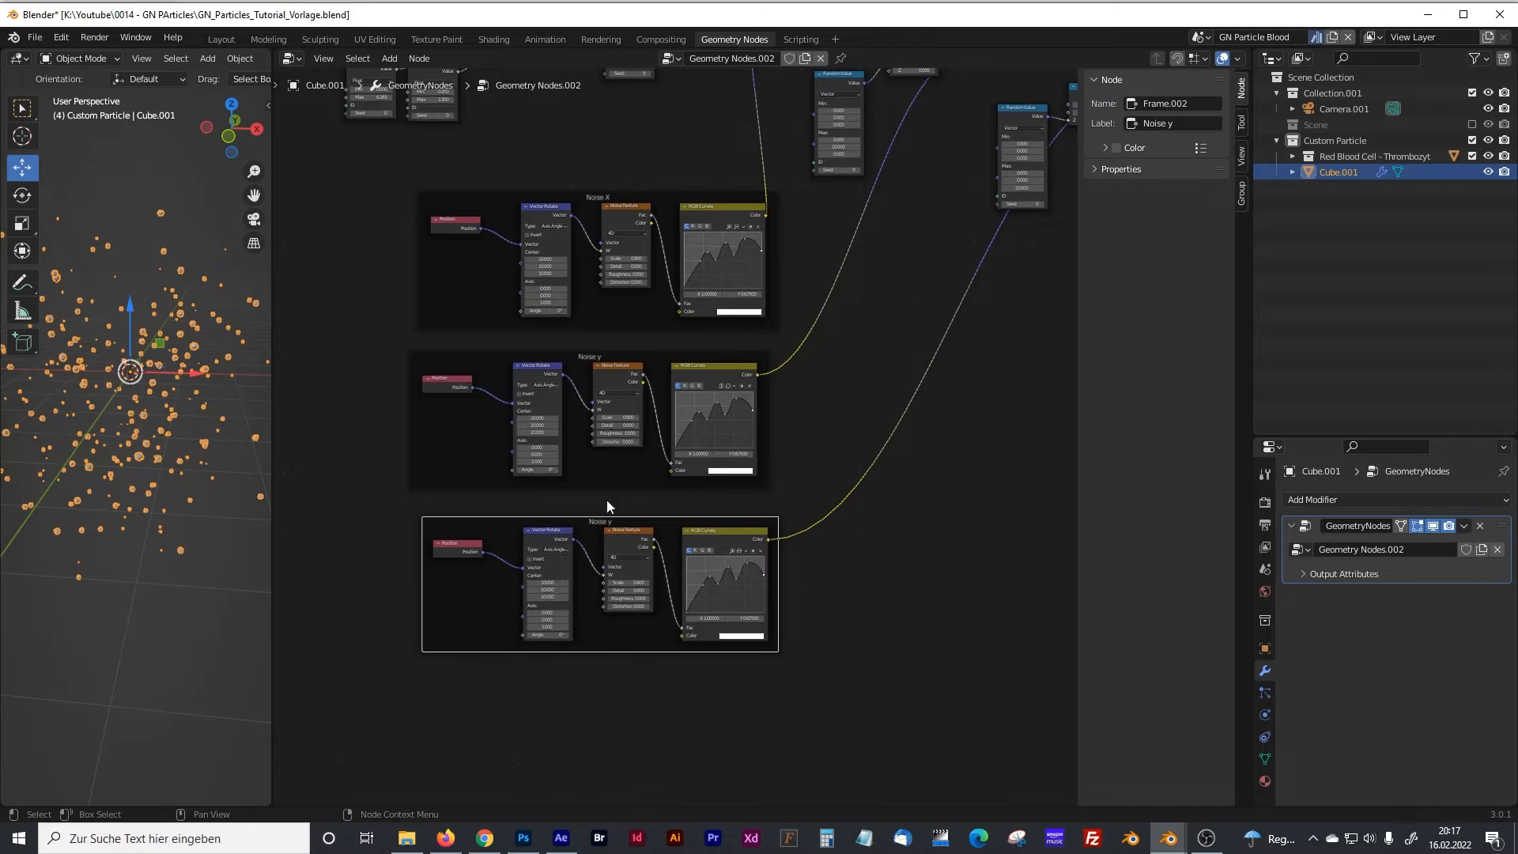
scroll(520, 511, up, 3)
middle_drag(637, 593, 786, 557)
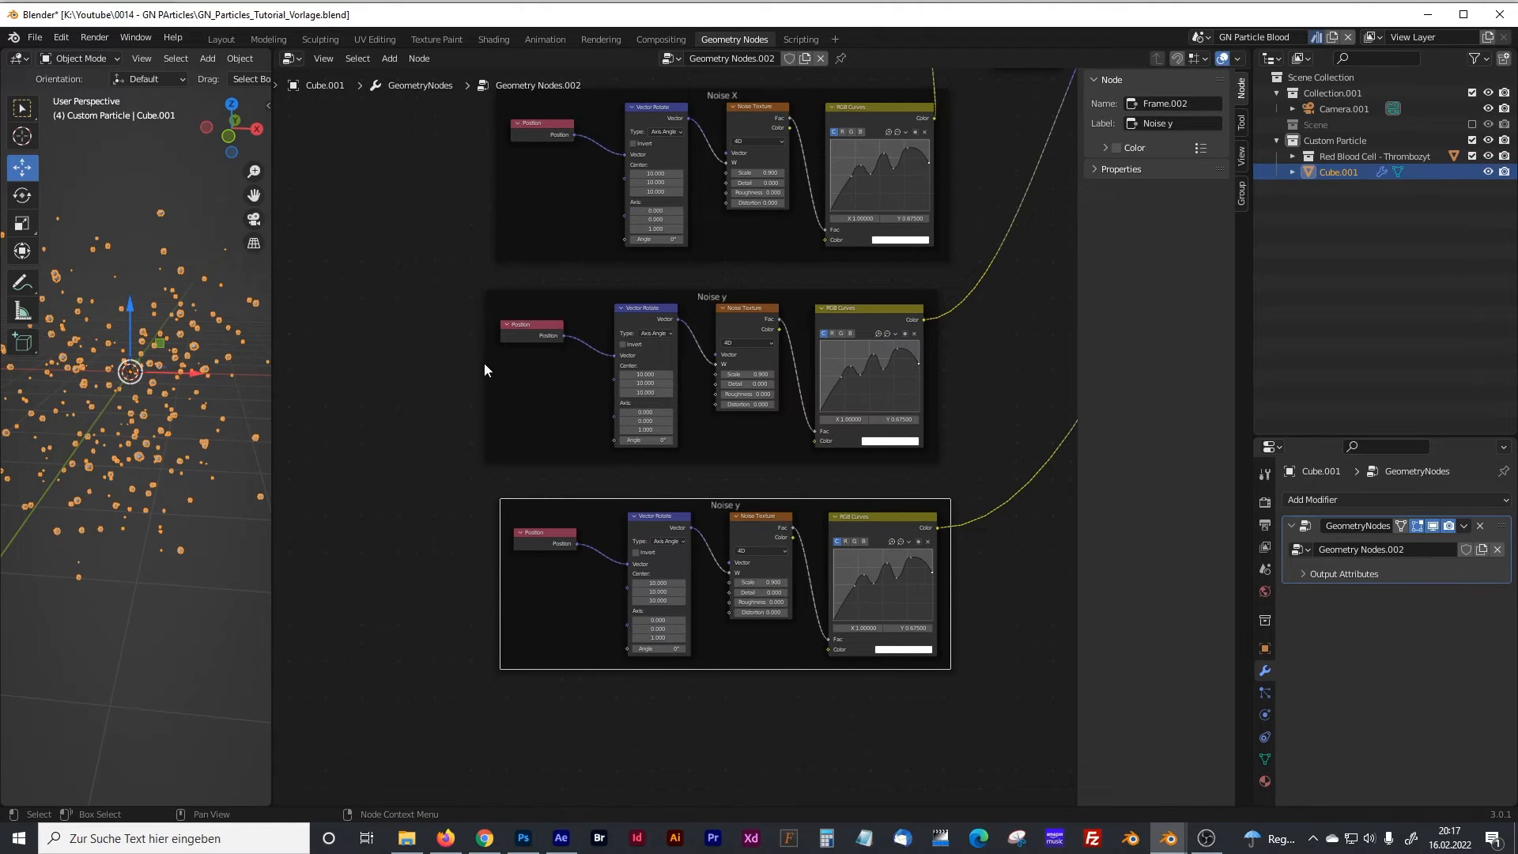
middle_drag(484, 362, 454, 473)
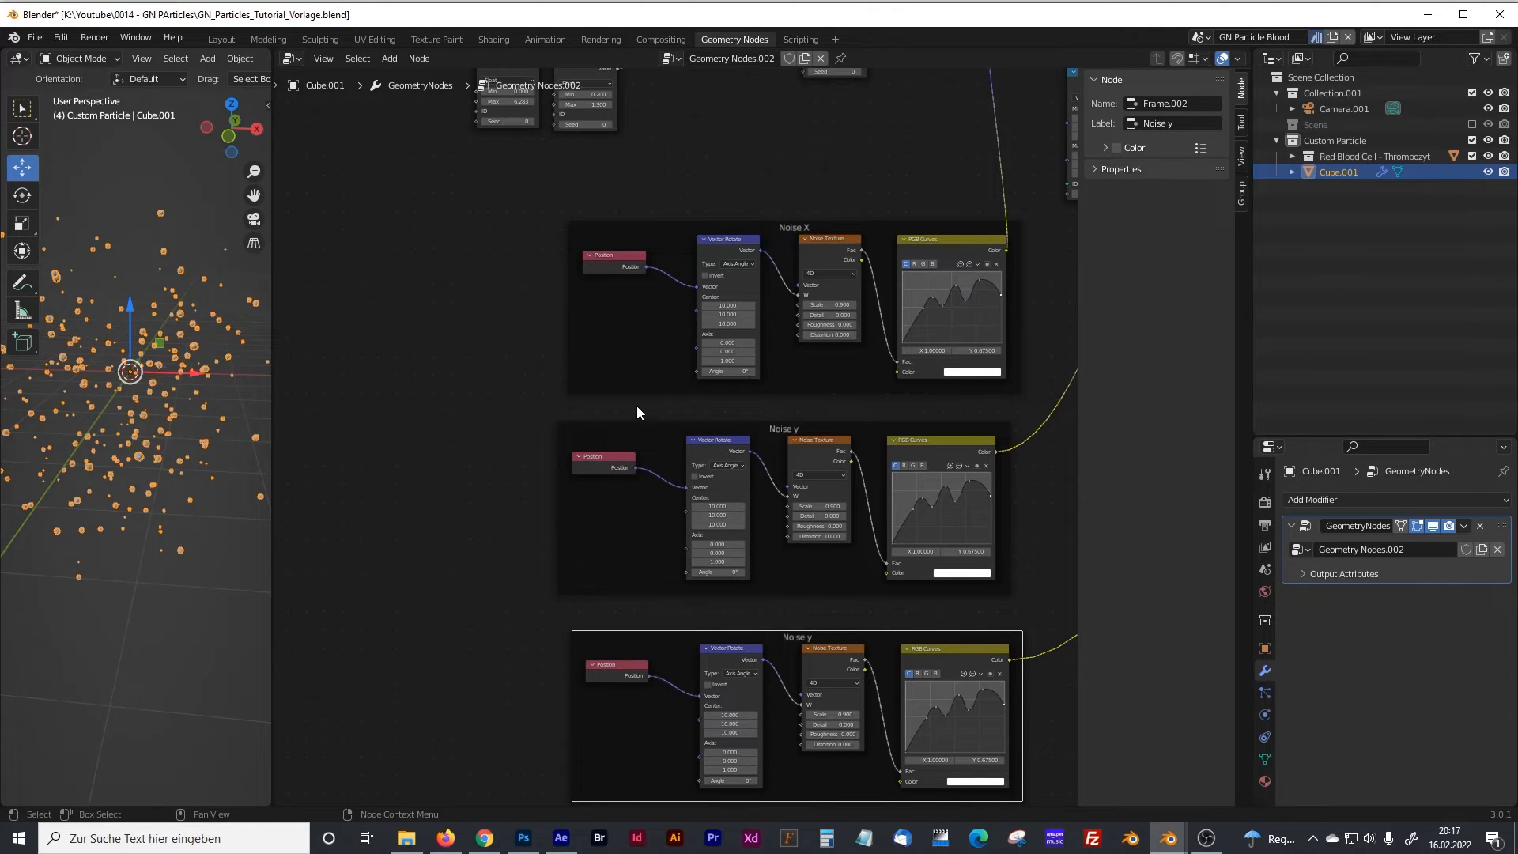
scroll(638, 407, up, 3)
shift+middle_drag(638, 405, 692, 375)
shift+middle_drag(499, 369, 582, 363)
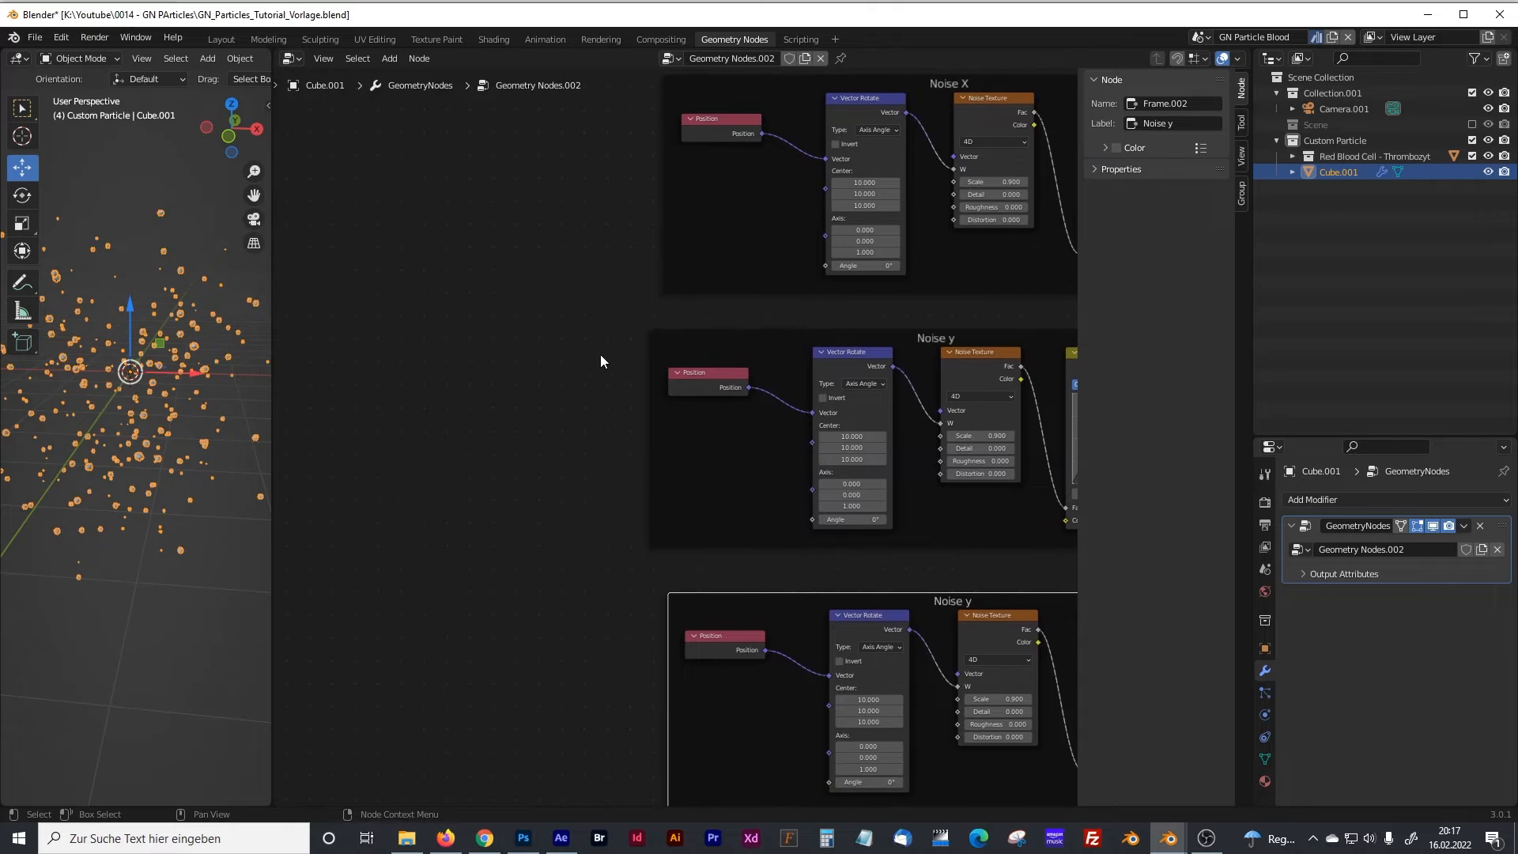
drag(848, 265, 859, 267)
click(859, 266)
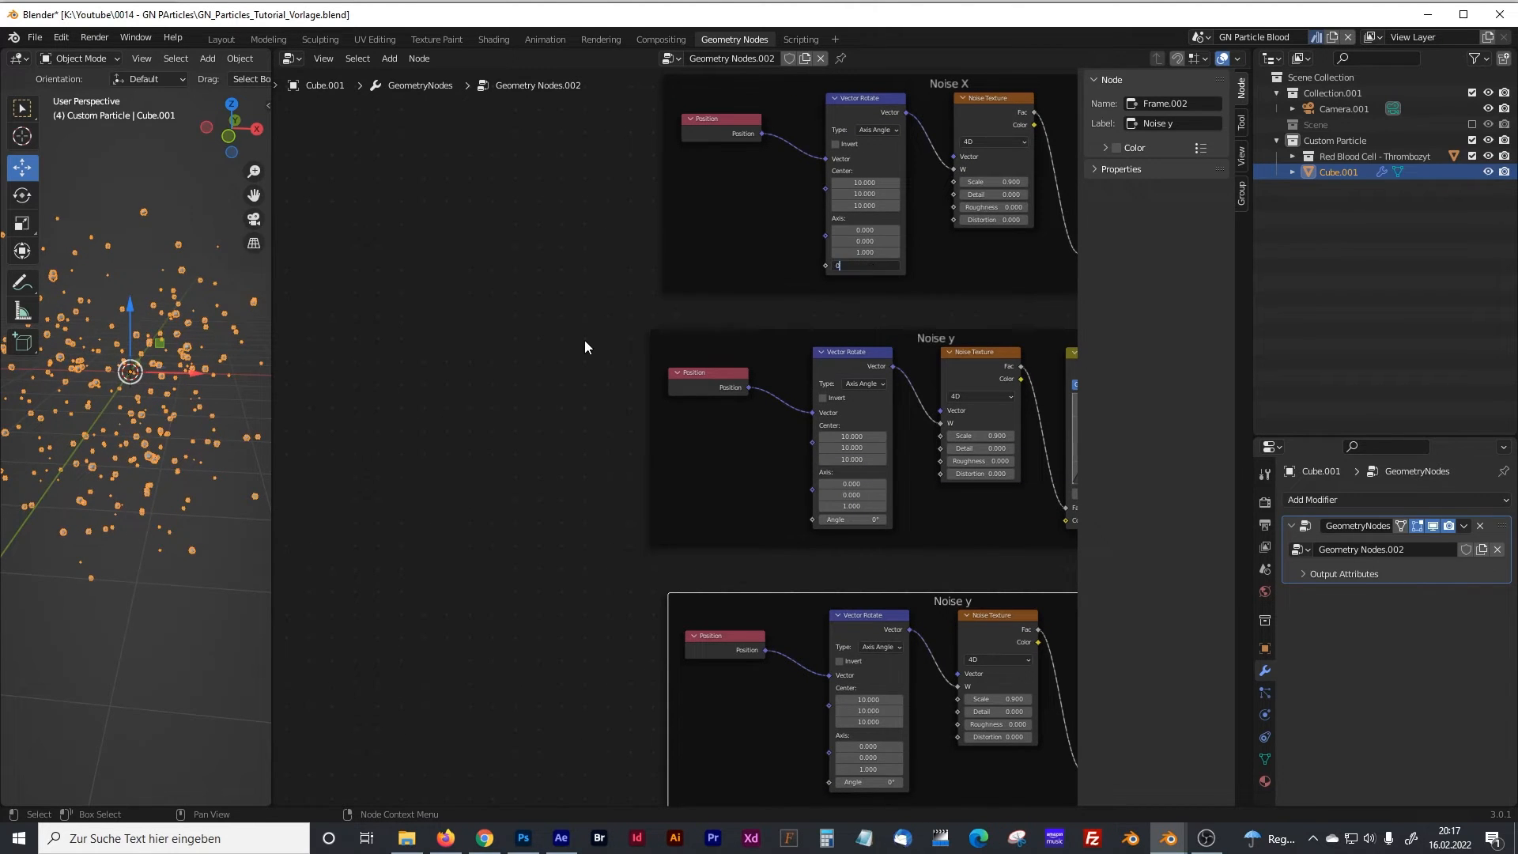
text(0)
key(Return)
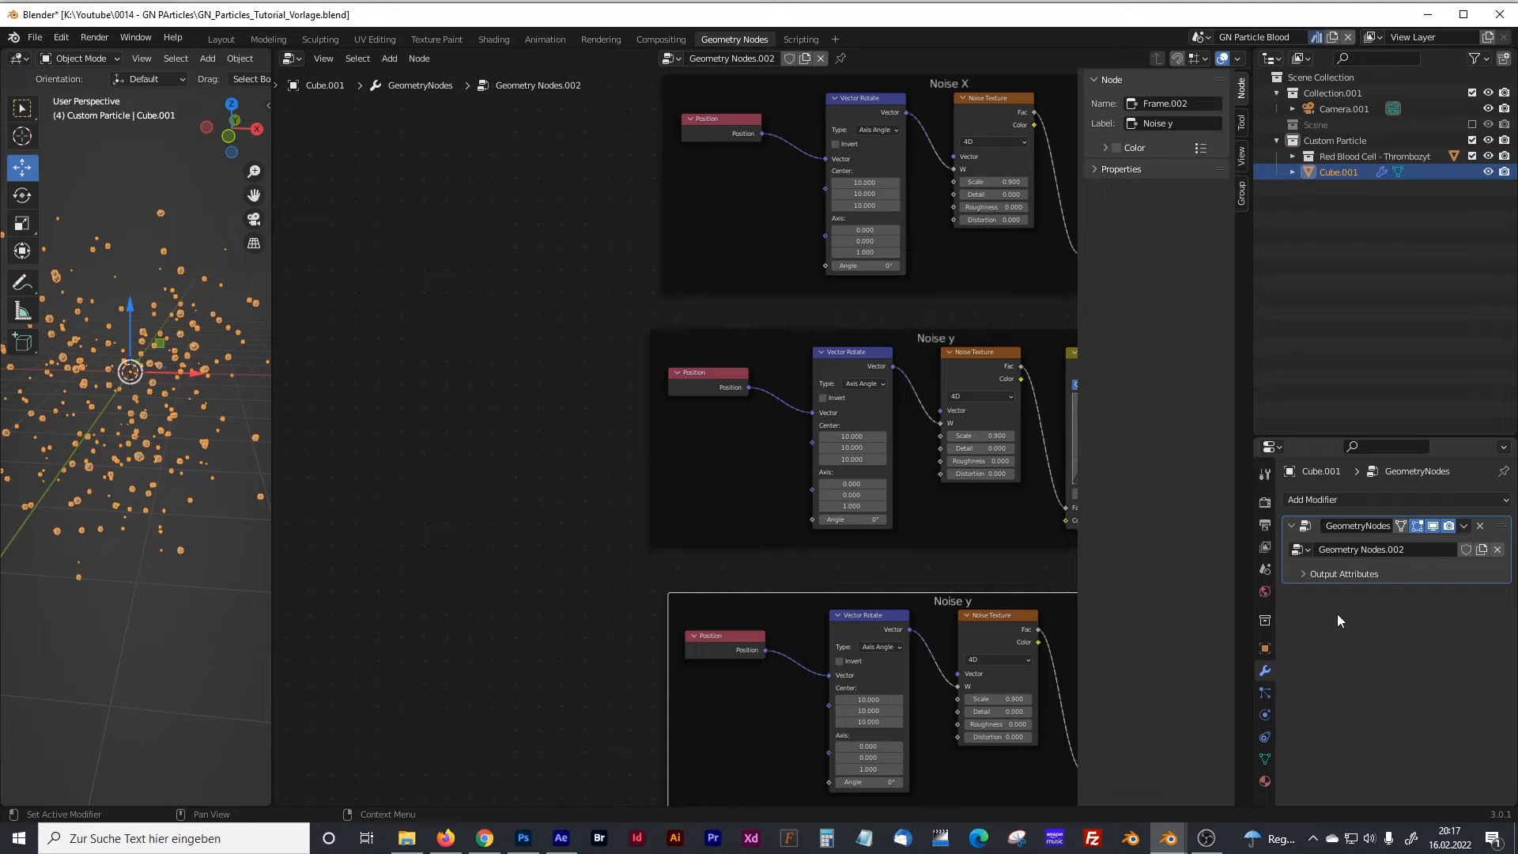
Step: Add a Value node to the left of the three noise frames
click(449, 415)
key(shift+a)
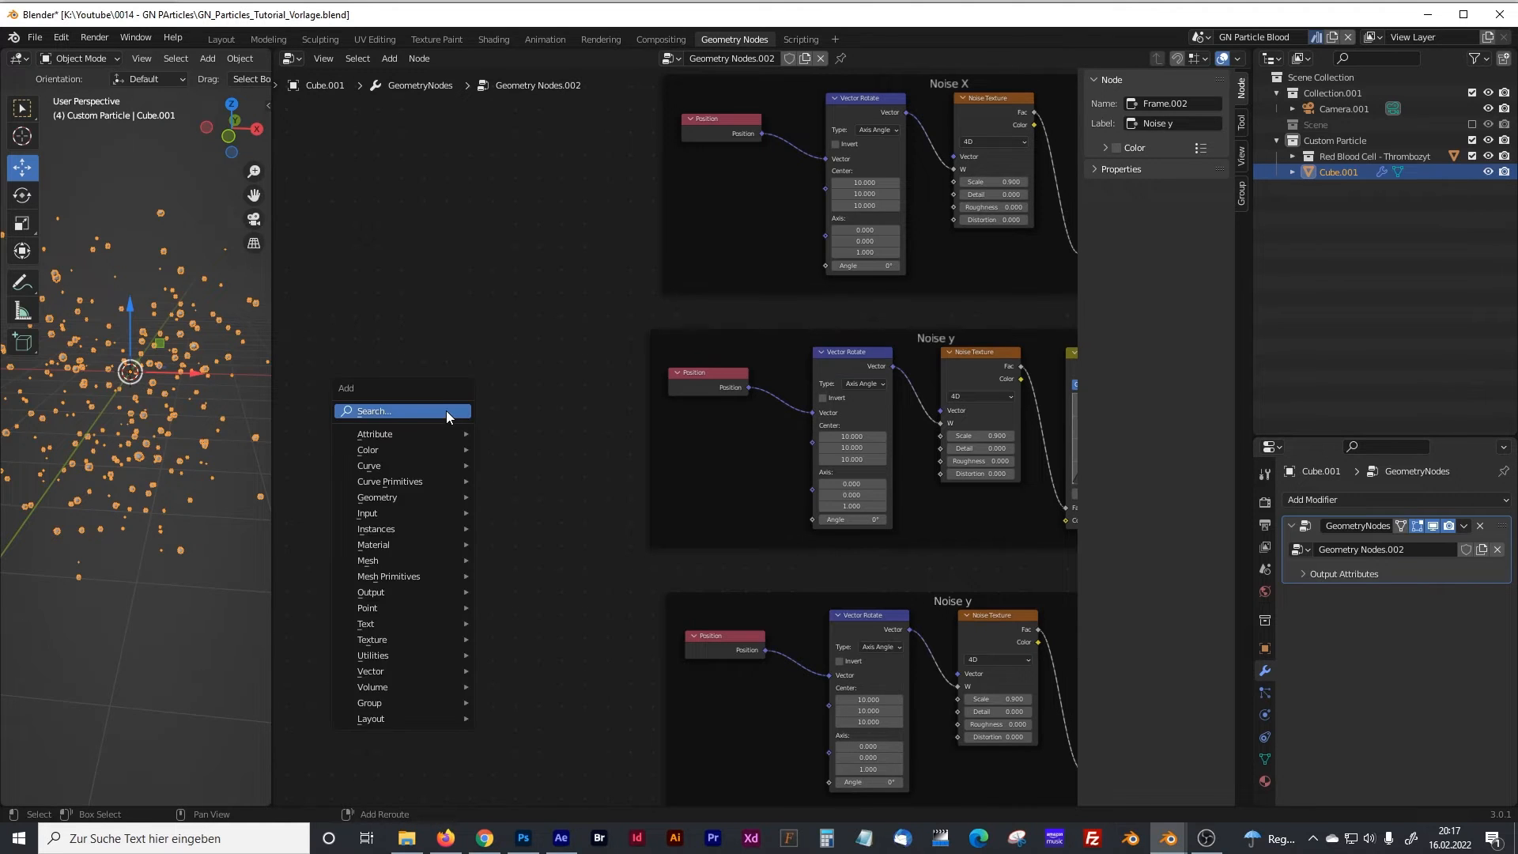
click(446, 410)
text(val)
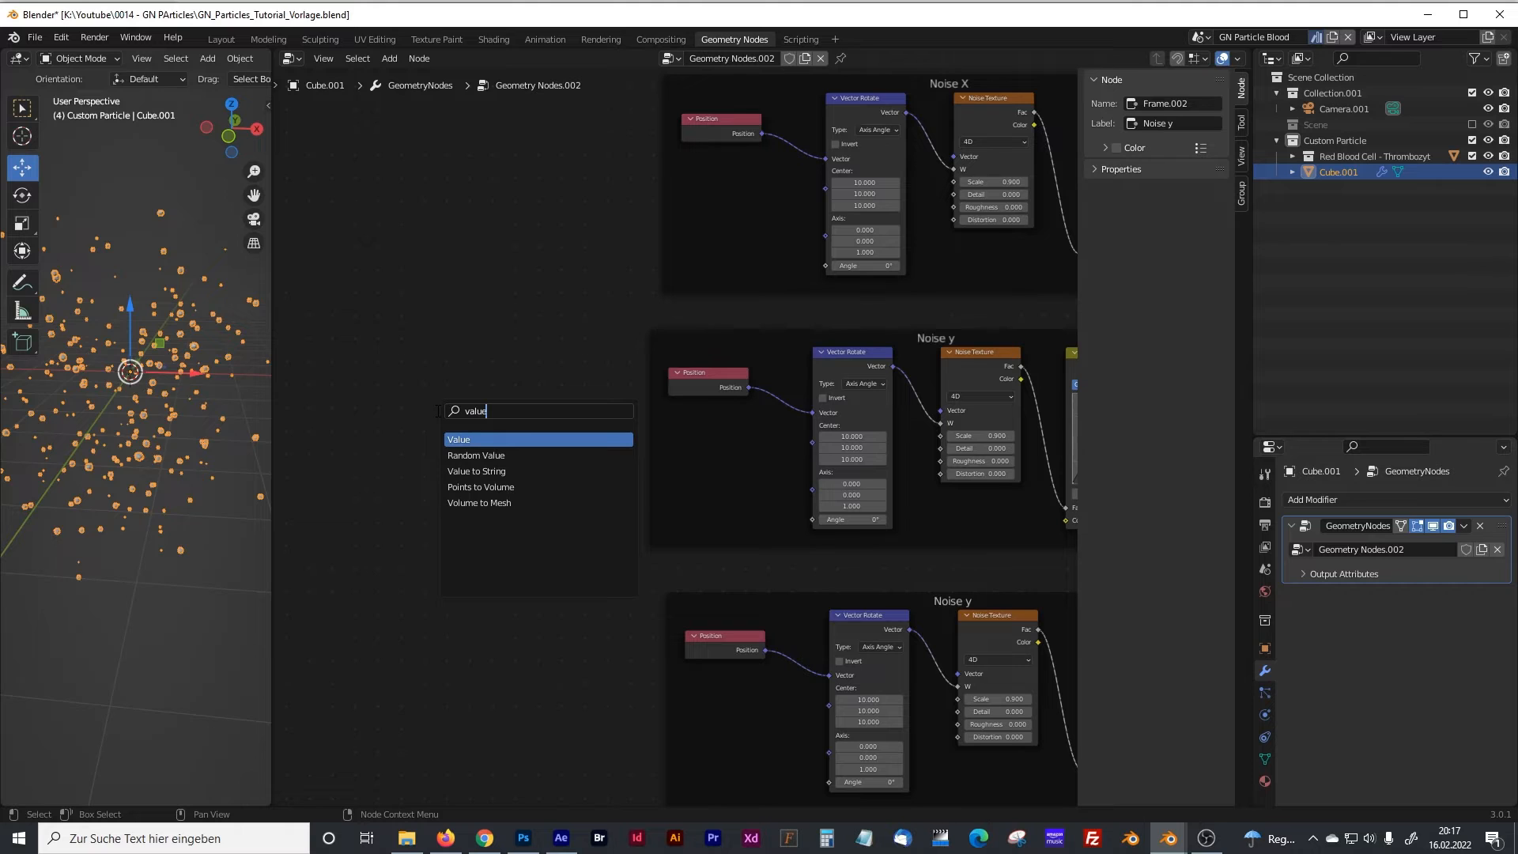
text(ue)
click(460, 440)
click(466, 291)
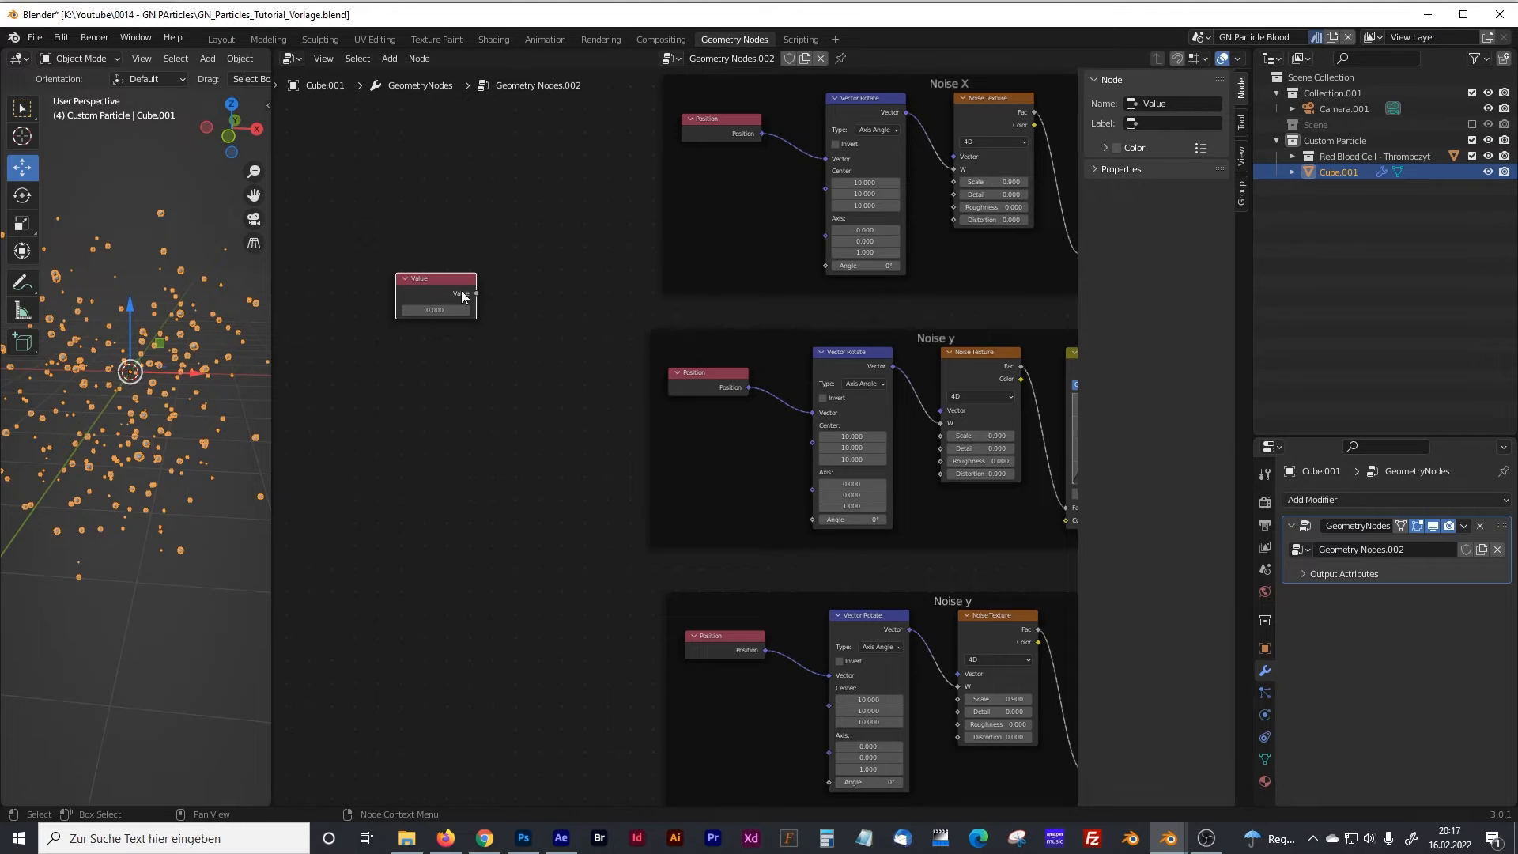
Step: Connect the Value node's output to the Angle input of the Vector Rotate node in all three noise frames
drag(476, 293, 825, 266)
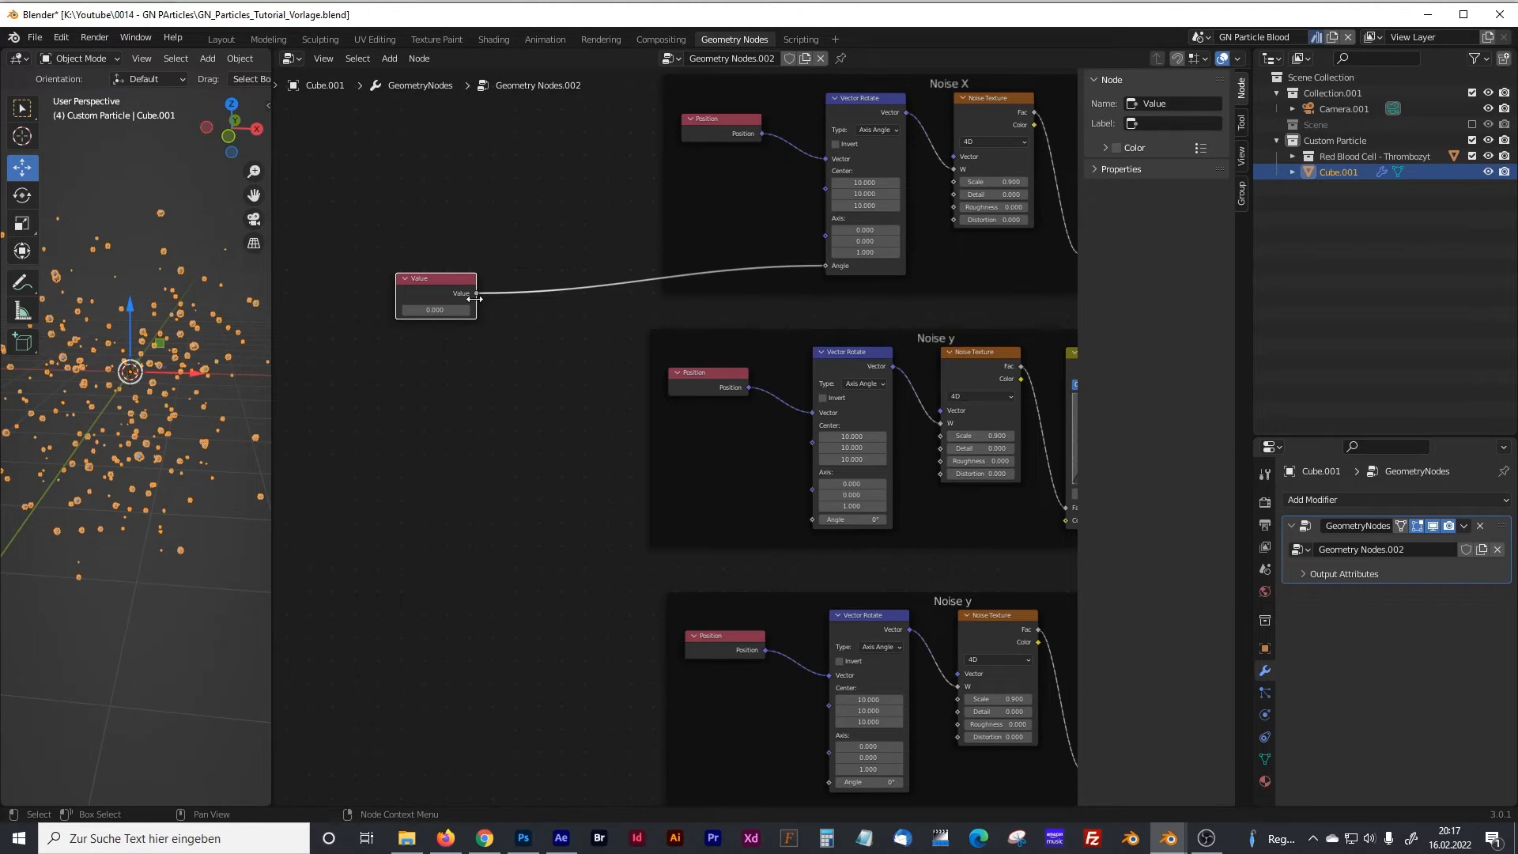
drag(476, 293, 812, 520)
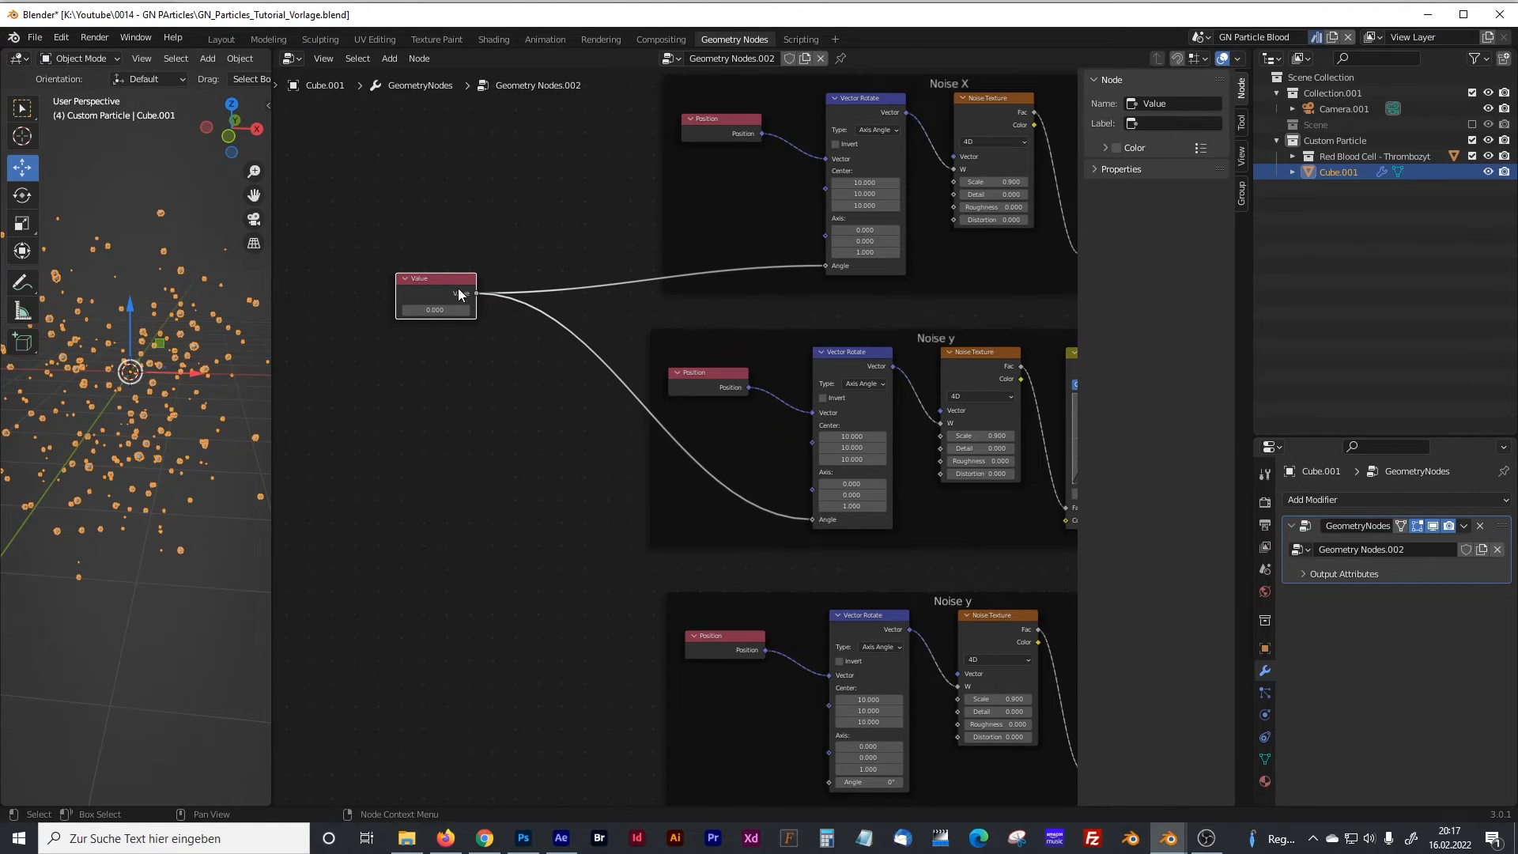
drag(476, 293, 538, 462)
drag(478, 293, 829, 783)
middle_drag(532, 501, 491, 396)
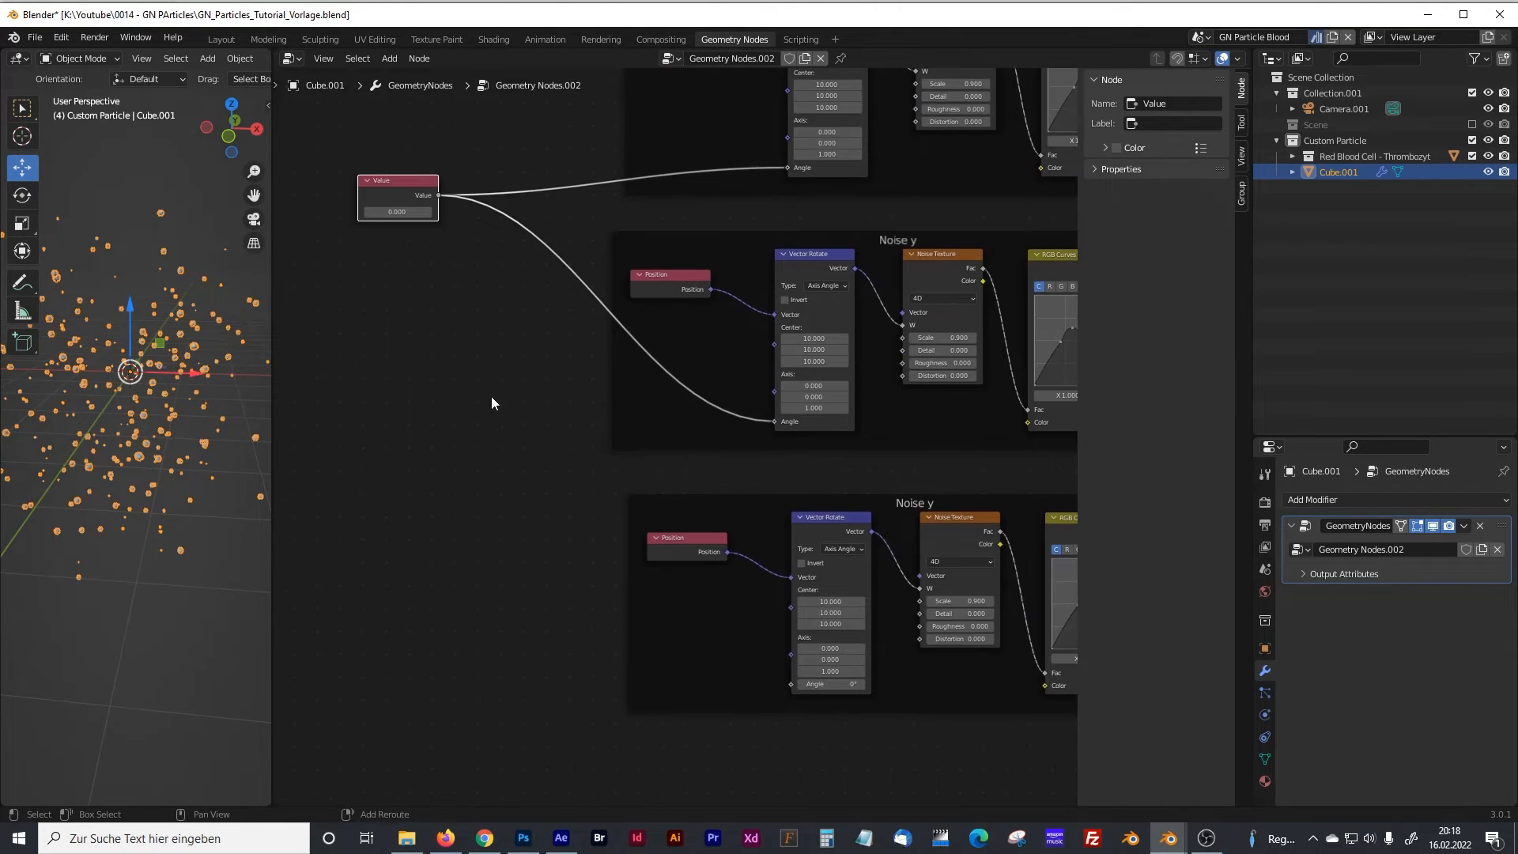
drag(439, 198, 791, 684)
Step: Widen the 3D viewport and try varying the Value node, to about 6.8, to rotate all three noises
drag(273, 310, 458, 332)
middle_drag(509, 339, 607, 302)
drag(607, 302, 1031, 321)
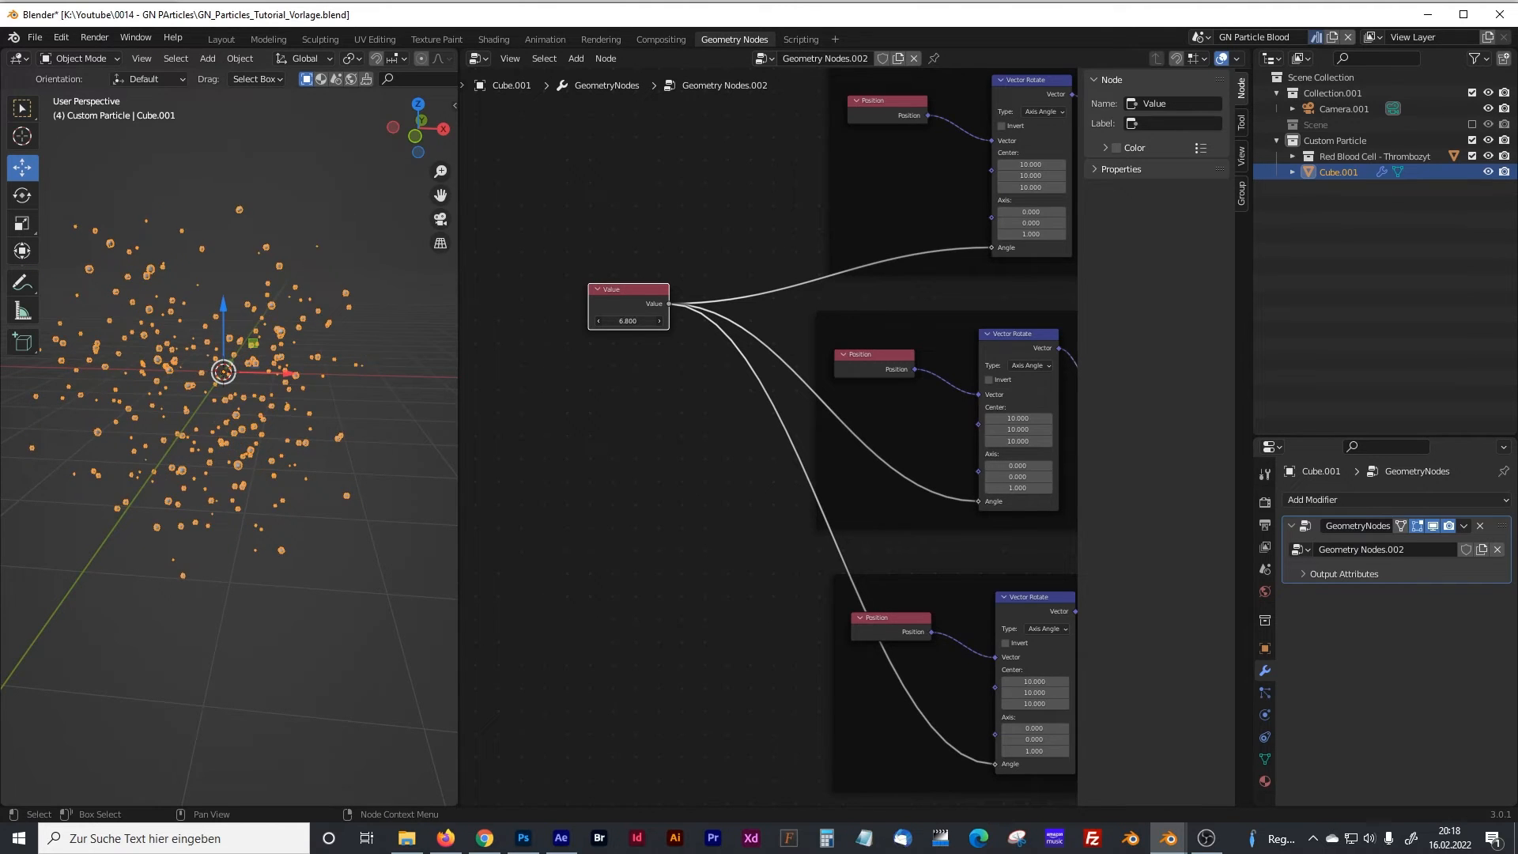
Step: Spread the Position, Vector Rotate and Noise Texture nodes in the Noise X frame to open a gap before the Noise Texture
middle_drag(637, 389, 515, 436)
scroll(556, 300, up, 4)
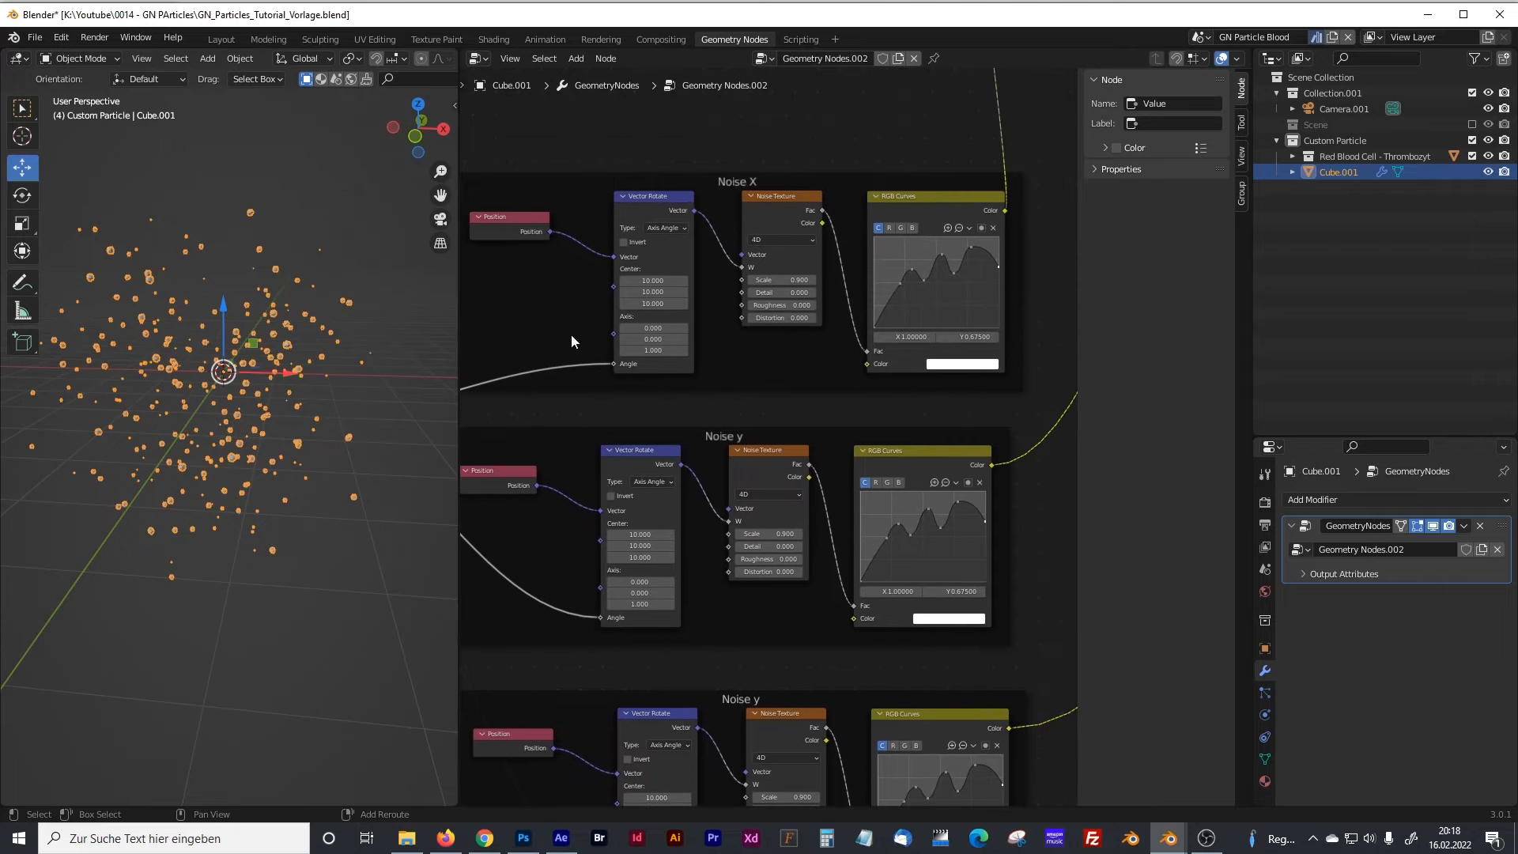
drag(522, 220, 504, 216)
mouse_move(629, 208)
mouse_down()
mouse_move(599, 207)
mouse_move(629, 200)
mouse_up()
drag(748, 198, 766, 197)
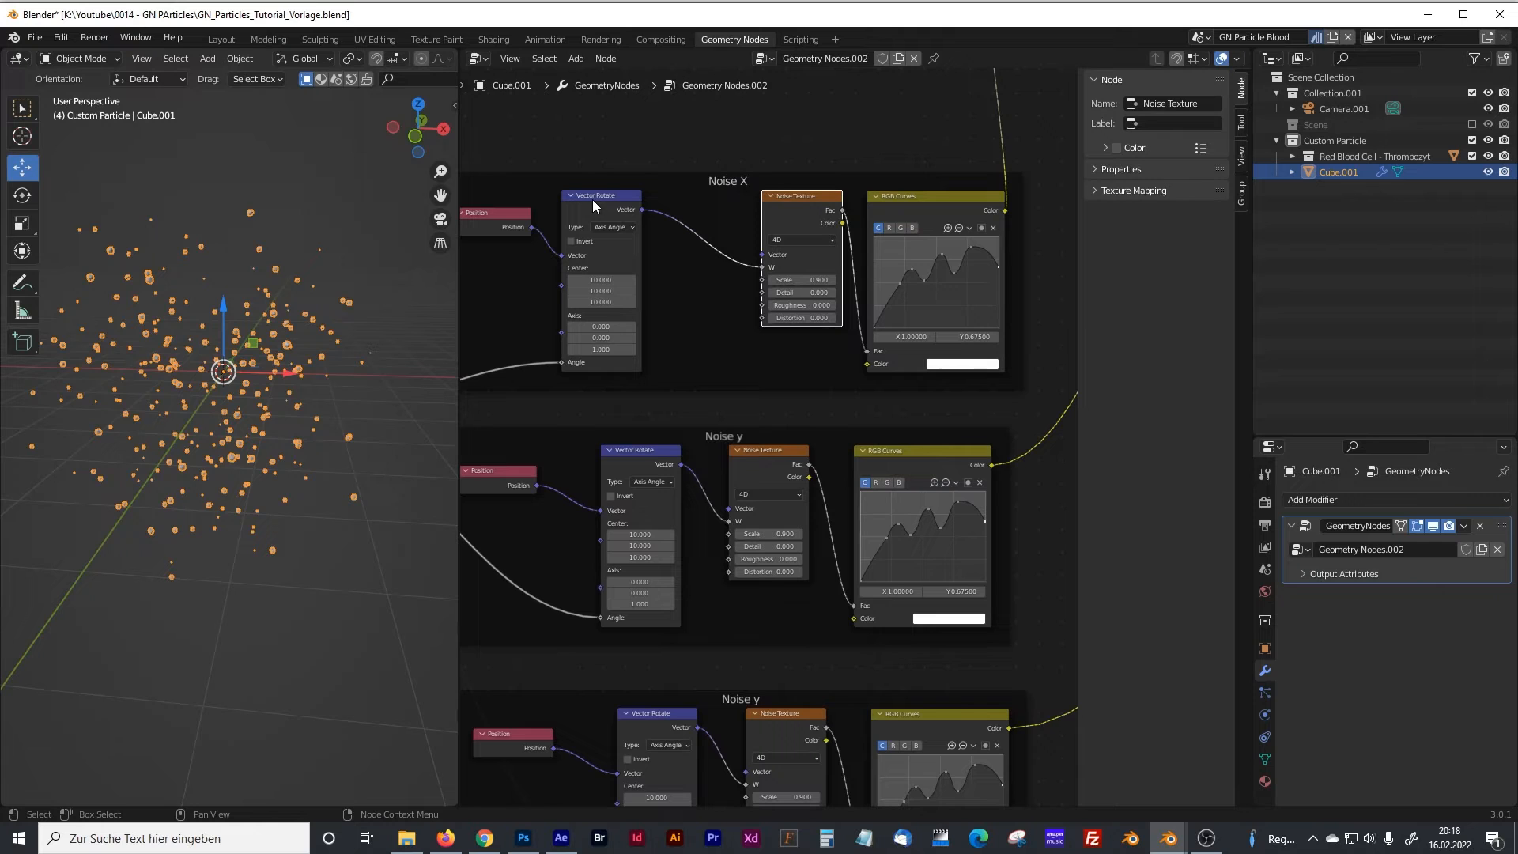
Step: Insert a Vector Math node set to Divide between the Vector Rotate and Noise Texture nodes in the Noise X frame
key(shift+a)
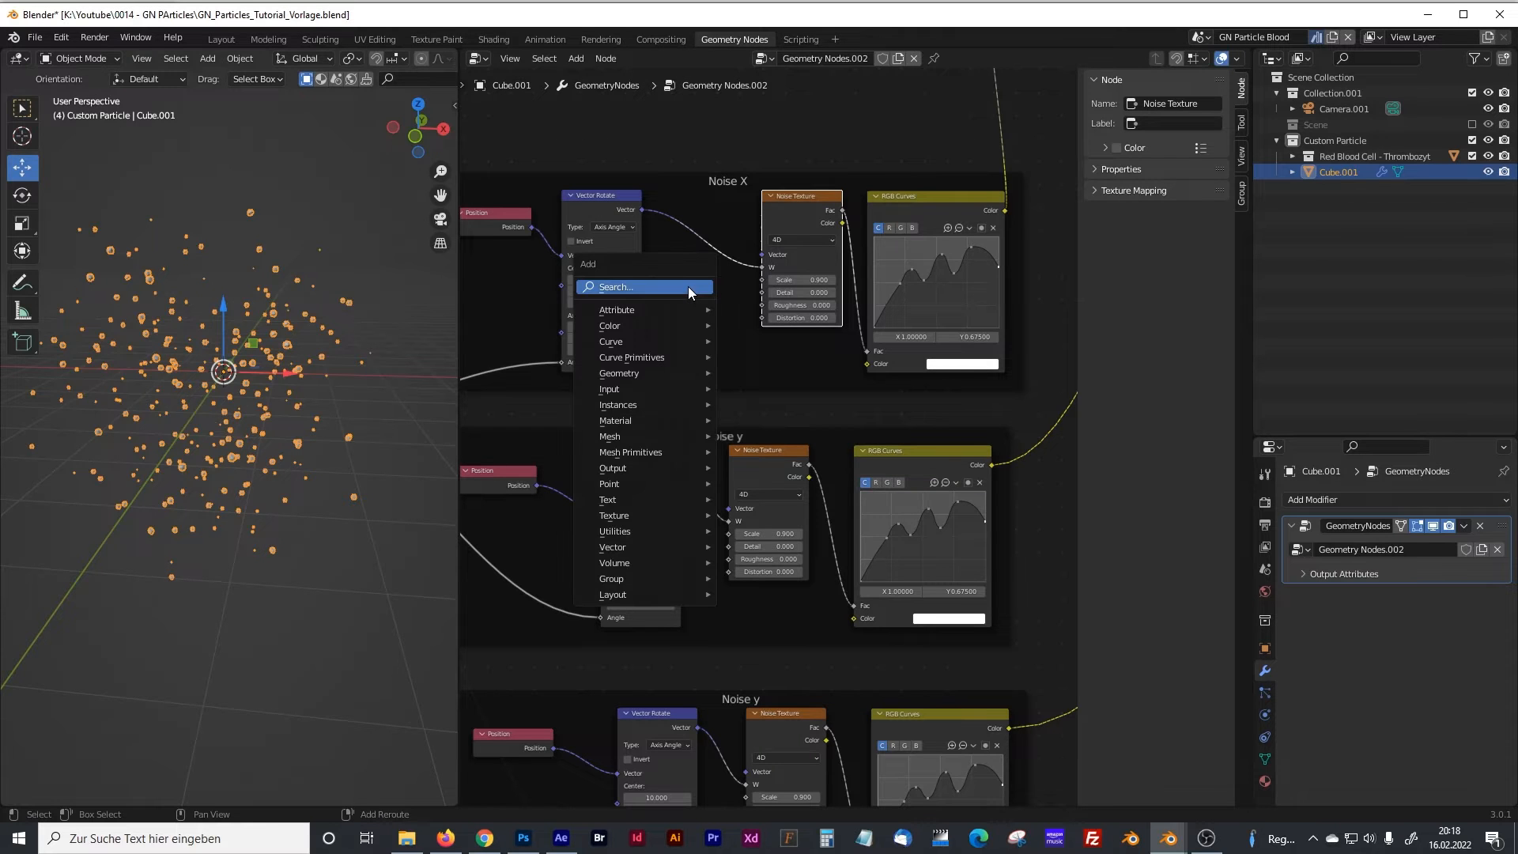
text(vector)
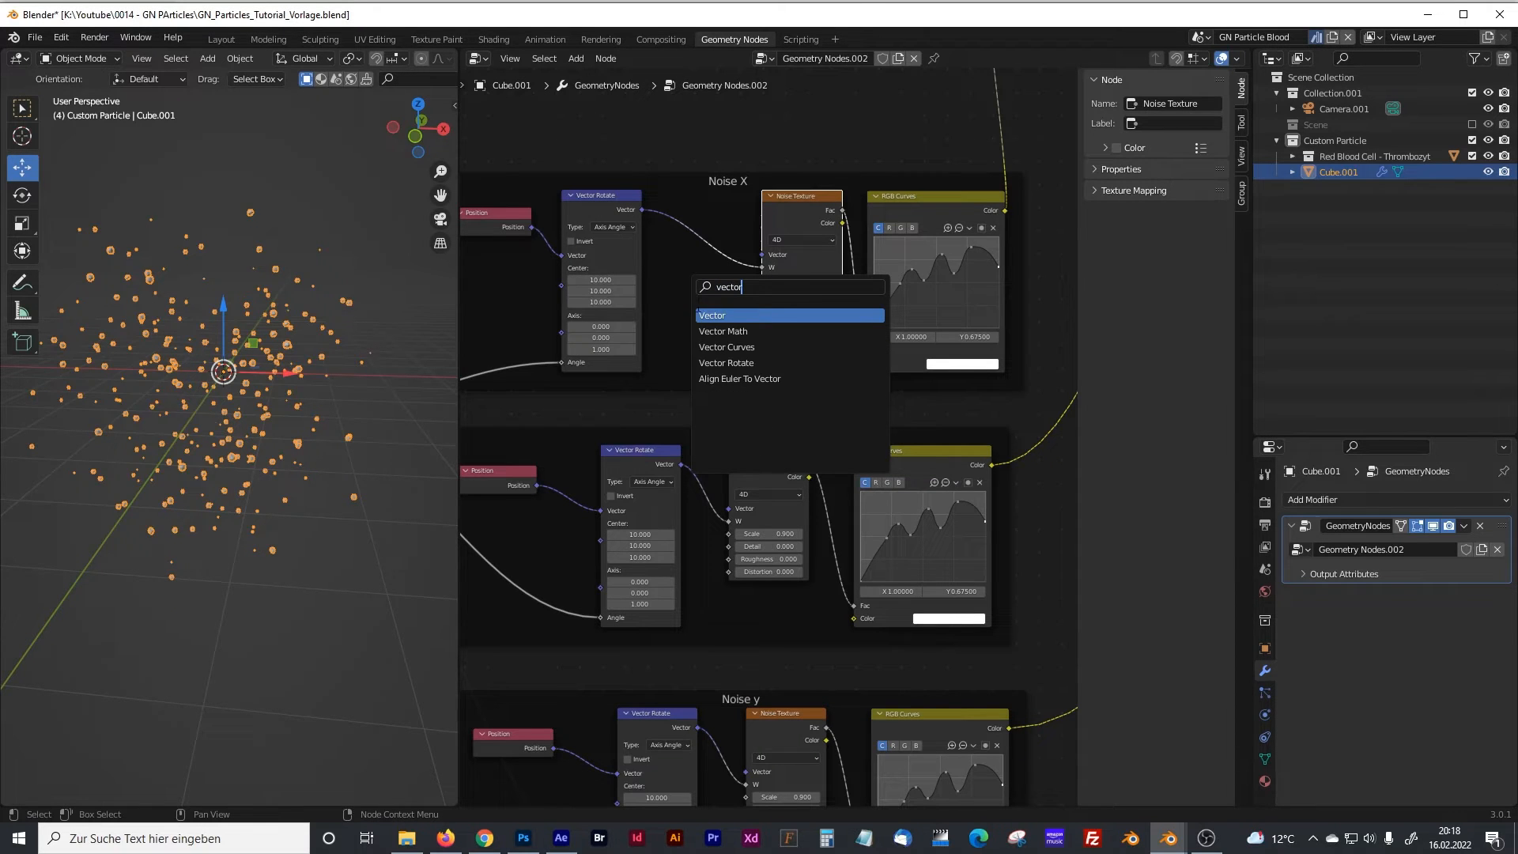
key(Down)
key(Return)
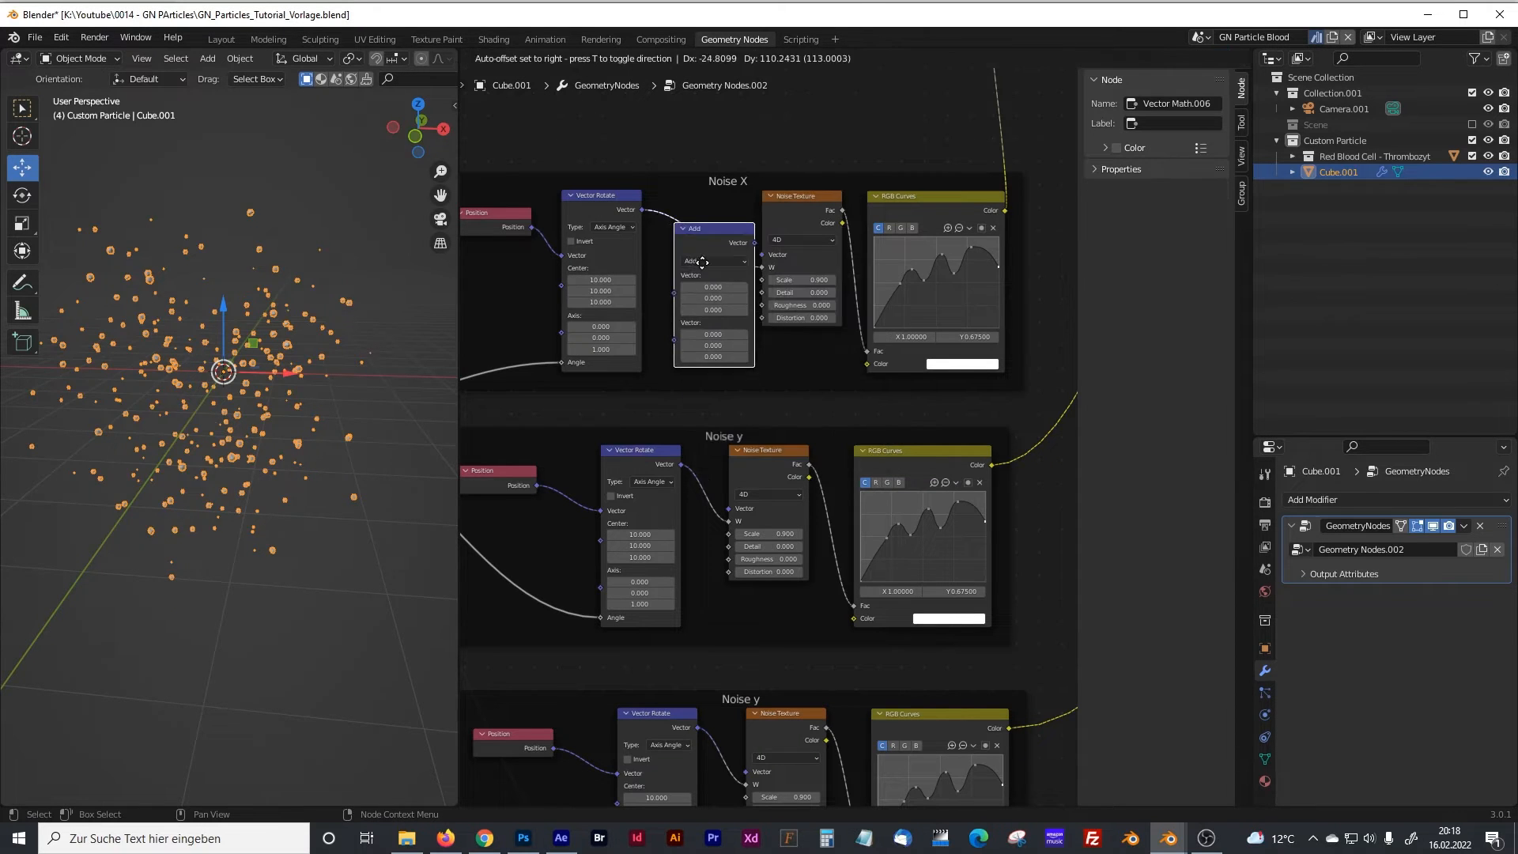
click(709, 255)
click(710, 259)
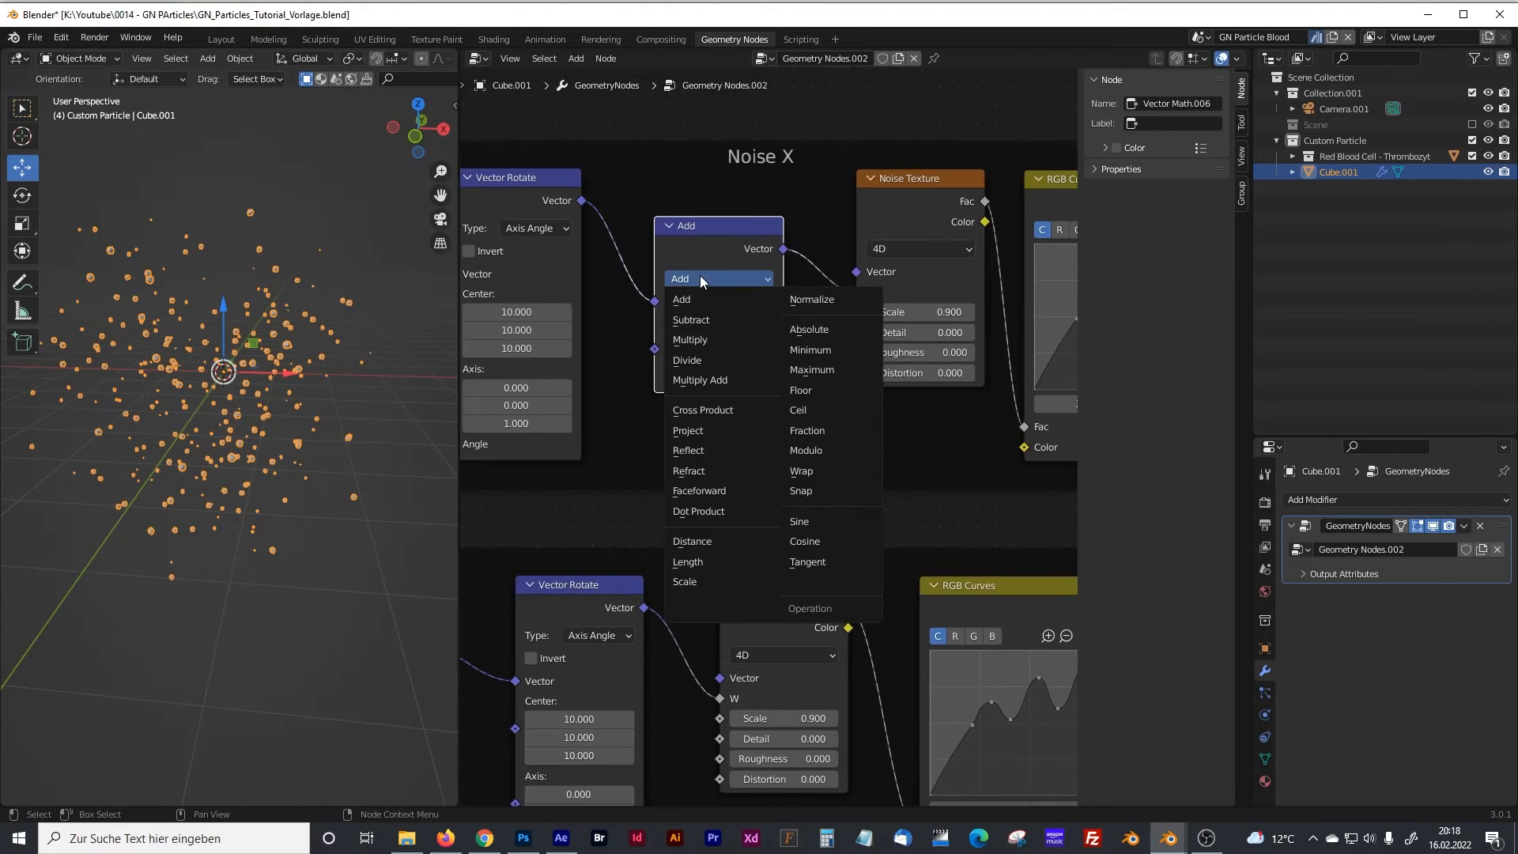
click(699, 359)
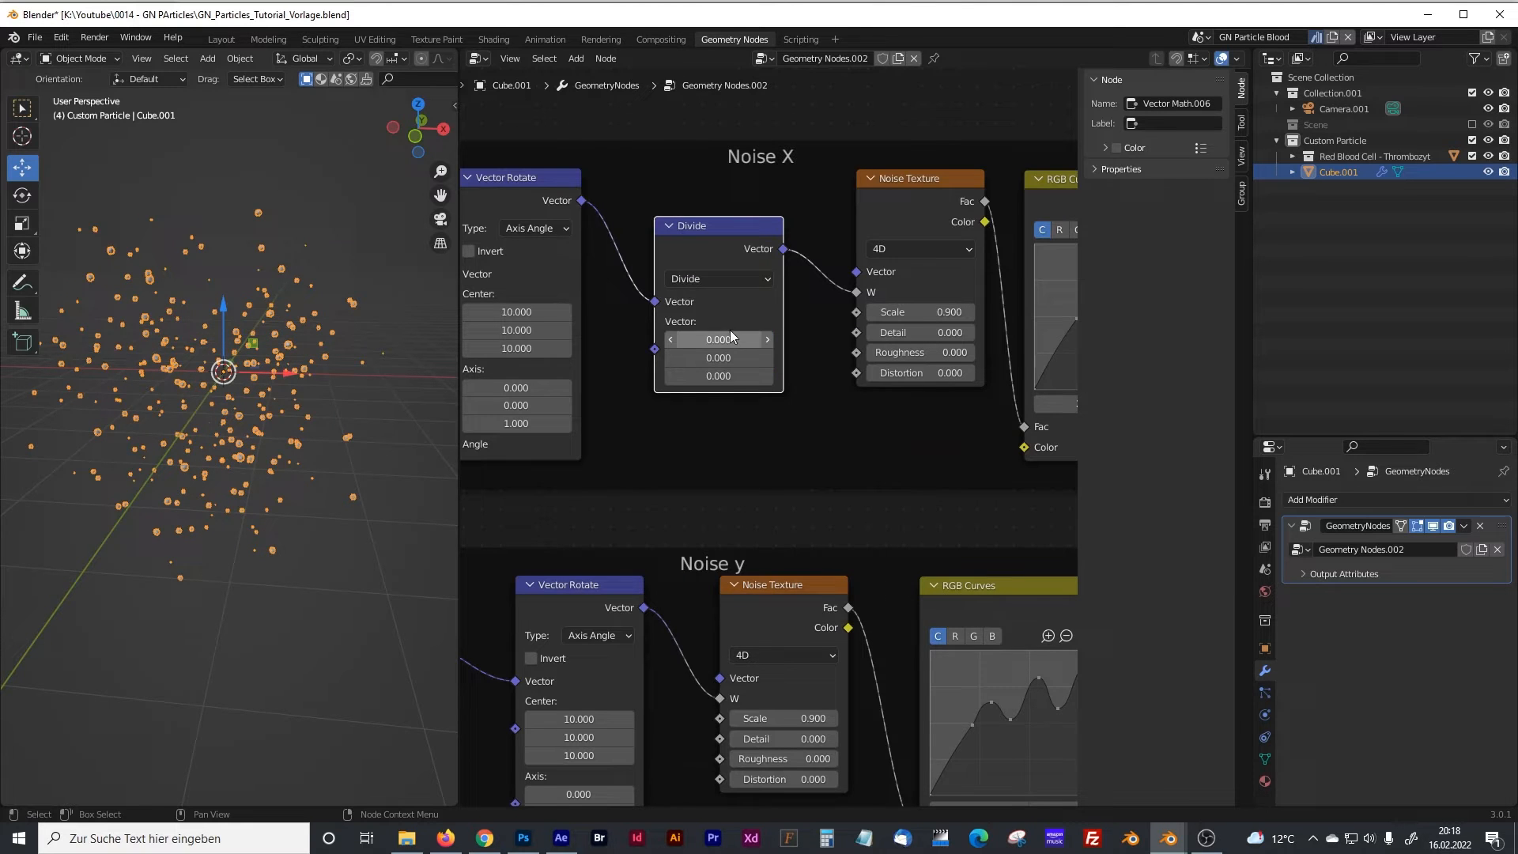
Step: Set all three components of the Noise X Divide node's second vector to 20
click(730, 337)
text(20)
key(Tab)
text(20)
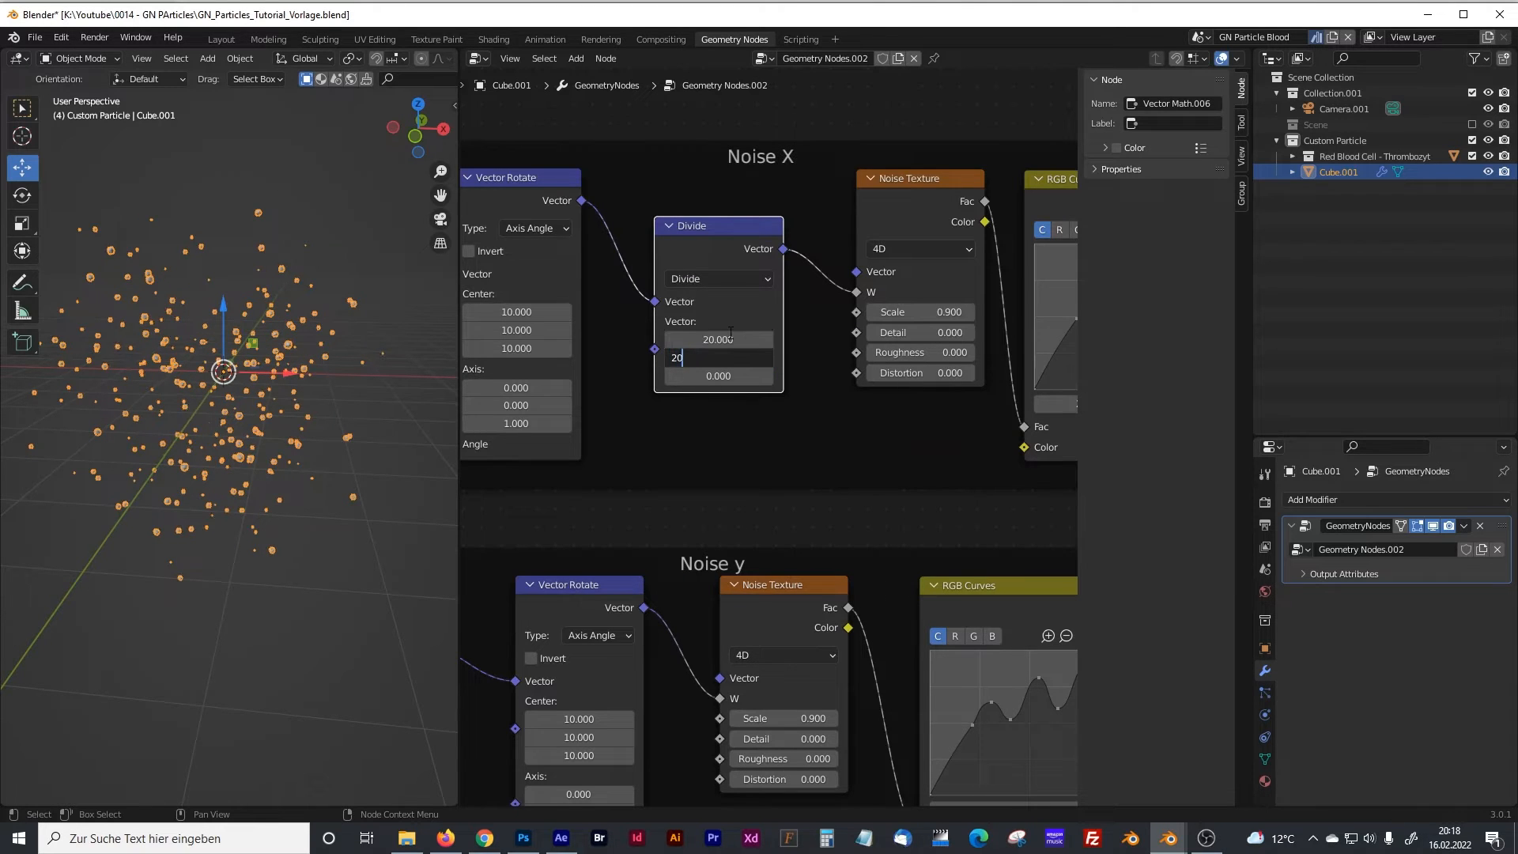
key(Tab)
text(20)
key(Return)
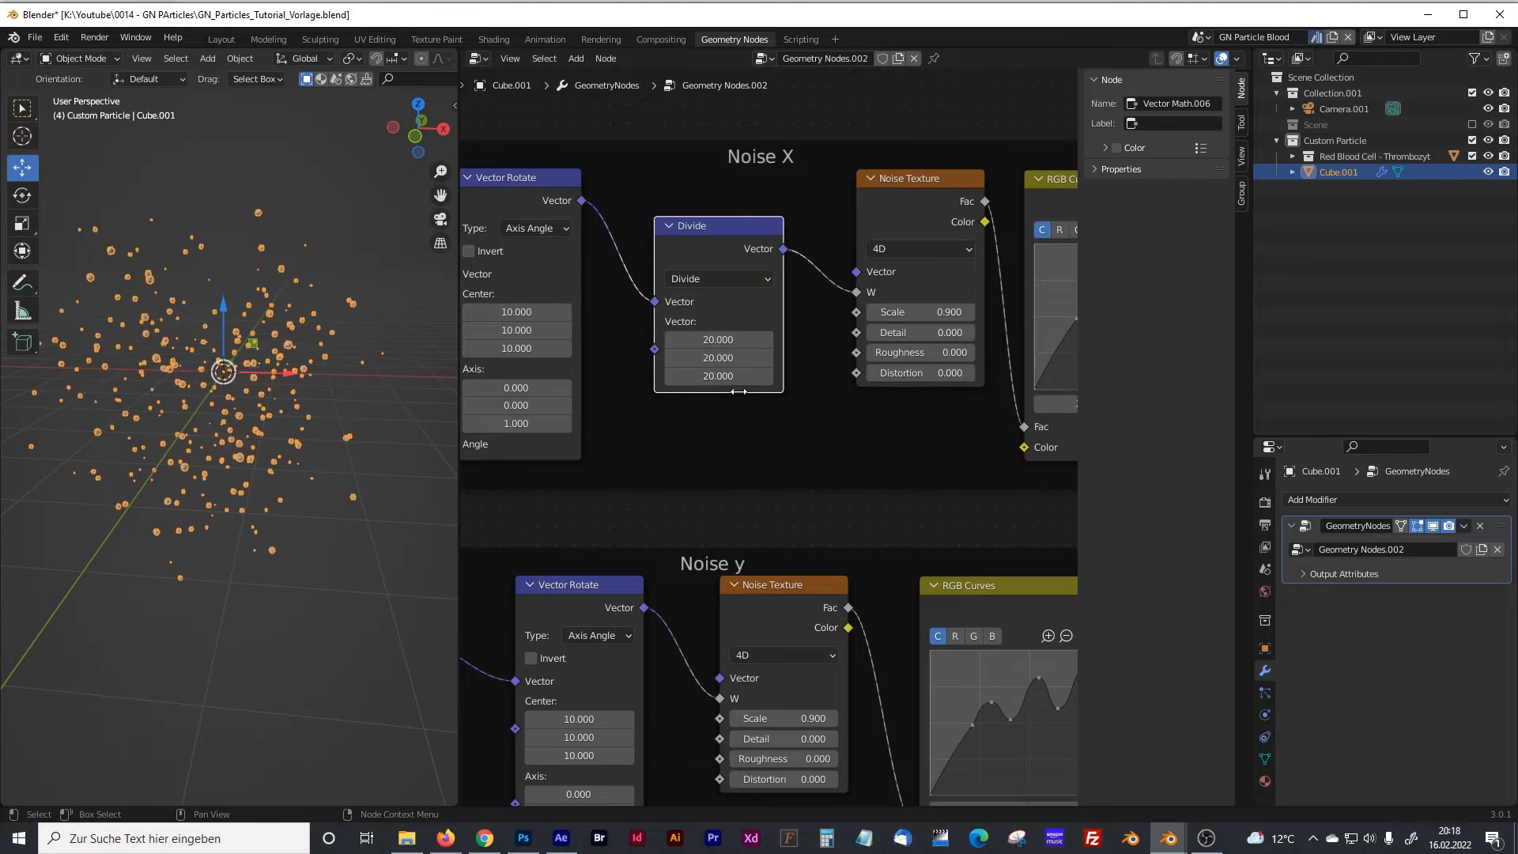
Step: Make room in the Noise y frame and insert a copy of the Divide node between its Vector Rotate and Noise Texture
scroll(738, 438, down, 3)
drag(770, 523, 816, 522)
drag(656, 523, 643, 521)
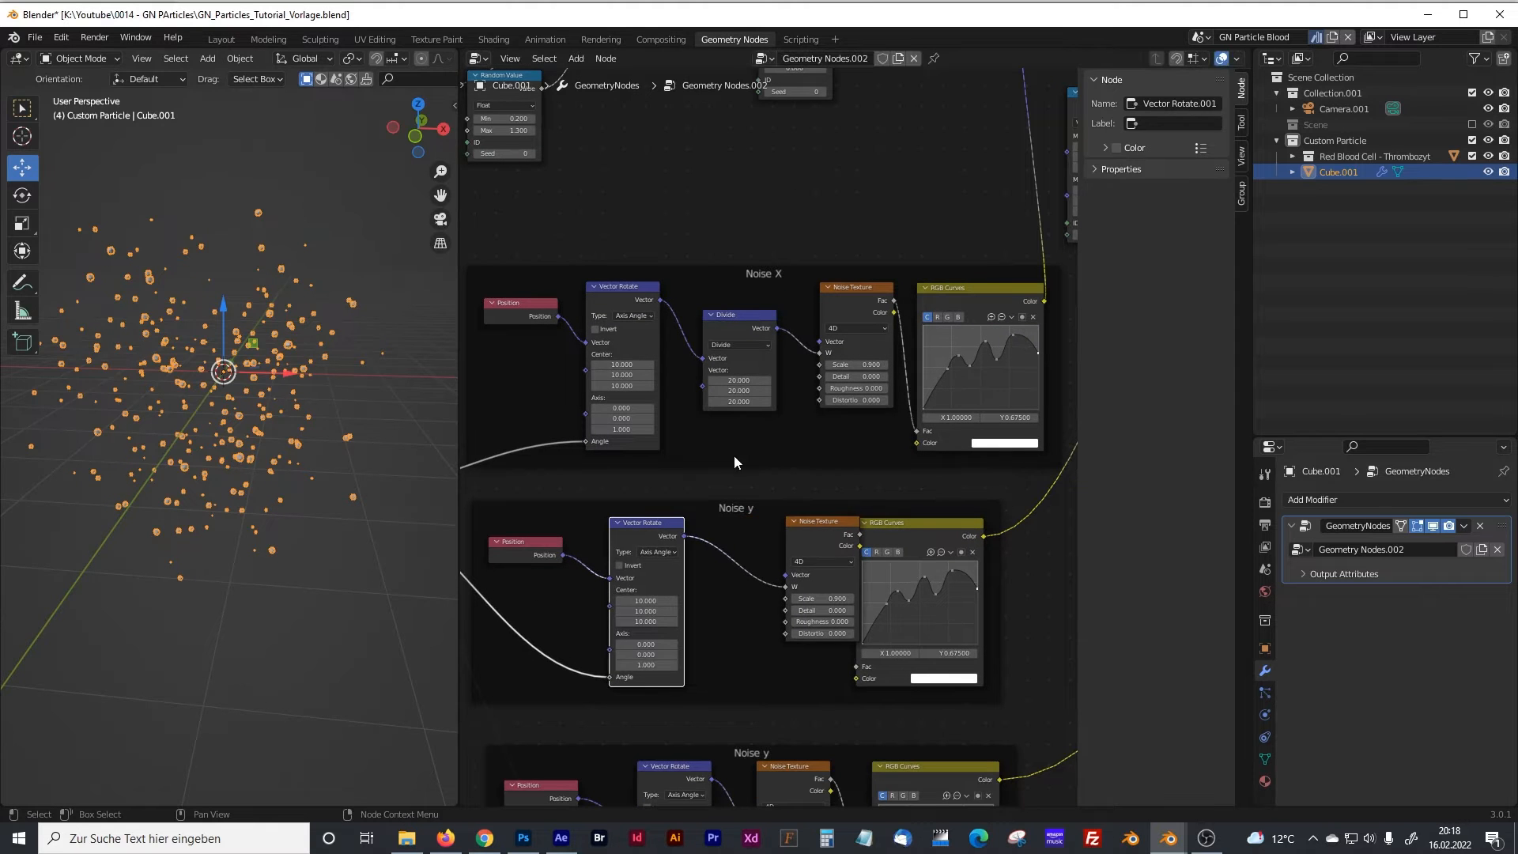
click(724, 320)
key(shift+d)
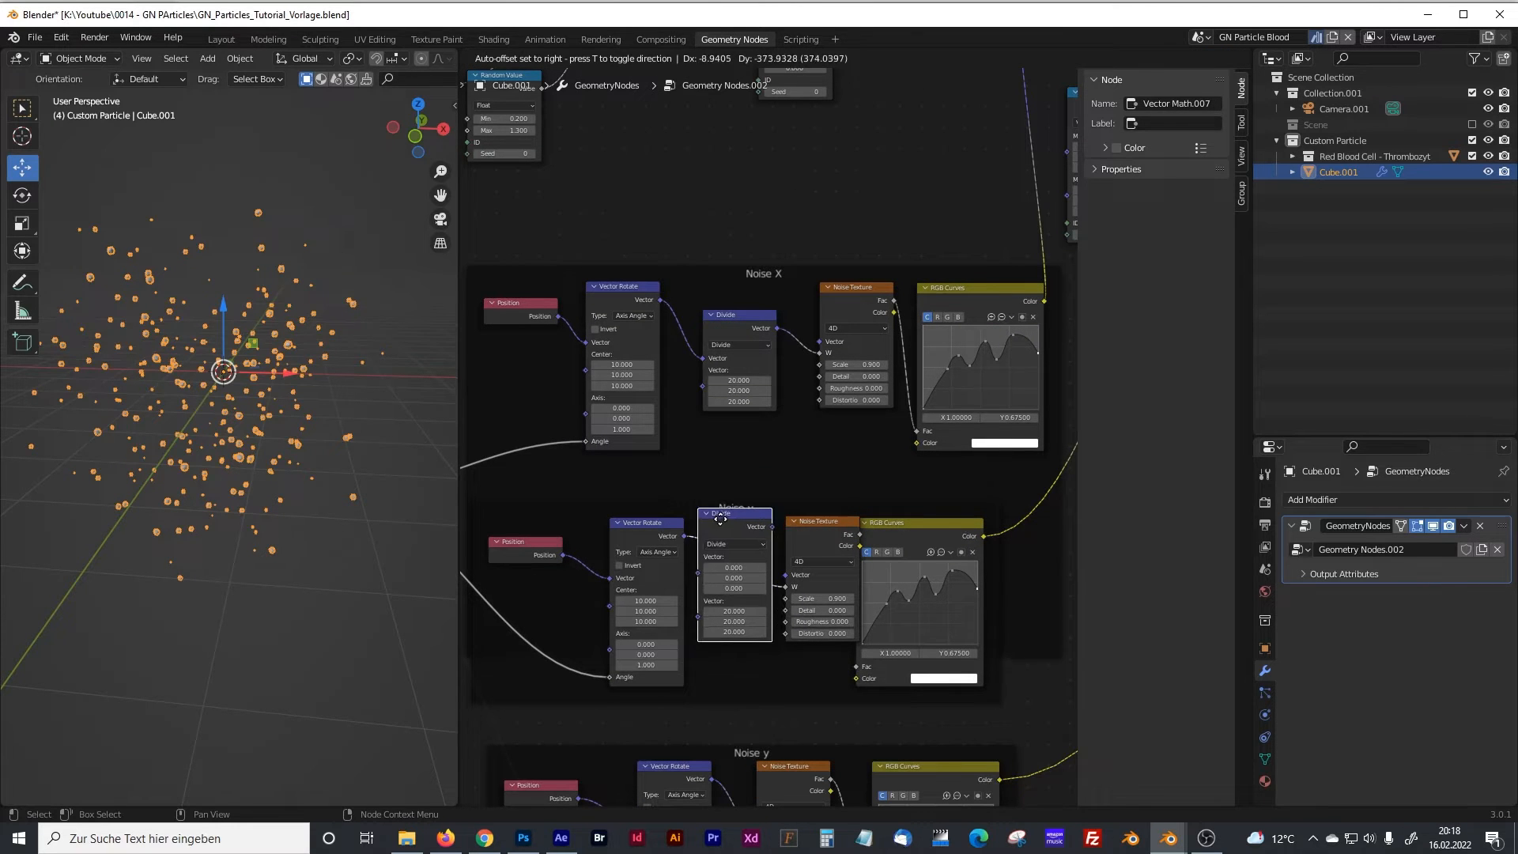
click(738, 566)
Step: Shift the Noise Texture in the lowest noise frame to open a gap and relabel that frame Noise z
middle_drag(789, 749, 781, 511)
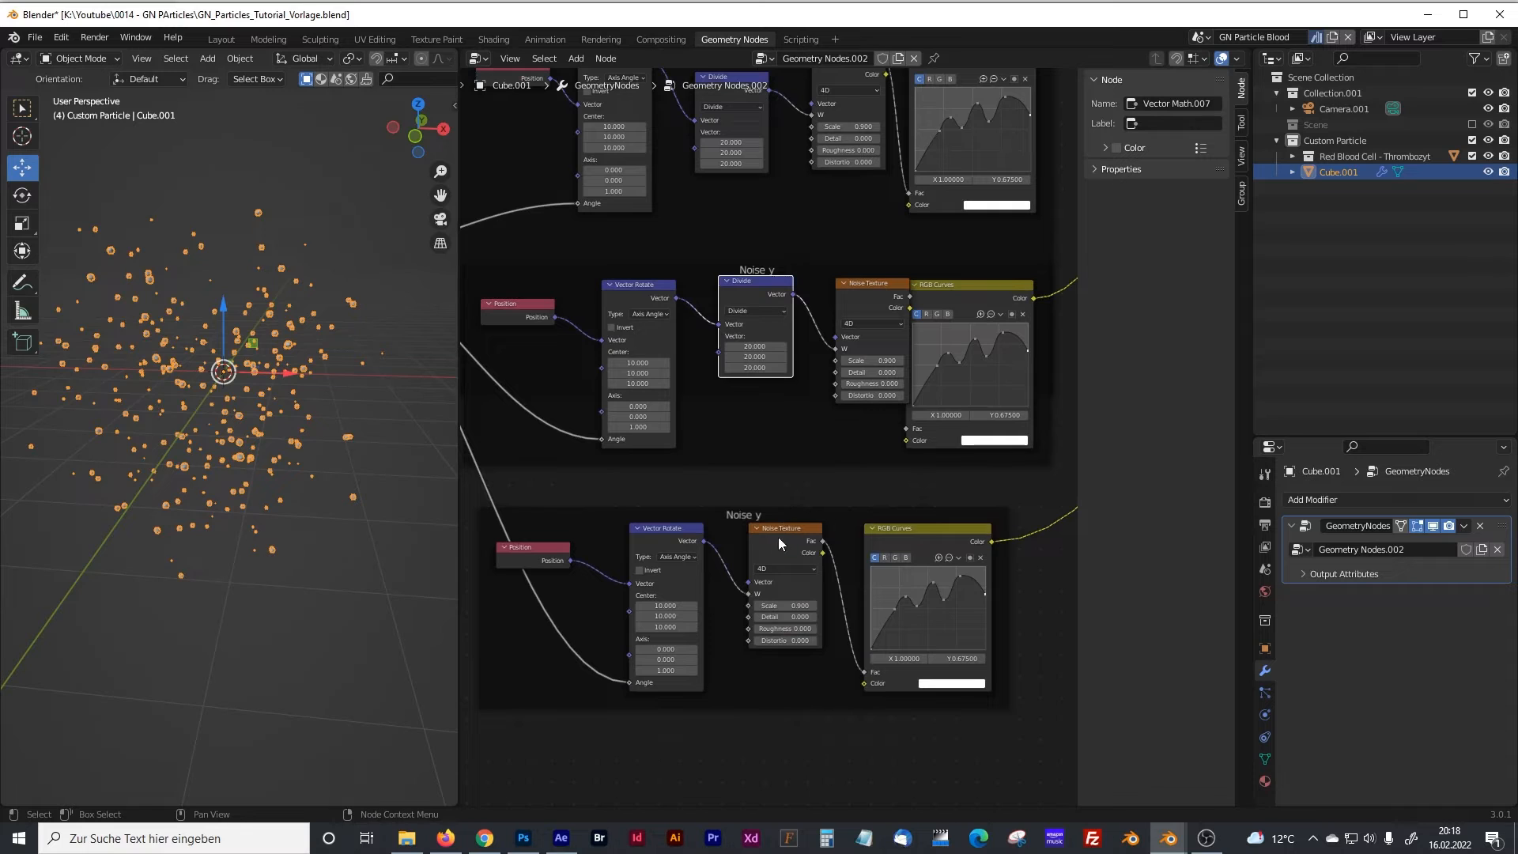
drag(778, 538, 814, 534)
click(761, 524)
click(1183, 125)
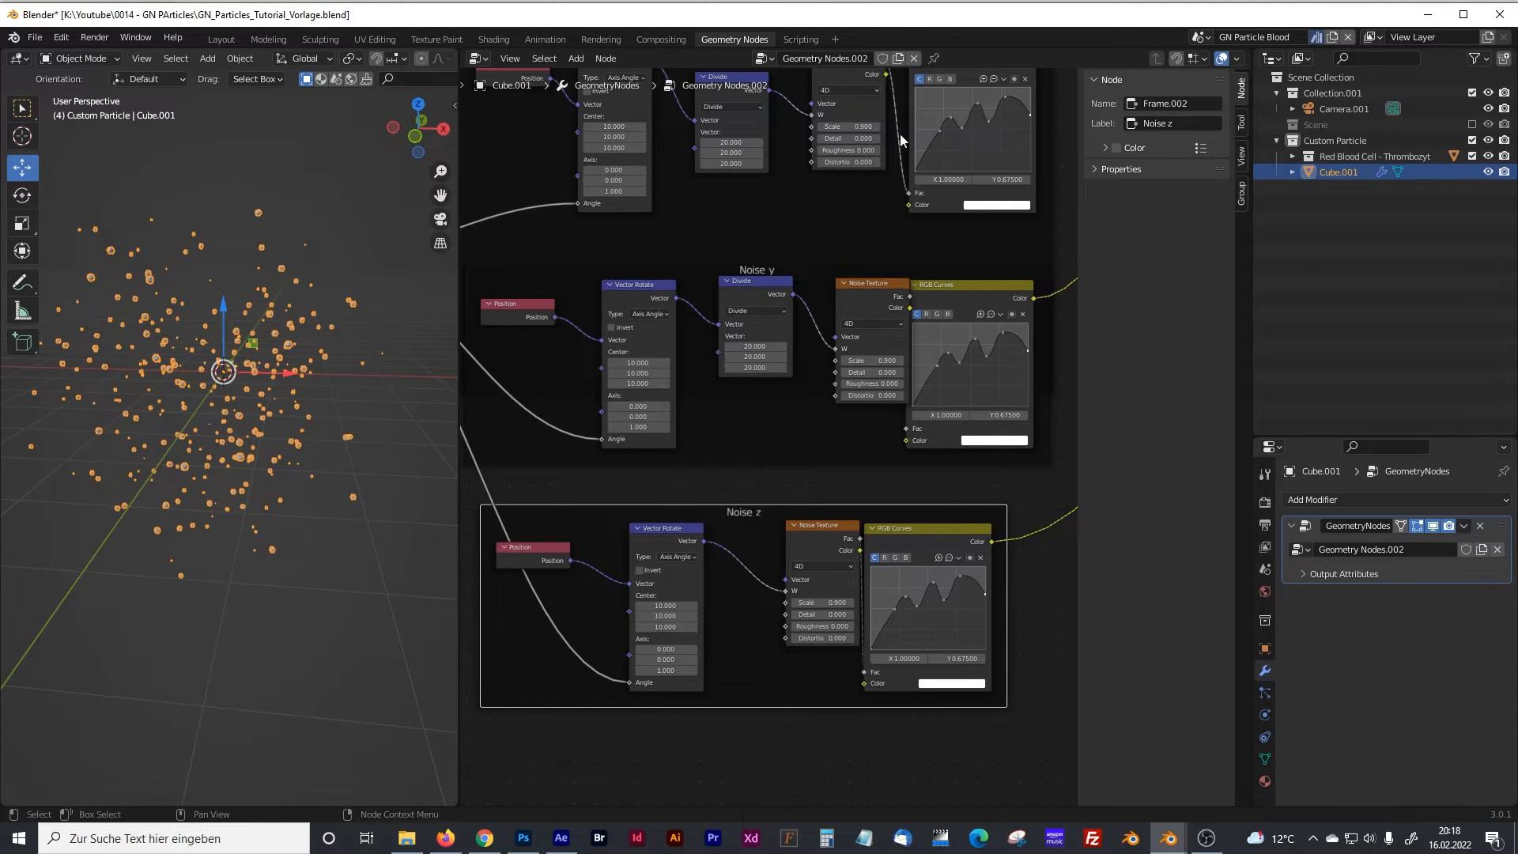
click(752, 273)
key(shift+d)
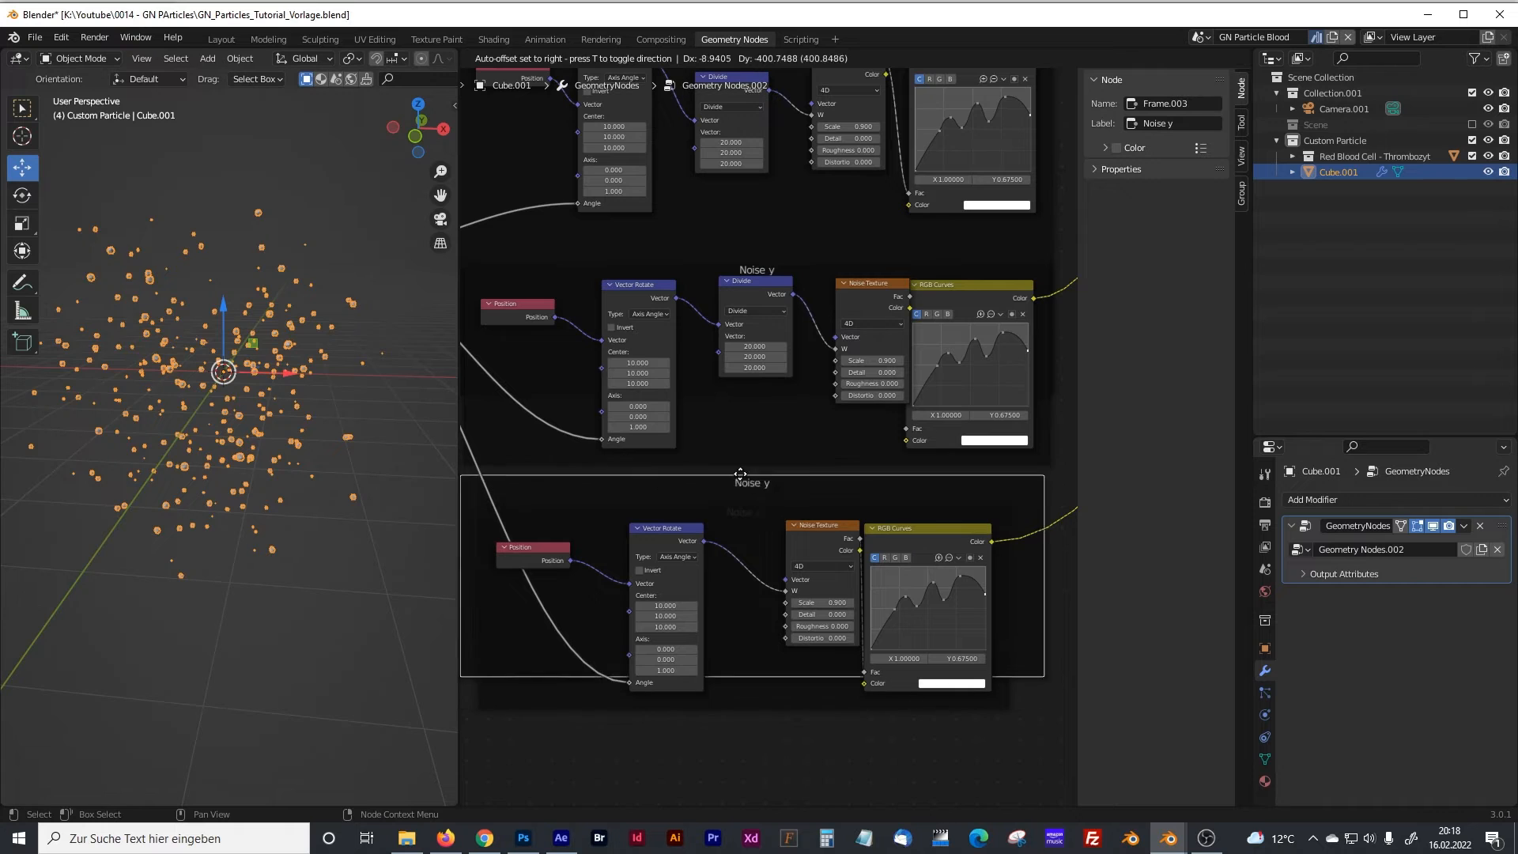
key(Escape)
Step: Insert a copy of the Divide node between the Vector Rotate and Noise Texture nodes in the Noise z frame
click(761, 280)
key(shift+d)
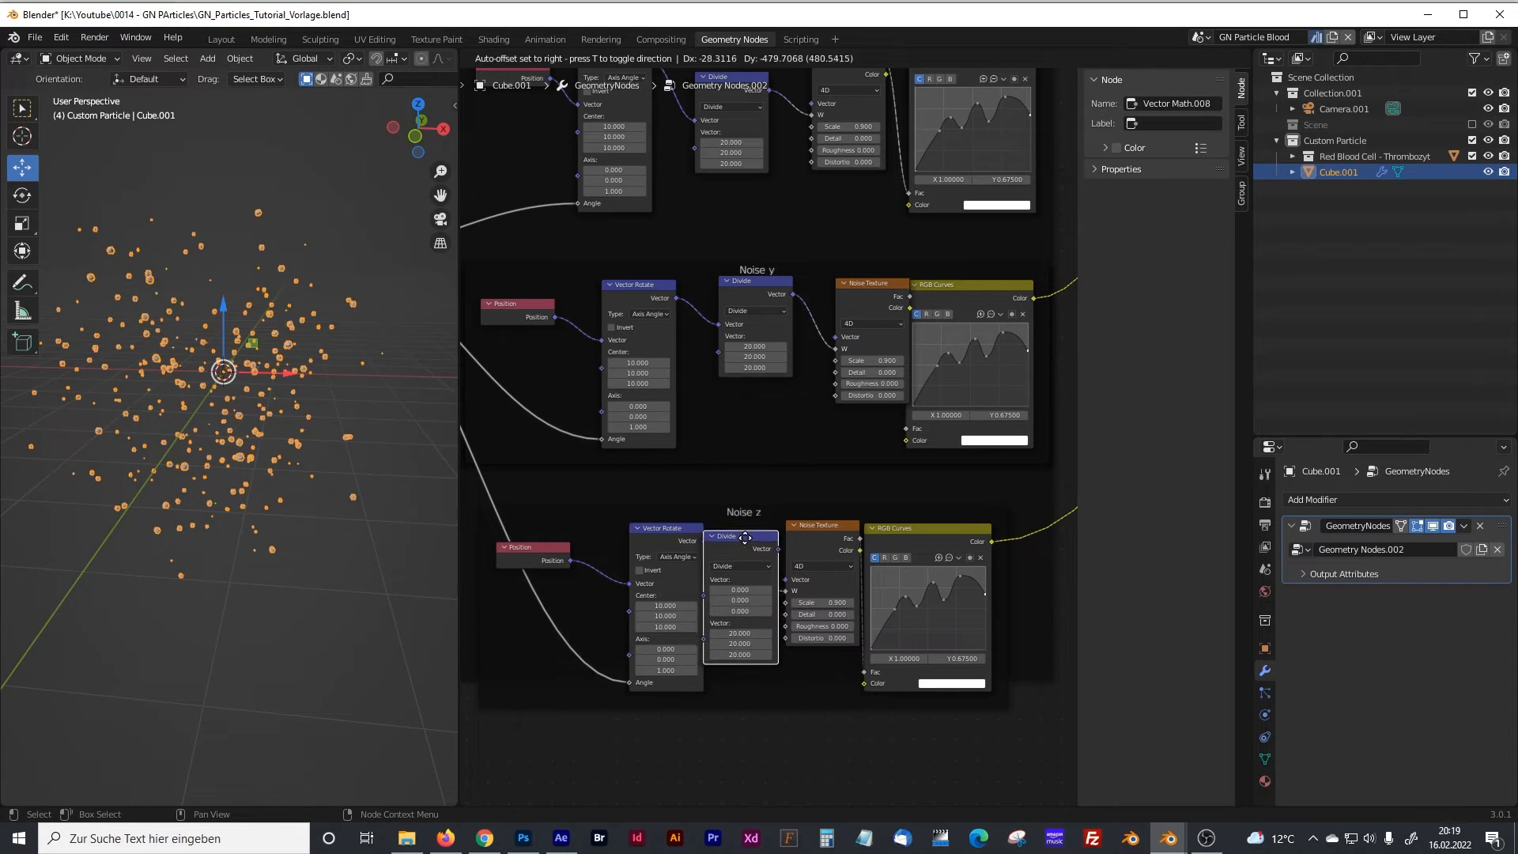
click(787, 545)
middle_drag(859, 714, 938, 747)
click(600, 519)
middle_drag(756, 462, 709, 434)
middle_drag(794, 676, 770, 700)
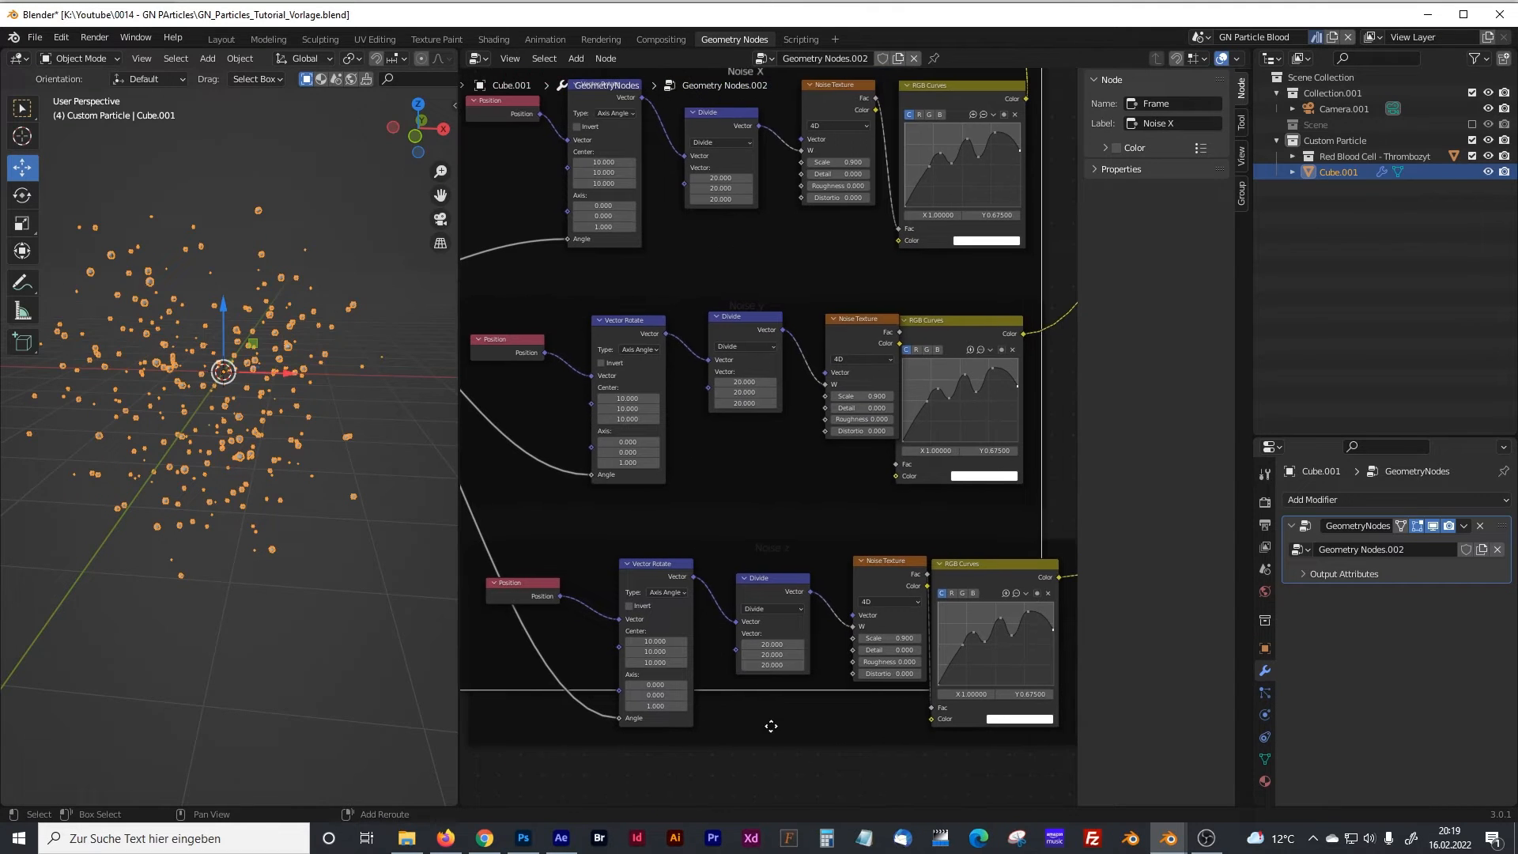
click(768, 587)
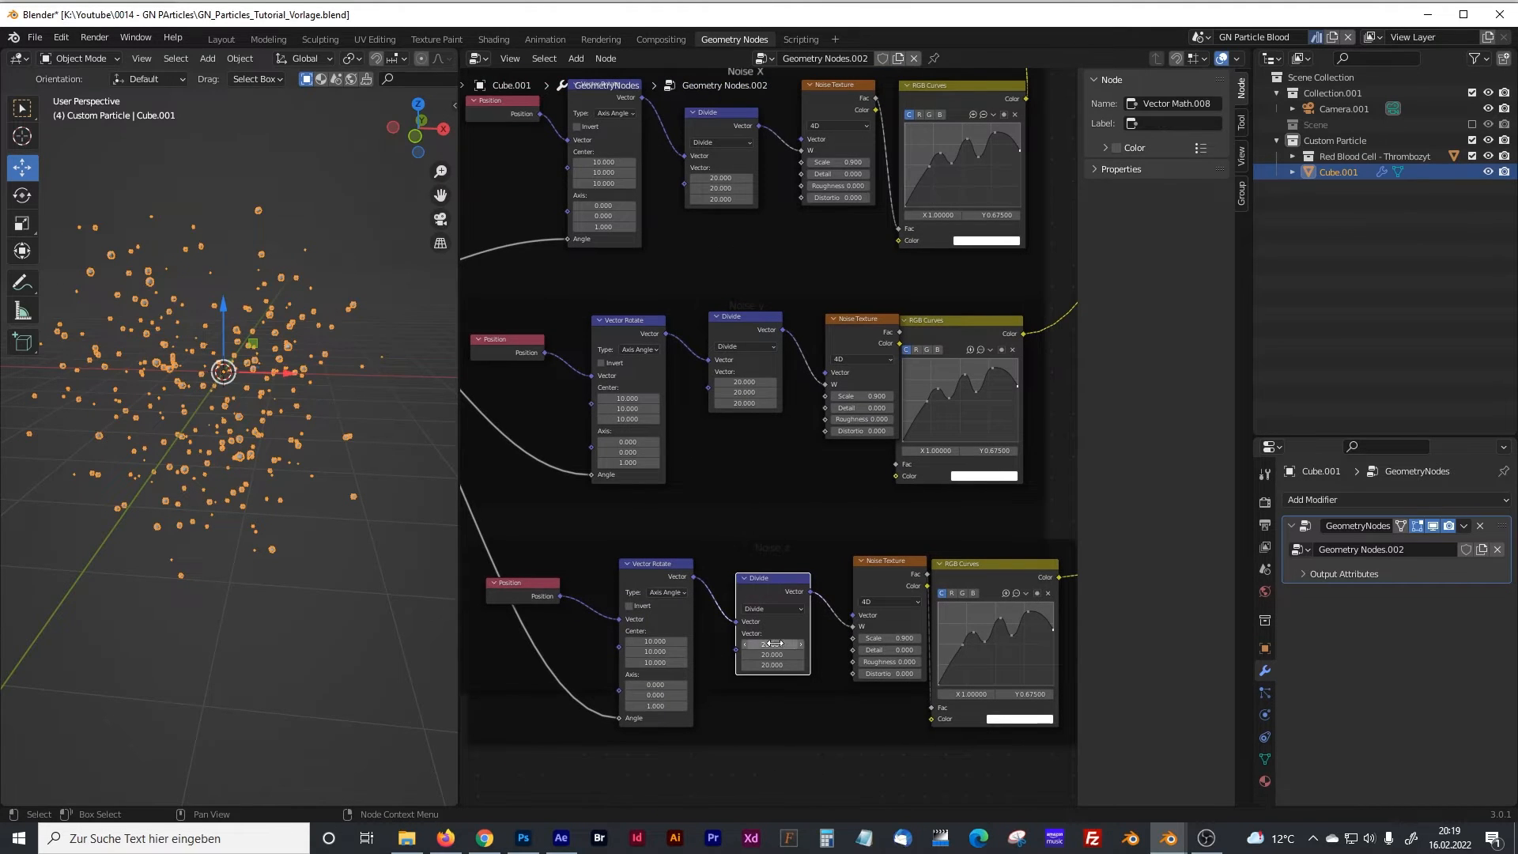
Step: Try raising the Value node to 29.6 and orbit around the particles to check their motion
shift+middle_drag(507, 499, 791, 553)
drag(567, 361, 735, 361)
middle_drag(241, 341, 426, 391)
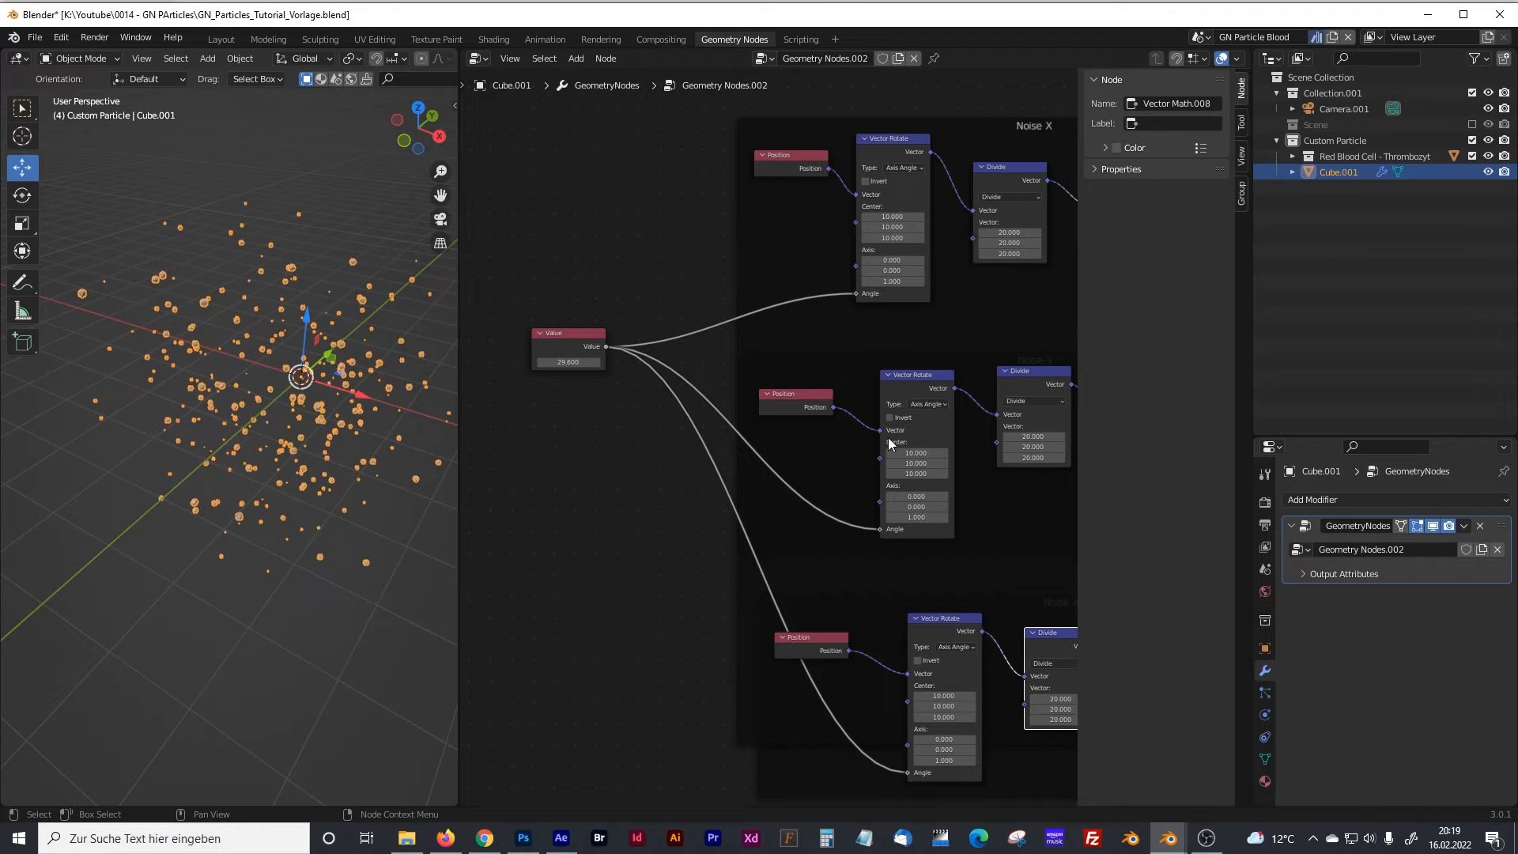
Step: Move the Value node further away from the noise frames to make room for nodes in between
drag(576, 332, 553, 333)
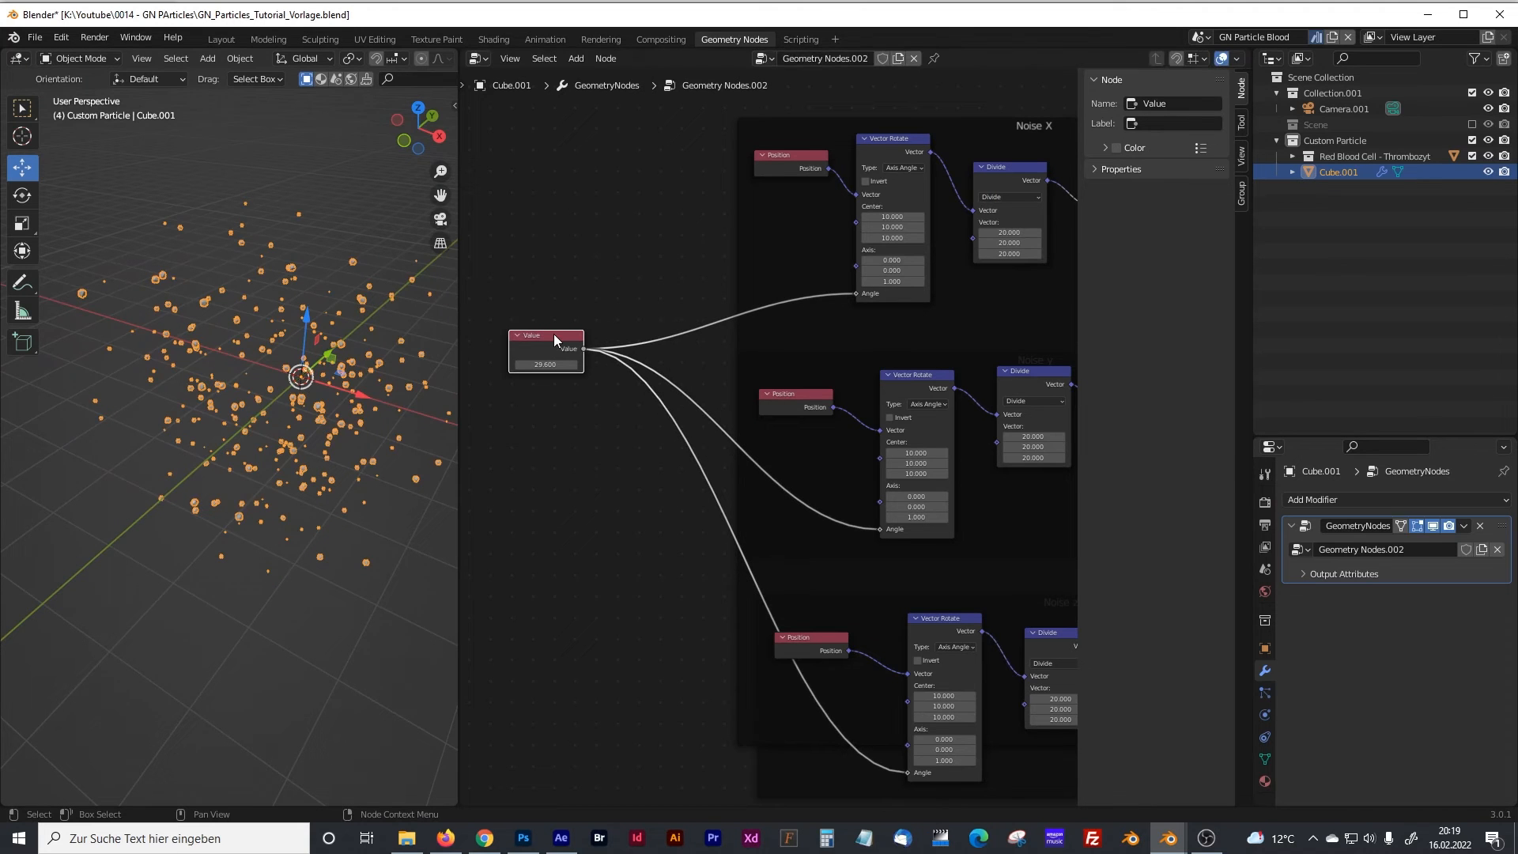
drag(553, 334, 512, 349)
mouse_move(657, 393)
middle_down()
mouse_move(629, 401)
mouse_move(687, 394)
middle_up()
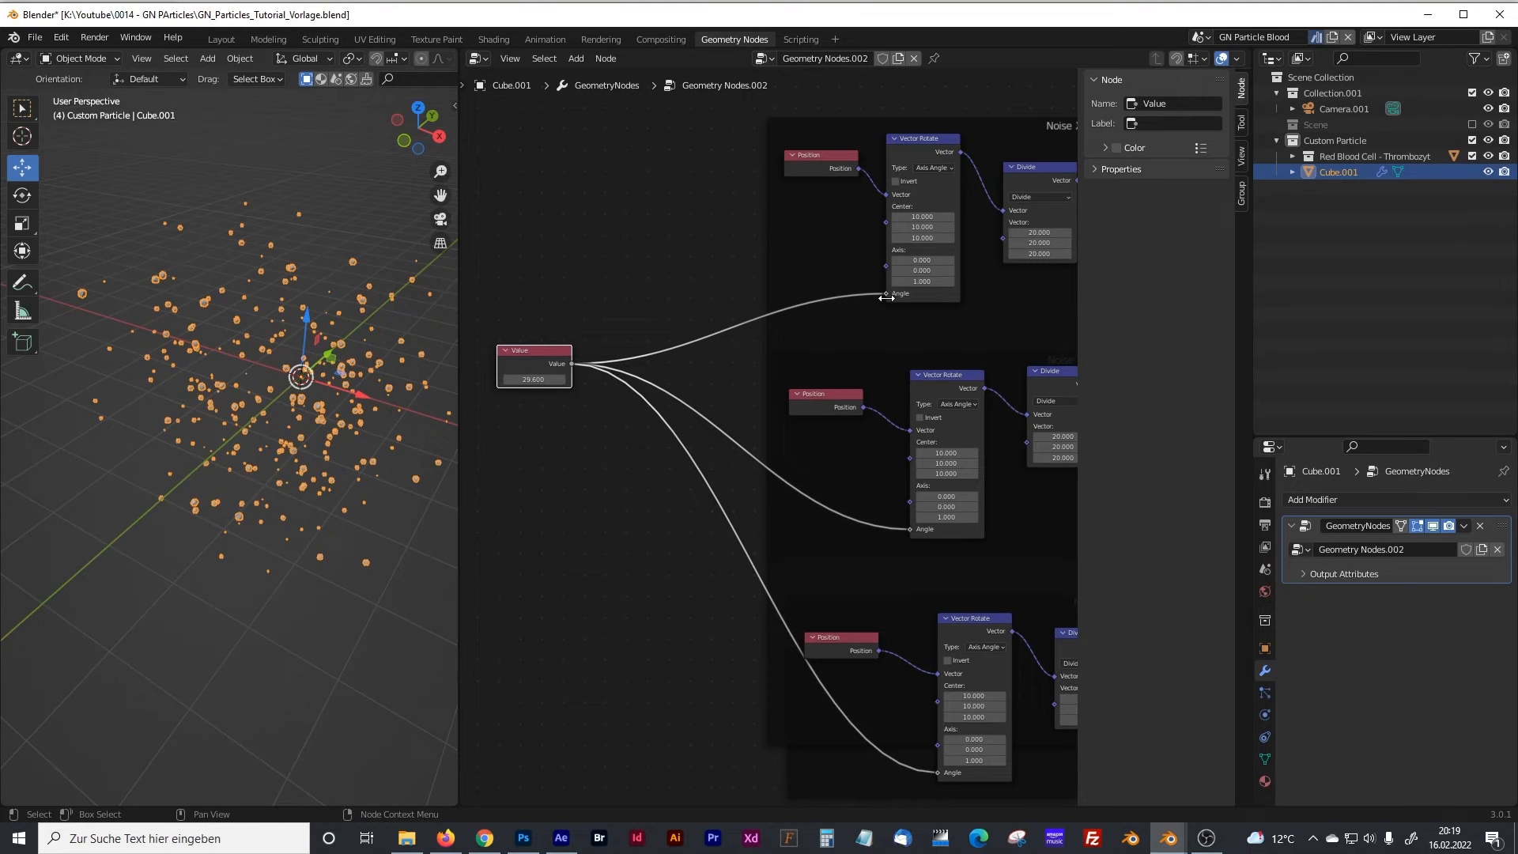
Step: Add a Math node set to Add below the Value node
click(620, 495)
key(shift+a)
key(m)
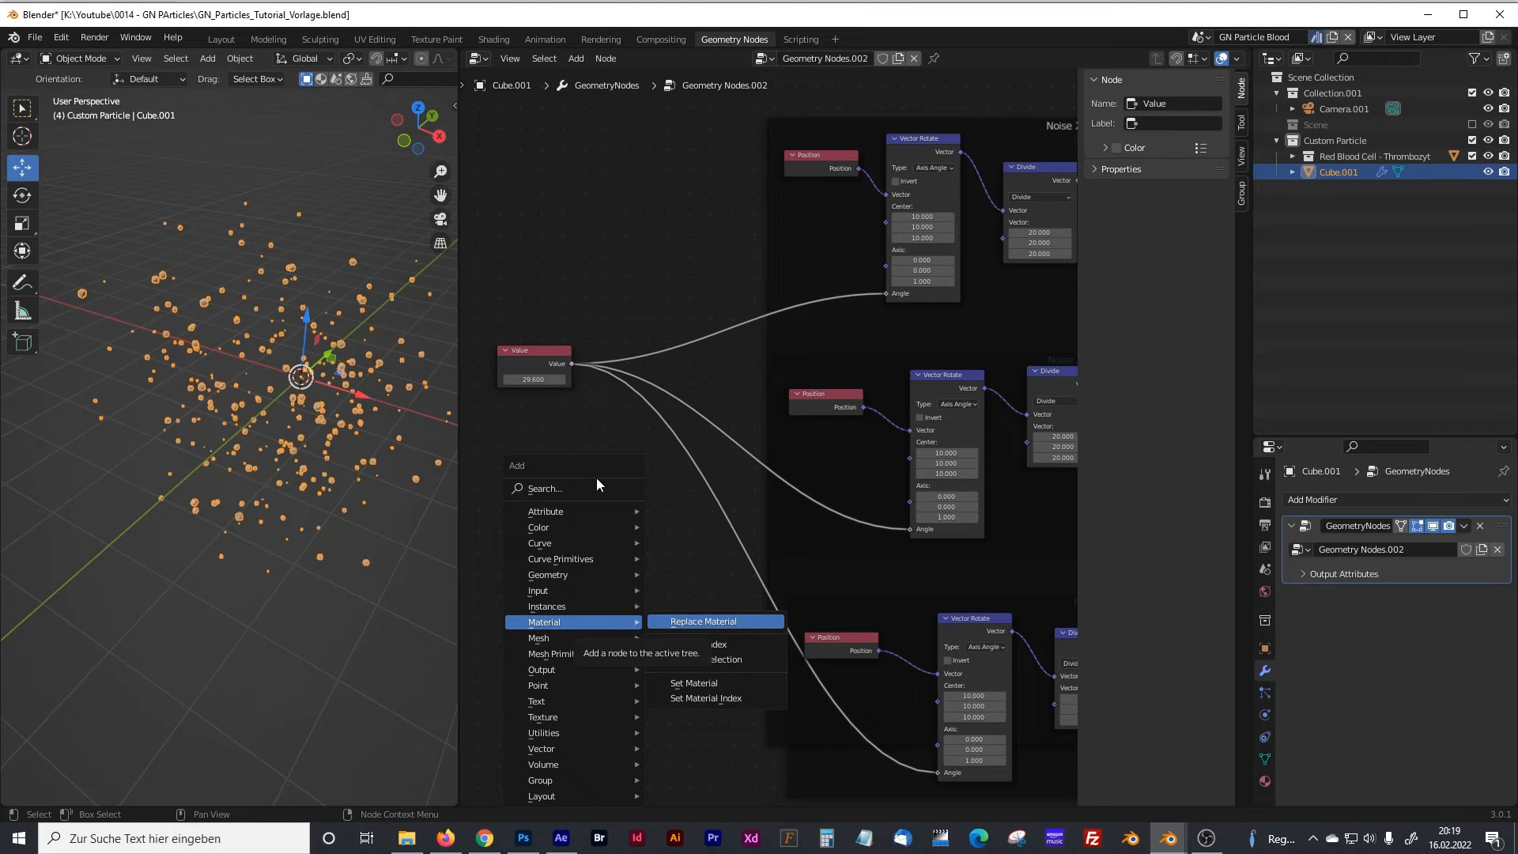
key(shift+a)
text(math)
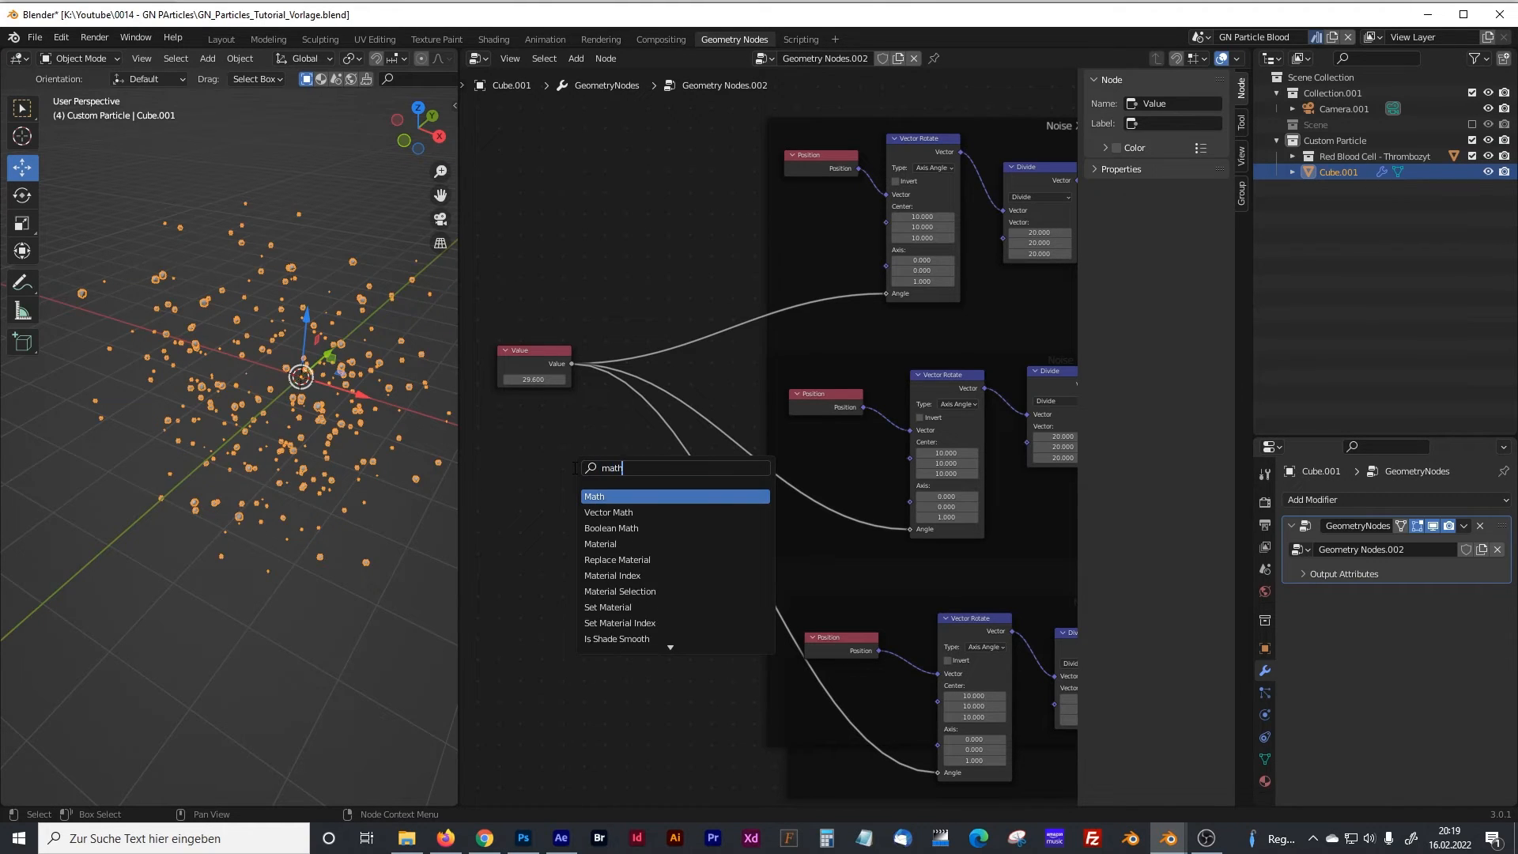
click(620, 496)
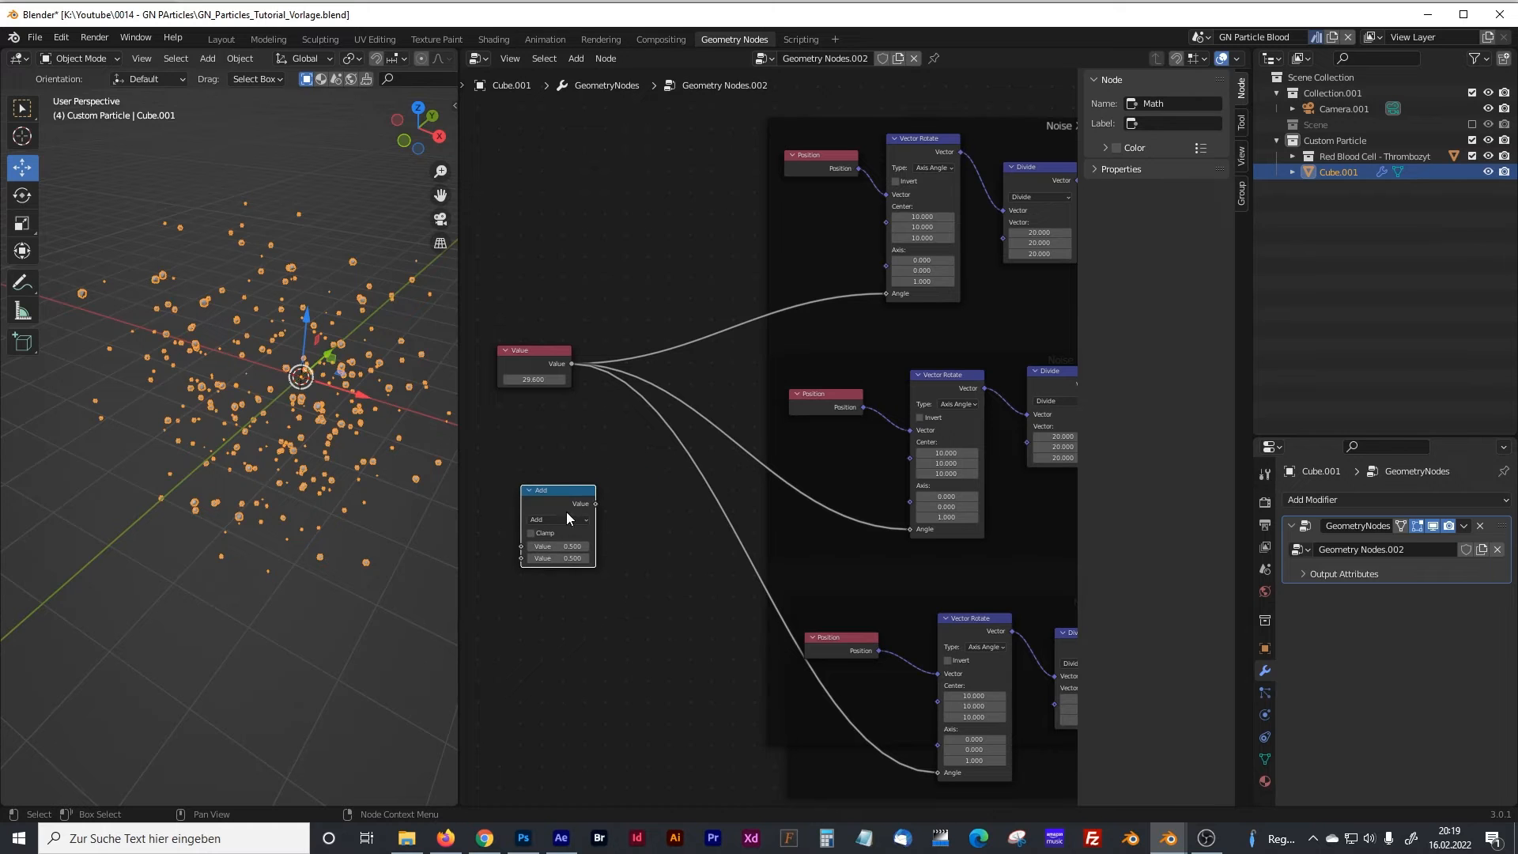
Step: Reset the Value node to 0 and insert the Add node, adding 100, on the link to the Noise y Vector Rotate
click(534, 379)
key(Return)
drag(571, 489, 723, 382)
click(738, 440)
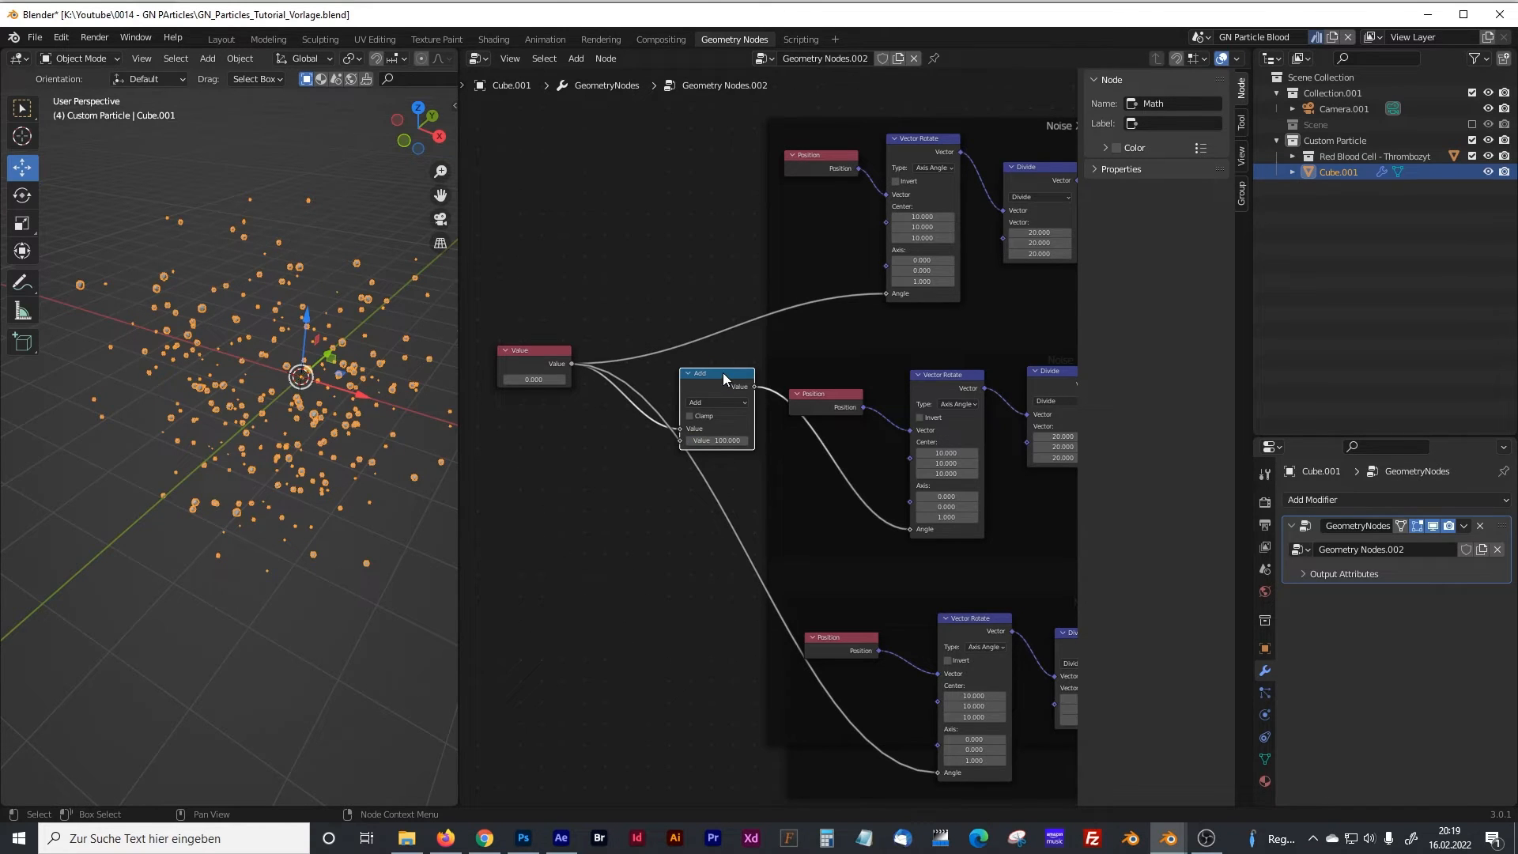
Step: Insert a copy of the Add node on the link to the Noise z Vector Rotate and set its added value to 200
key(shift+d)
click(694, 556)
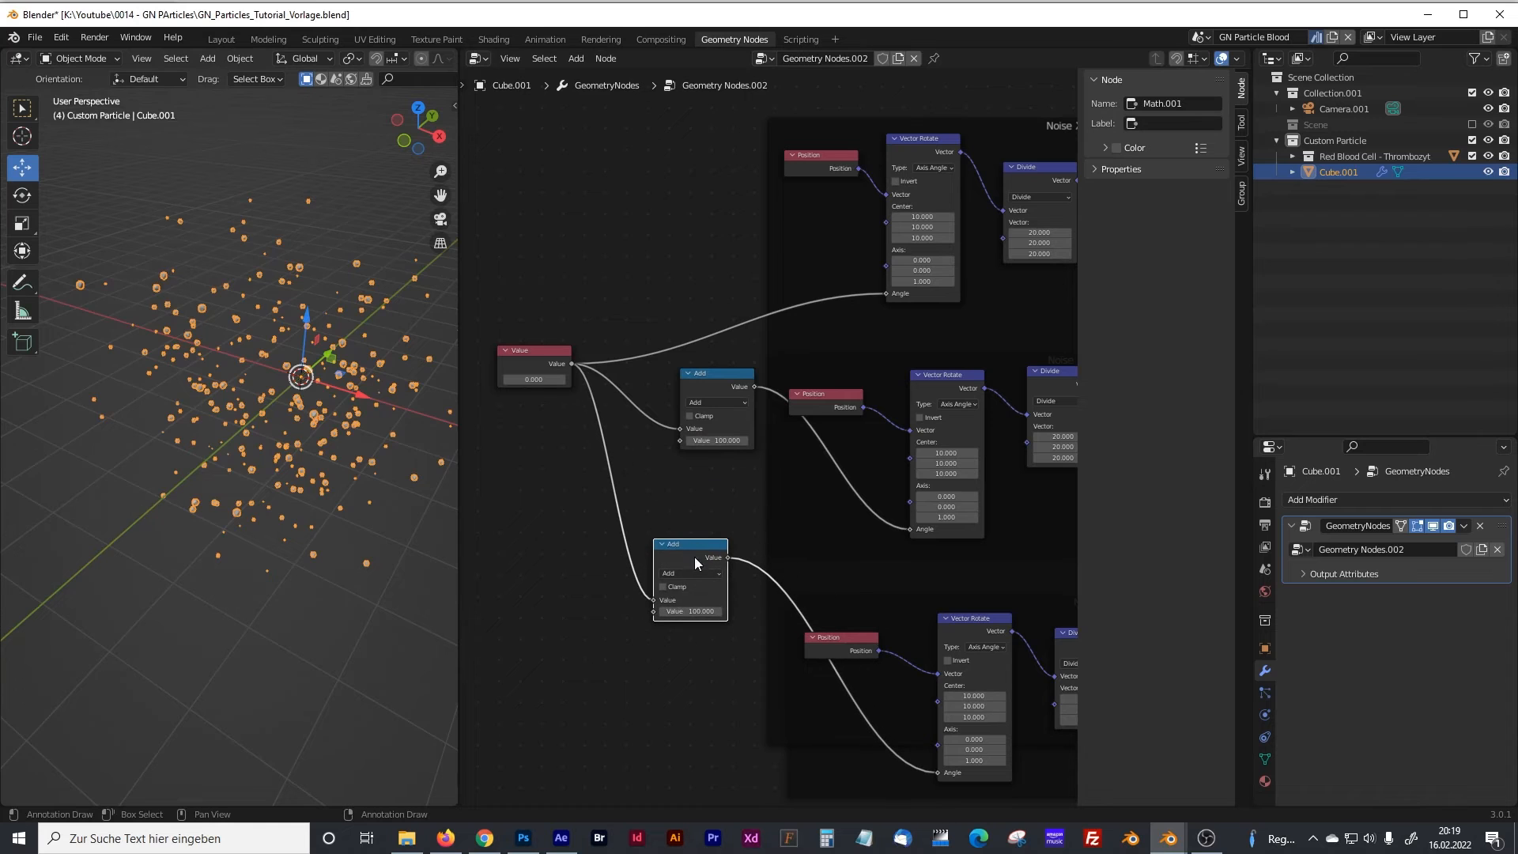
click(705, 610)
text(200)
key(Return)
Step: Raise the Value node to 18.8, switch the viewport to the camera view and vary the value further to test the motion
drag(535, 378, 627, 379)
middle_drag(324, 438, 272, 423)
key(KP_0)
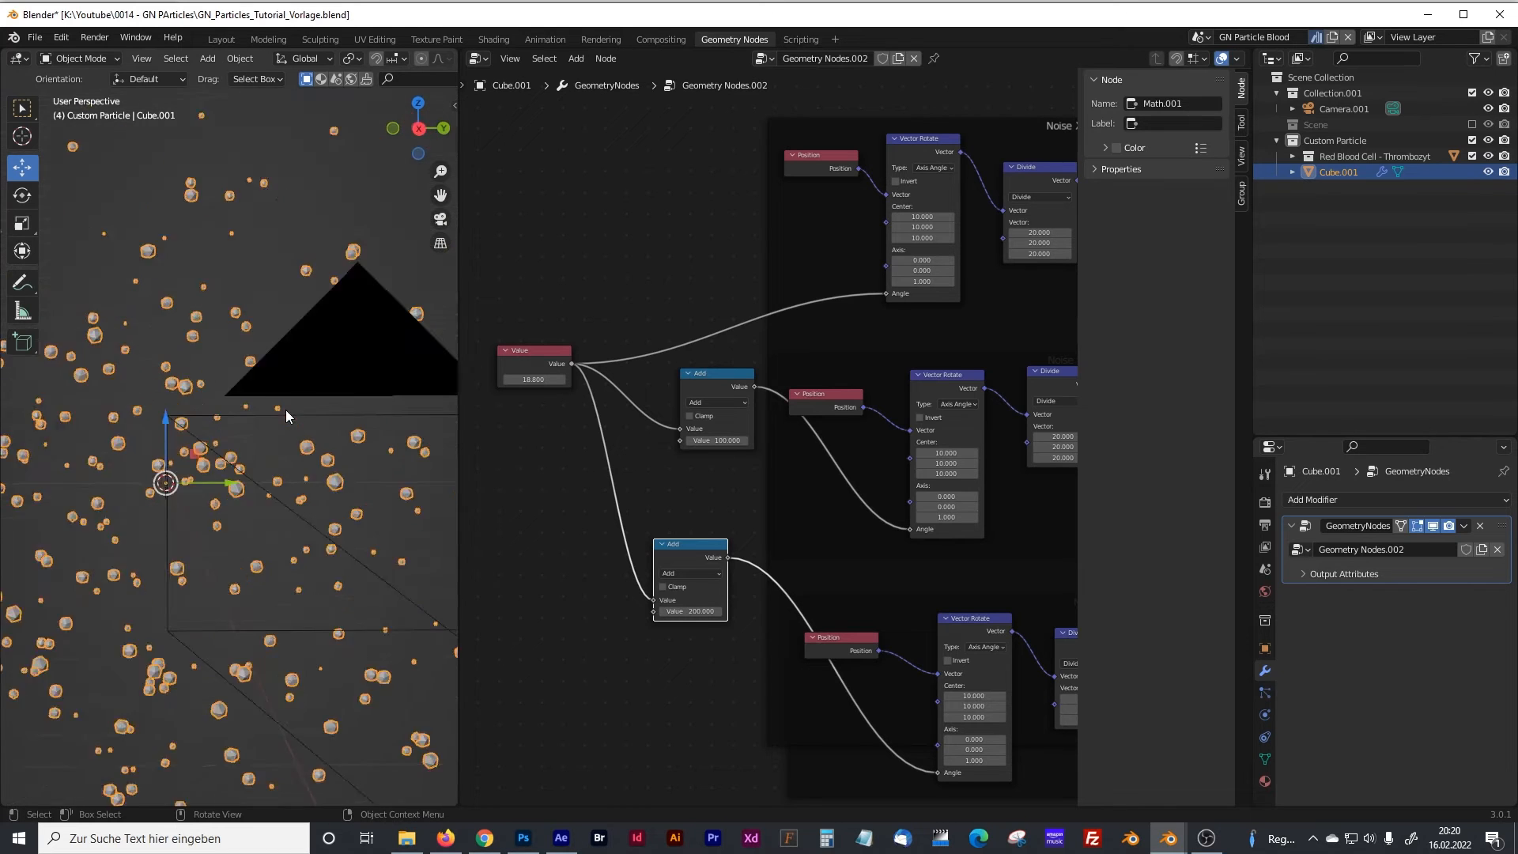
shift+middle_drag(217, 424, 268, 404)
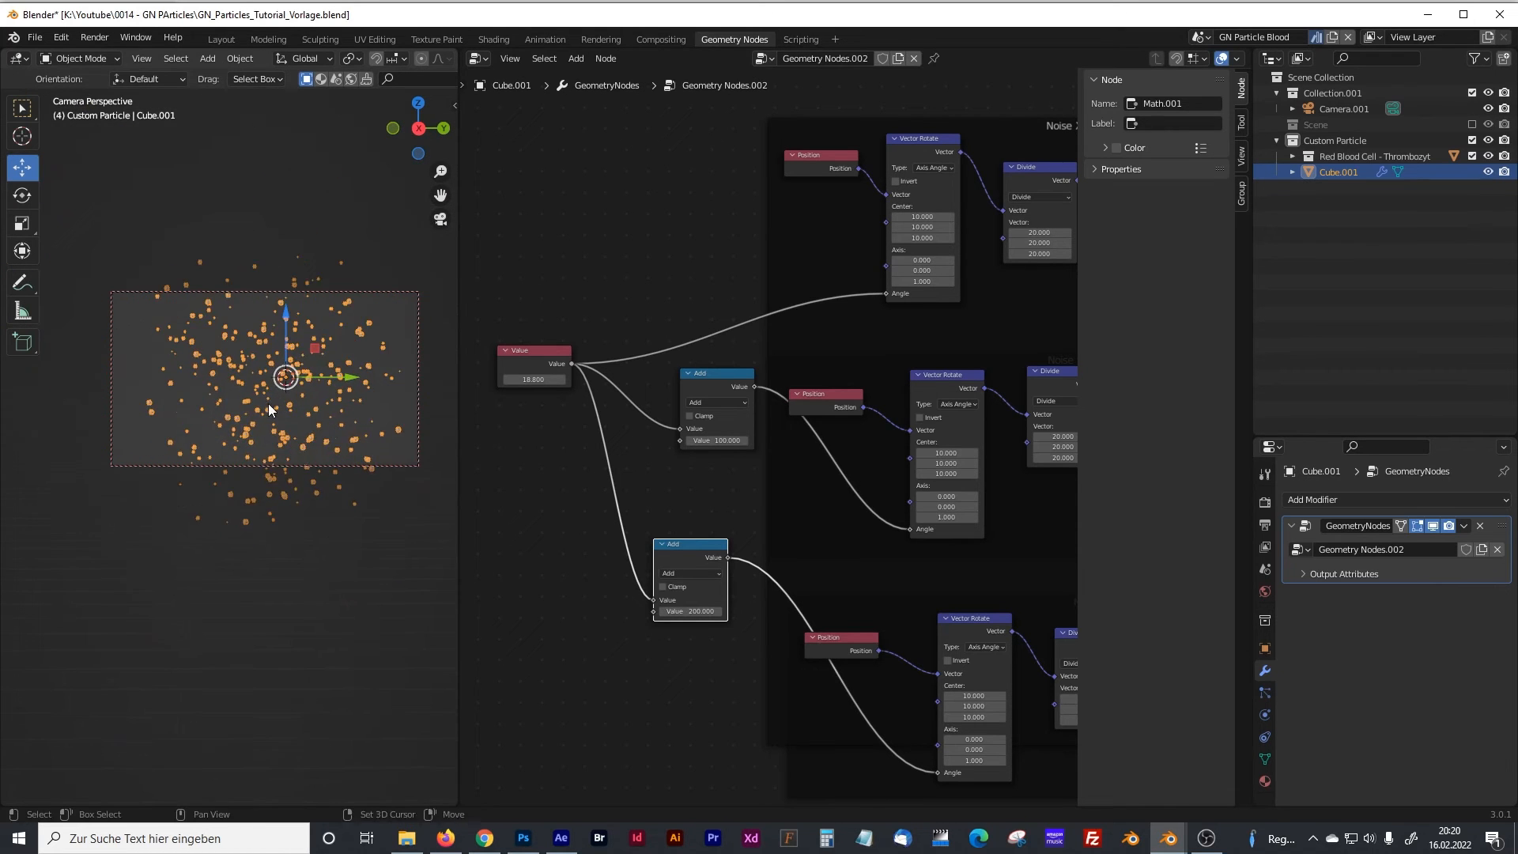
scroll(267, 403, up, 1)
mouse_move(538, 379)
mouse_down()
mouse_move(624, 379)
mouse_move(542, 381)
mouse_up()
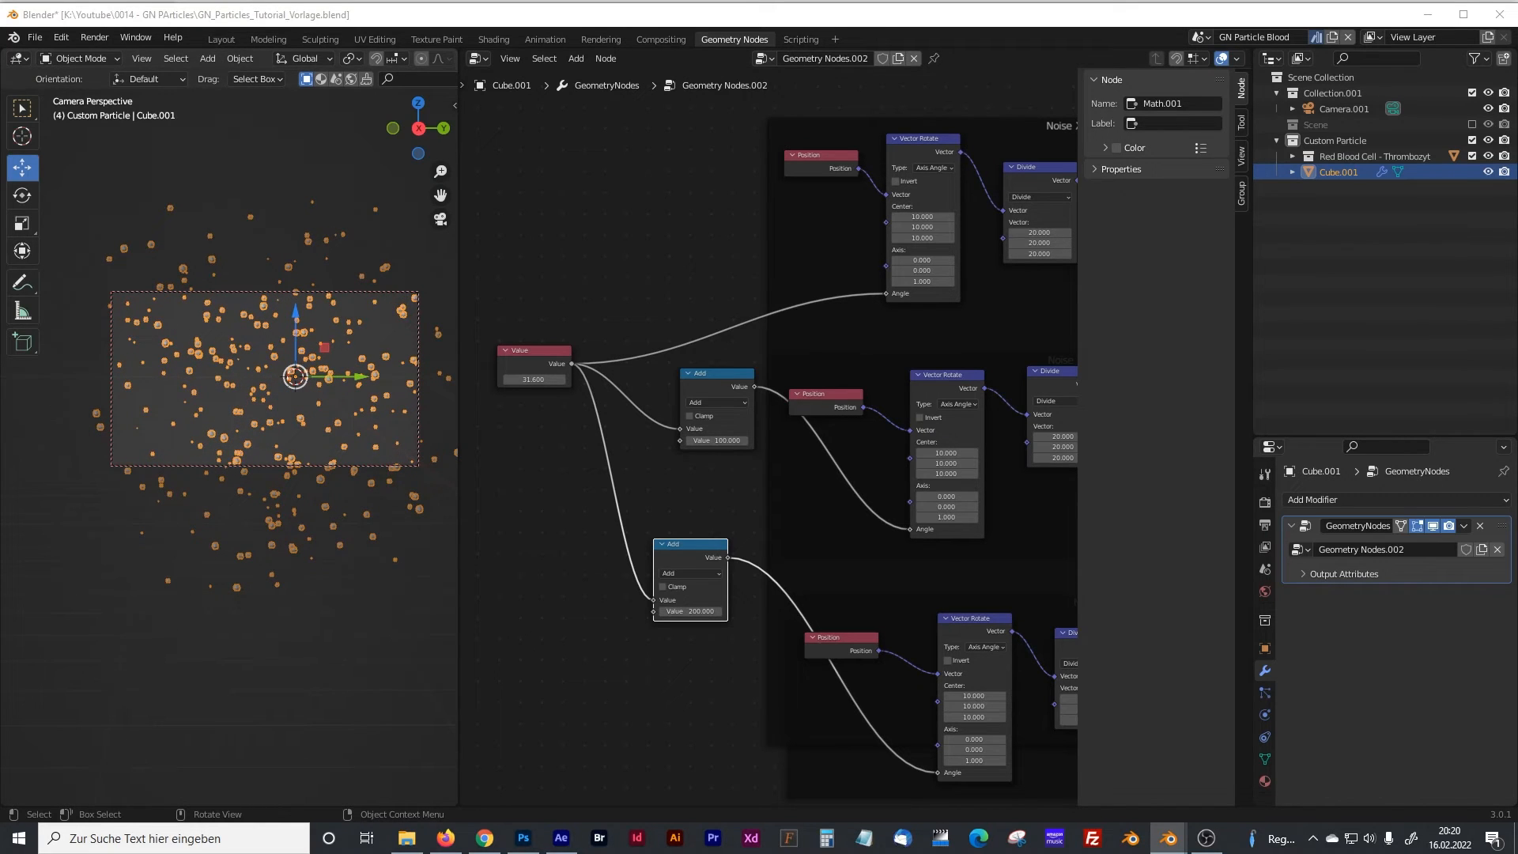
Step: Reposition the Noise Texture and Divide nodes in the Noise z frame to clear space before the RGB Curves node
middle_drag(557, 623, 1208, 566)
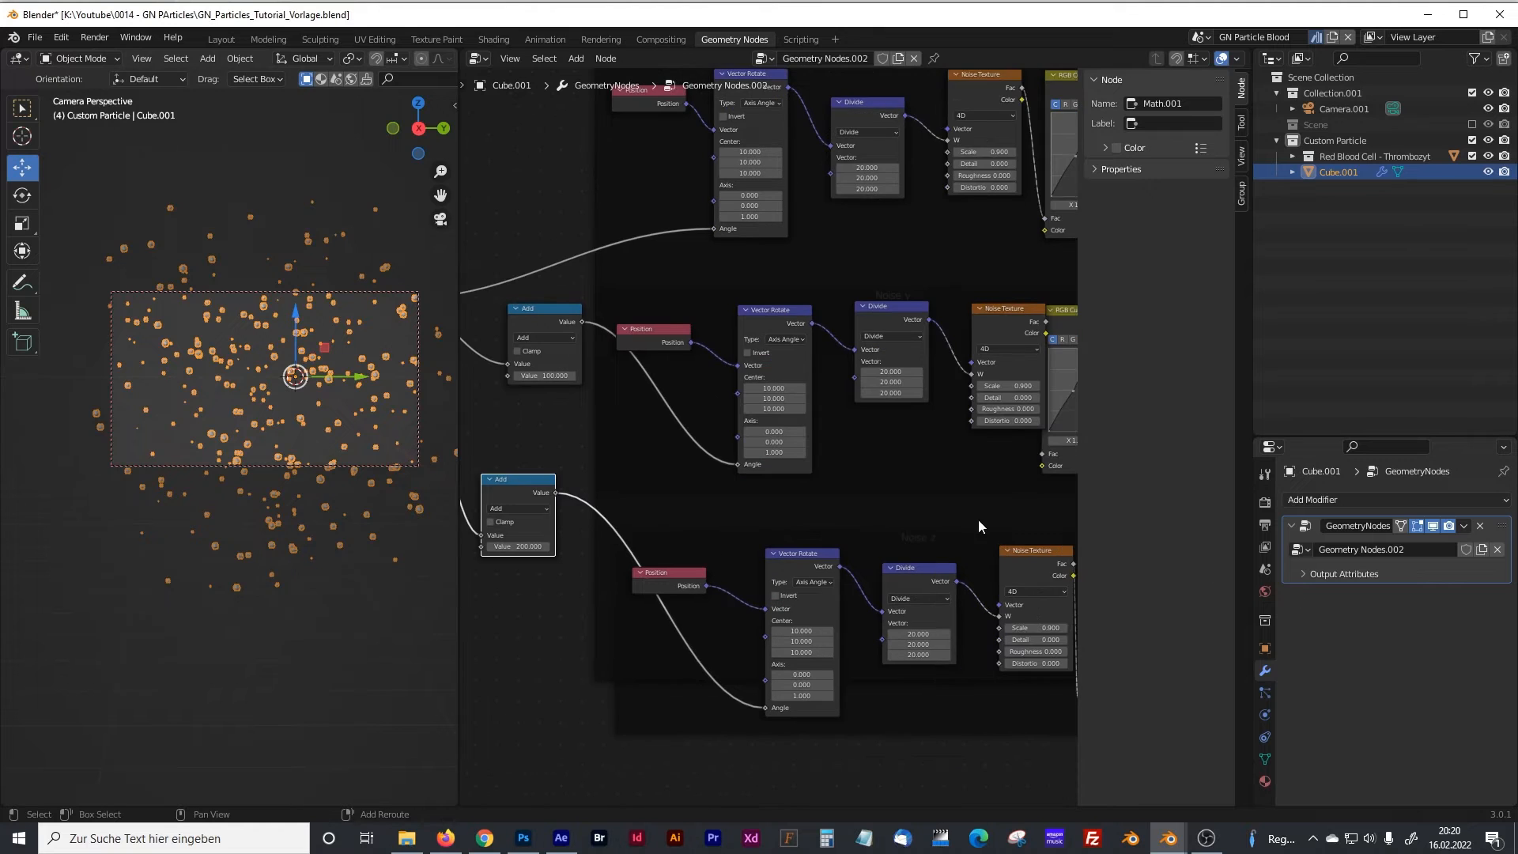
middle_drag(979, 519, 807, 471)
scroll(873, 546, up, 3)
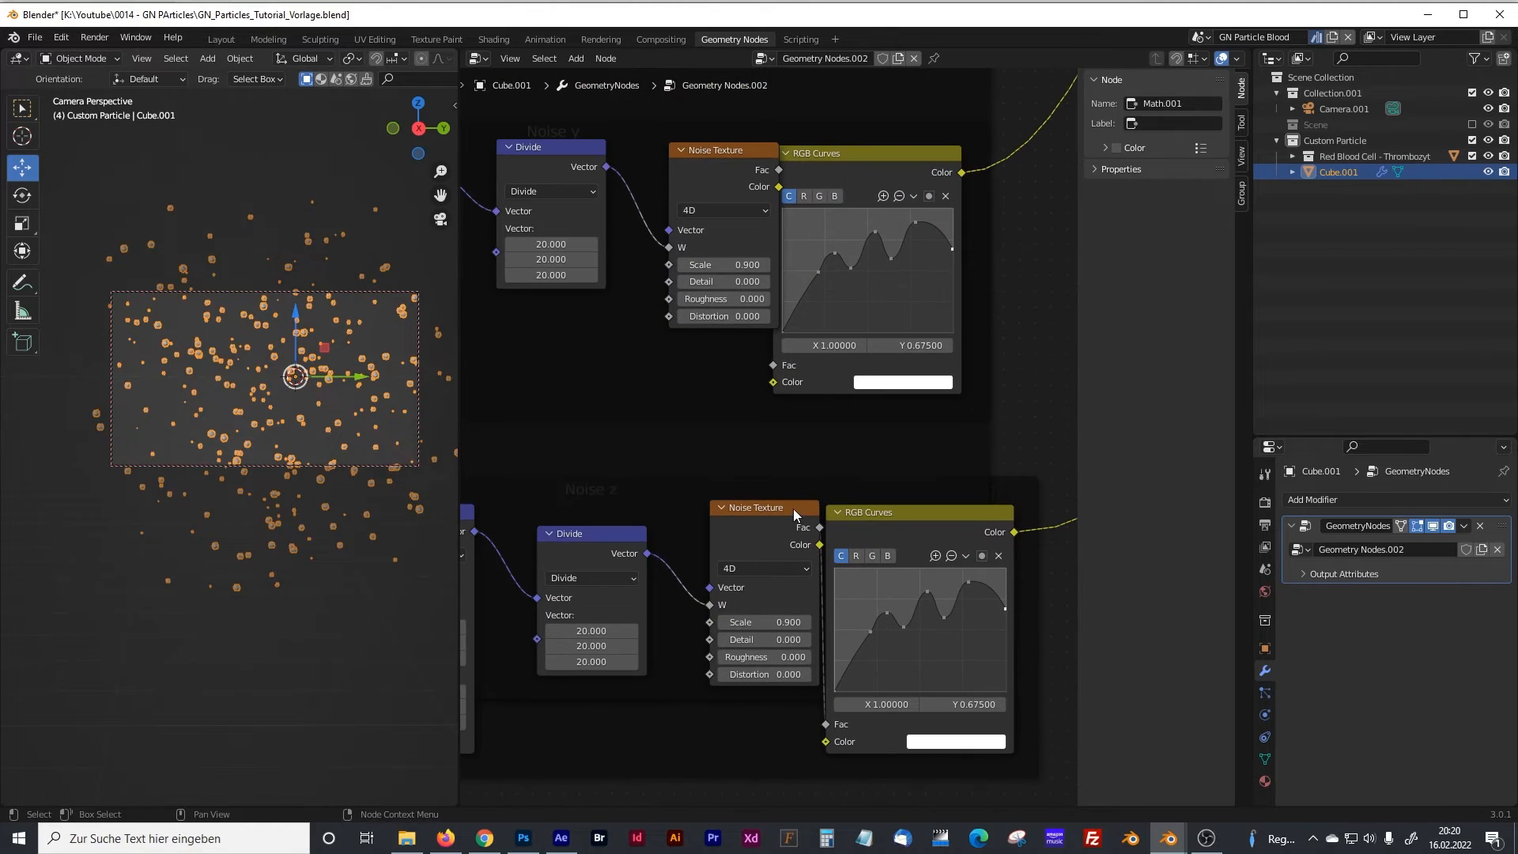
drag(794, 509, 778, 501)
drag(629, 536, 616, 520)
drag(757, 500, 743, 493)
Step: Set the Noise Texture scale to 1.3 in the Noise z frame and to 0.5 in the Noise y frame
drag(734, 608, 766, 608)
middle_drag(710, 404, 700, 489)
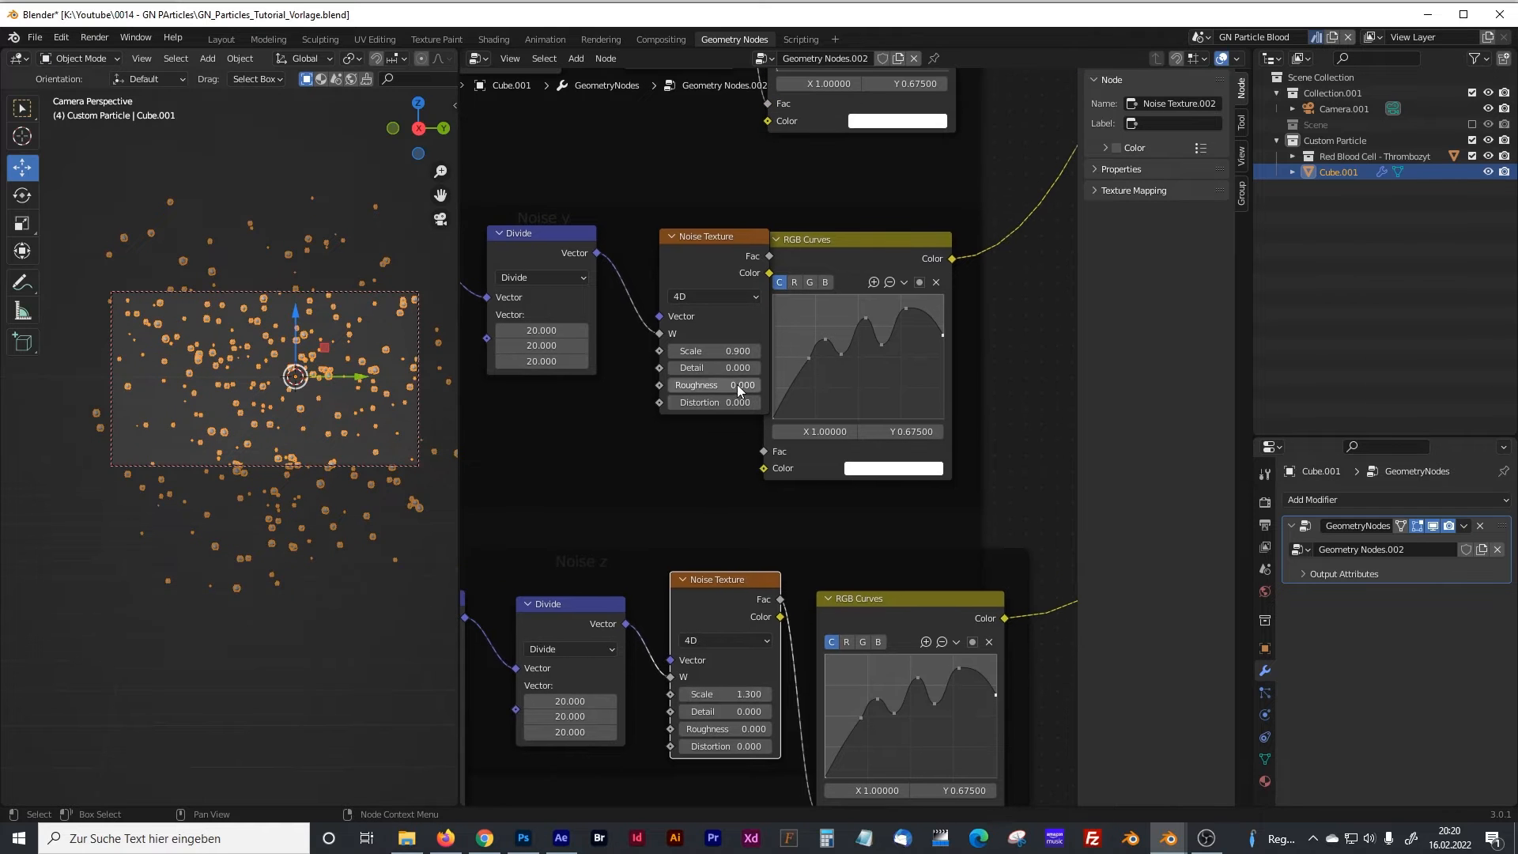
drag(714, 351, 682, 351)
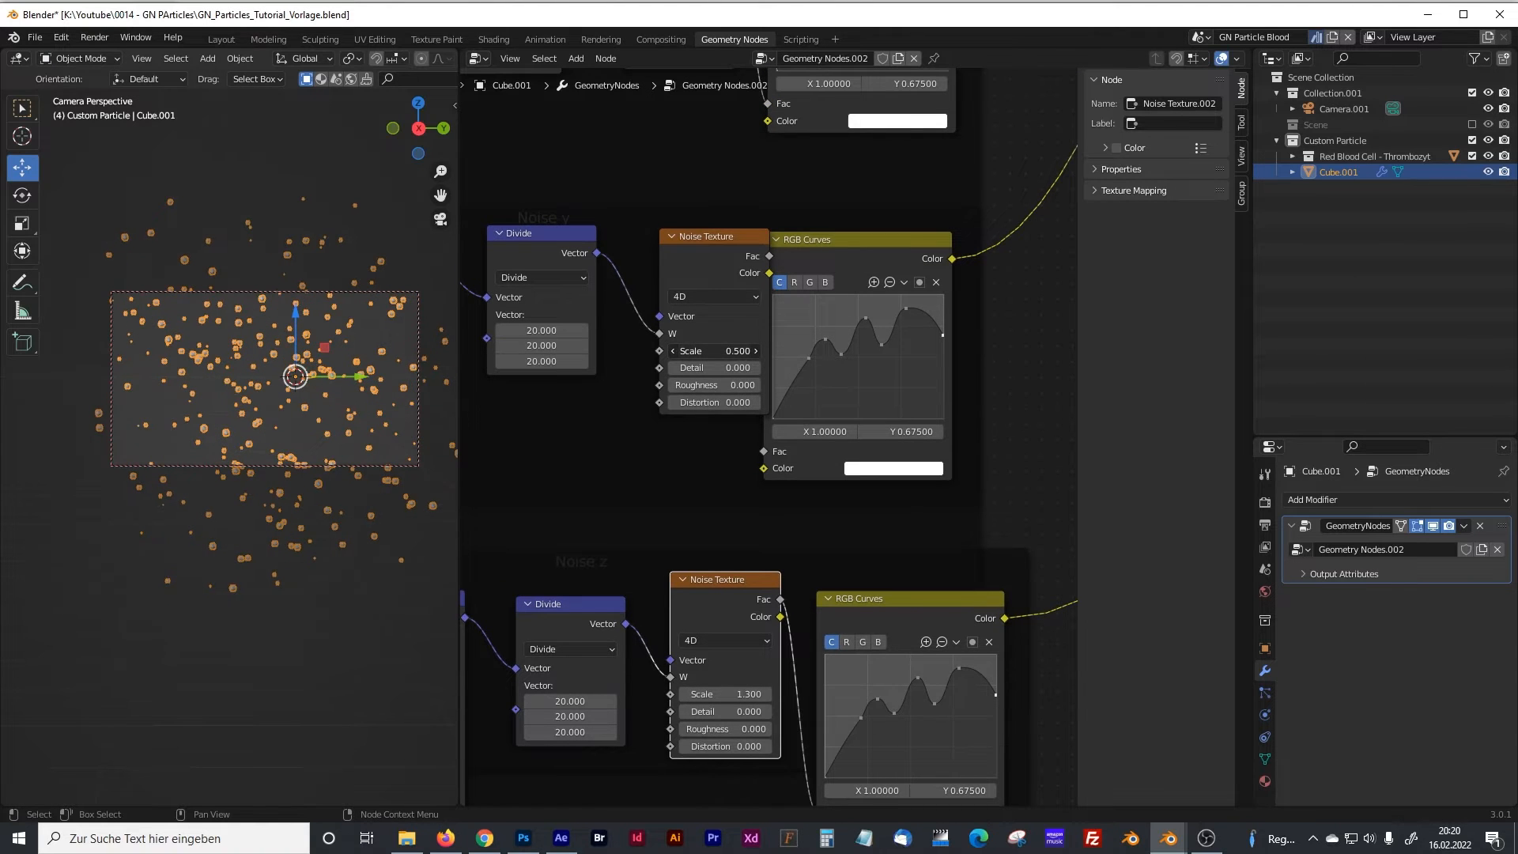
Step: Reshape the Noise y and Noise z RGB curves into different waves, starting Noise y at about 0.34 and ending Noise z at about 0.44
drag(810, 358, 865, 380)
drag(903, 313, 909, 392)
drag(918, 670, 923, 752)
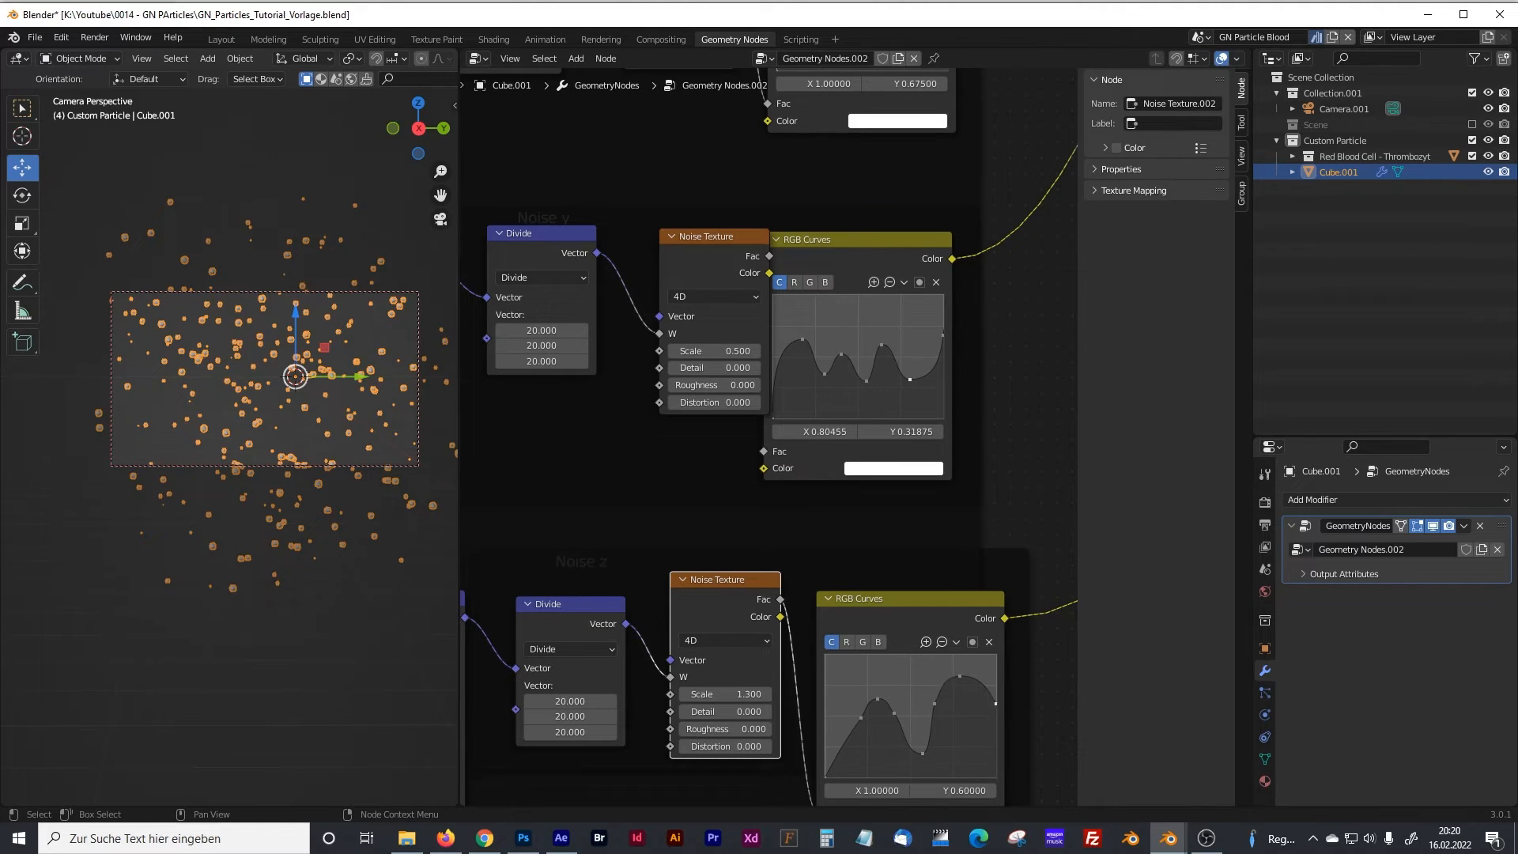
drag(996, 703, 996, 723)
drag(943, 335, 931, 396)
drag(776, 416, 773, 377)
Step: Reshape the Noise X RGB curve, lowering several points and placing the middle one at about X 0.49, Y 0.325
middle_drag(839, 262, 780, 482)
drag(889, 211, 888, 254)
drag(850, 182, 835, 217)
drag(809, 191, 800, 251)
Step: Set the Noise Texture distortion to 0.2 in the Noise X frame and to -0.3 in the Noise y frame
middle_drag(646, 278, 818, 310)
click(834, 309)
click(834, 308)
middle_drag(830, 400, 834, 299)
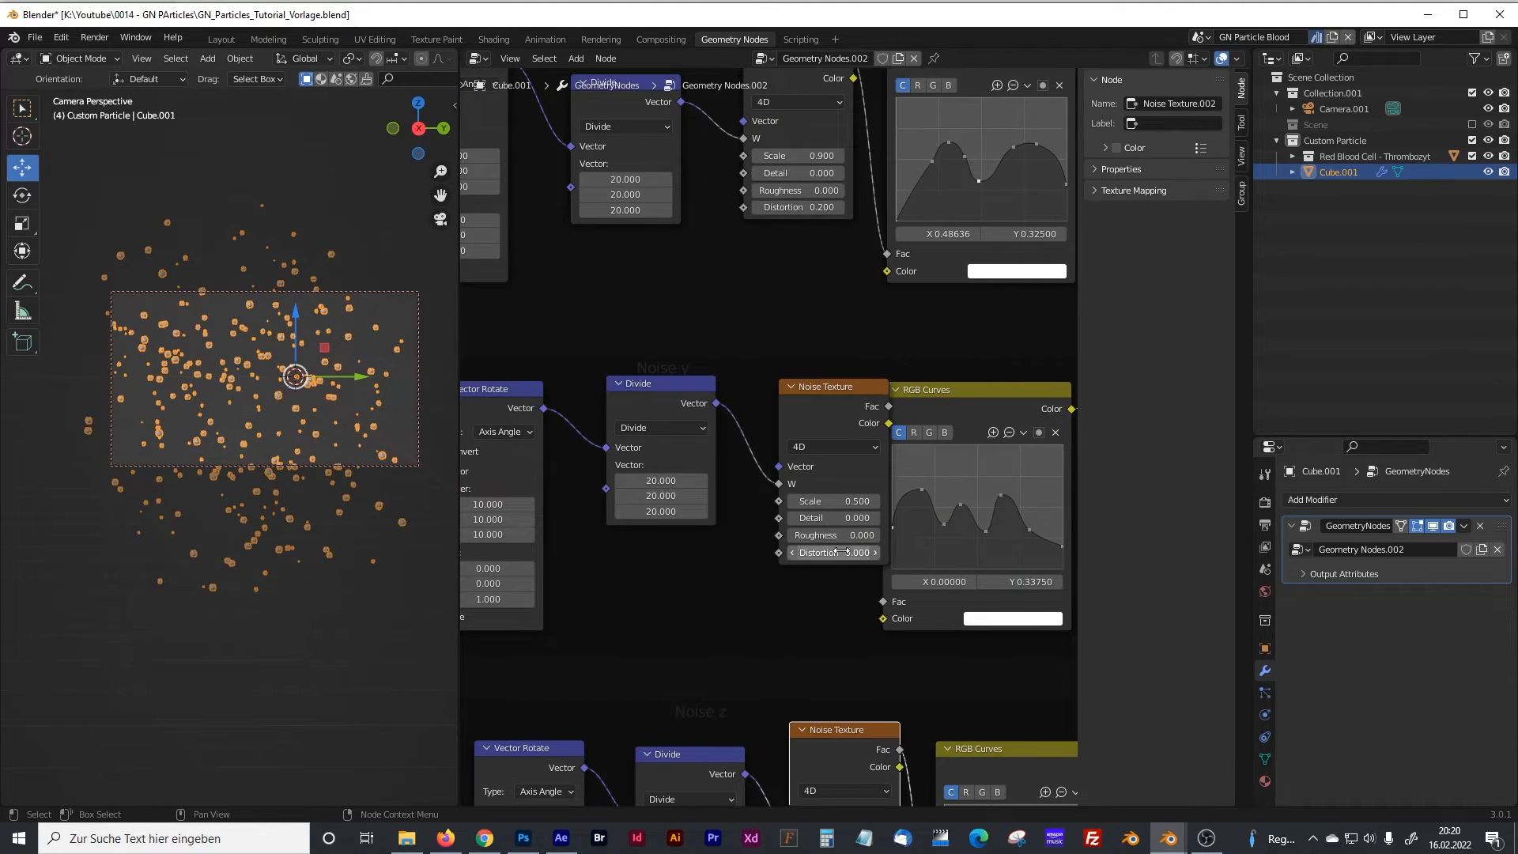
click(794, 553)
click(794, 554)
click(793, 554)
Step: Set the Noise Texture distortion in the Noise z frame to -0.3
shift+middle_drag(805, 623, 802, 497)
shift+middle_drag(850, 665, 823, 534)
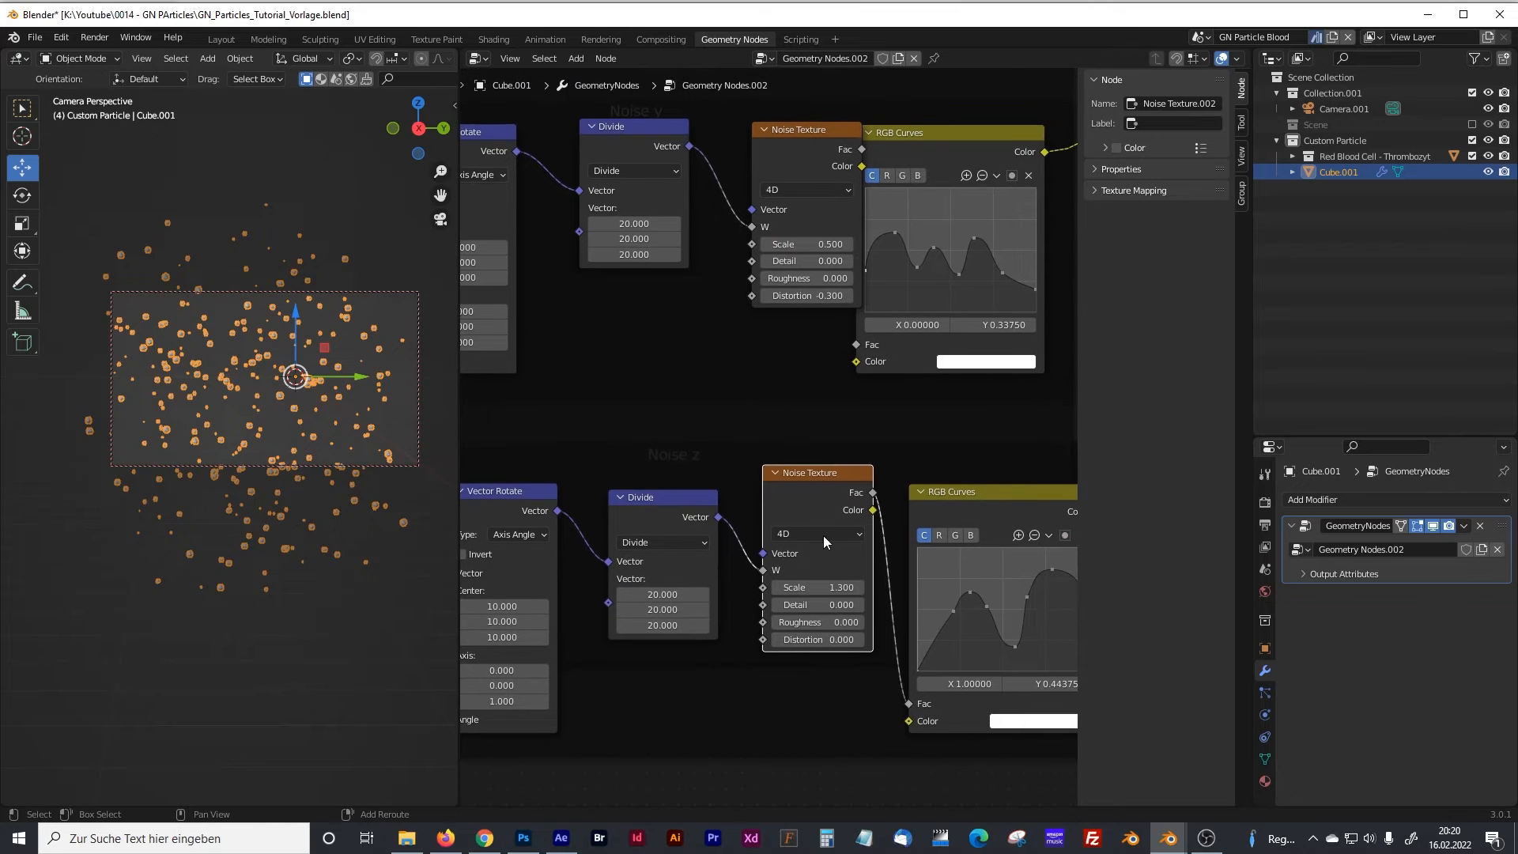
click(778, 642)
click(778, 642)
click(778, 642)
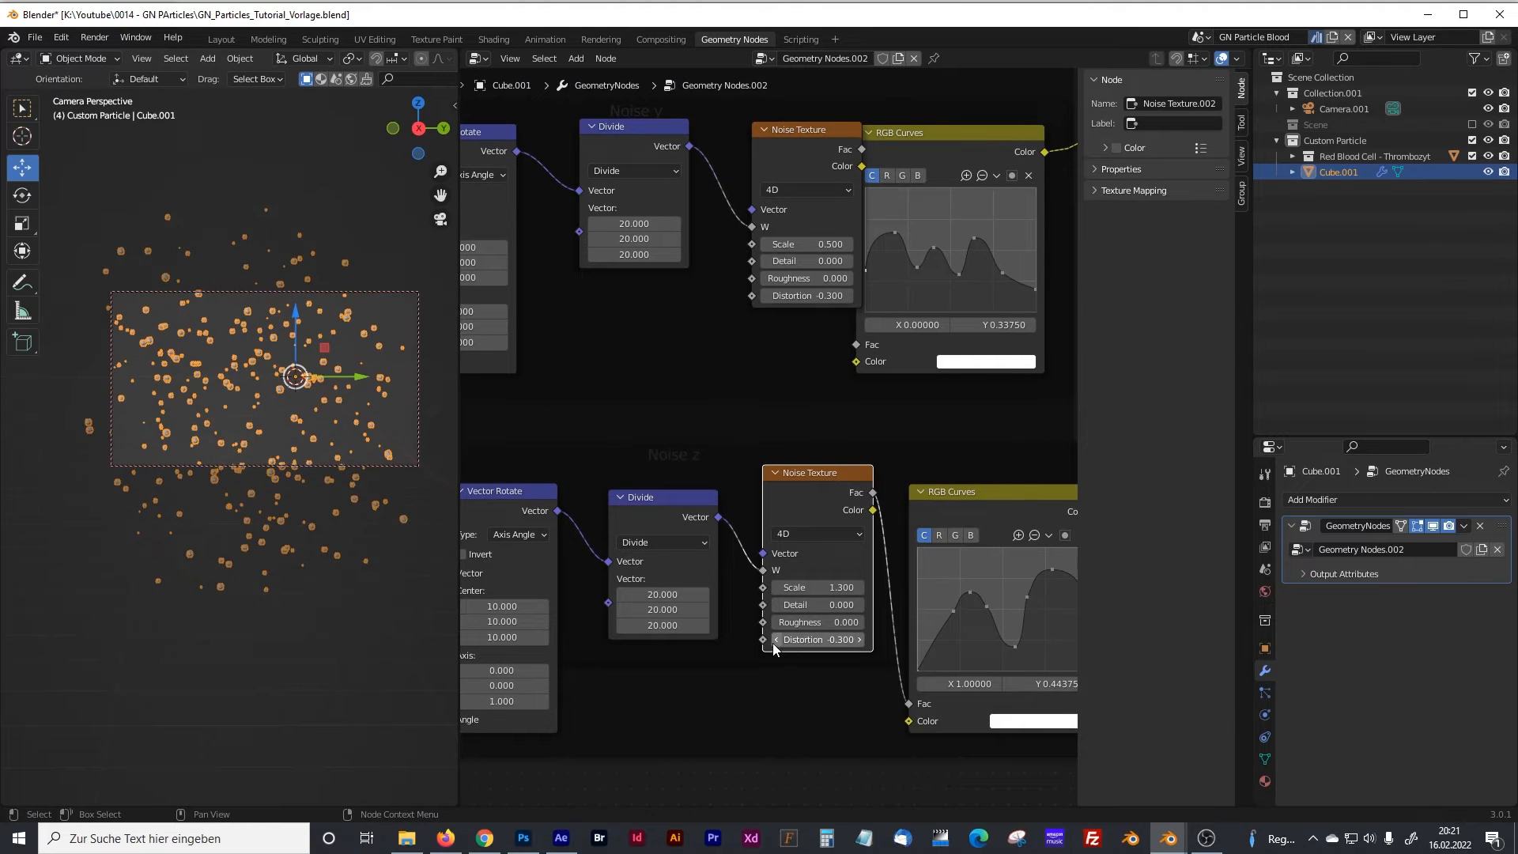
middle_drag(576, 481, 801, 566)
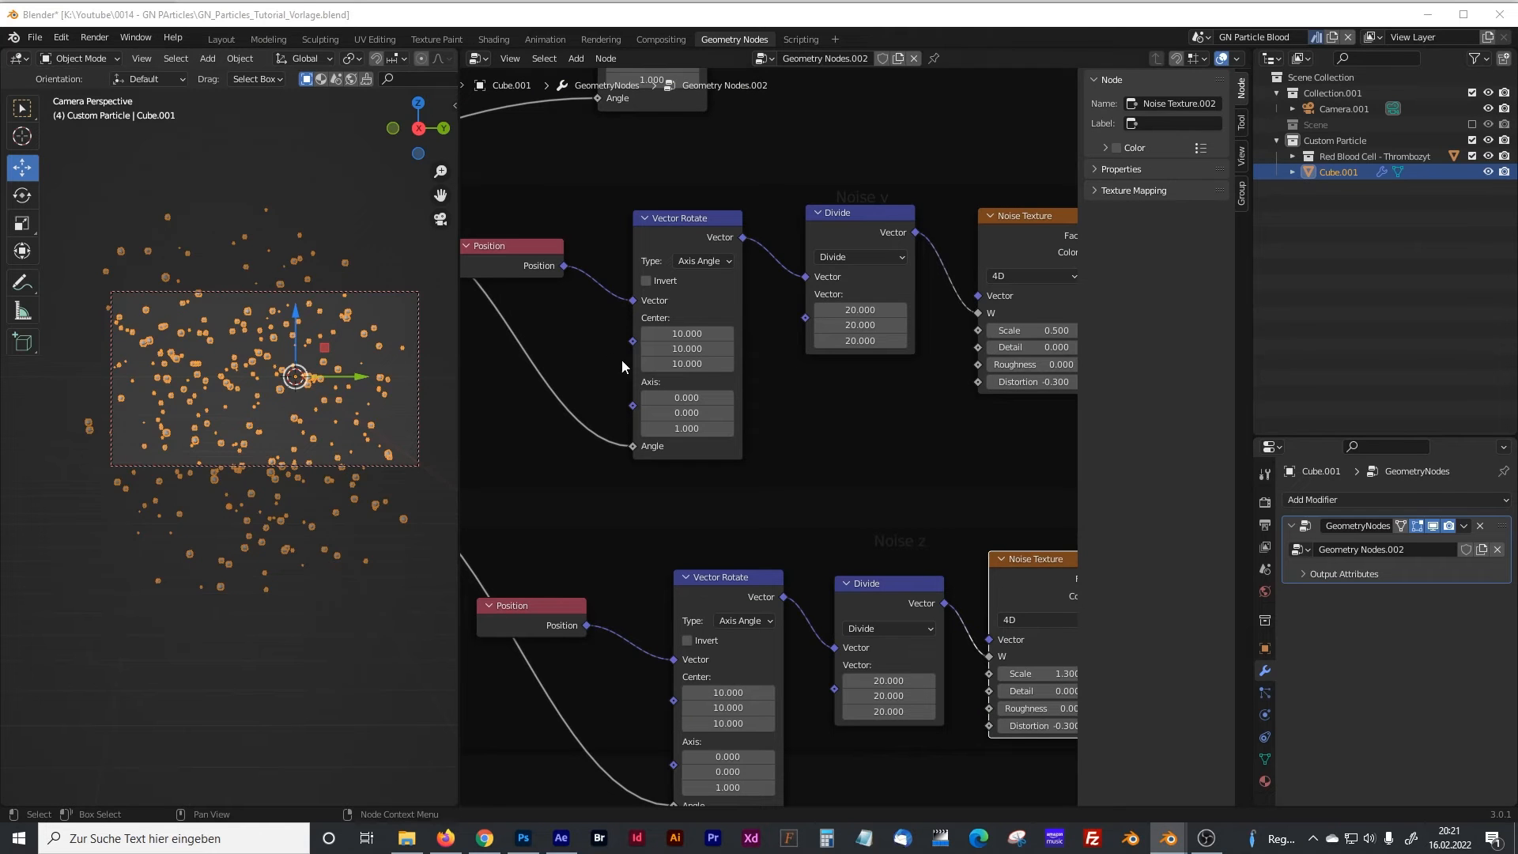
Step: Scrub the shared Value node to 50.9 to preview the particle motion
middle_drag(475, 439, 1012, 522)
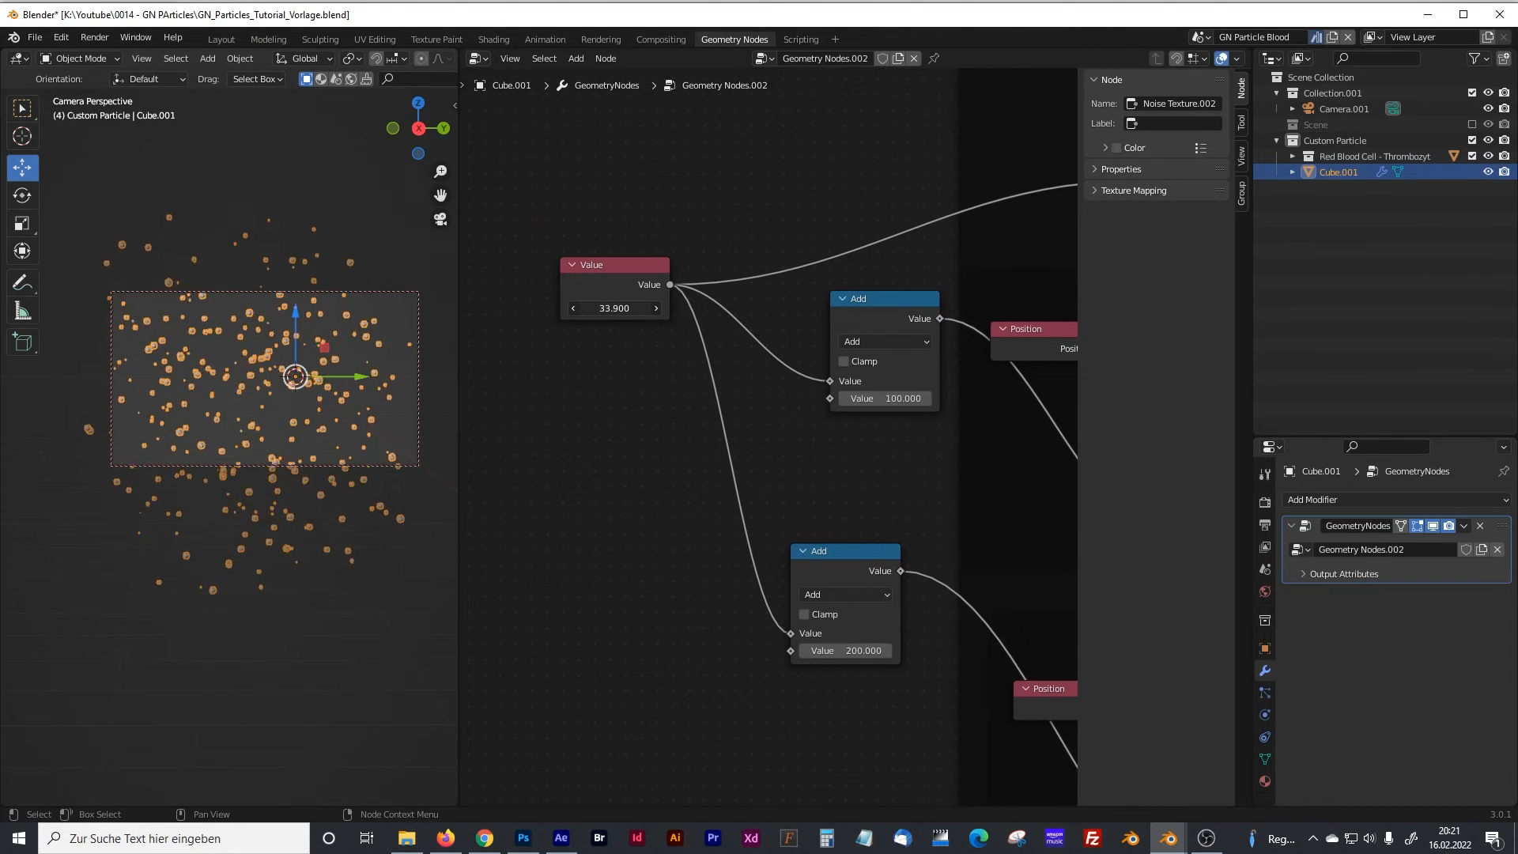
drag(615, 308, 692, 308)
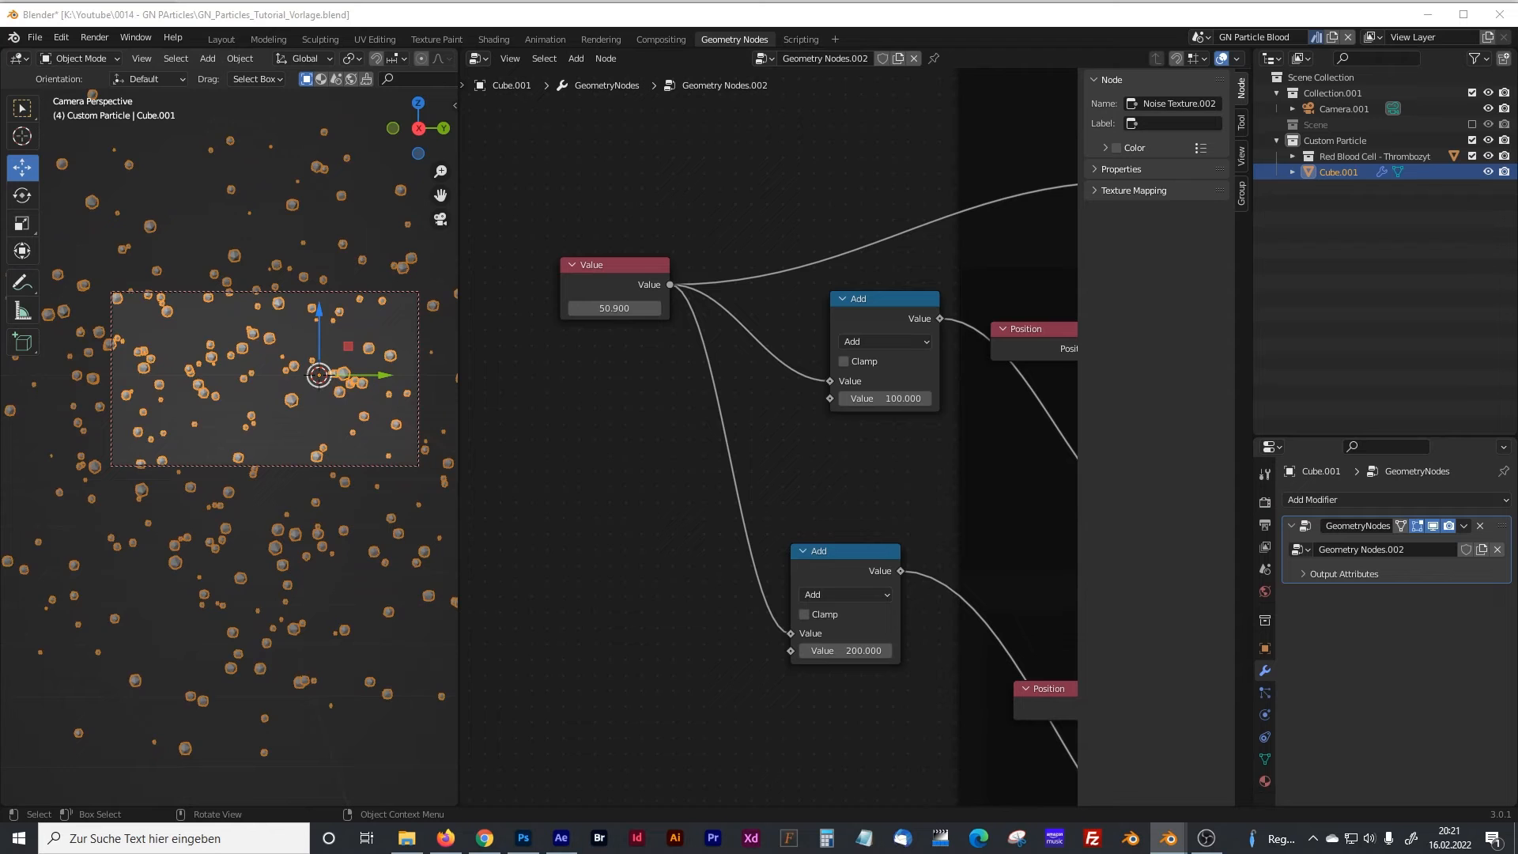
scroll(553, 522, down, 1)
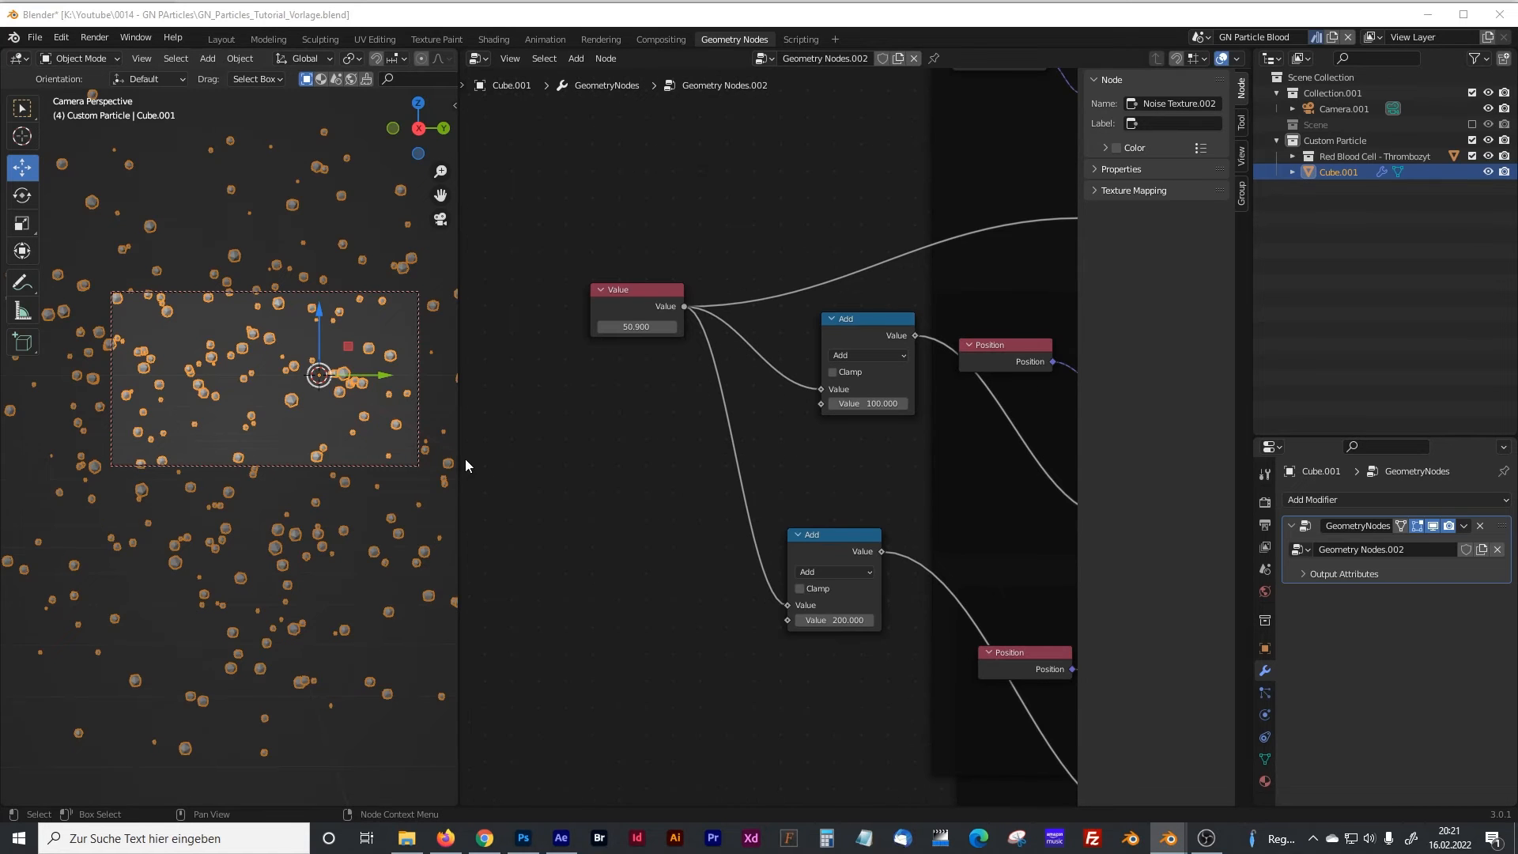
Step: Widen the node editor, then duplicate the last Set Position node and insert the copy before the Group Output
drag(462, 454, 292, 453)
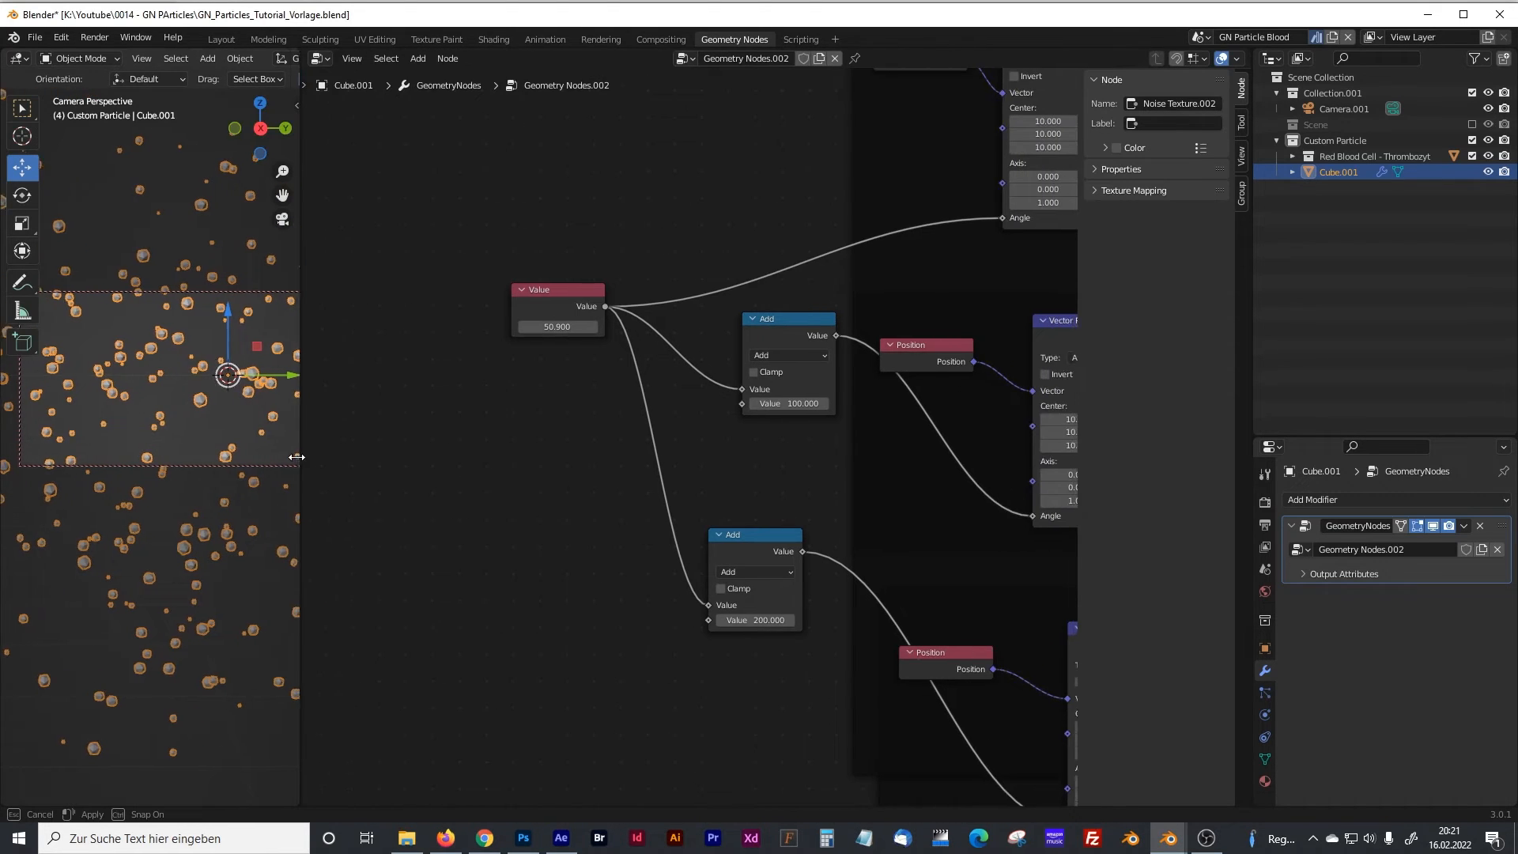
scroll(772, 486, down, 2)
scroll(772, 486, down, 2)
shift+scroll(712, 514, up, 5)
ctrl+scroll(672, 541, right, 4)
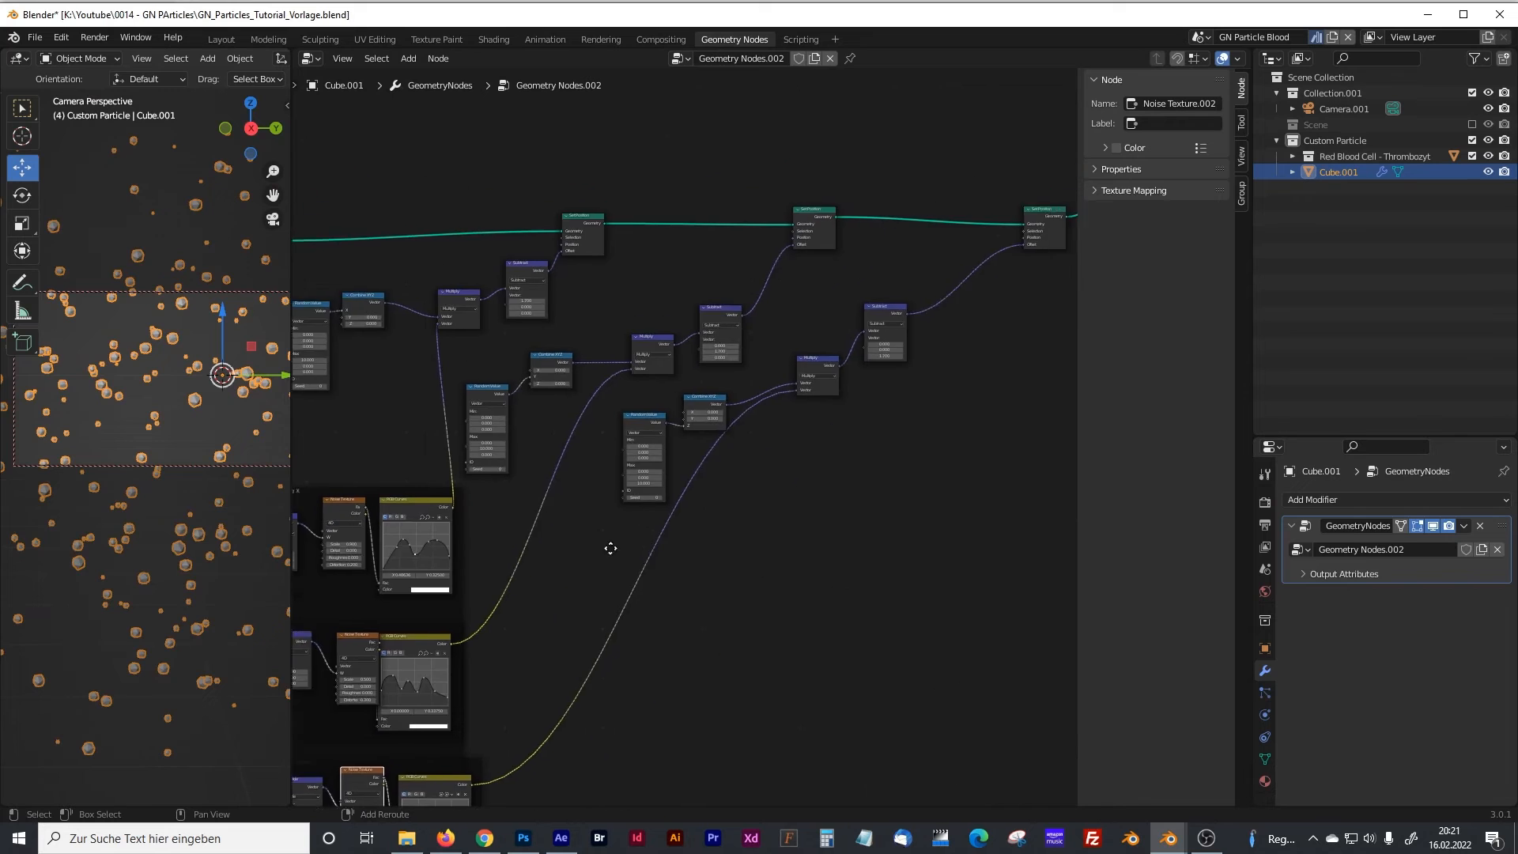
drag(827, 244, 970, 301)
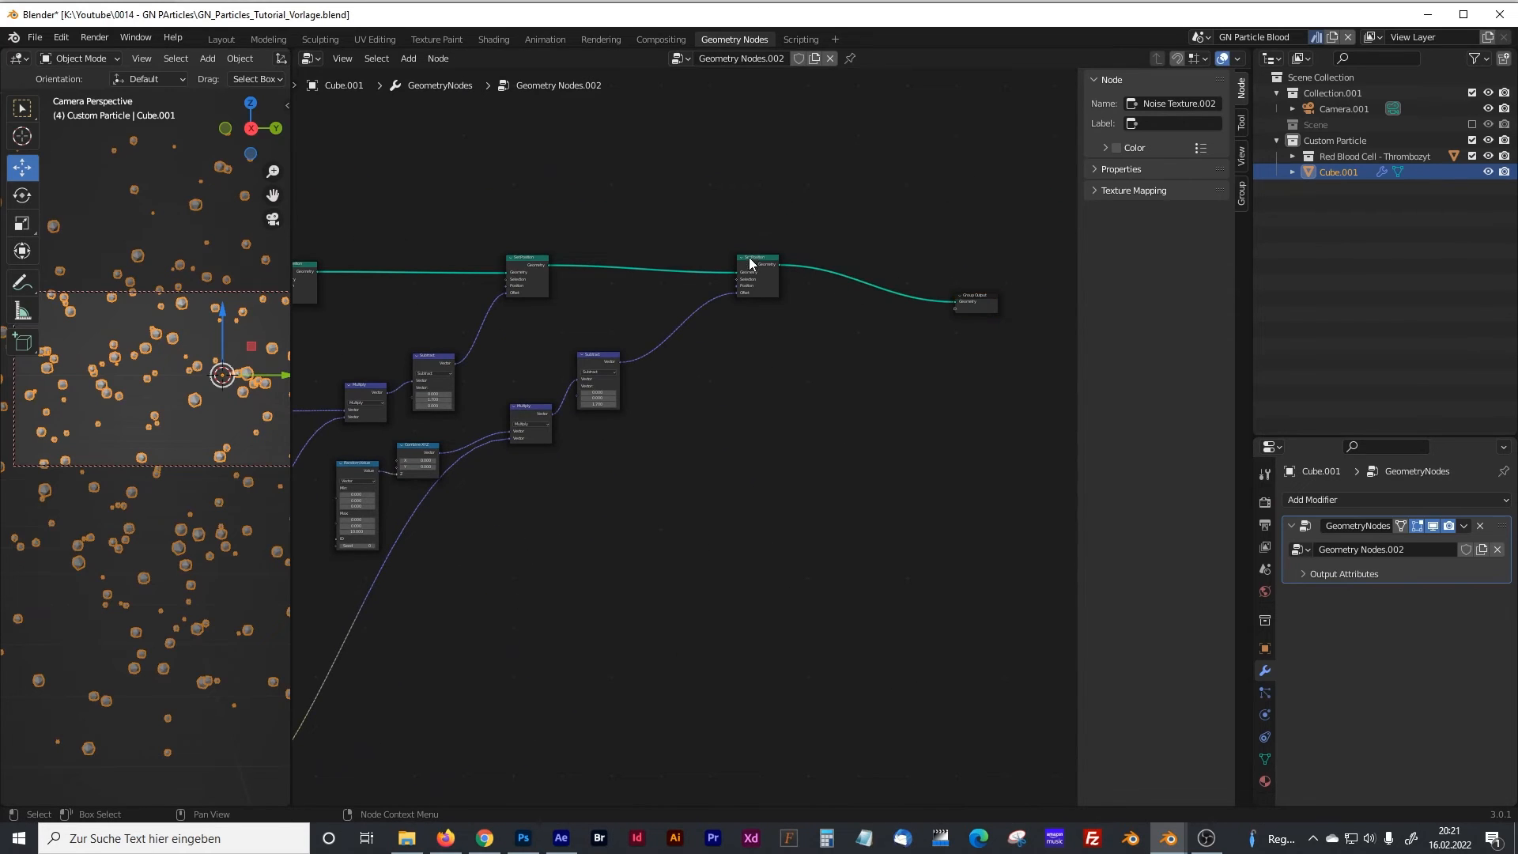
click(750, 264)
key(shift+d)
click(899, 288)
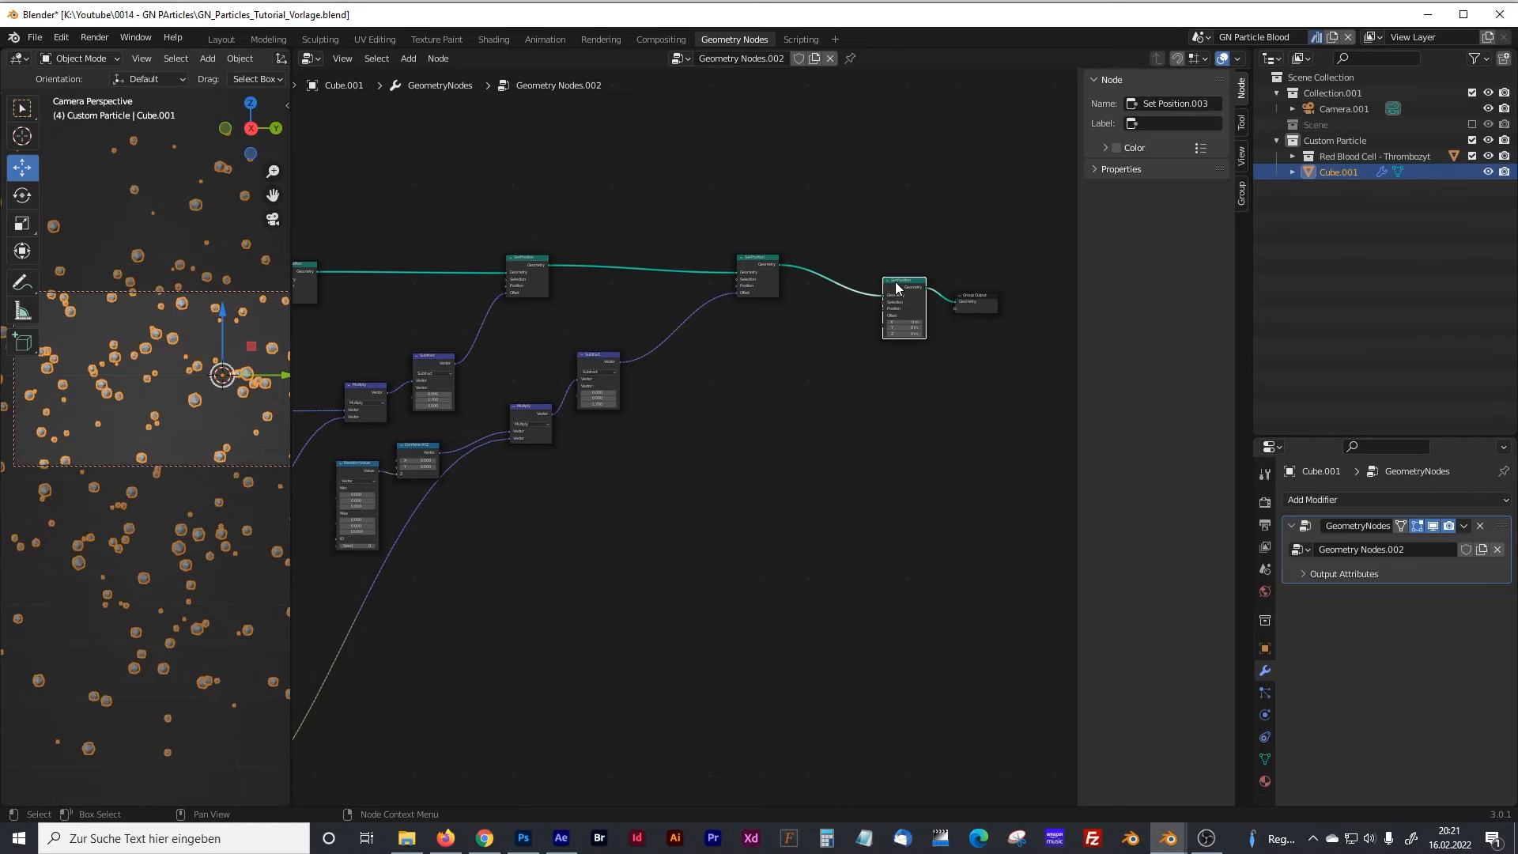
Step: Move the new Set Position node and the Group Output below the main geometry line to make room for more nodes
drag(971, 303, 1000, 313)
drag(909, 279, 888, 464)
click(999, 312)
drag(1000, 316, 1020, 496)
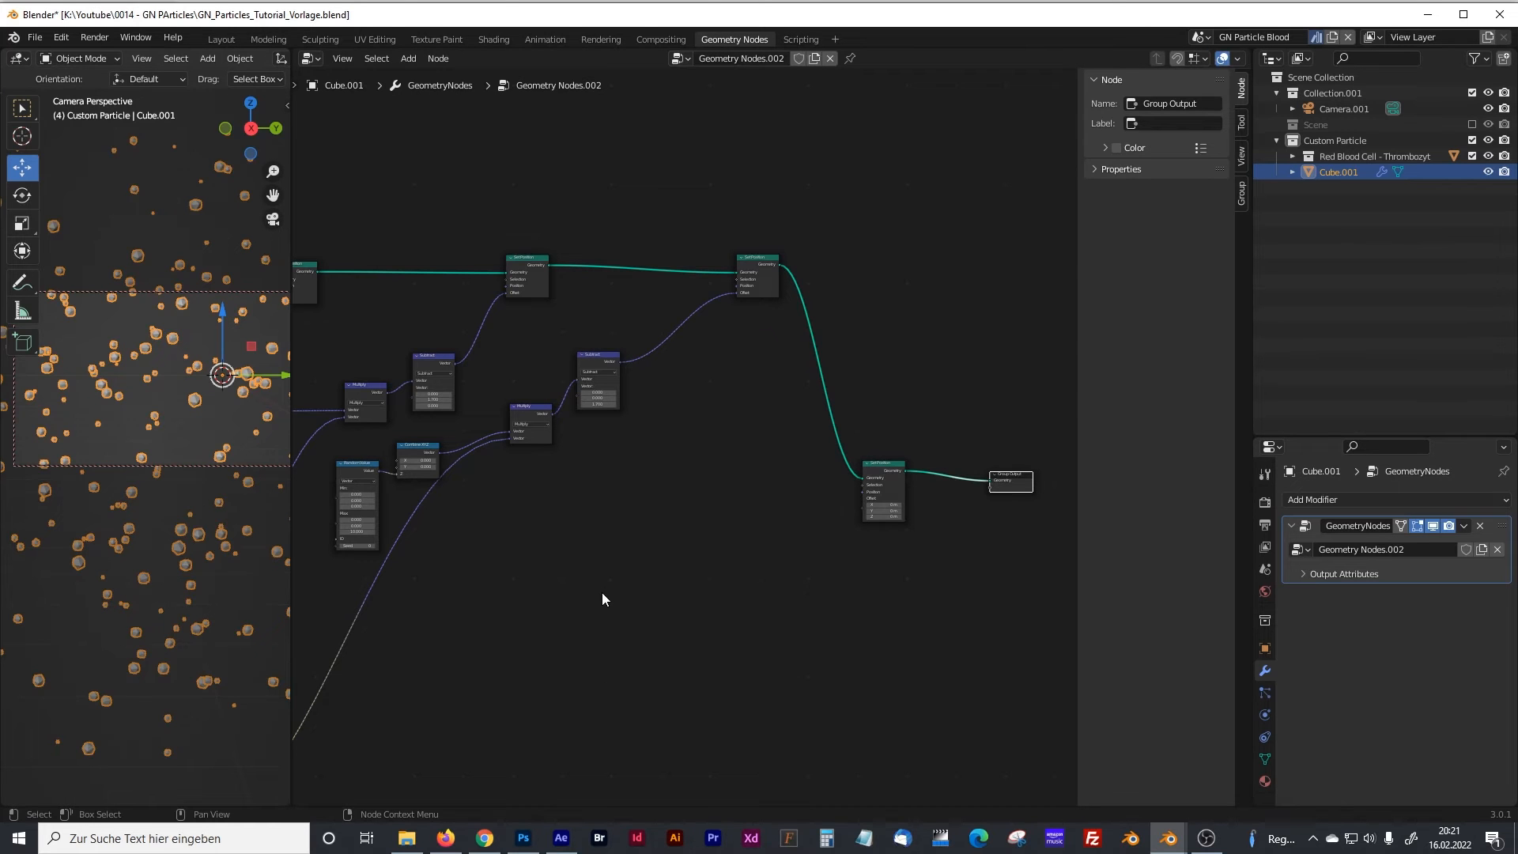
Step: Duplicate the five nodes inside the Noise X frame and place the copies beside the new Set Position node
middle_drag(514, 623, 721, 535)
middle_drag(583, 644, 903, 499)
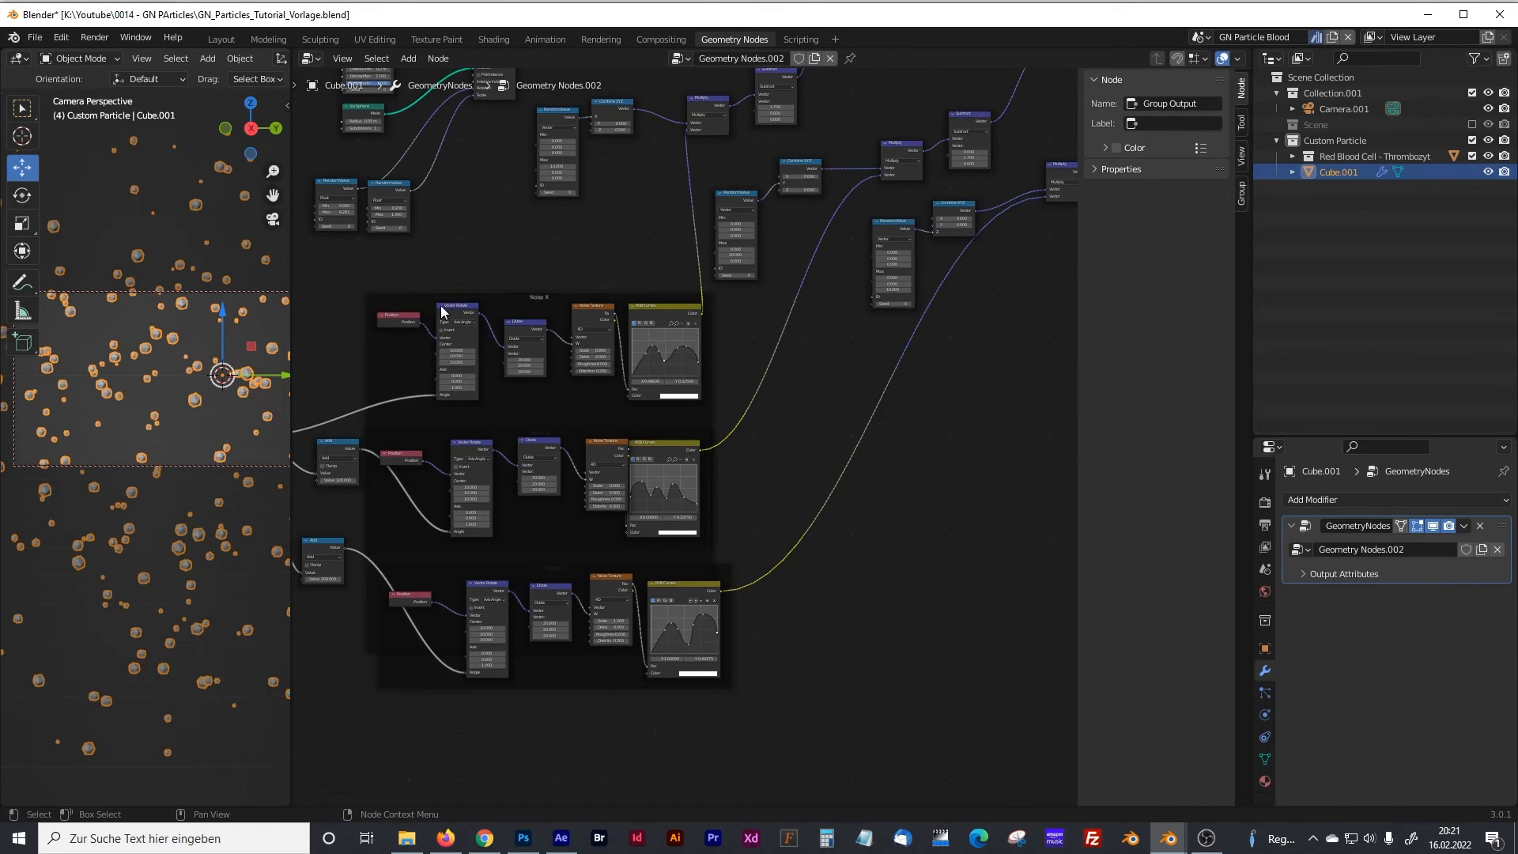
click(400, 315)
shift+click(462, 311)
drag(329, 299, 718, 401)
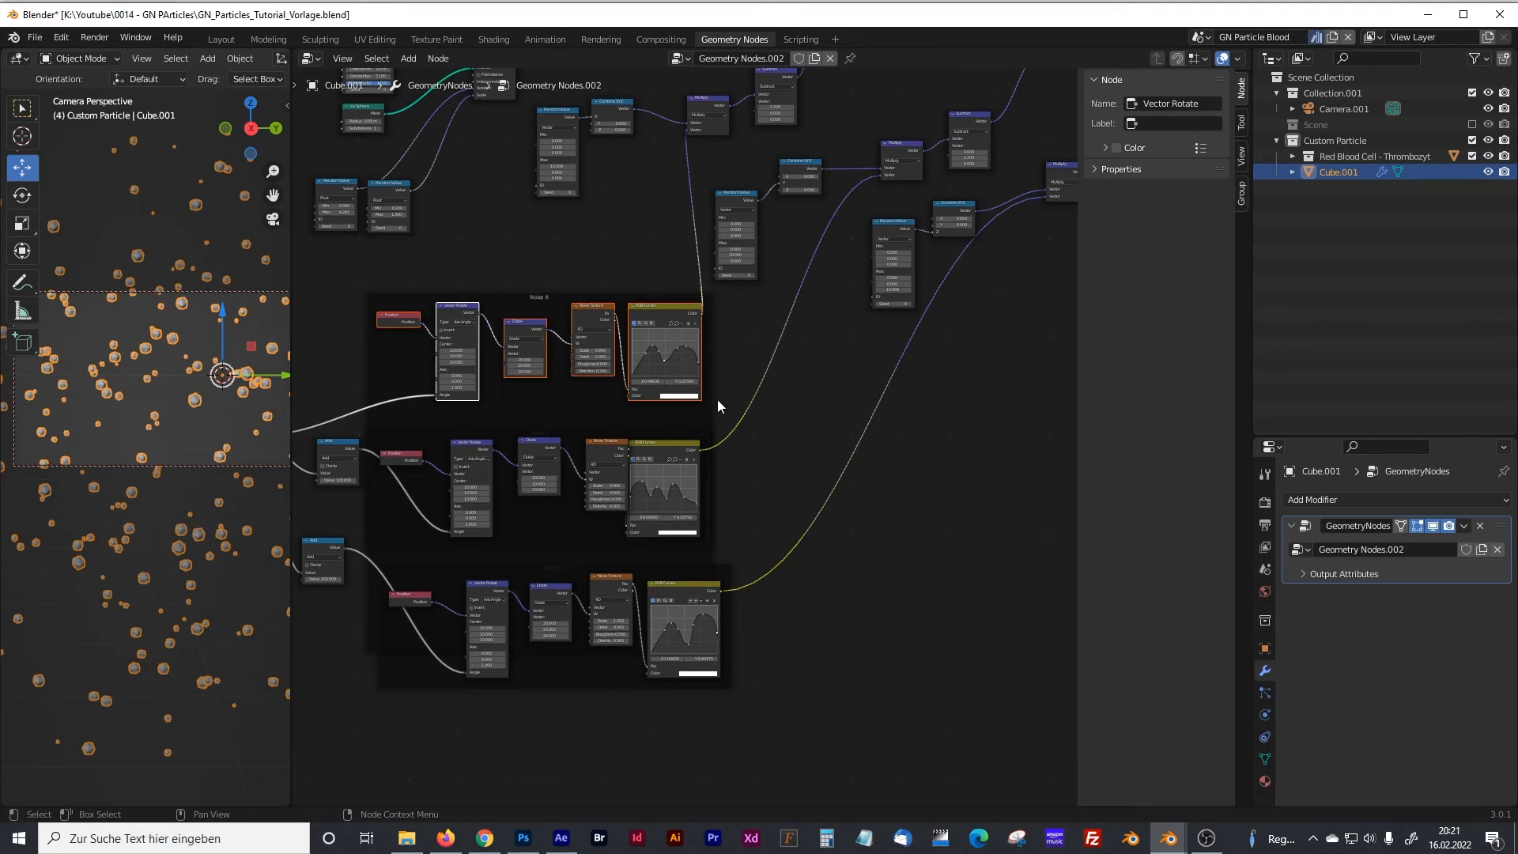
key(shift+d)
click(1004, 638)
shift+middle_drag(952, 545, 725, 514)
drag(859, 603, 988, 370)
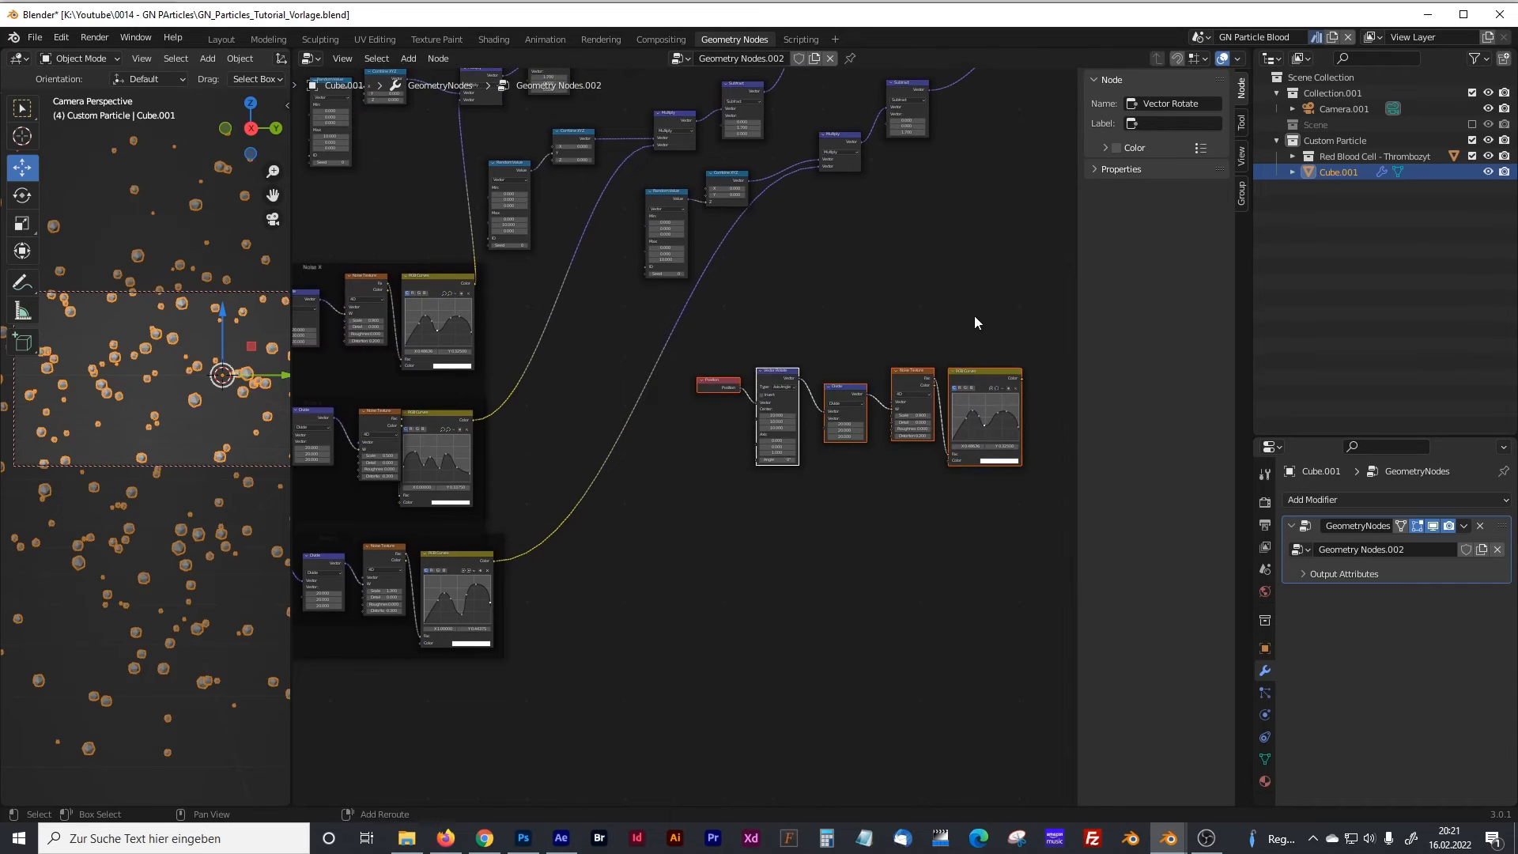
middle_drag(986, 331, 740, 429)
drag(742, 470, 838, 349)
Step: Connect the duplicated RGB Curves Color output to the Offset input of the new Set Position node
scroll(860, 335, up, 3)
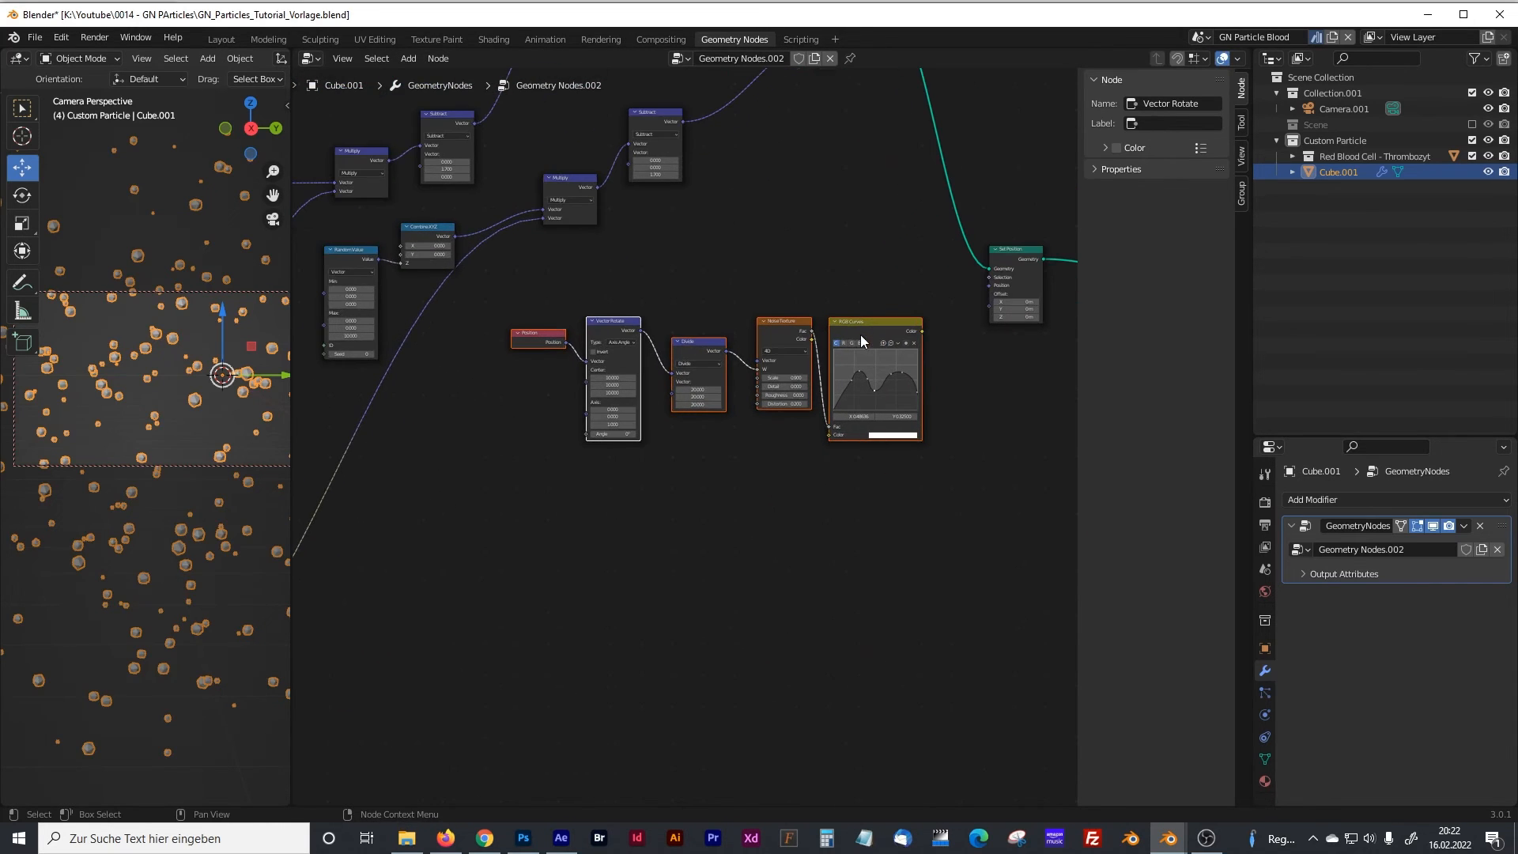
scroll(839, 259, up, 2)
middle_drag(840, 259, 699, 312)
scroll(699, 312, up, 3)
drag(817, 402, 917, 370)
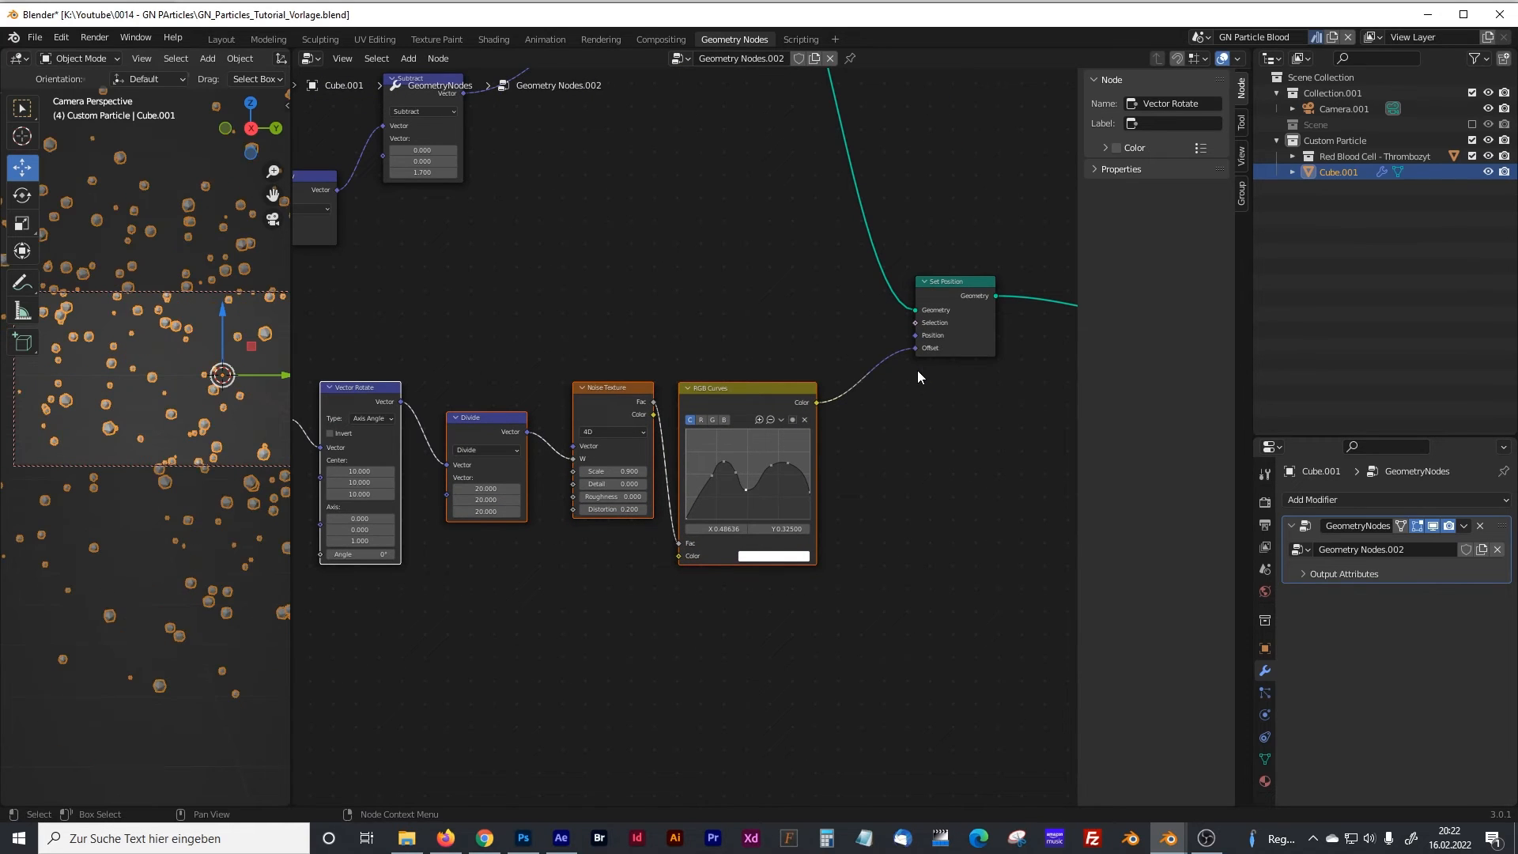
Step: Connect the shared Value node to the Angle input of the duplicated Vector Rotate node
ctrl+scroll(539, 357, left, 6)
drag(545, 400, 542, 408)
click(559, 413)
click(590, 407)
scroll(567, 447, down, 3)
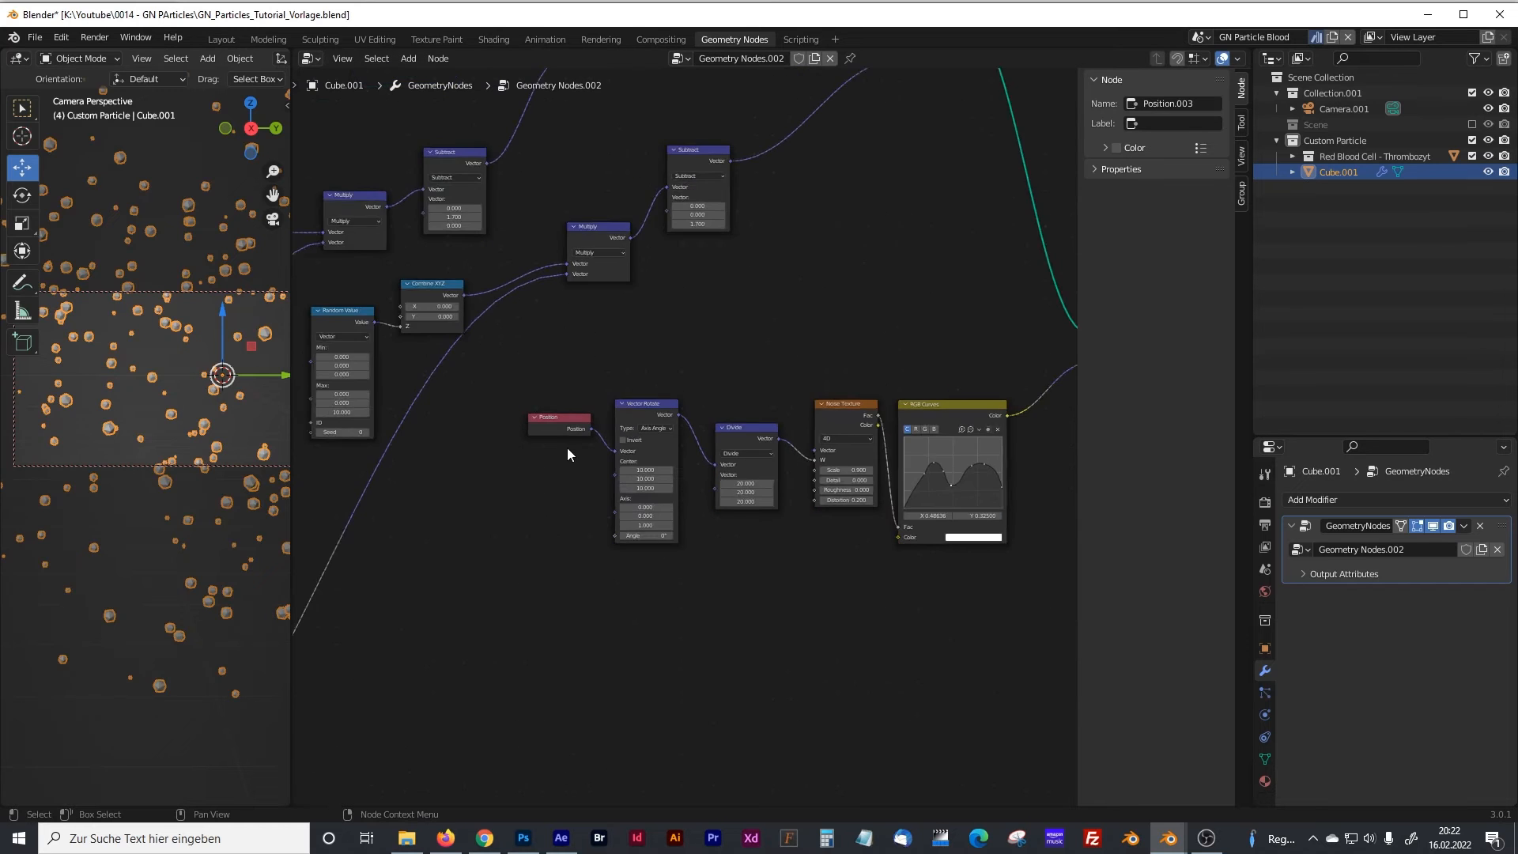
scroll(567, 448, down, 3)
shift+middle_drag(567, 447, 736, 399)
shift+middle_drag(481, 495, 989, 315)
shift+middle_drag(445, 473, 709, 458)
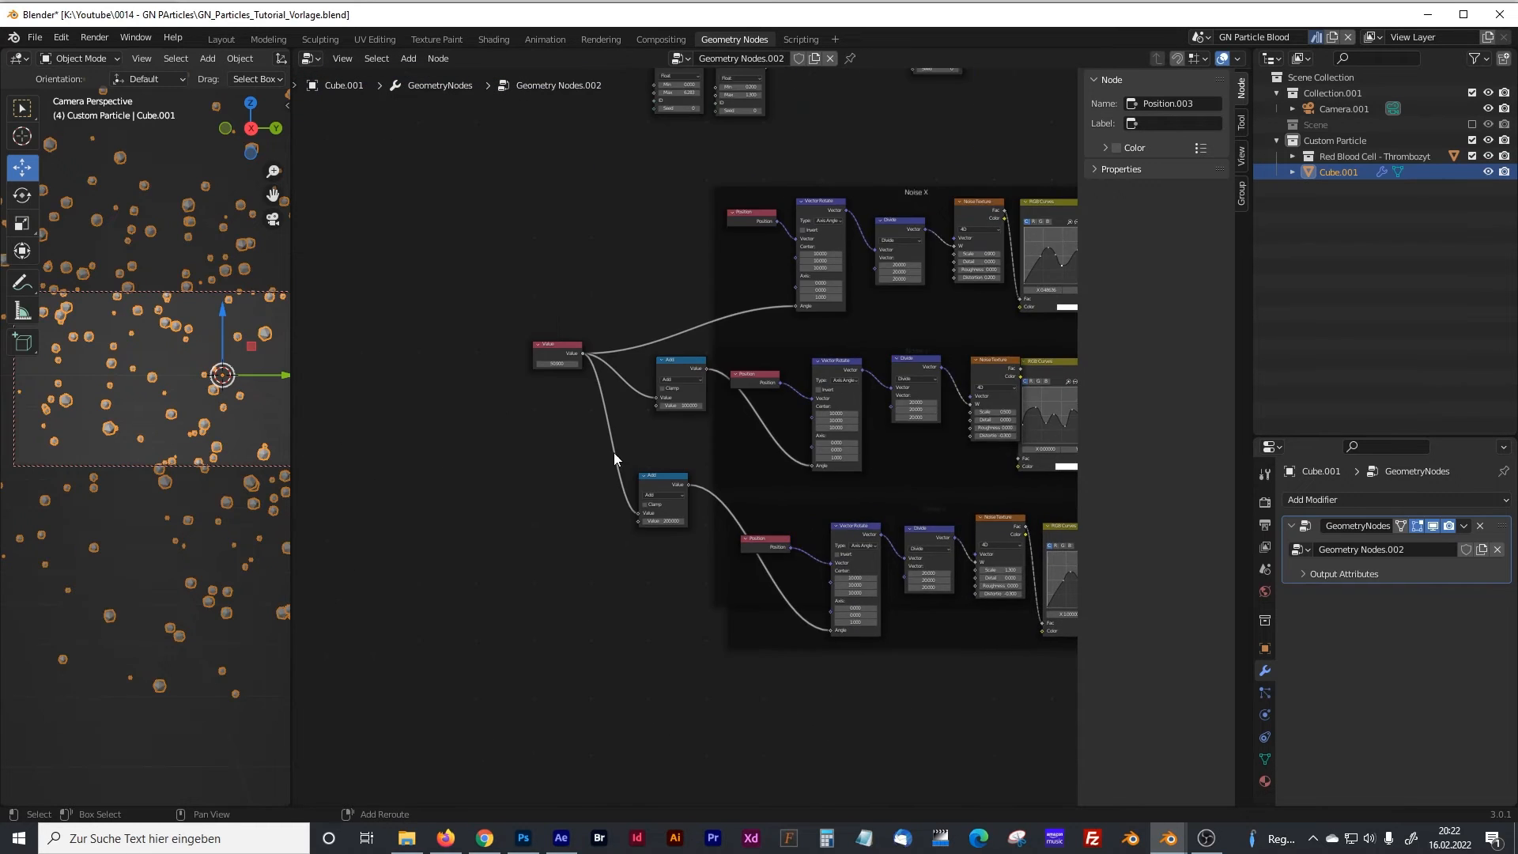
scroll(542, 433, up, 2)
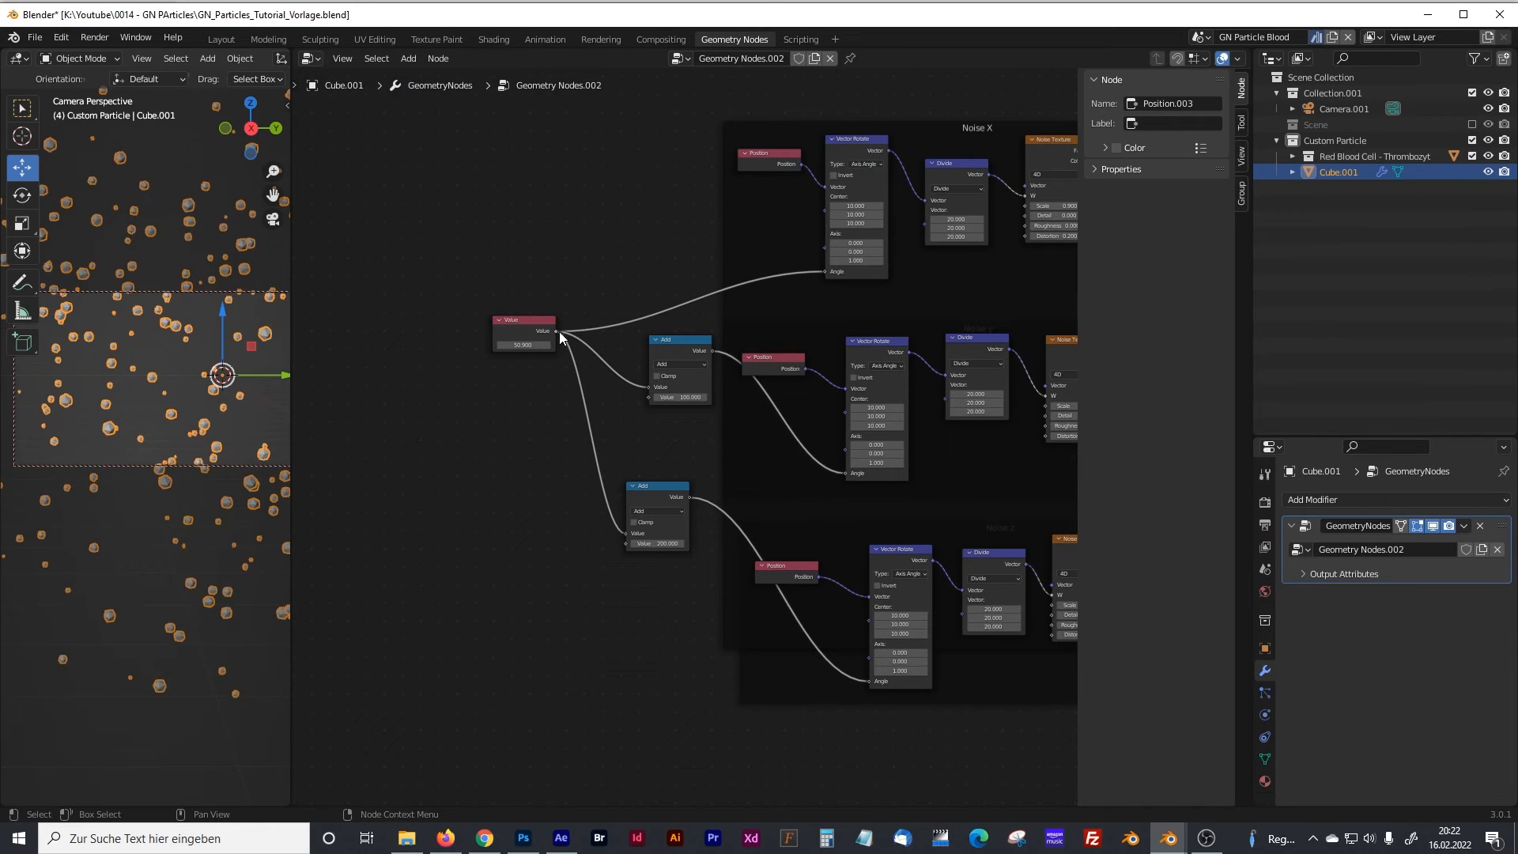
drag(556, 331, 794, 324)
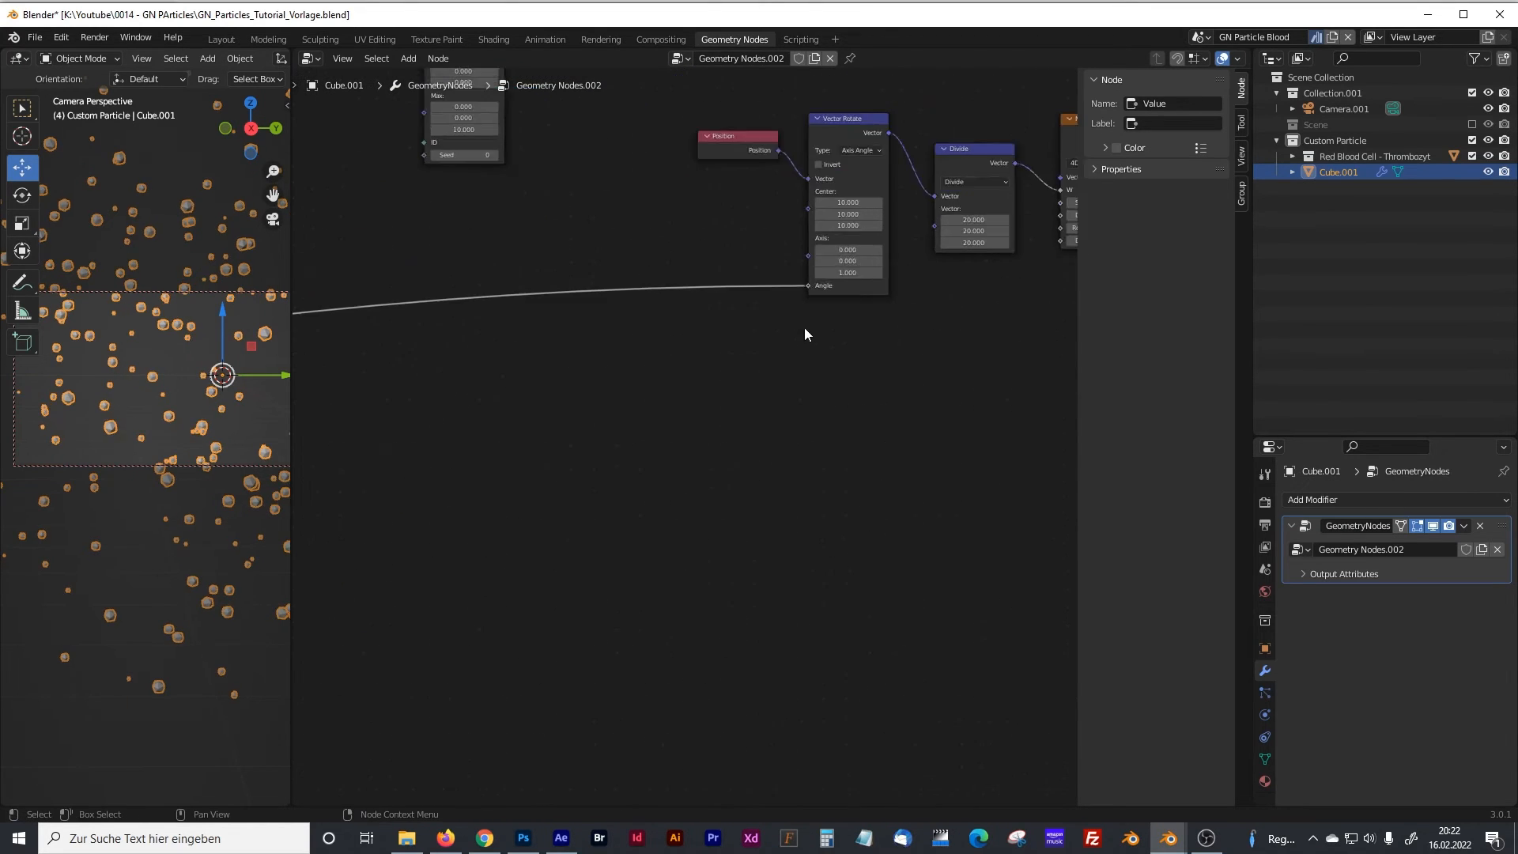
Step: Insert a Math node set to Add with value 270 on the link into the duplicated Vector Rotate's Angle
scroll(804, 334, up, 2)
key(shift+a)
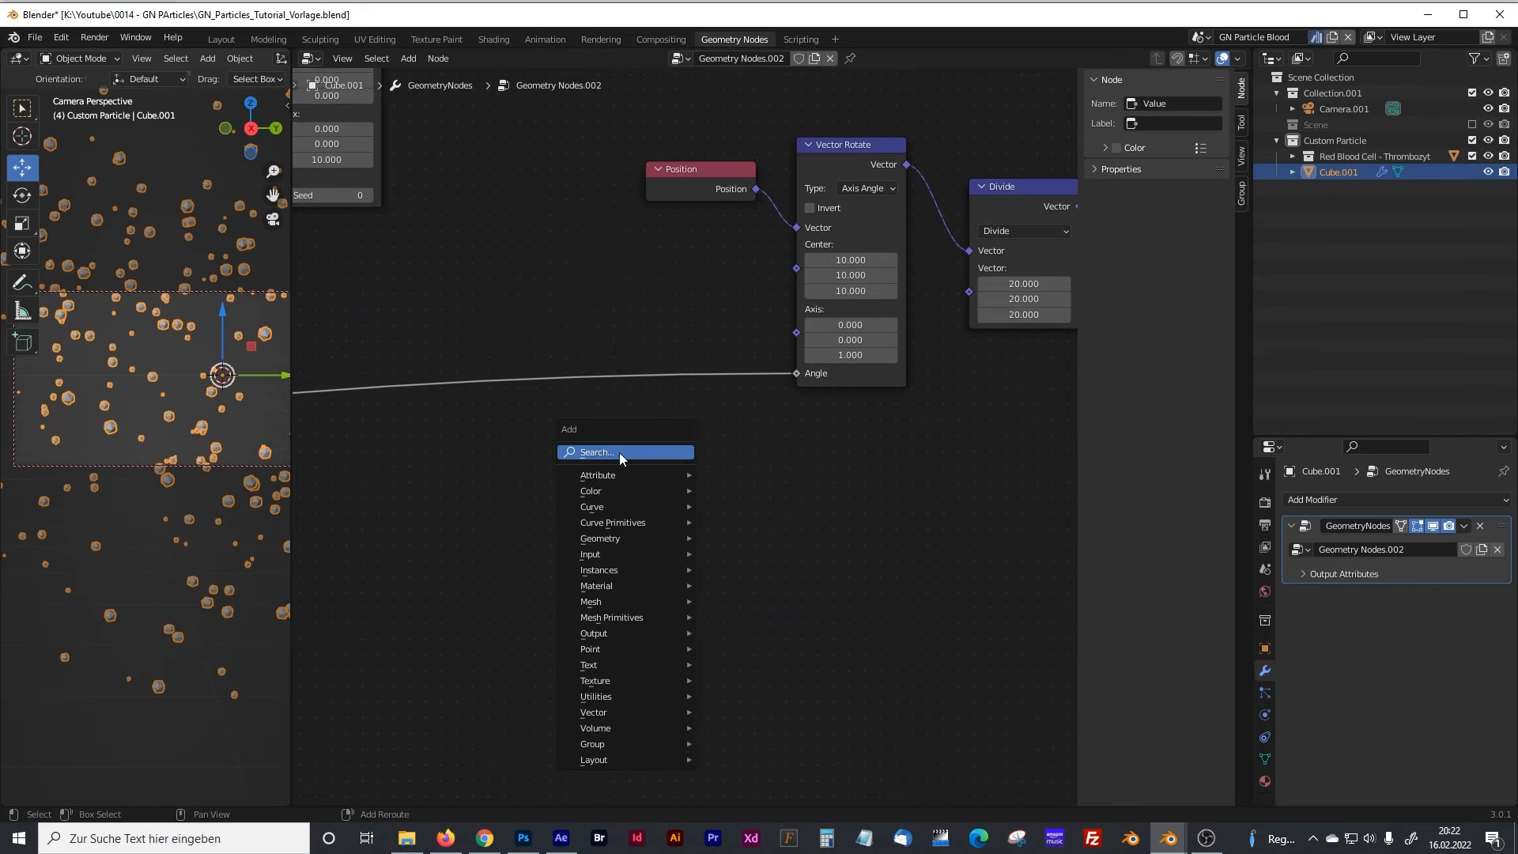
click(619, 452)
text(math)
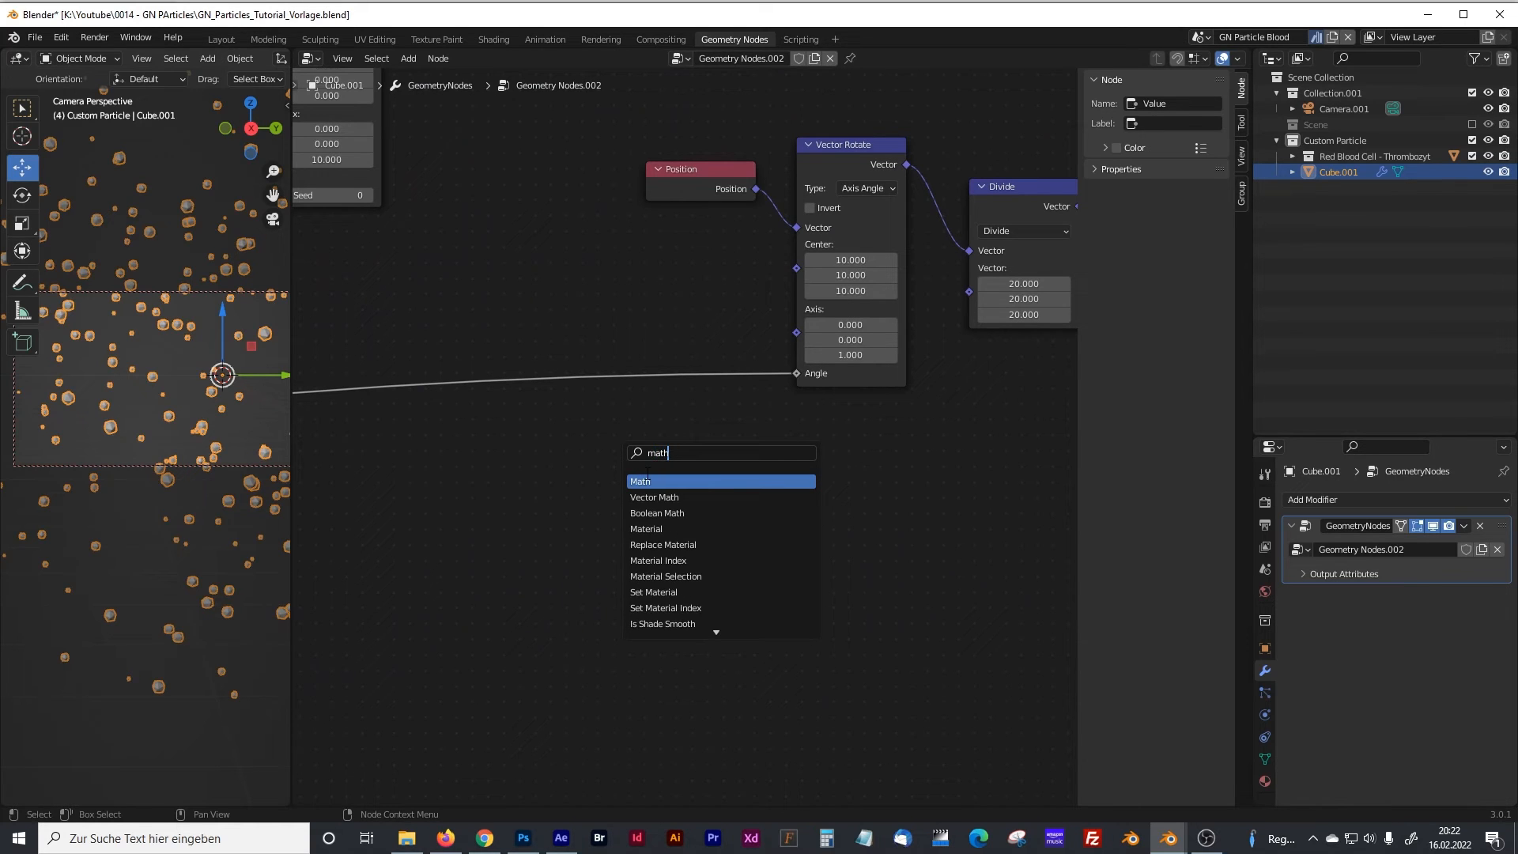
key(Return)
click(610, 367)
click(656, 447)
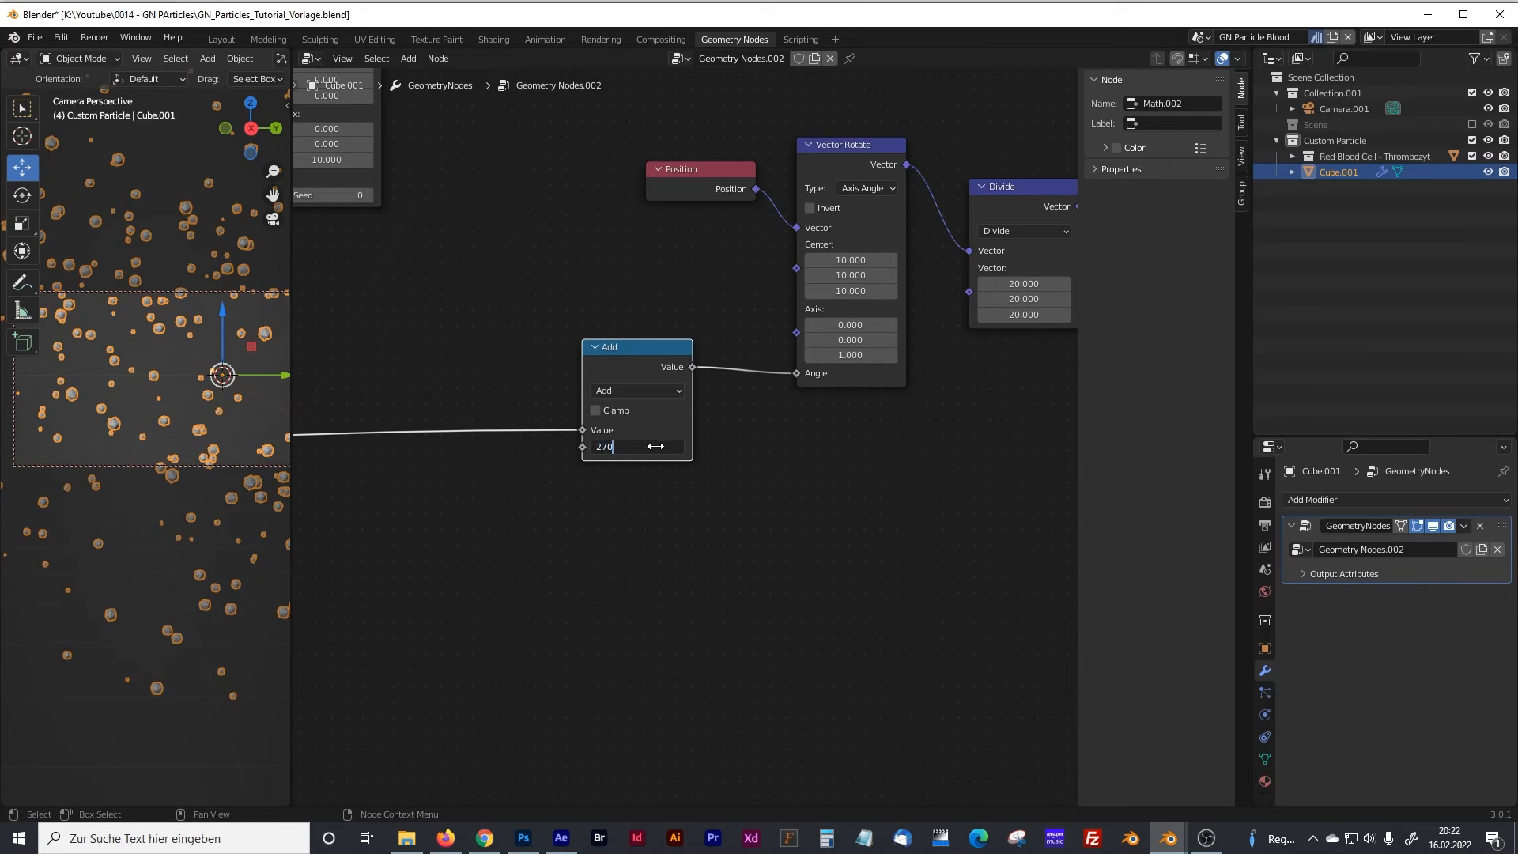
key(Return)
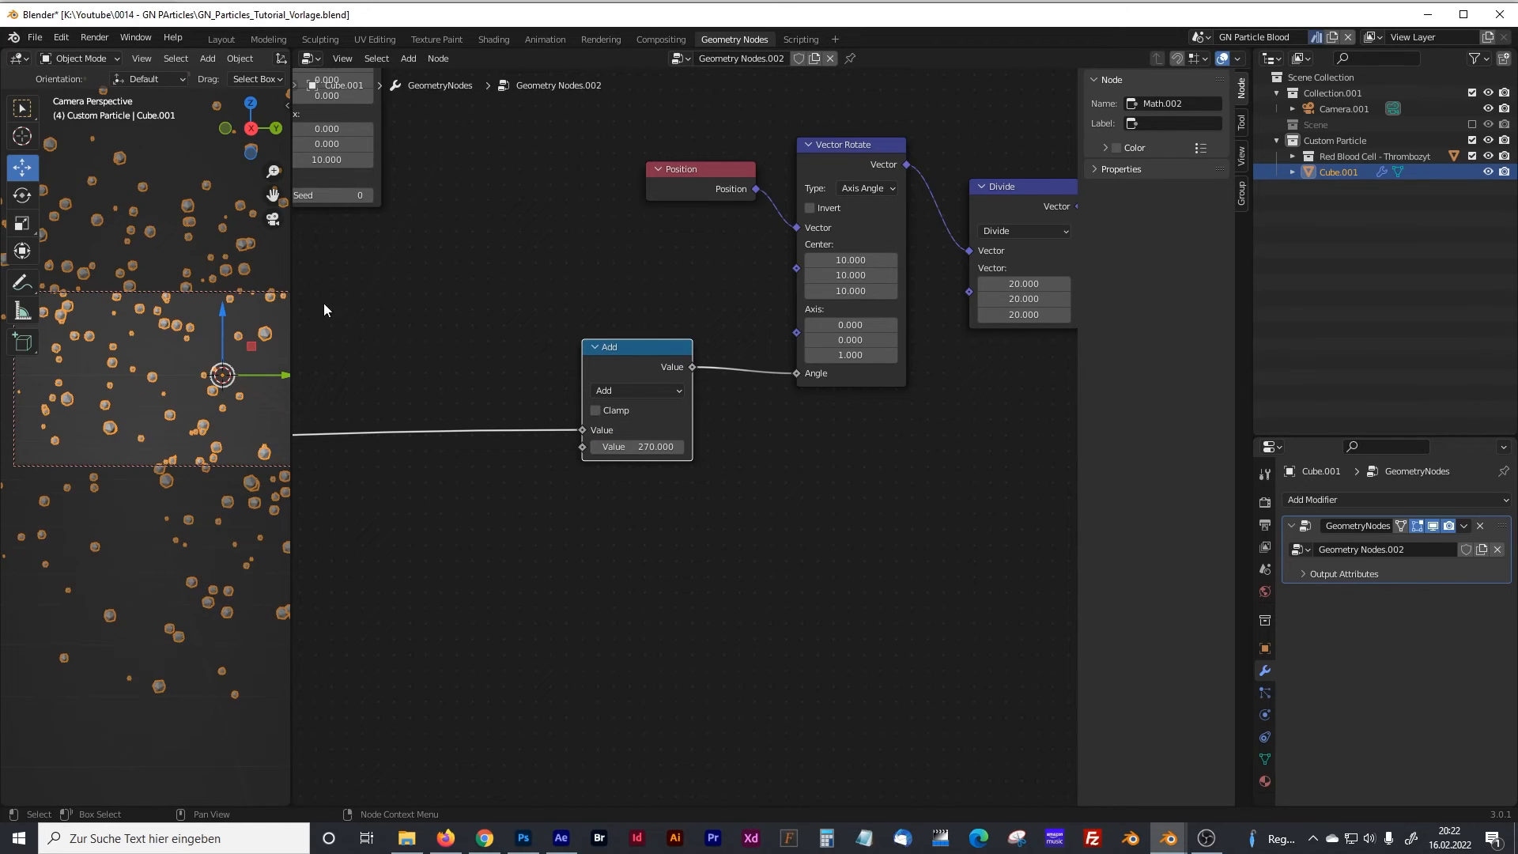
Step: Enlarge the 3D viewport and scrub the shared Value node to 69.6 to preview the combined particle motion
drag(291, 302, 630, 348)
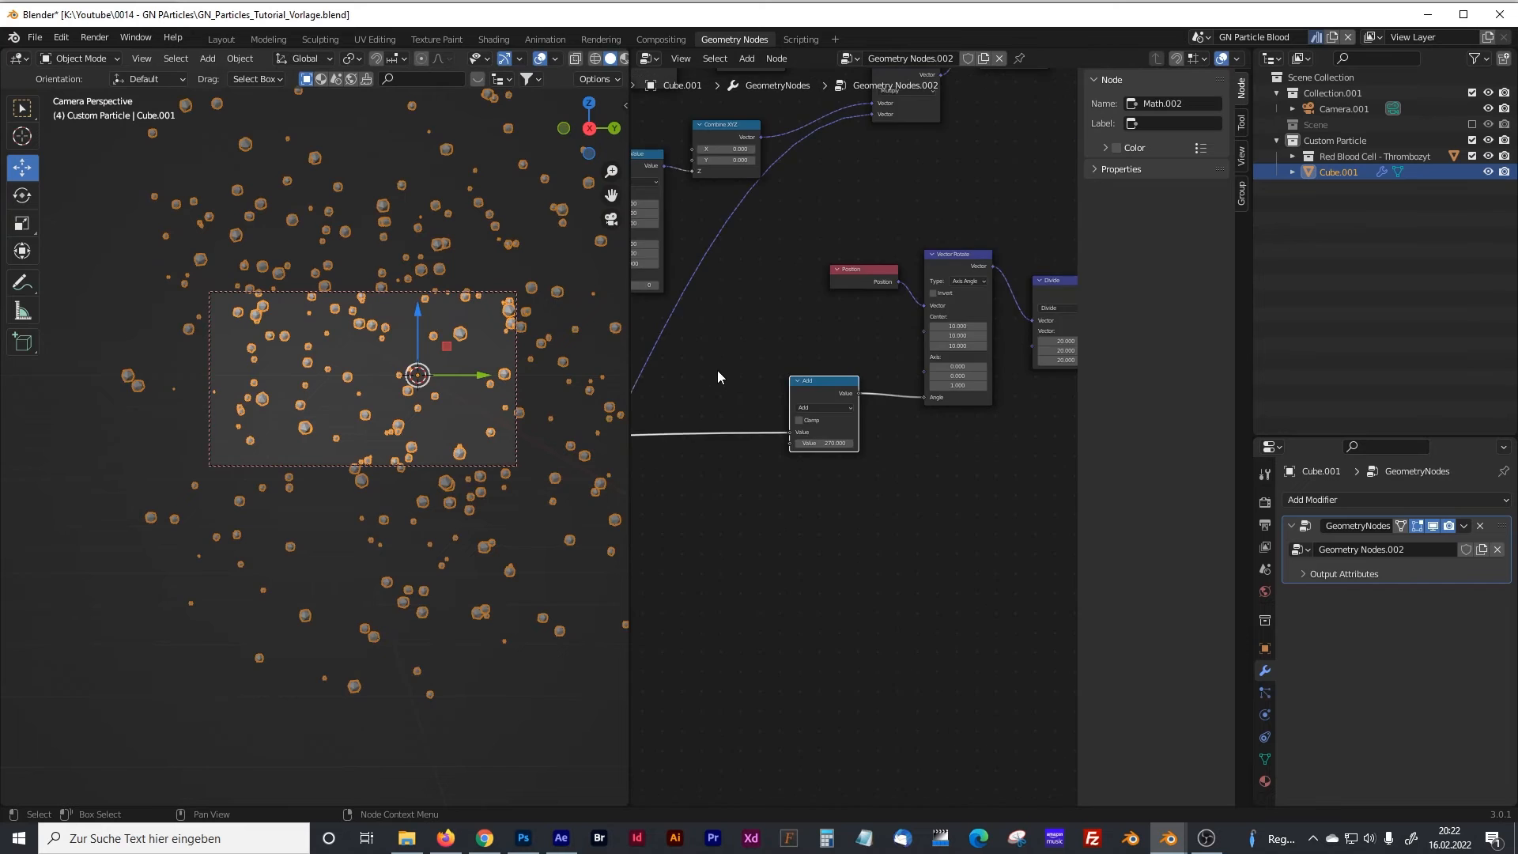
shift+middle_drag(645, 395, 967, 366)
shift+middle_drag(729, 427, 1071, 289)
shift+middle_drag(657, 455, 1071, 548)
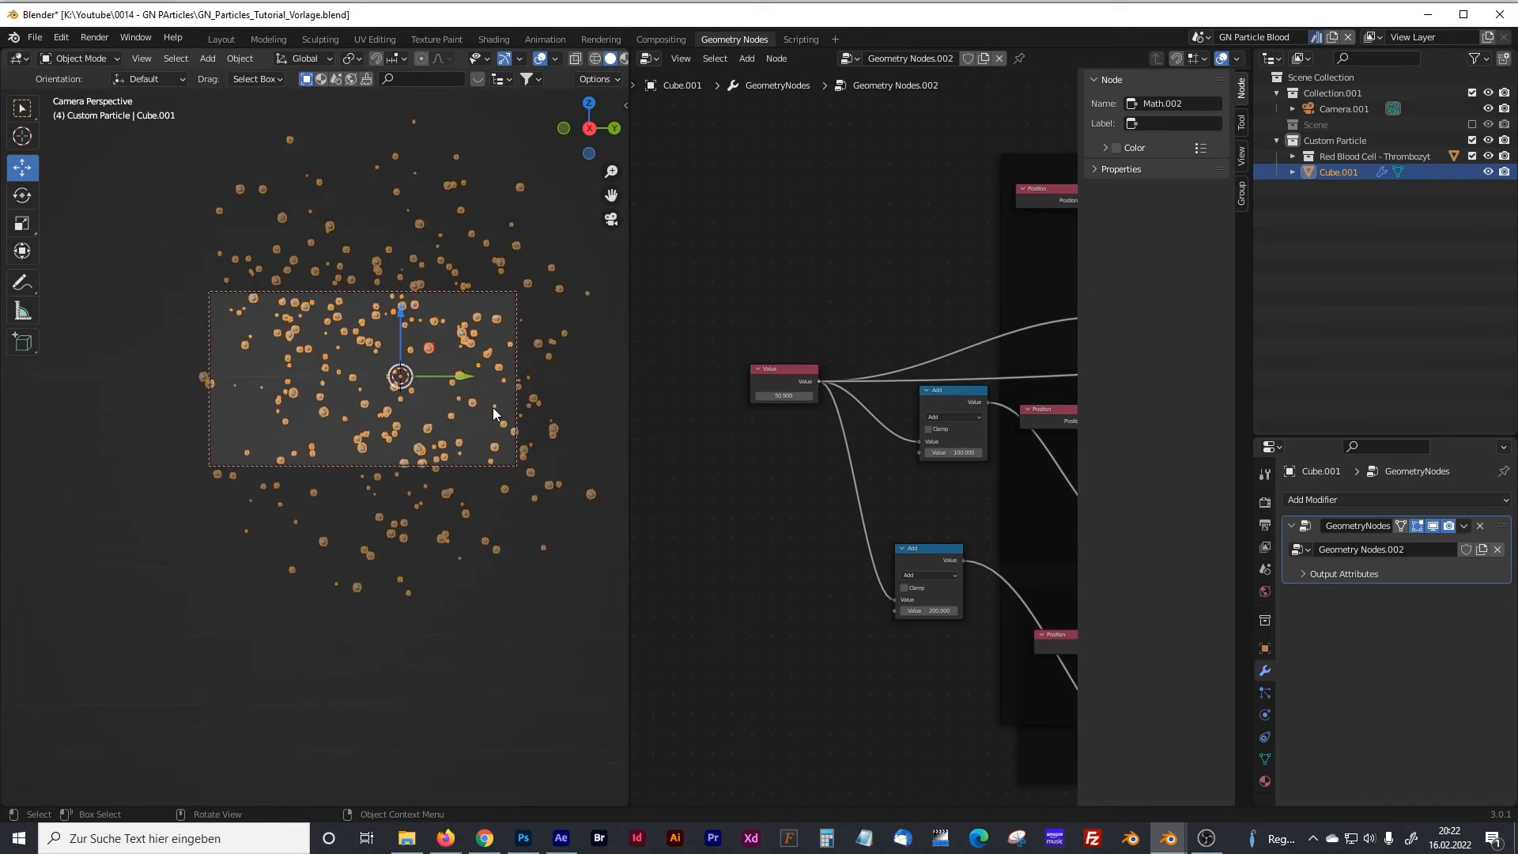
scroll(741, 440, up, 2)
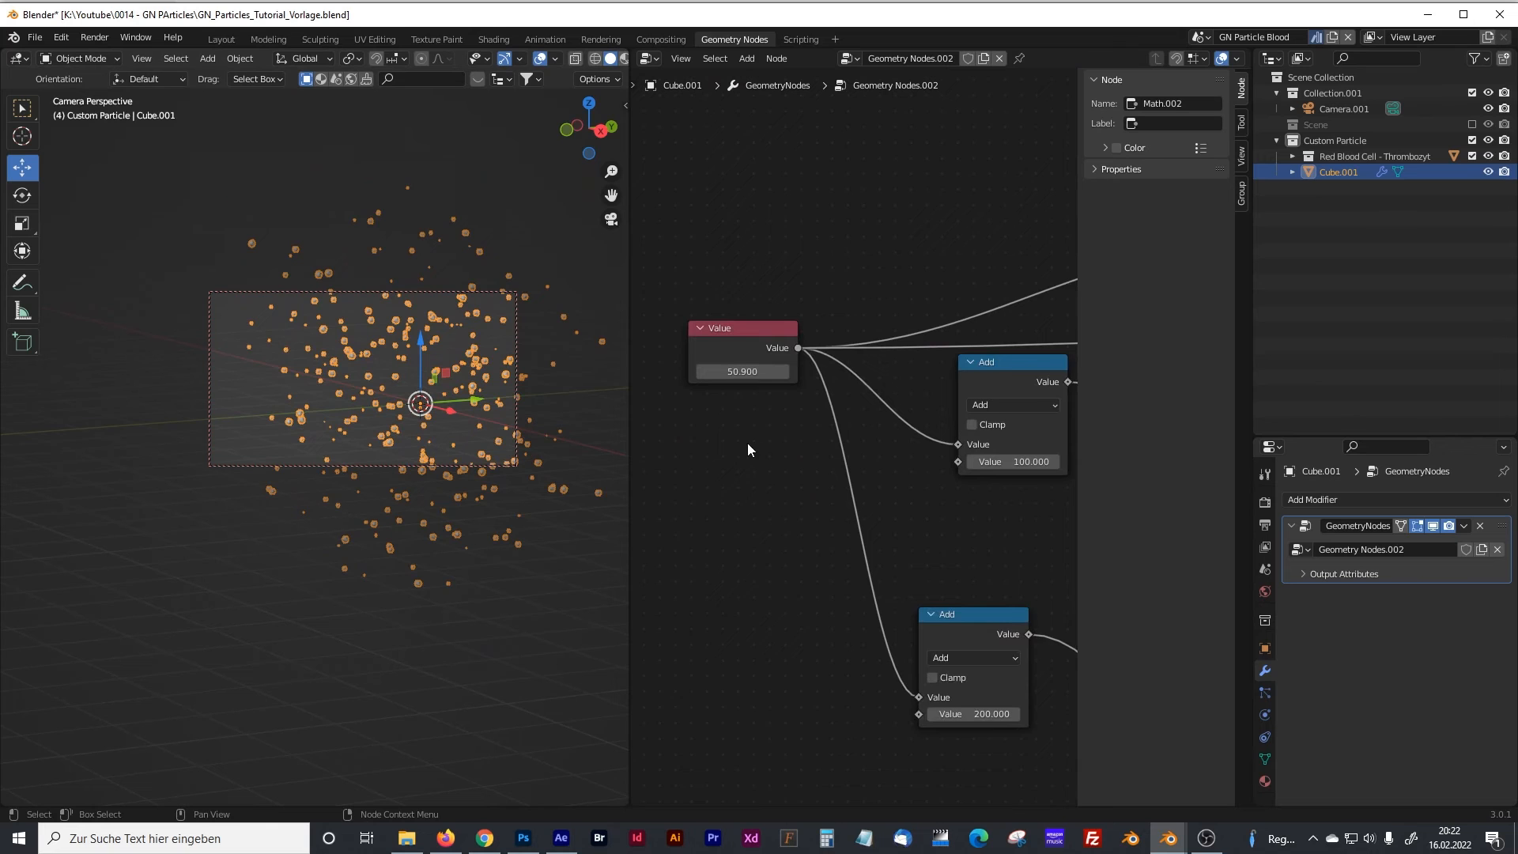
middle_drag(747, 449, 795, 512)
drag(789, 434, 926, 433)
Step: Set Density Max to 19.3 in the Distribute Points on Faces node
drag(629, 339, 335, 332)
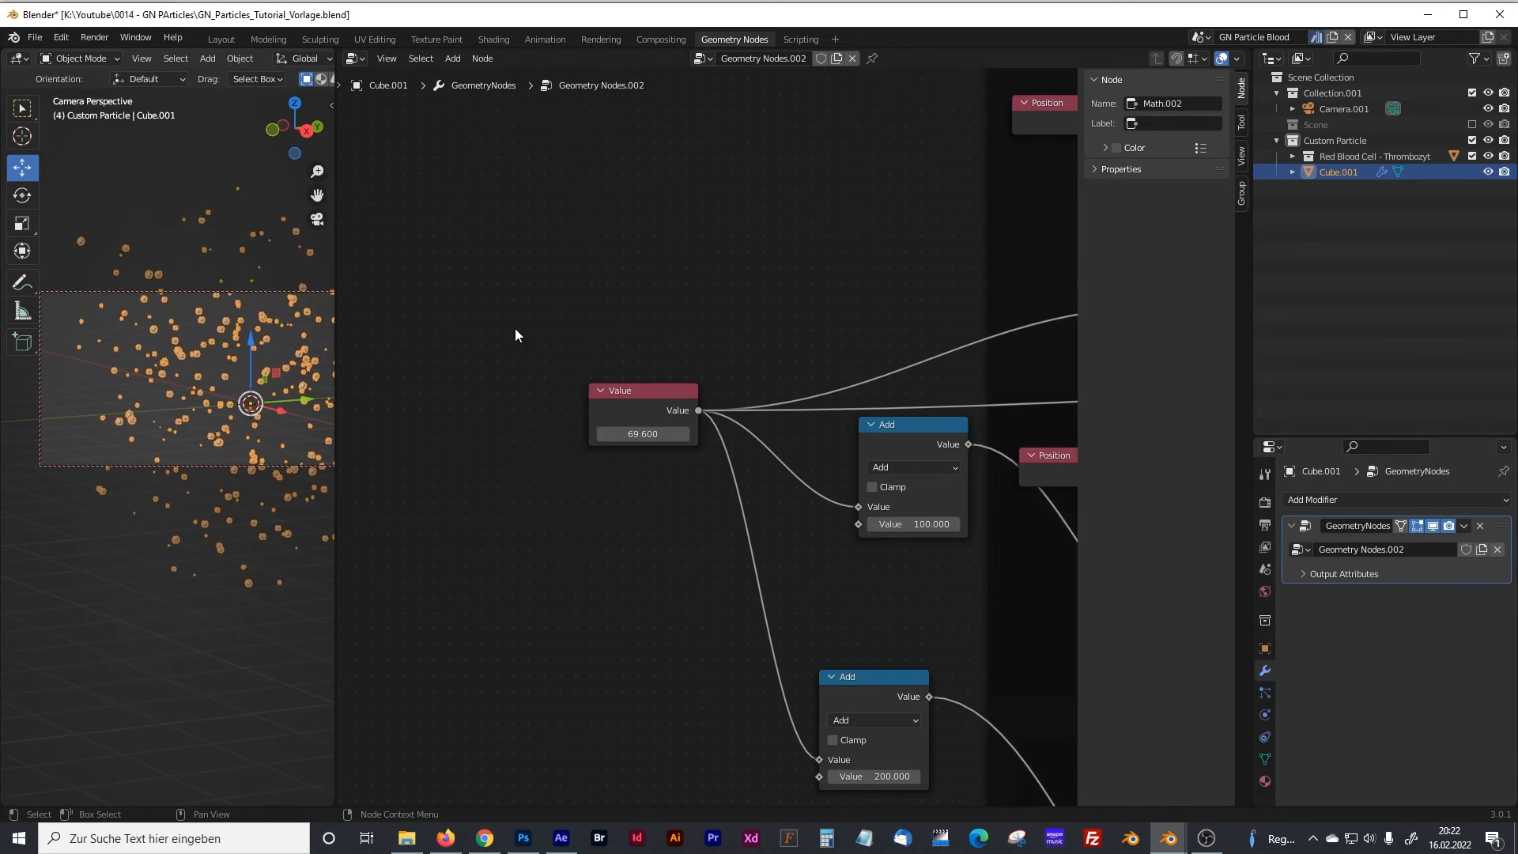
scroll(515, 329, down, 3)
middle_drag(642, 321, 572, 534)
scroll(609, 494, up, 4)
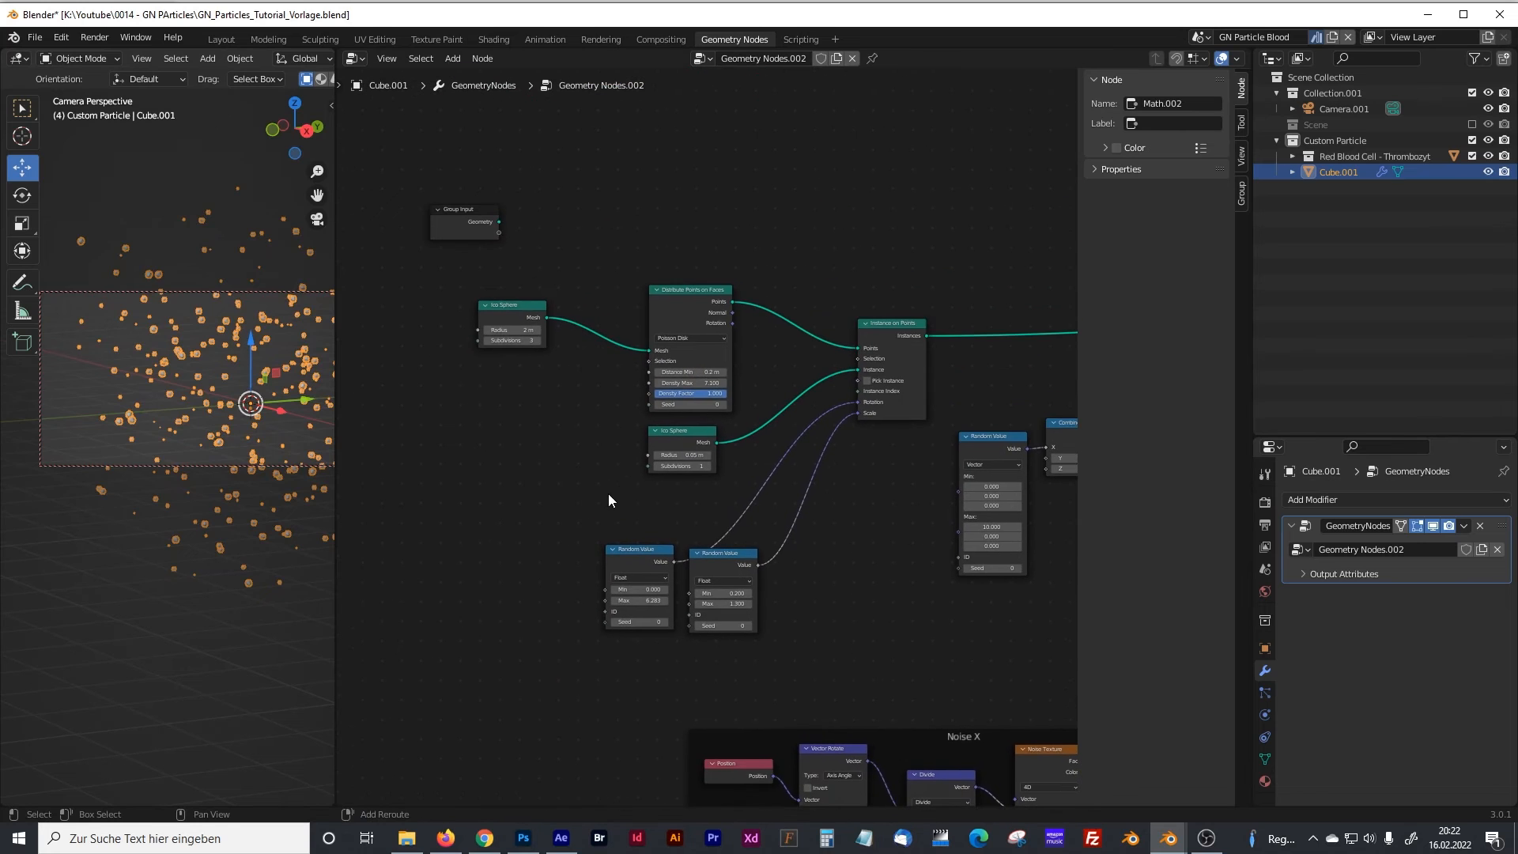
middle_drag(528, 381, 560, 468)
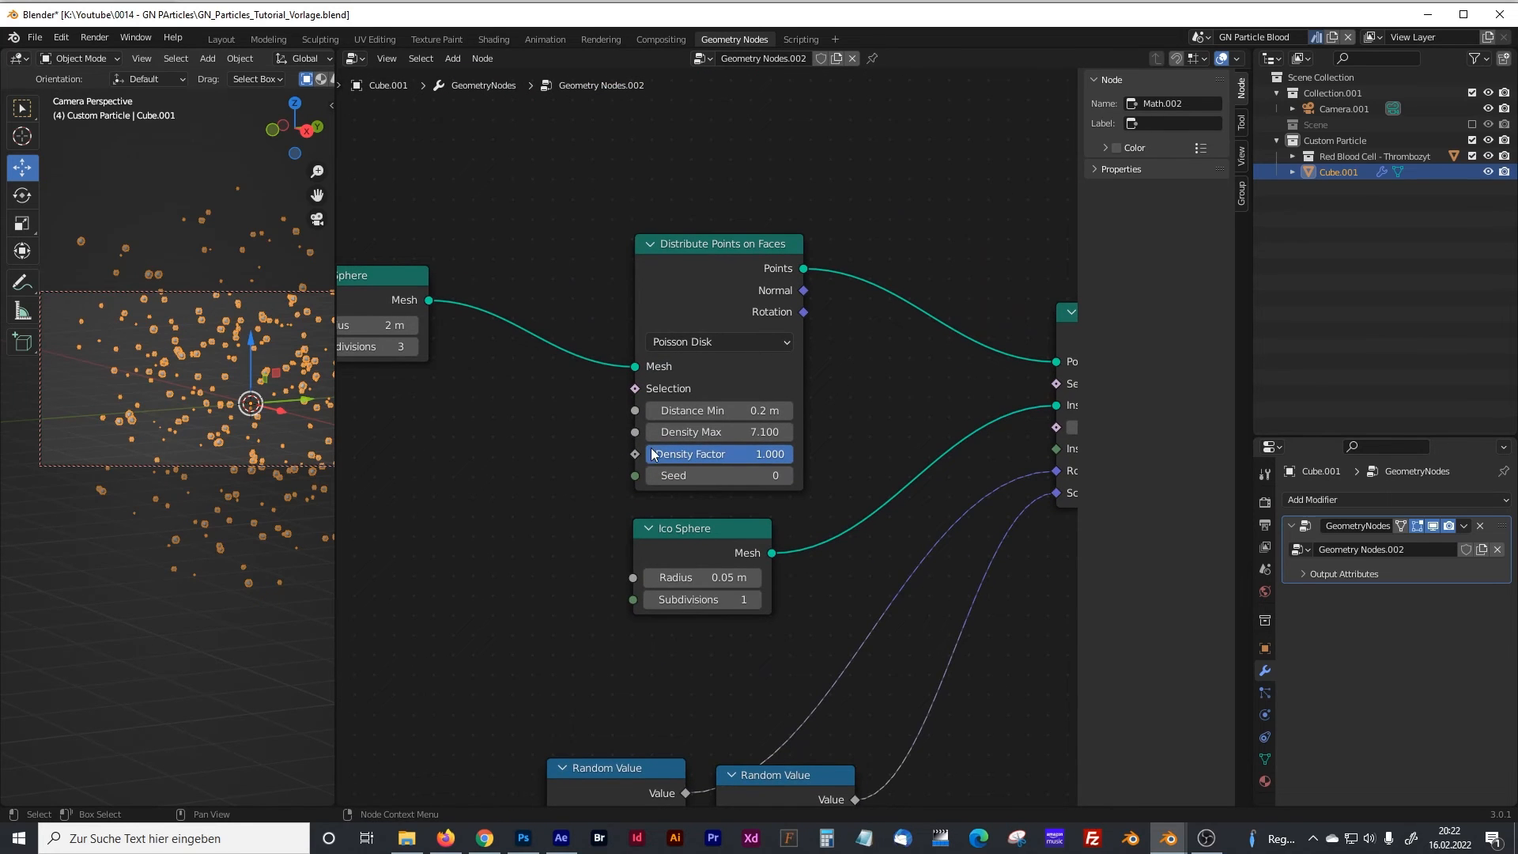
drag(712, 431, 619, 452)
Step: Set the Ico Sphere feeding the point distribution to a 5.3 m radius and view the particle cloud outside the camera
middle_drag(548, 444, 675, 471)
drag(337, 262, 854, 336)
key(KP_0)
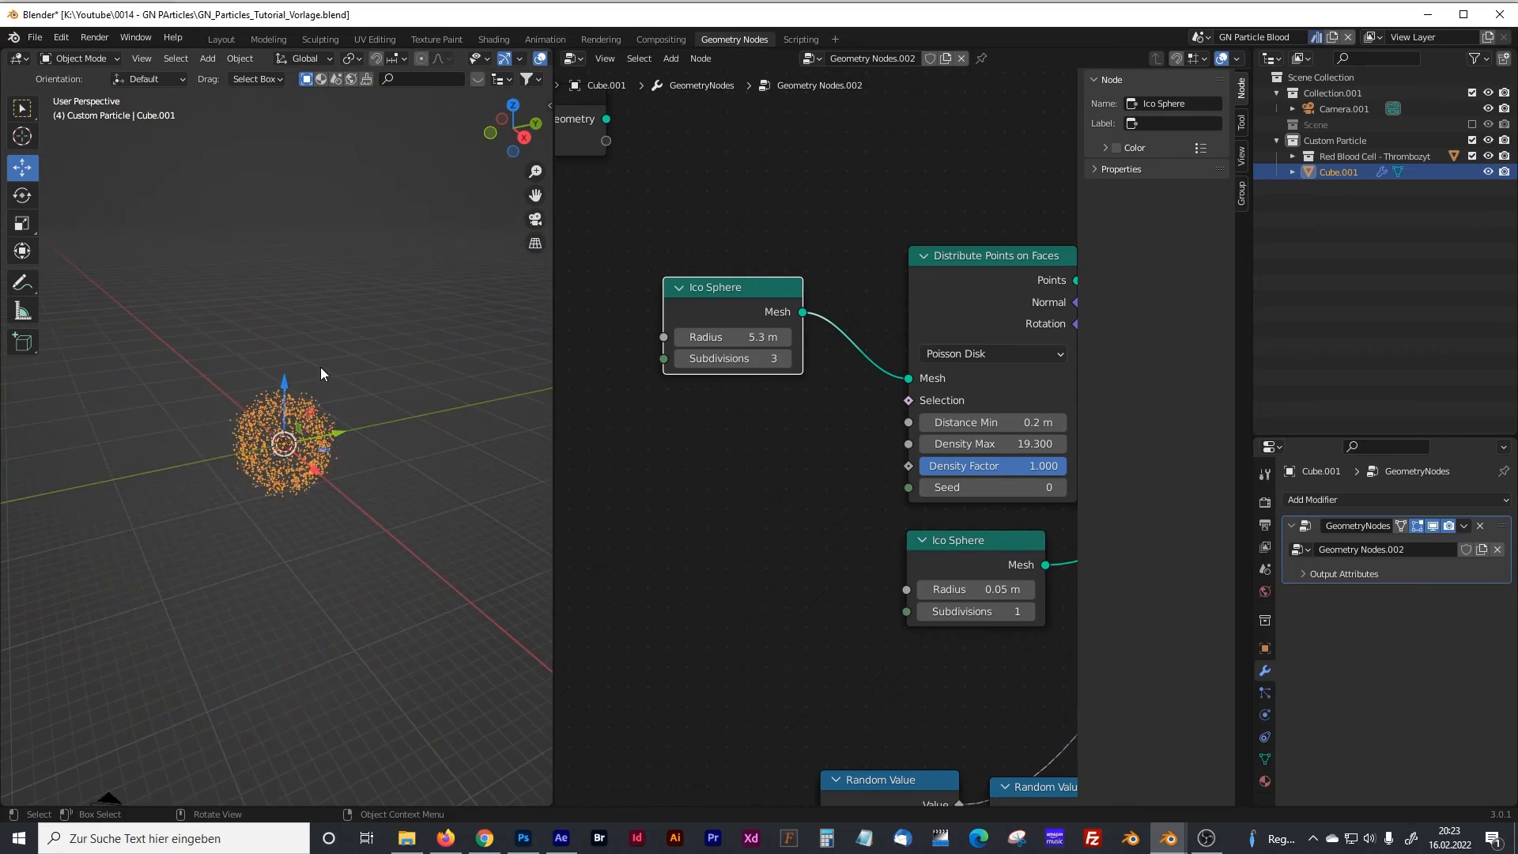
scroll(302, 424, up, 5)
middle_drag(302, 424, 443, 466)
scroll(363, 419, up, 3)
scroll(691, 462, down, 4)
Step: Add a Value node beside the Random Value node that drives the X offset
middle_drag(879, 439, 411, 463)
middle_drag(945, 447, 888, 289)
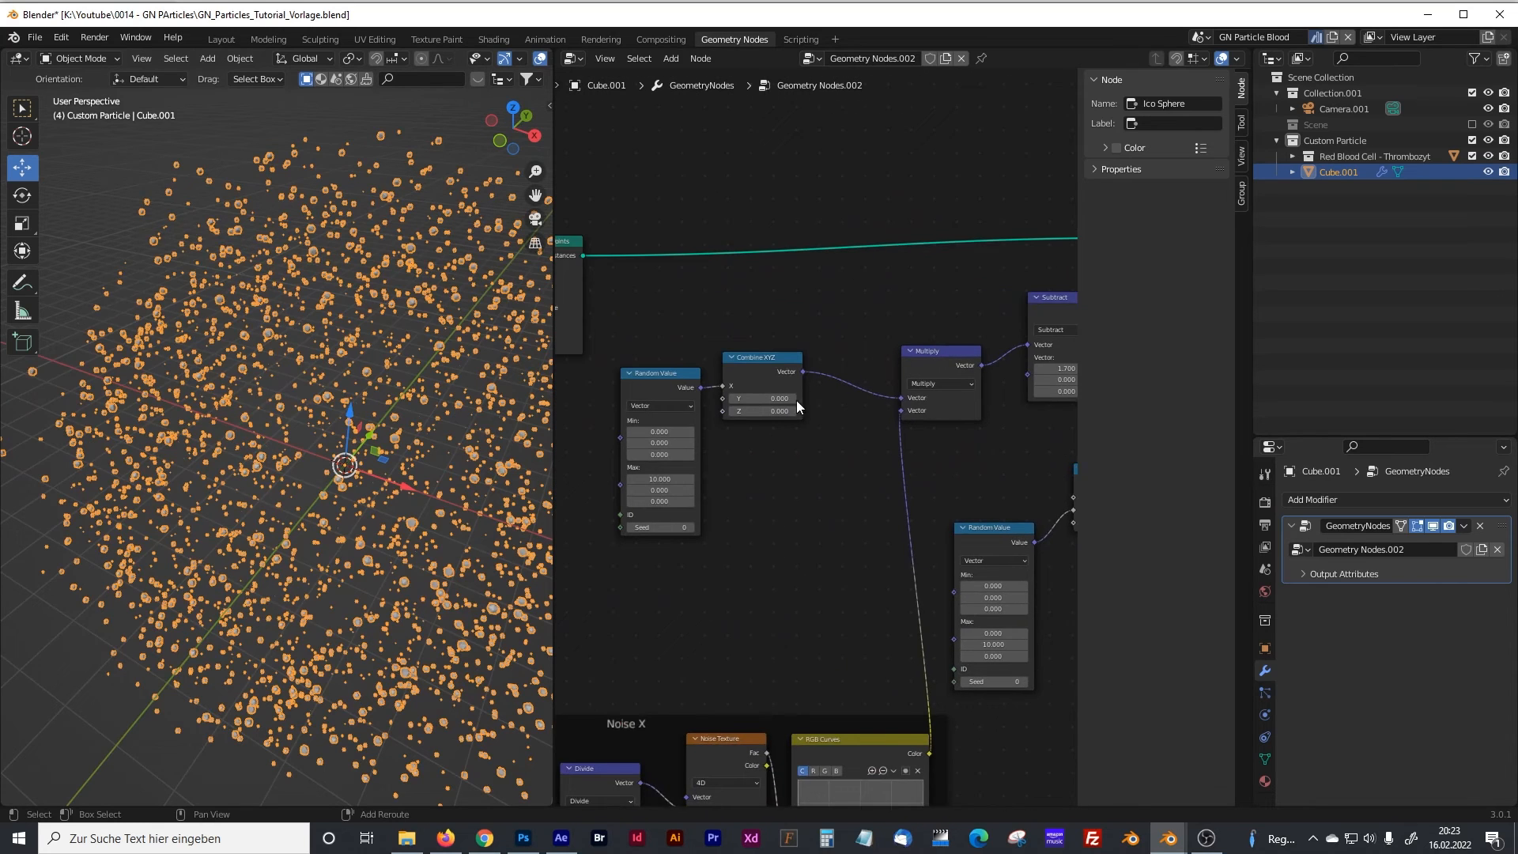
middle_drag(795, 400, 868, 374)
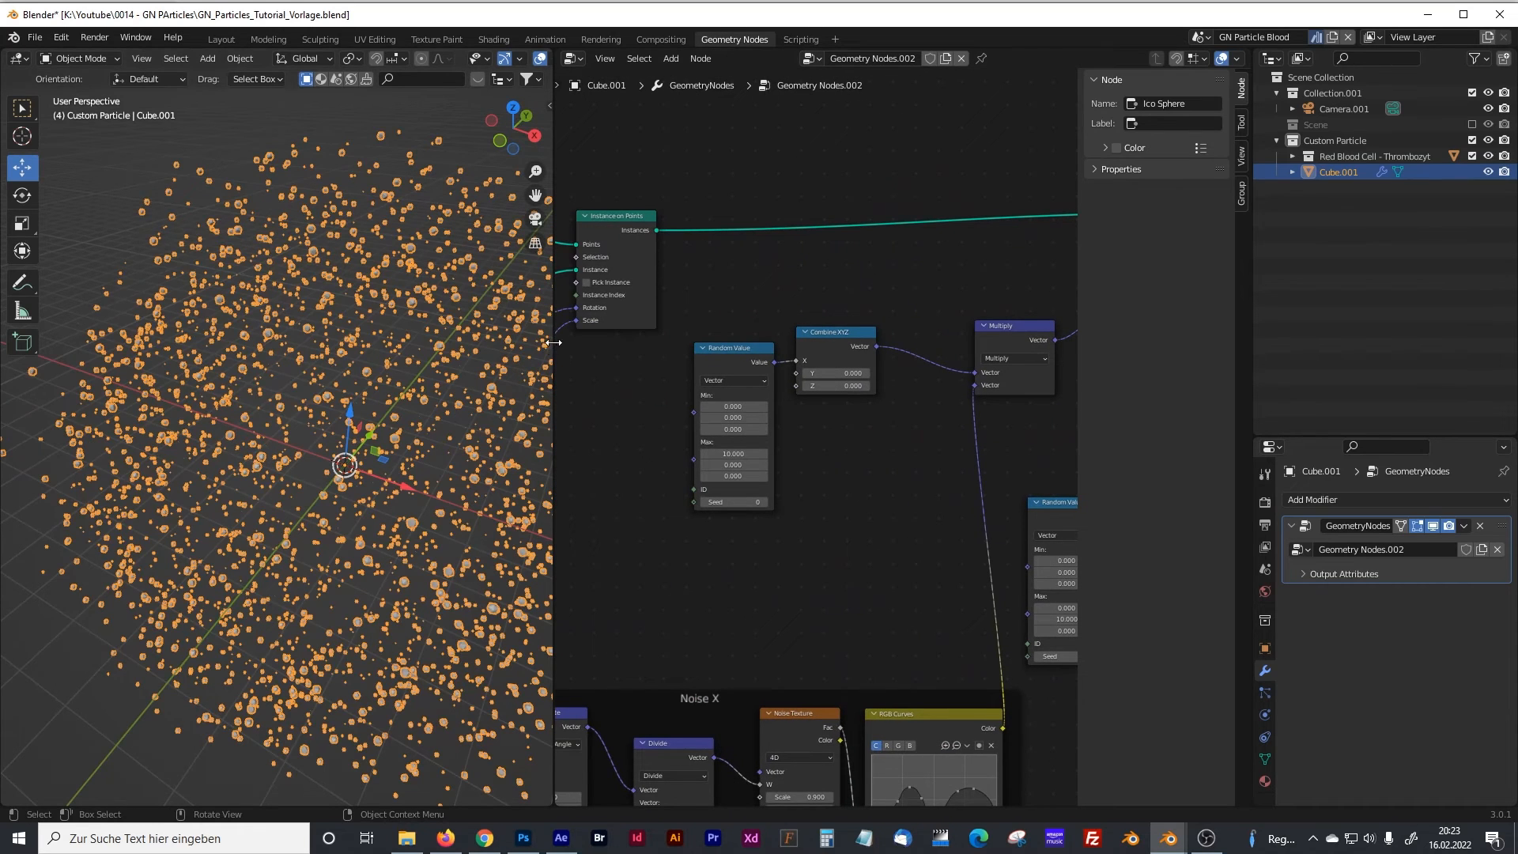
drag(553, 341, 301, 348)
key(shift+a)
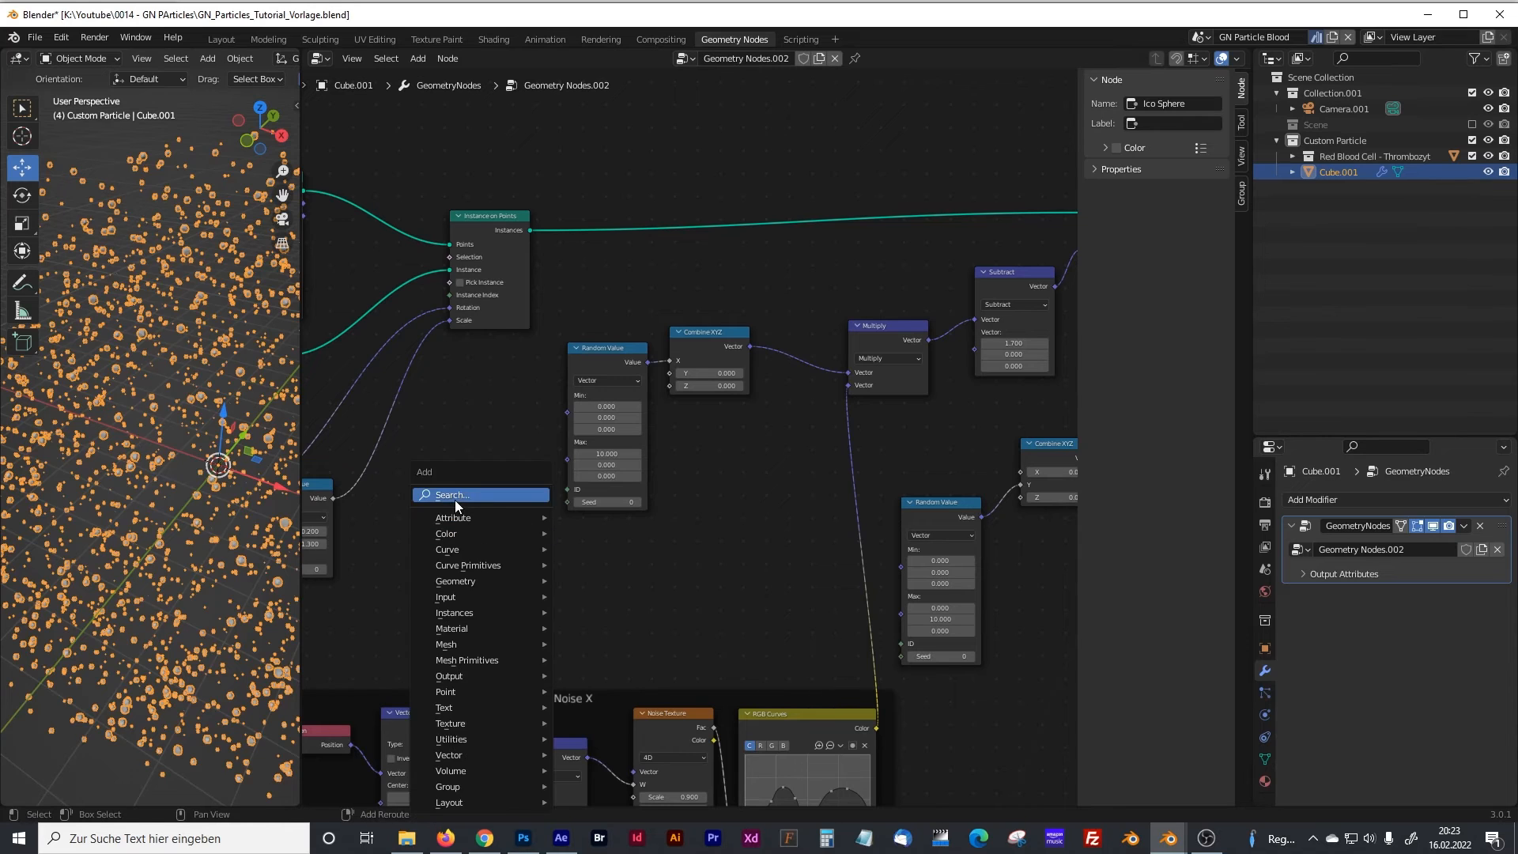
text(value)
key(Return)
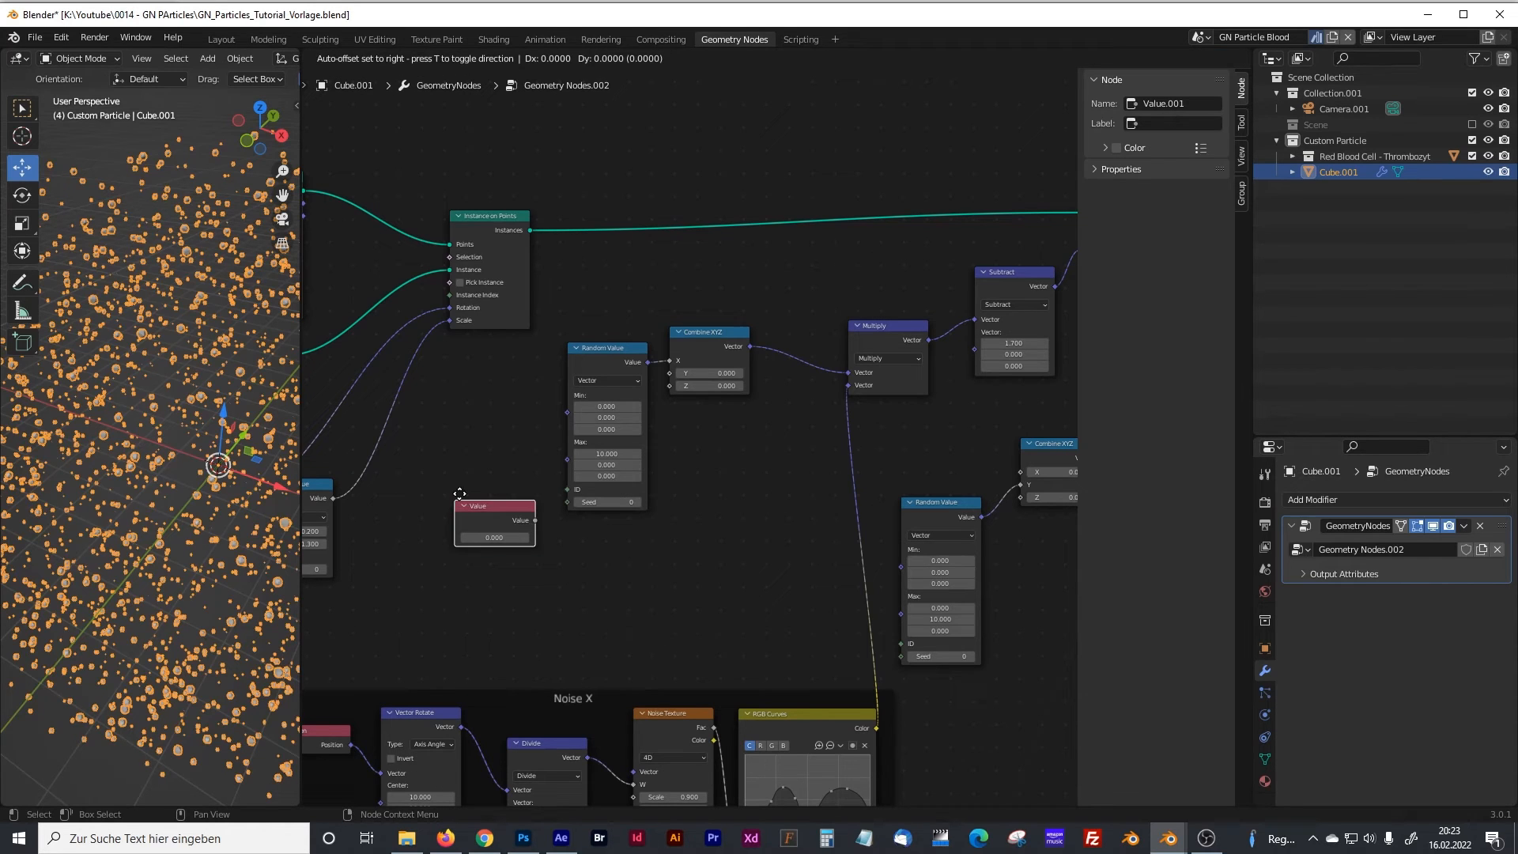
click(421, 538)
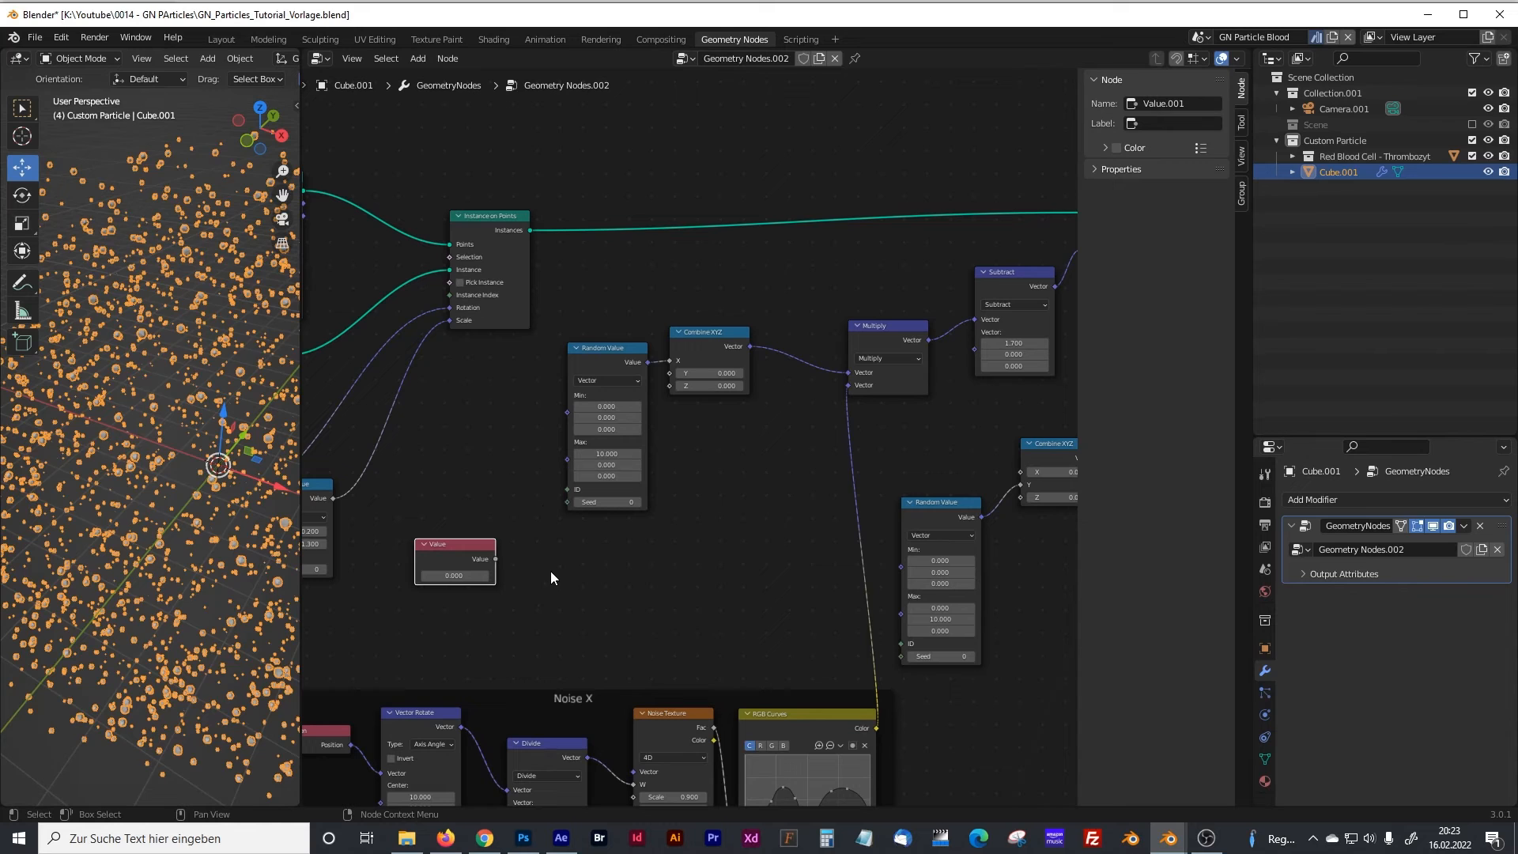
Step: Reposition the X offset's Random Value and Combine XYZ nodes closer to the Multiply node
drag(605, 348, 608, 323)
drag(703, 330, 751, 308)
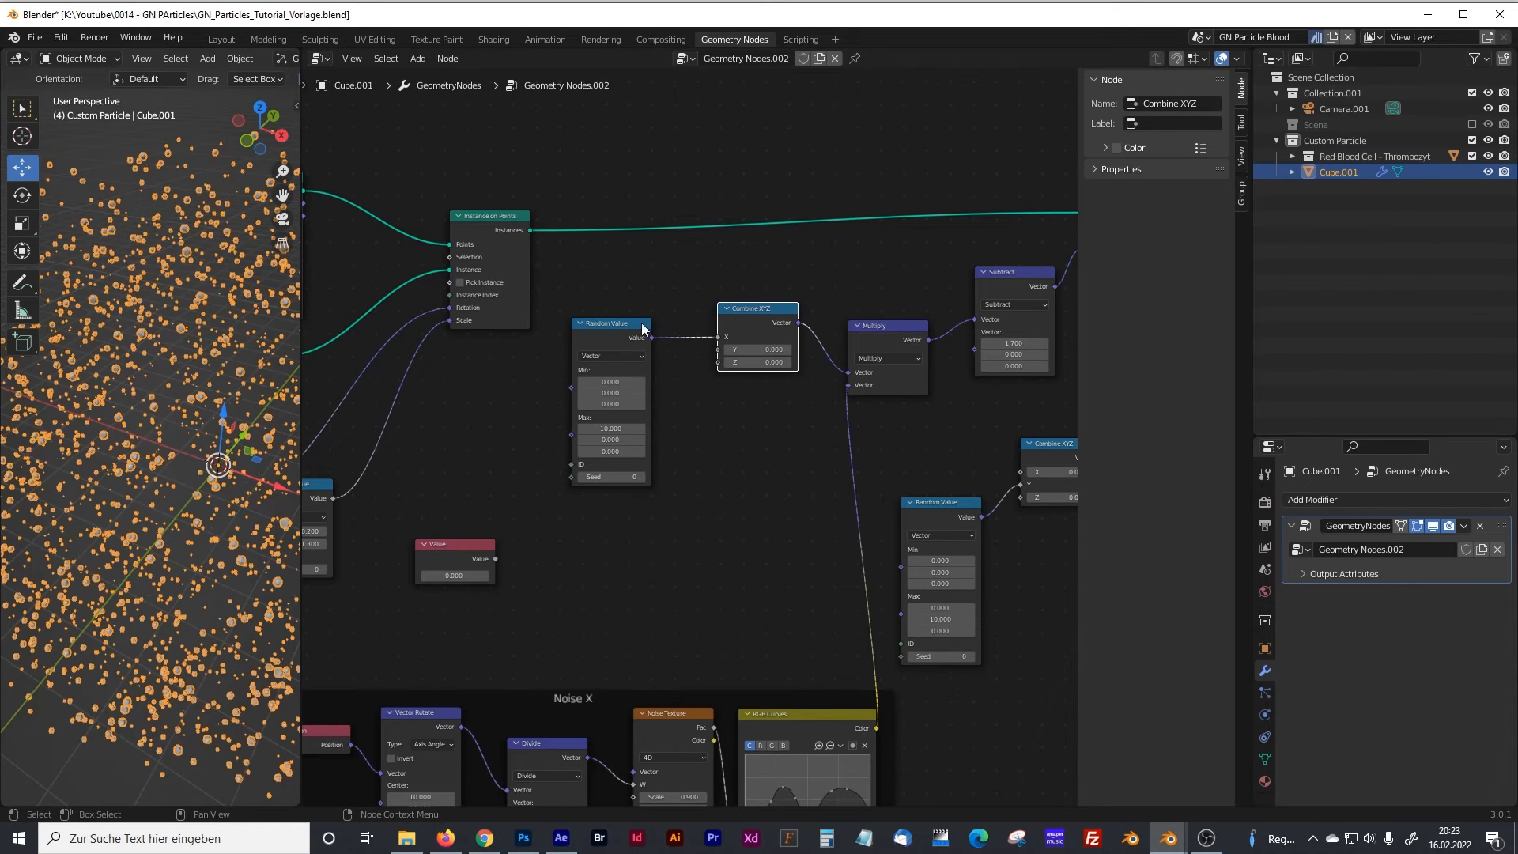
drag(617, 324, 647, 304)
Step: Add a Combine XYZ node between the new Value node and the X offset's Random Value node
key(shift+a)
click(544, 494)
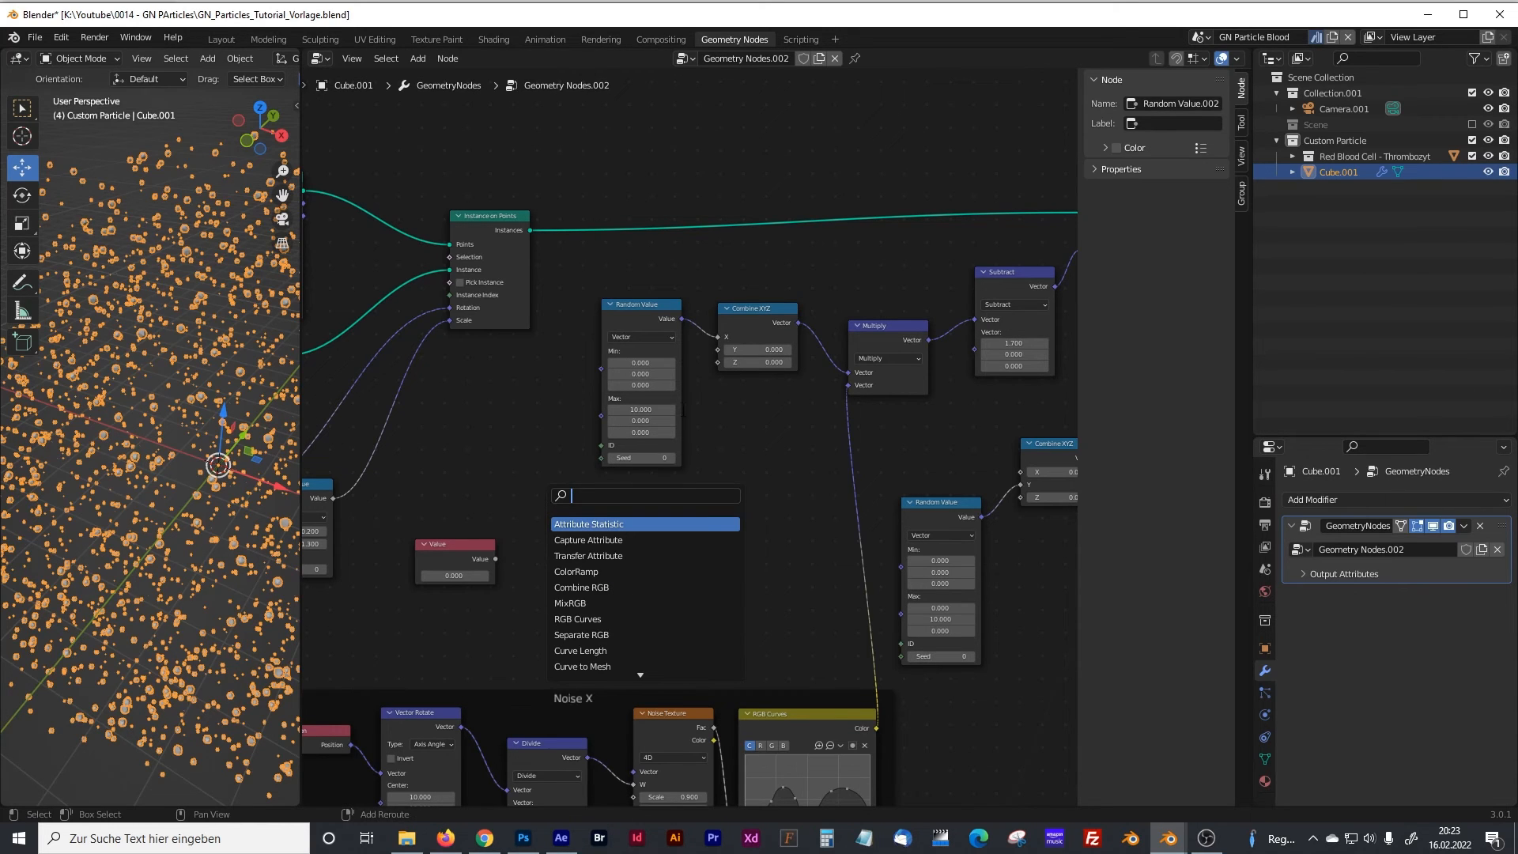
text(combin)
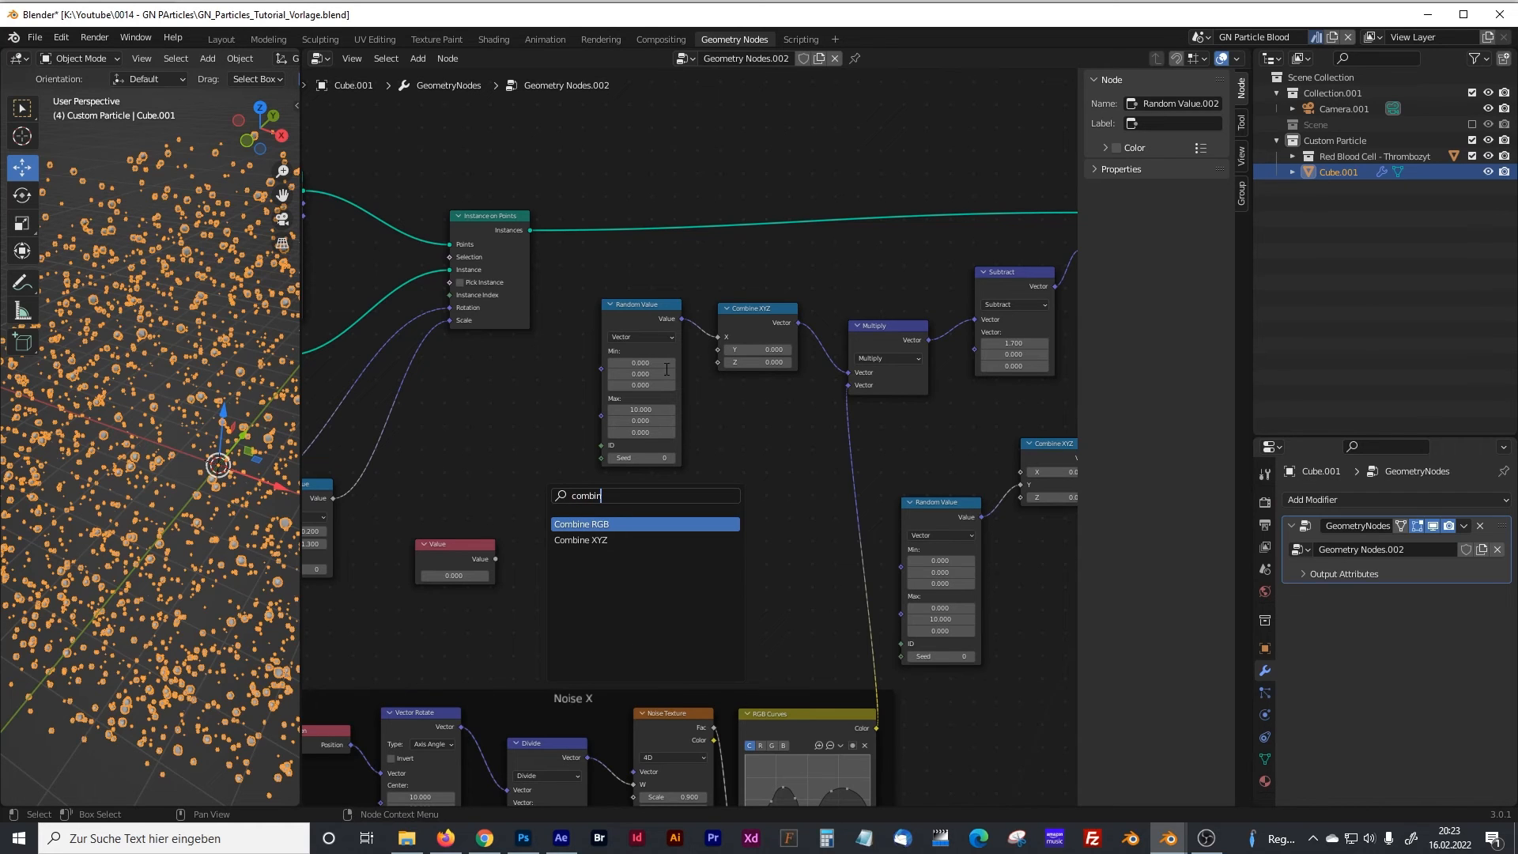
key(Down)
key(Return)
click(589, 528)
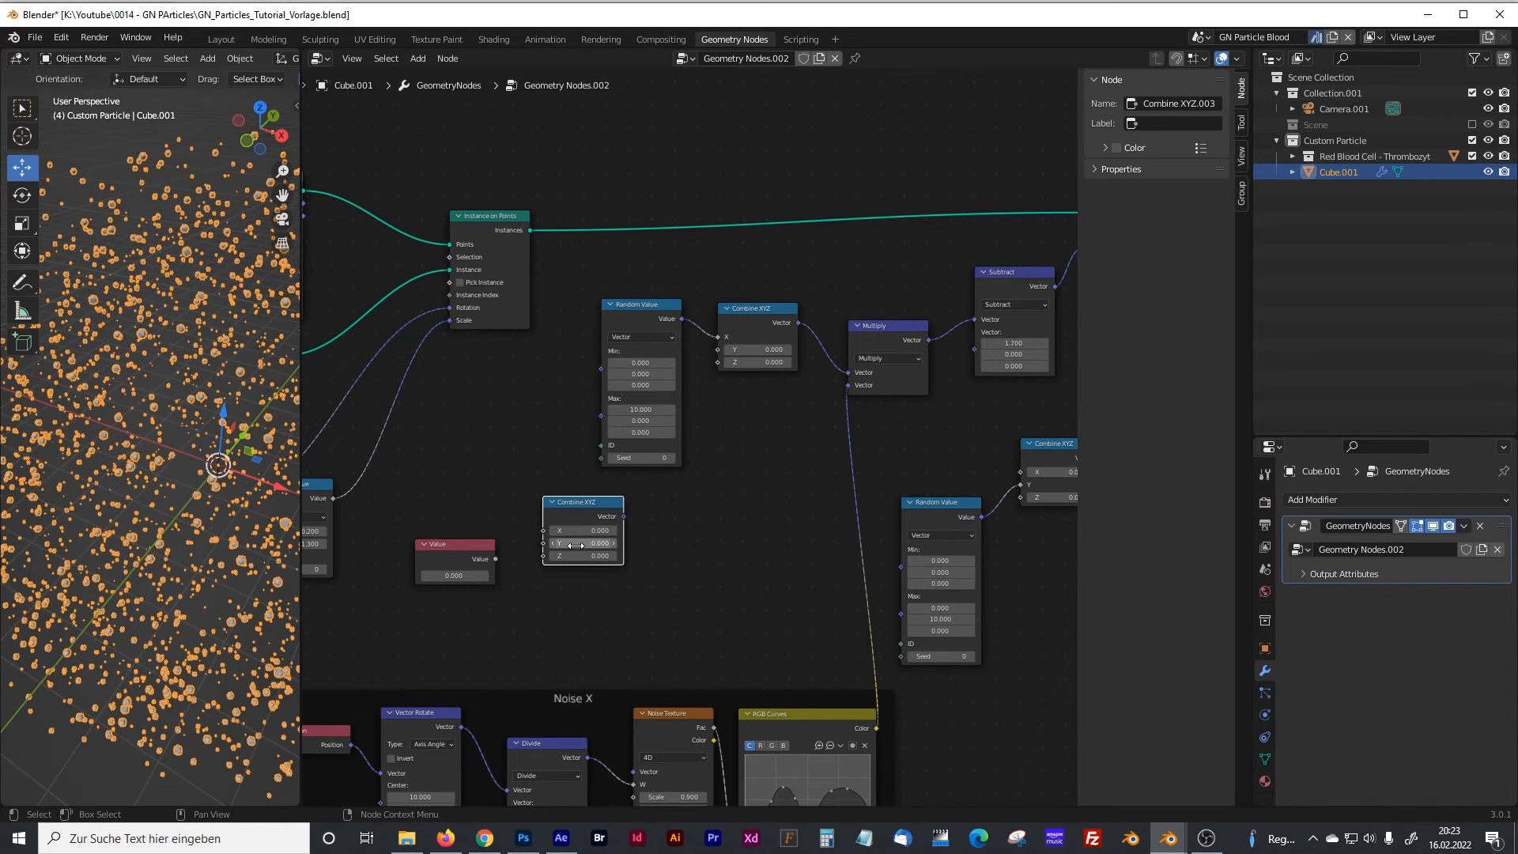
Step: Link the Value to the new Combine XYZ's X input and its Vector output to the X offset Random Value's Max
drag(495, 558, 582, 505)
drag(642, 312, 680, 312)
drag(615, 517, 637, 418)
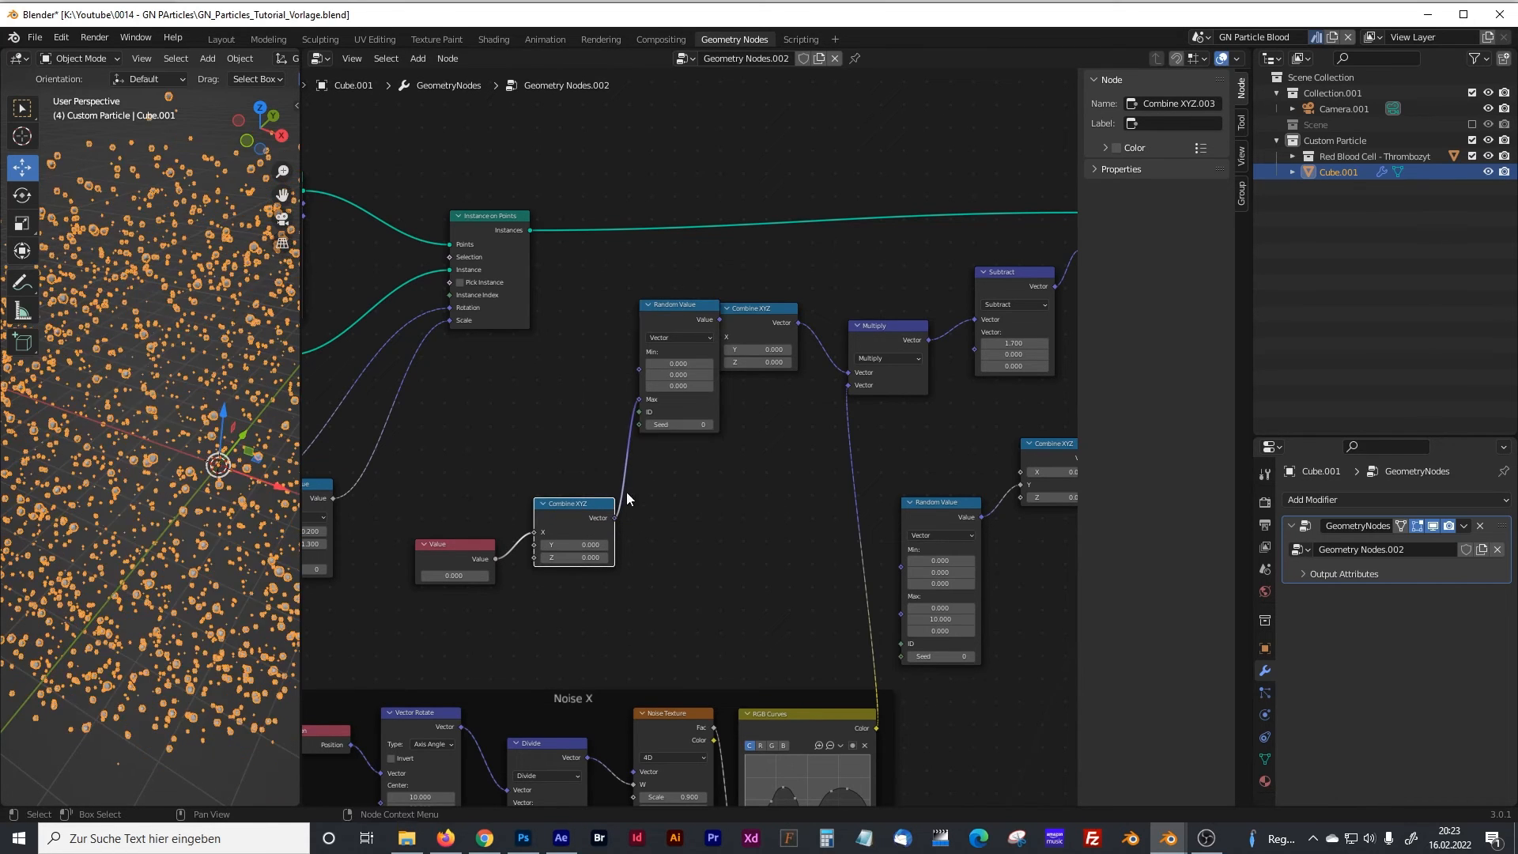
Step: Duplicate the Combine XYZ node, feed the Value into its Y input and link it to the Y offset Random Value's Max
key(shift+d)
click(739, 500)
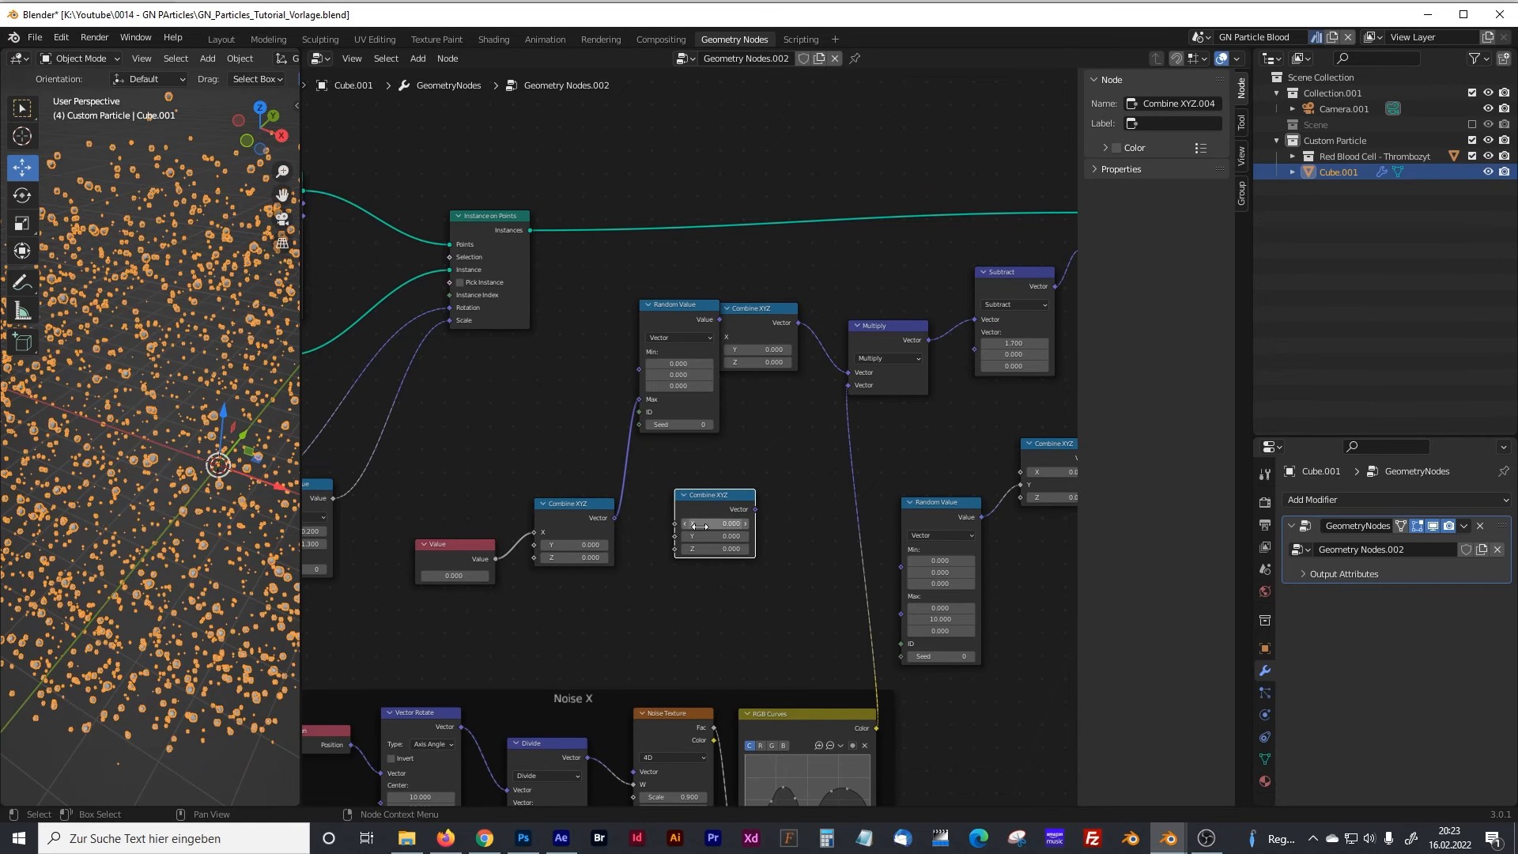
drag(494, 559, 674, 536)
middle_drag(795, 557, 541, 559)
drag(500, 512, 644, 616)
middle_drag(486, 606, 604, 559)
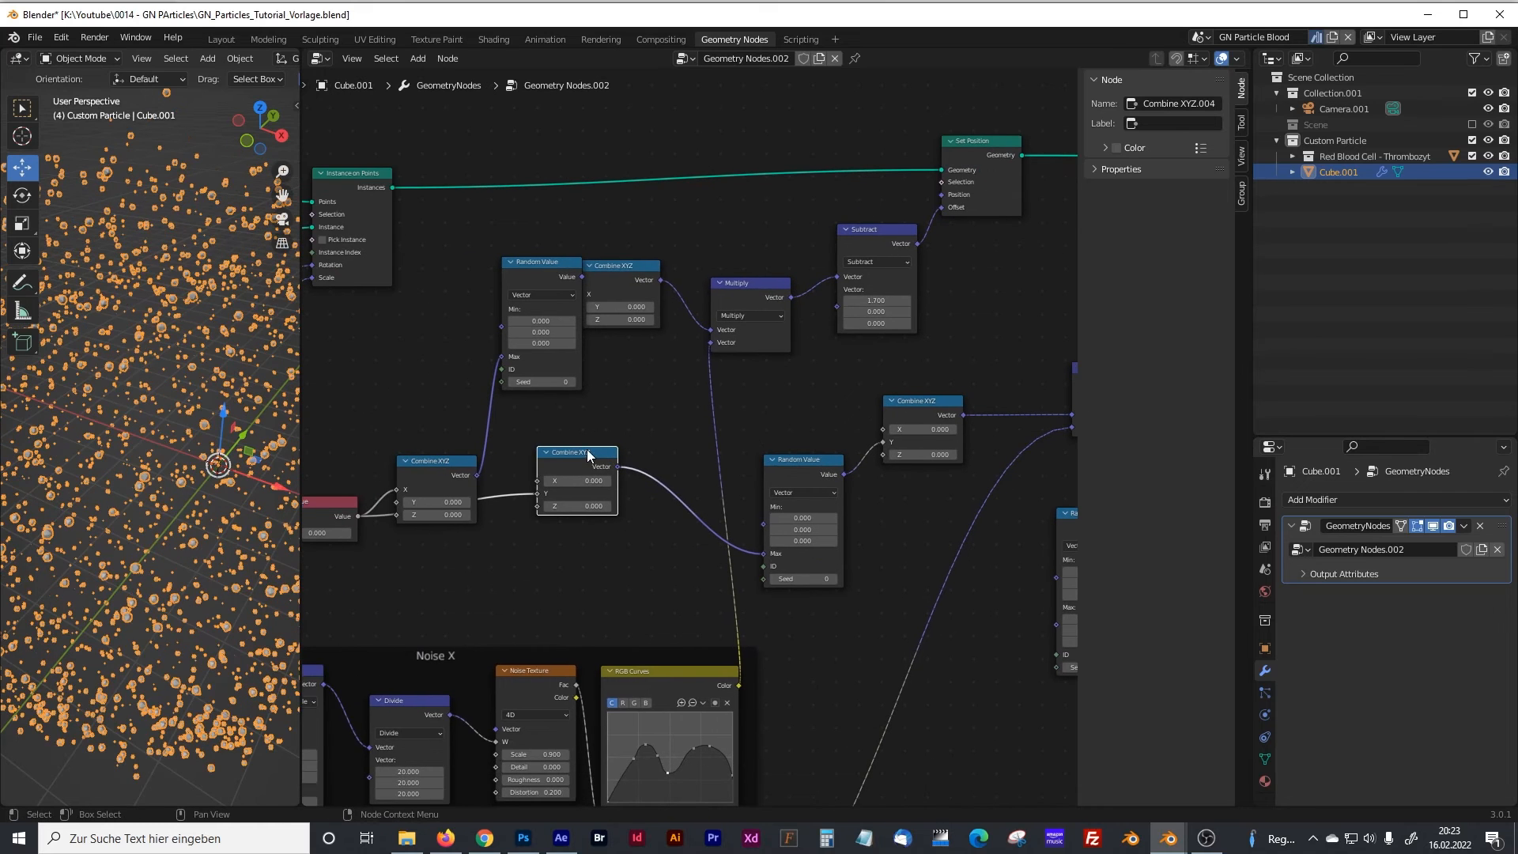
Step: Duplicate the Combine XYZ again, feed the Value into its Z input and link it to the Z offset Random Value's Max
key(shift+d)
click(595, 551)
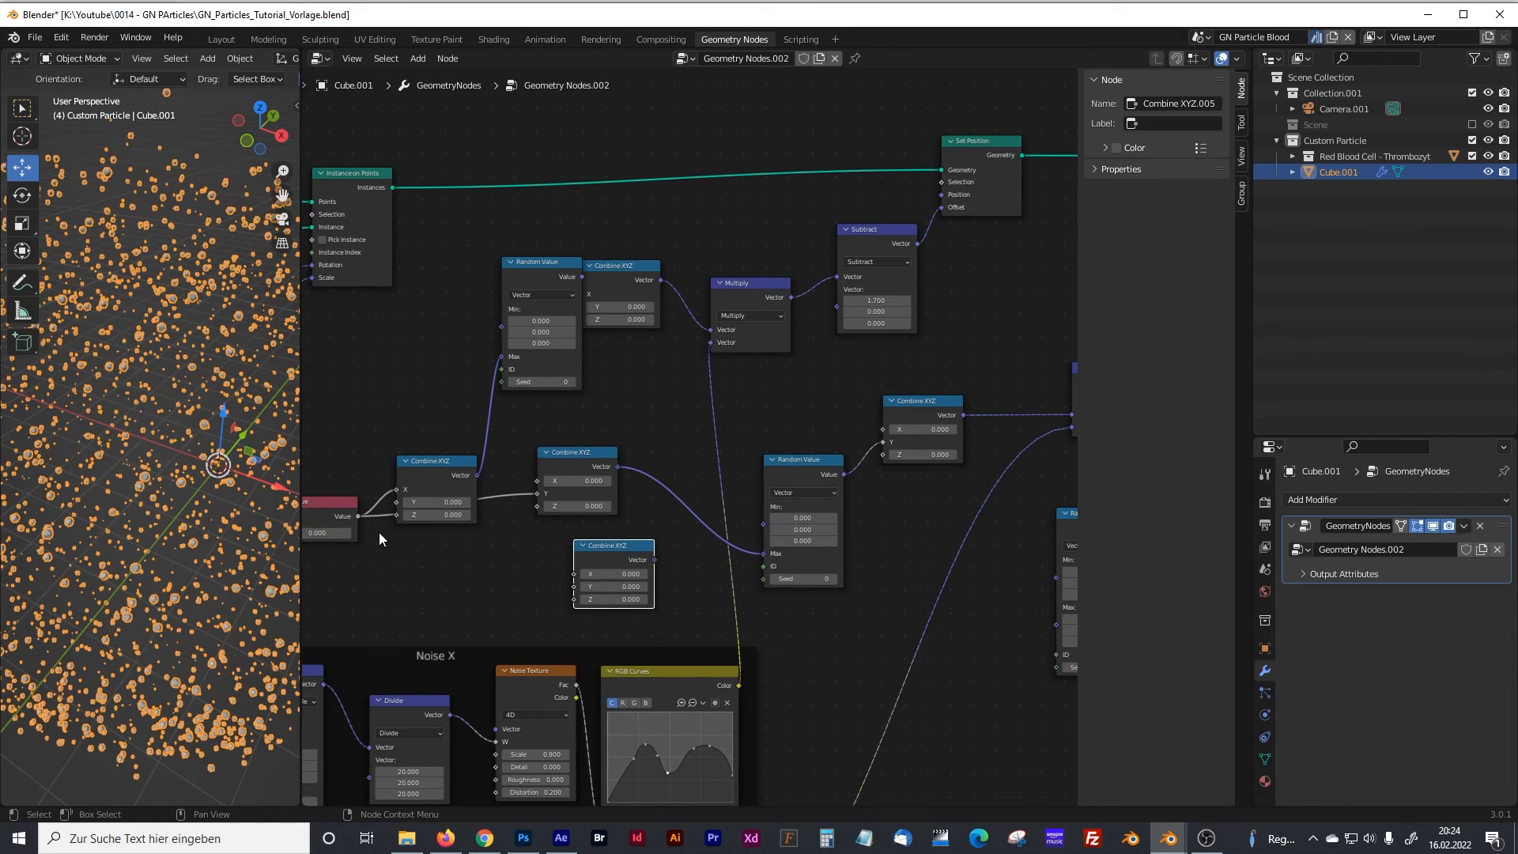
drag(358, 517, 574, 600)
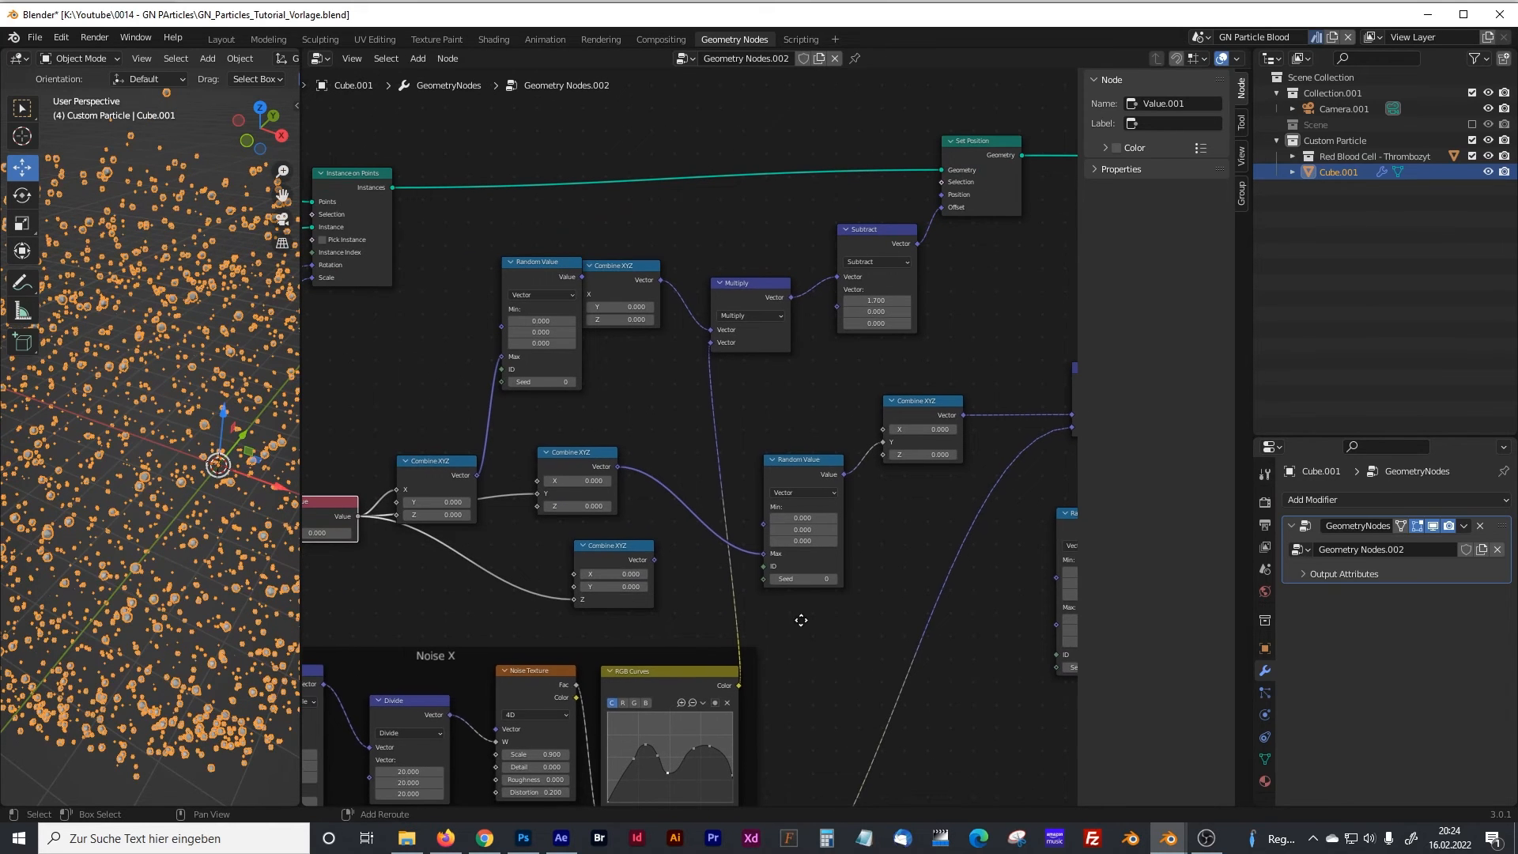
middle_drag(800, 620, 564, 566)
drag(425, 502, 824, 568)
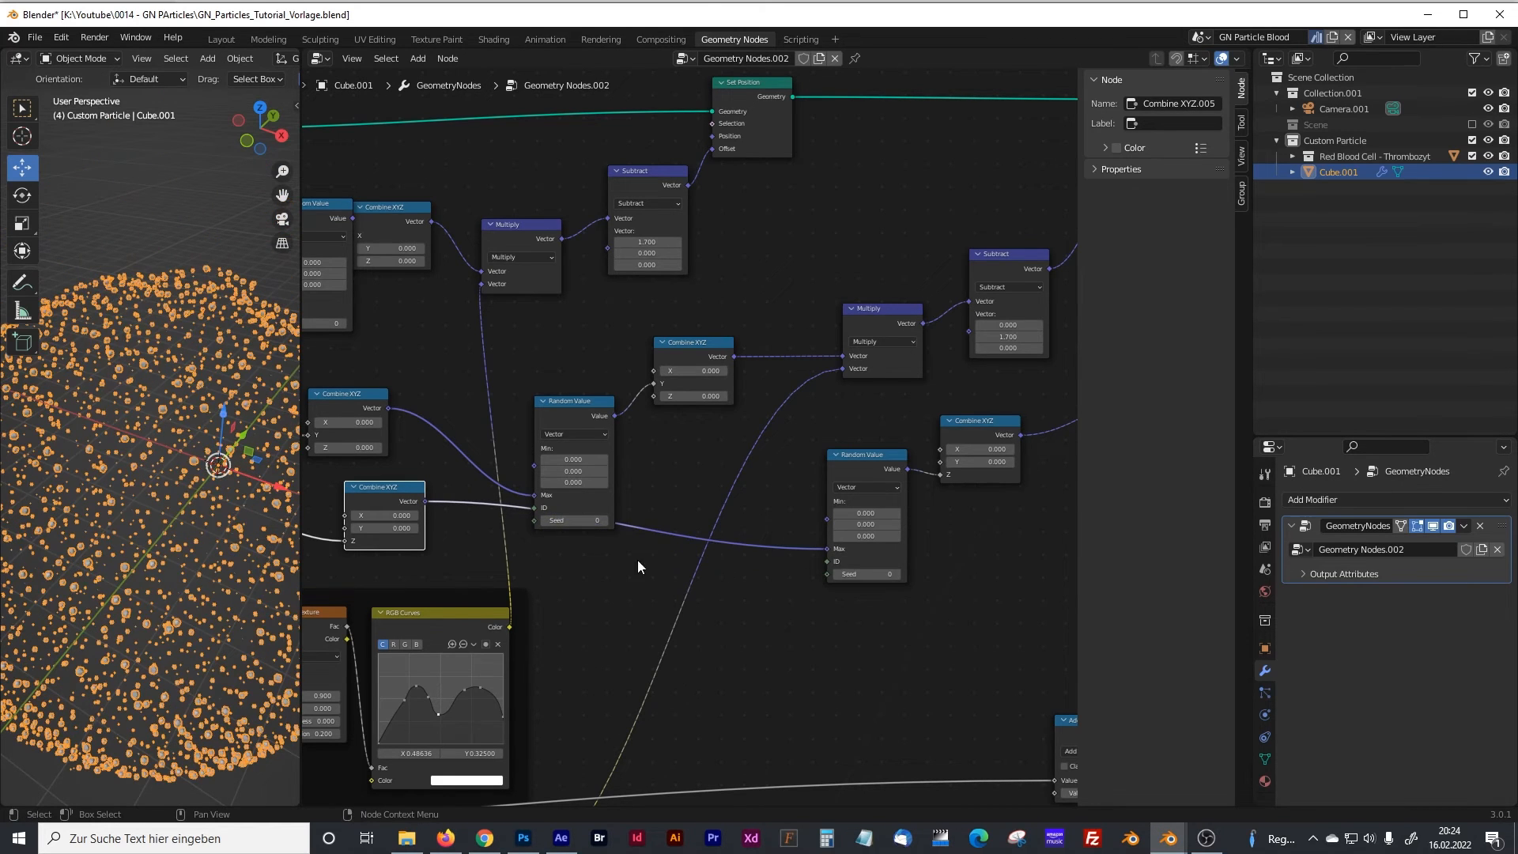
Step: Enlarge the 3D viewport and increase the shared spread Value so the particles scatter from the sphere surface
middle_drag(638, 558, 822, 526)
middle_drag(502, 506, 871, 519)
scroll(617, 498, up, 2)
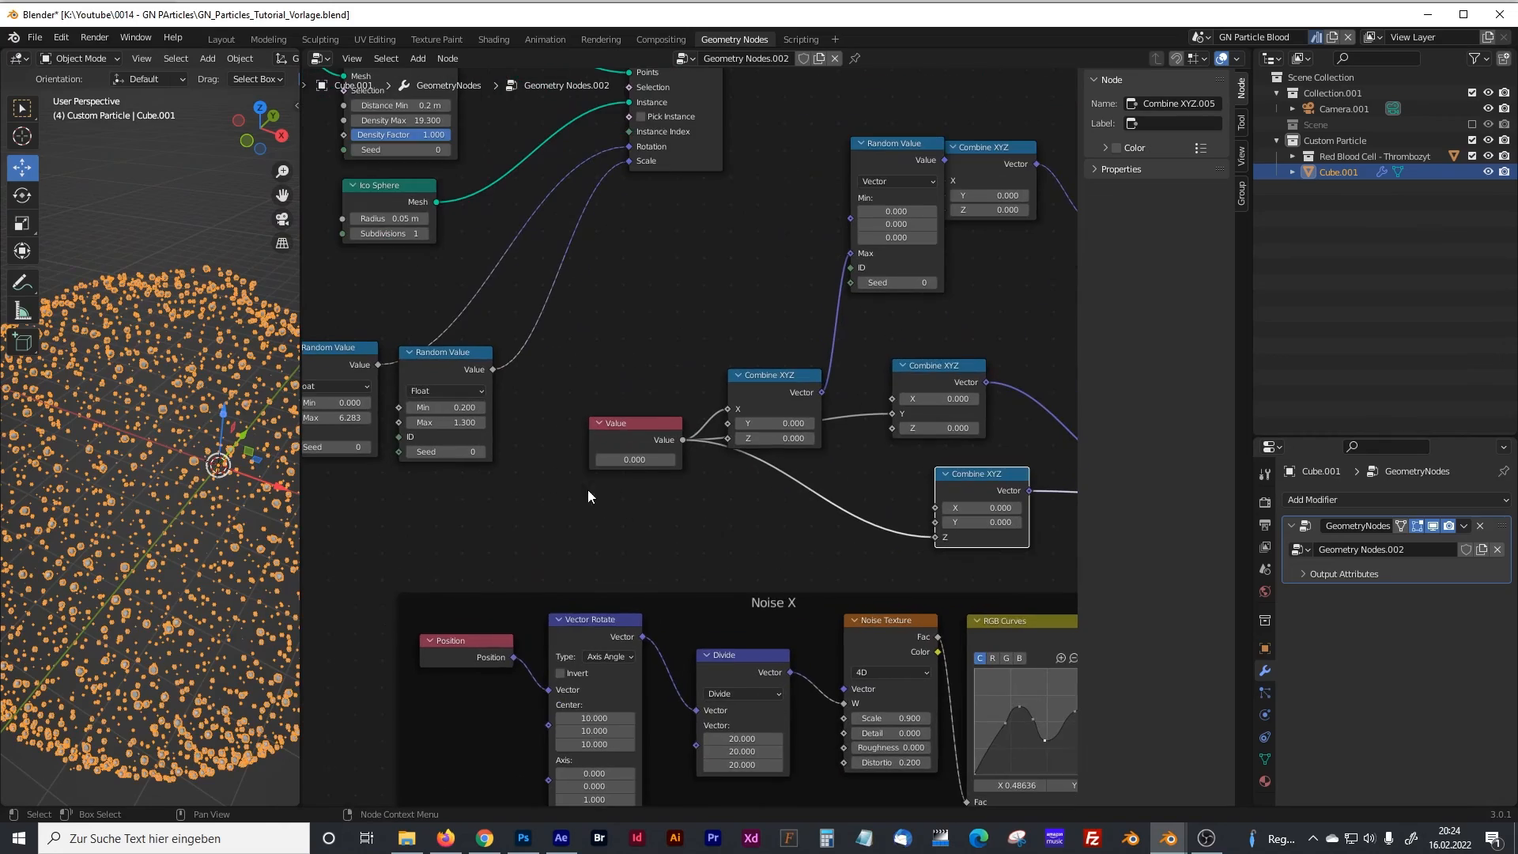
drag(301, 316, 607, 316)
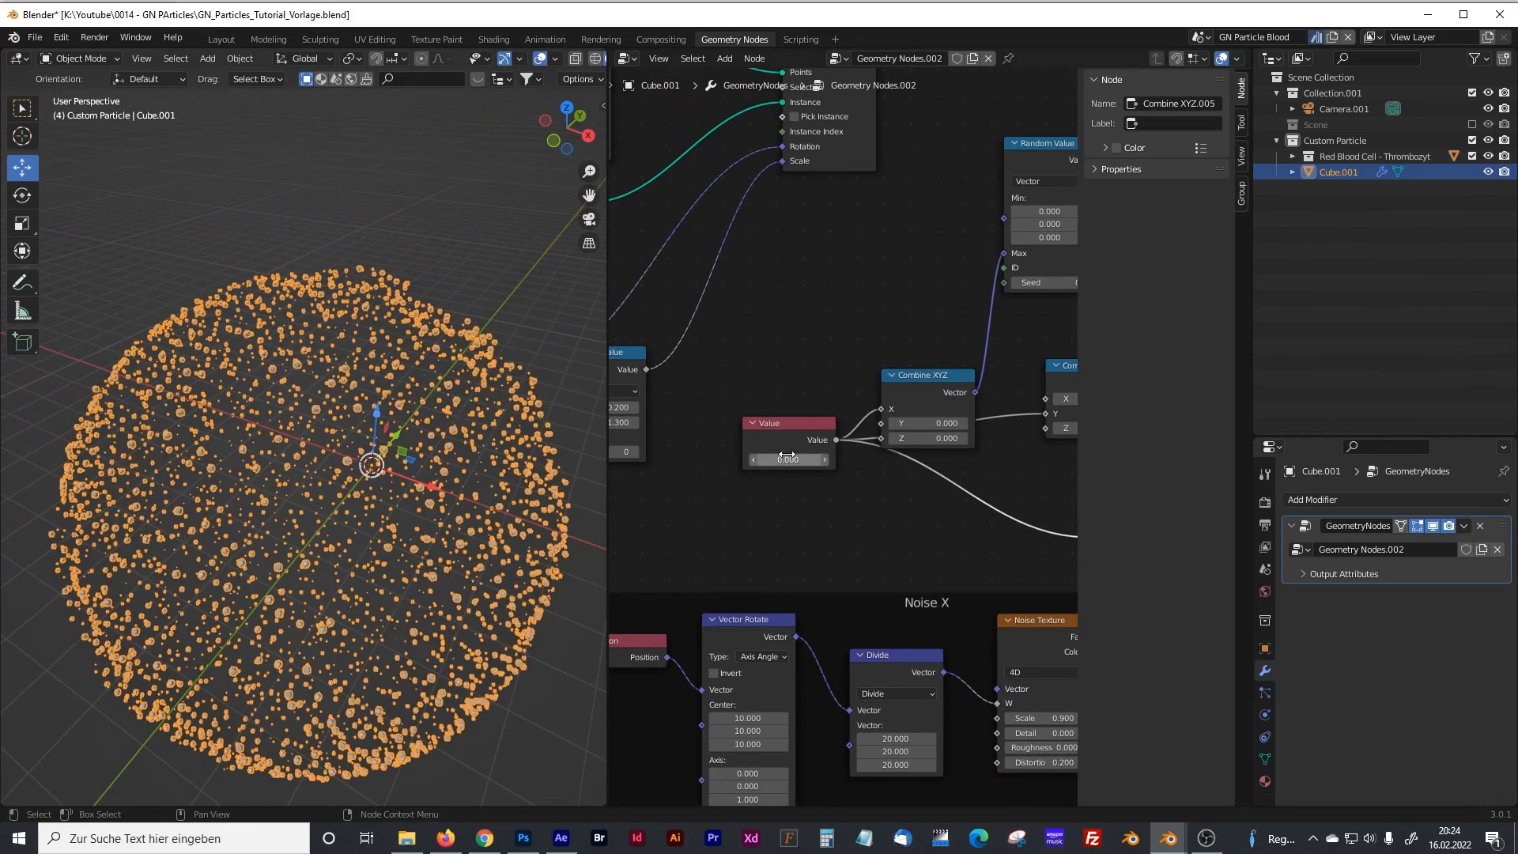
drag(787, 460, 956, 459)
Step: Try the Value node driving the three noise groups at 80.6 while watching the particle cloud
scroll(458, 506, down, 4)
middle_drag(445, 505, 321, 430)
scroll(671, 534, down, 9)
middle_drag(671, 535, 886, 404)
scroll(772, 490, up, 6)
middle_drag(773, 497, 846, 346)
scroll(812, 388, up, 5)
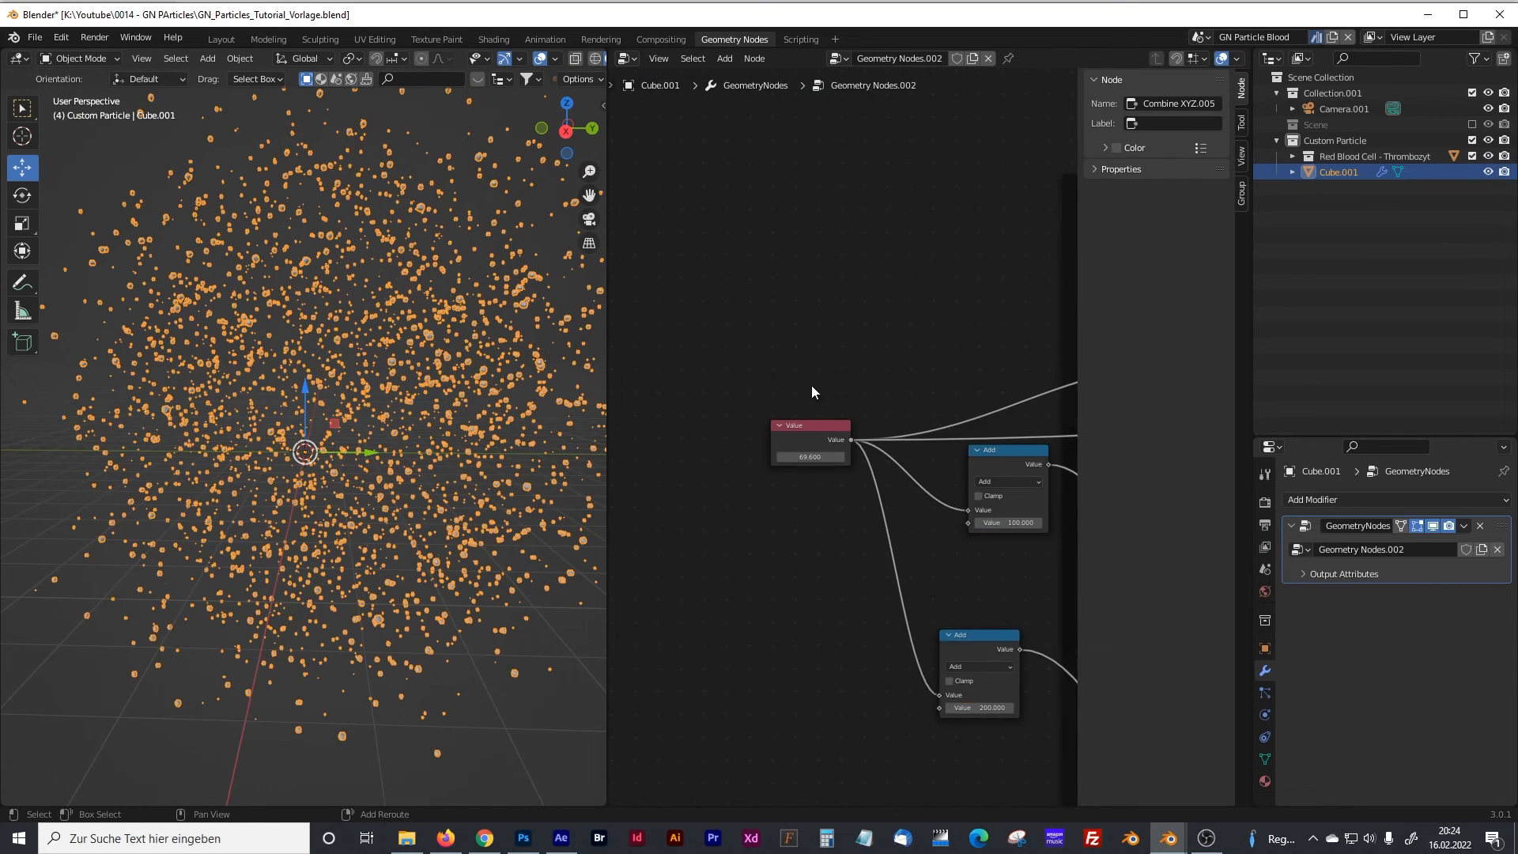
drag(792, 472, 868, 471)
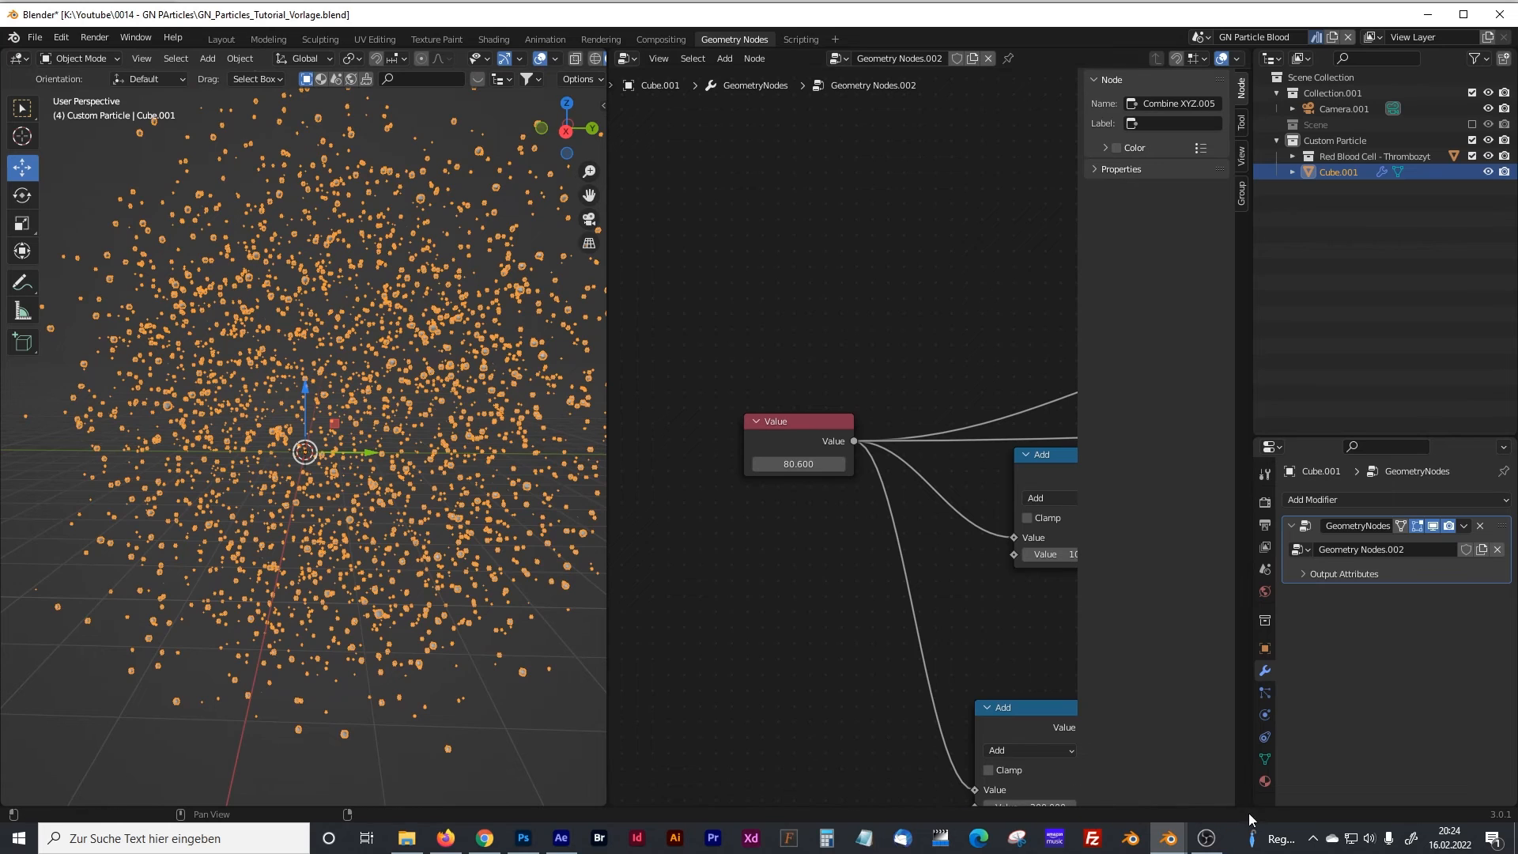
Step: Split the node editor horizontally, widen it and turn the lower area into a Timeline
drag(1250, 806, 1239, 642)
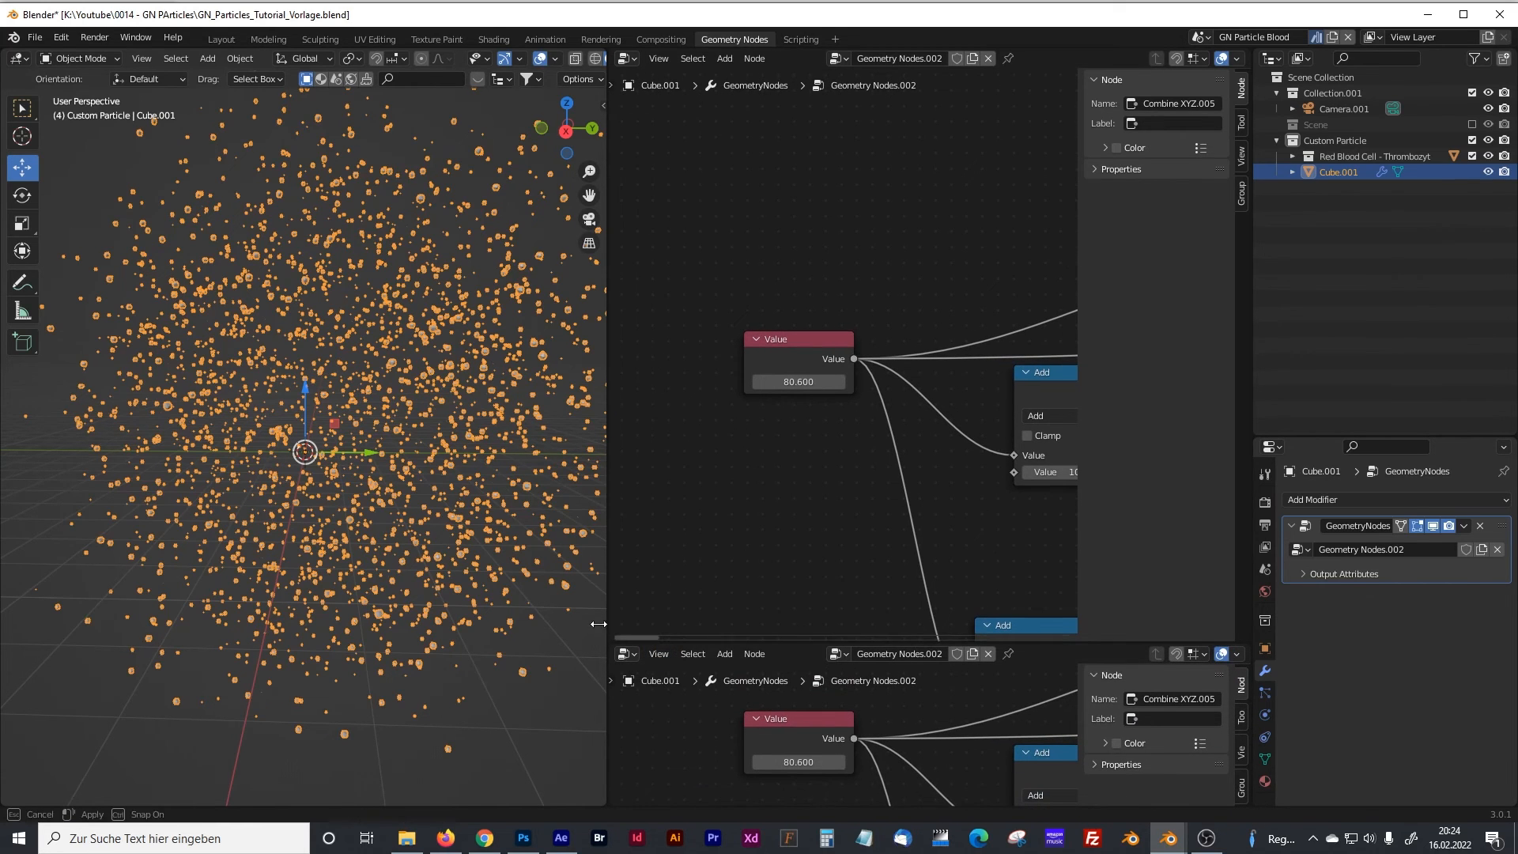
drag(609, 629, 496, 633)
click(517, 654)
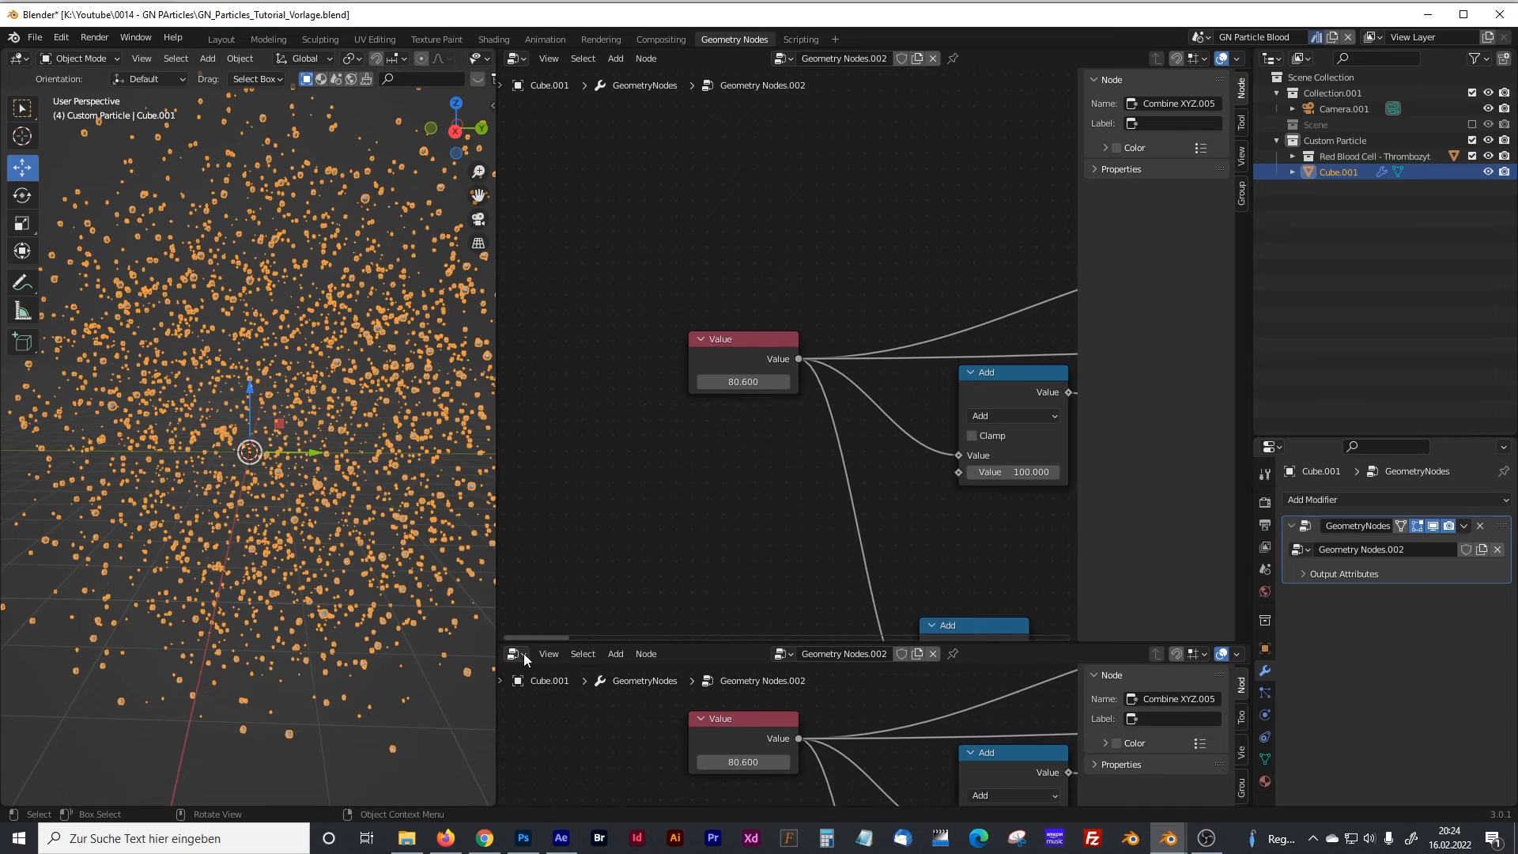
click(520, 654)
click(713, 515)
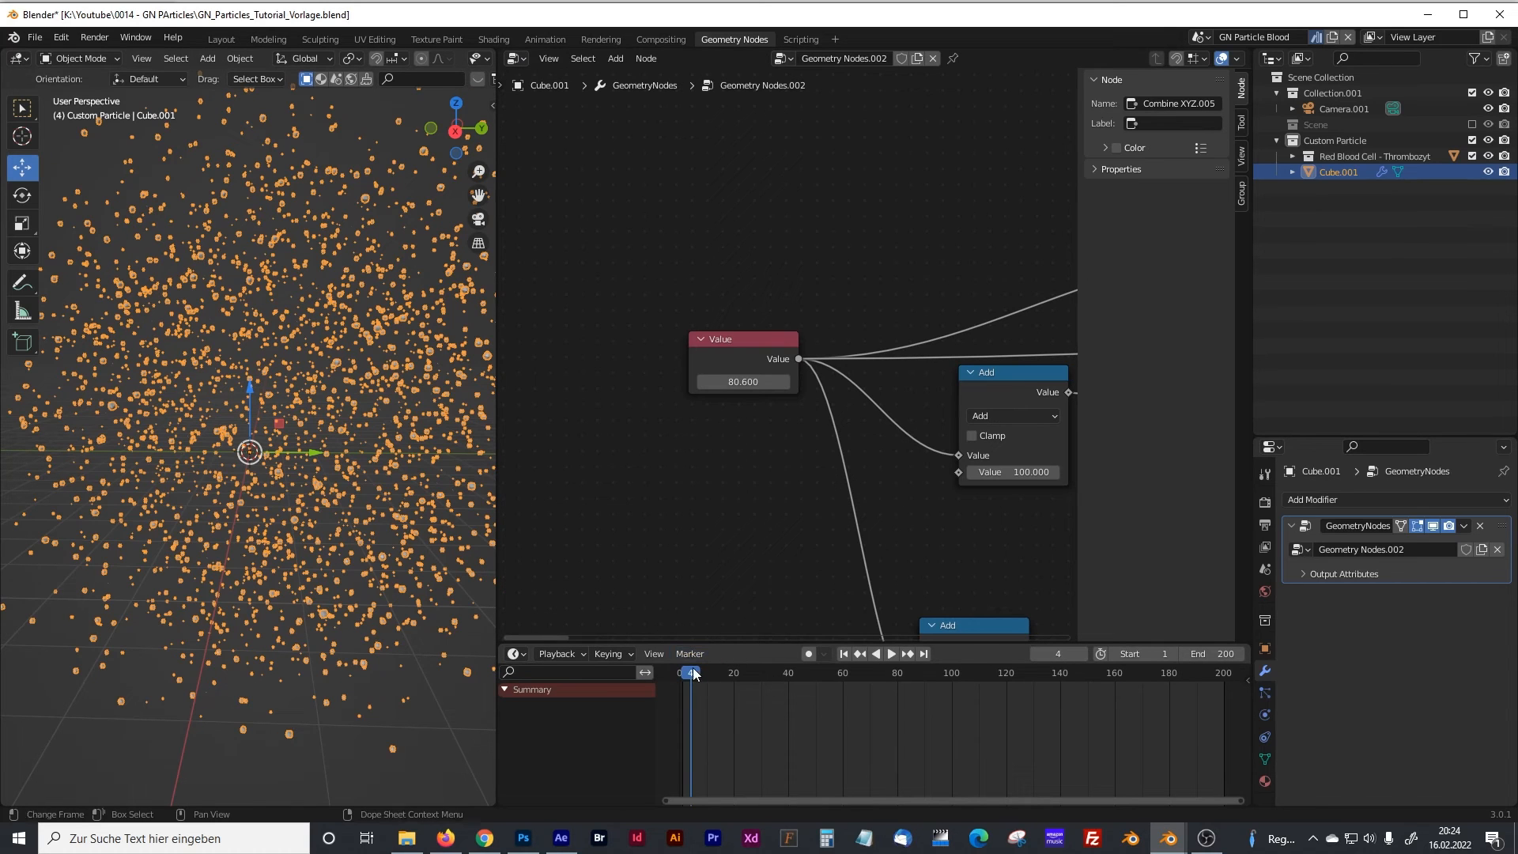
Step: Set the noise-driving Value to 0 at frame 1 and insert a keyframe
click(844, 654)
click(743, 381)
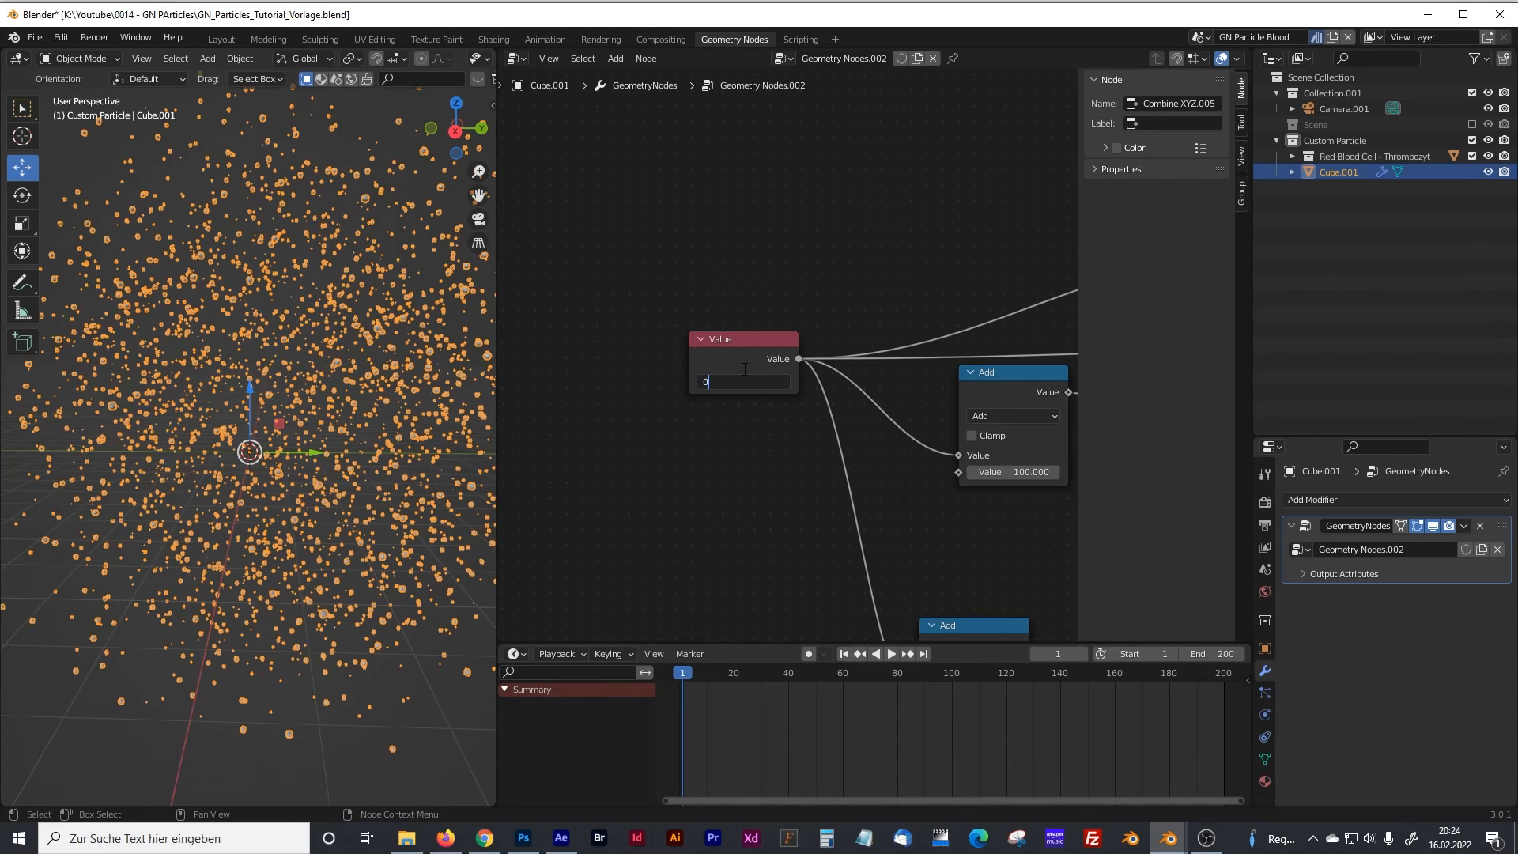
key(Return)
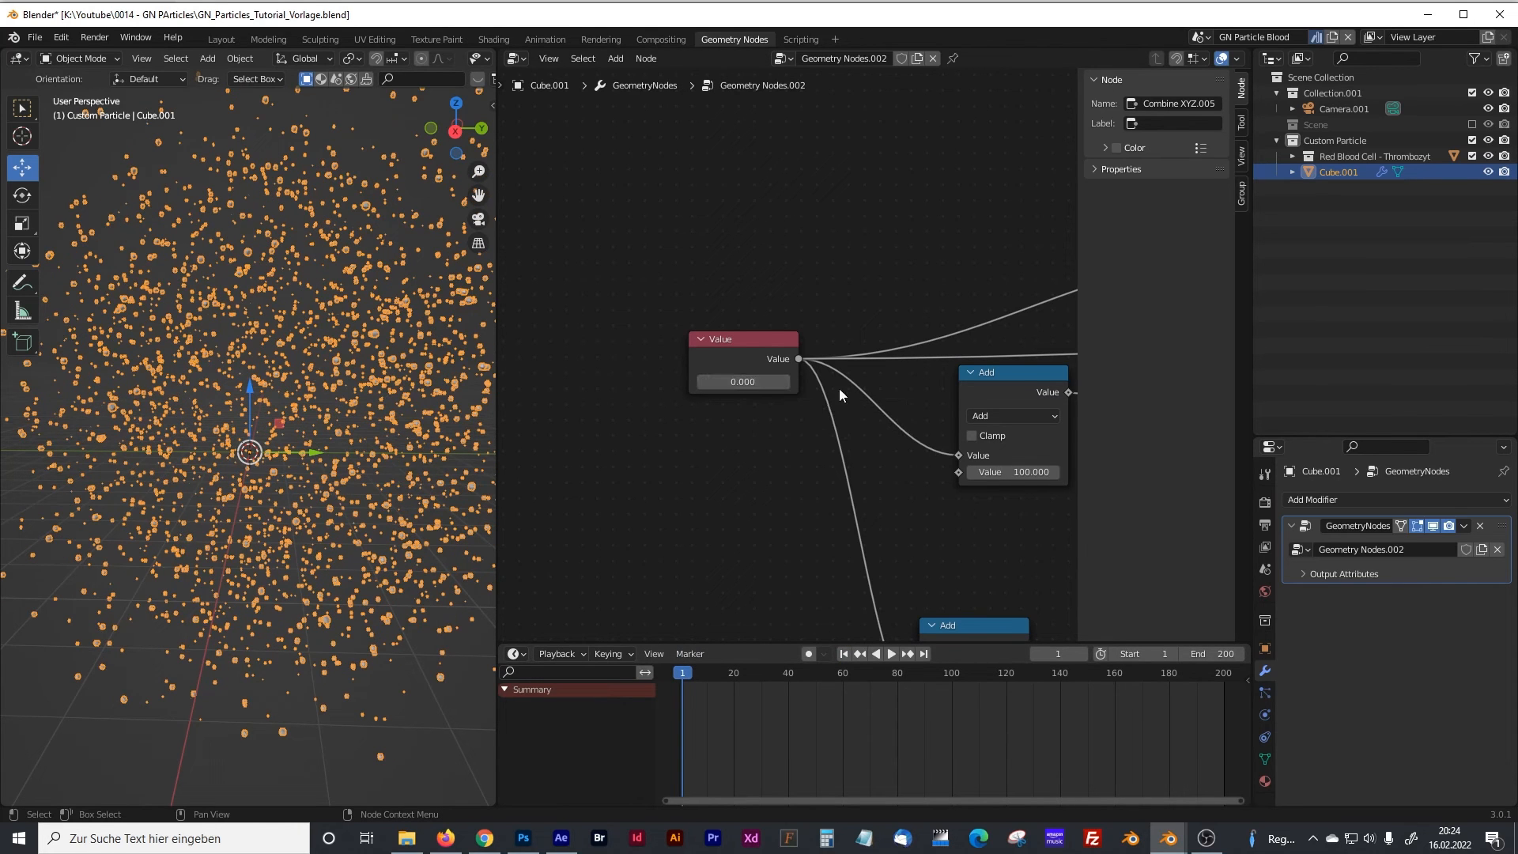
right_click(738, 383)
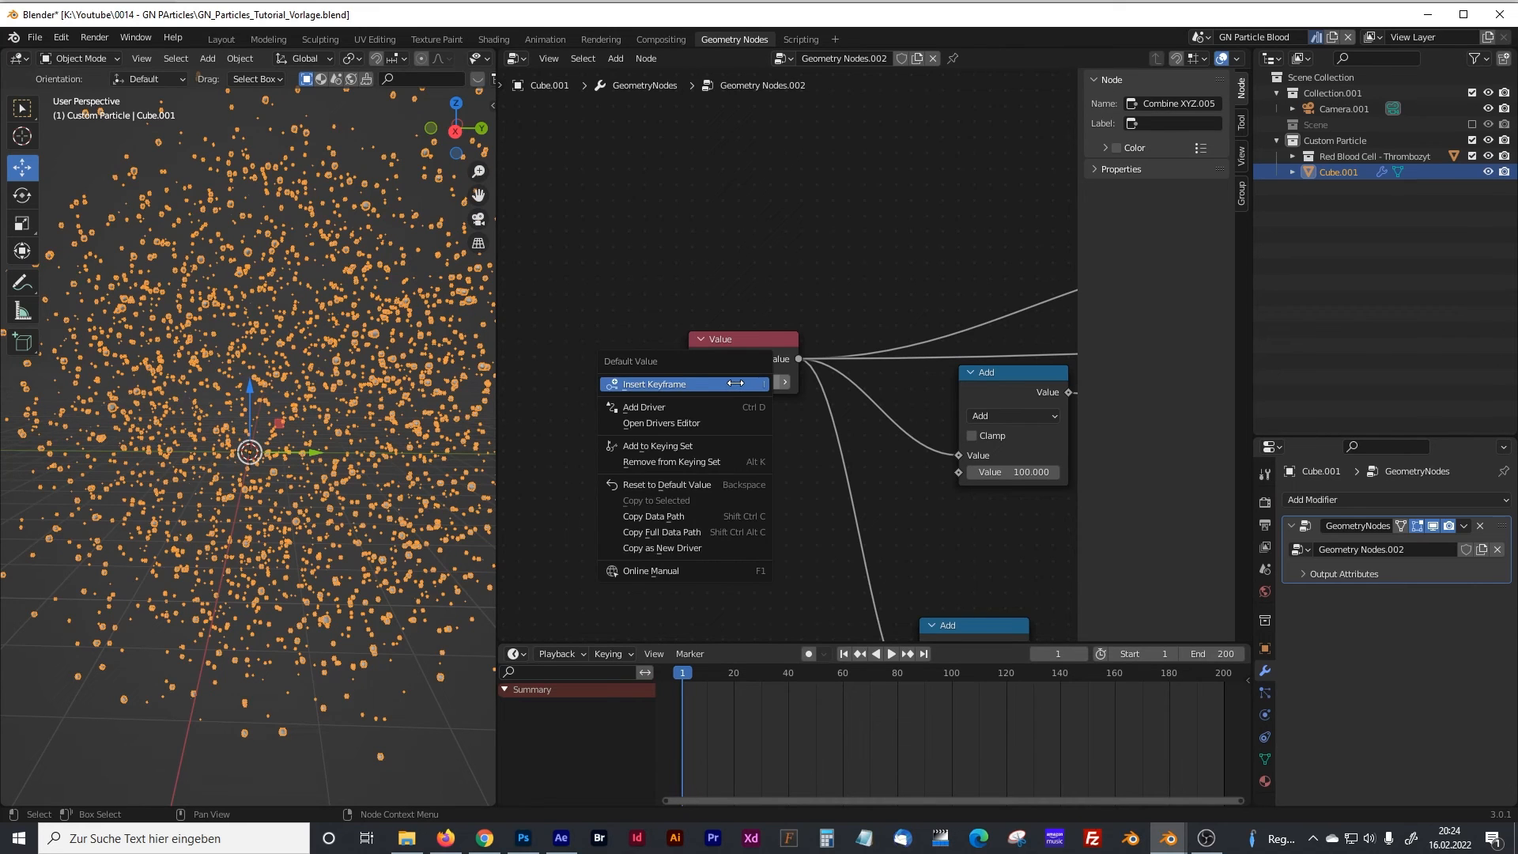
click(735, 383)
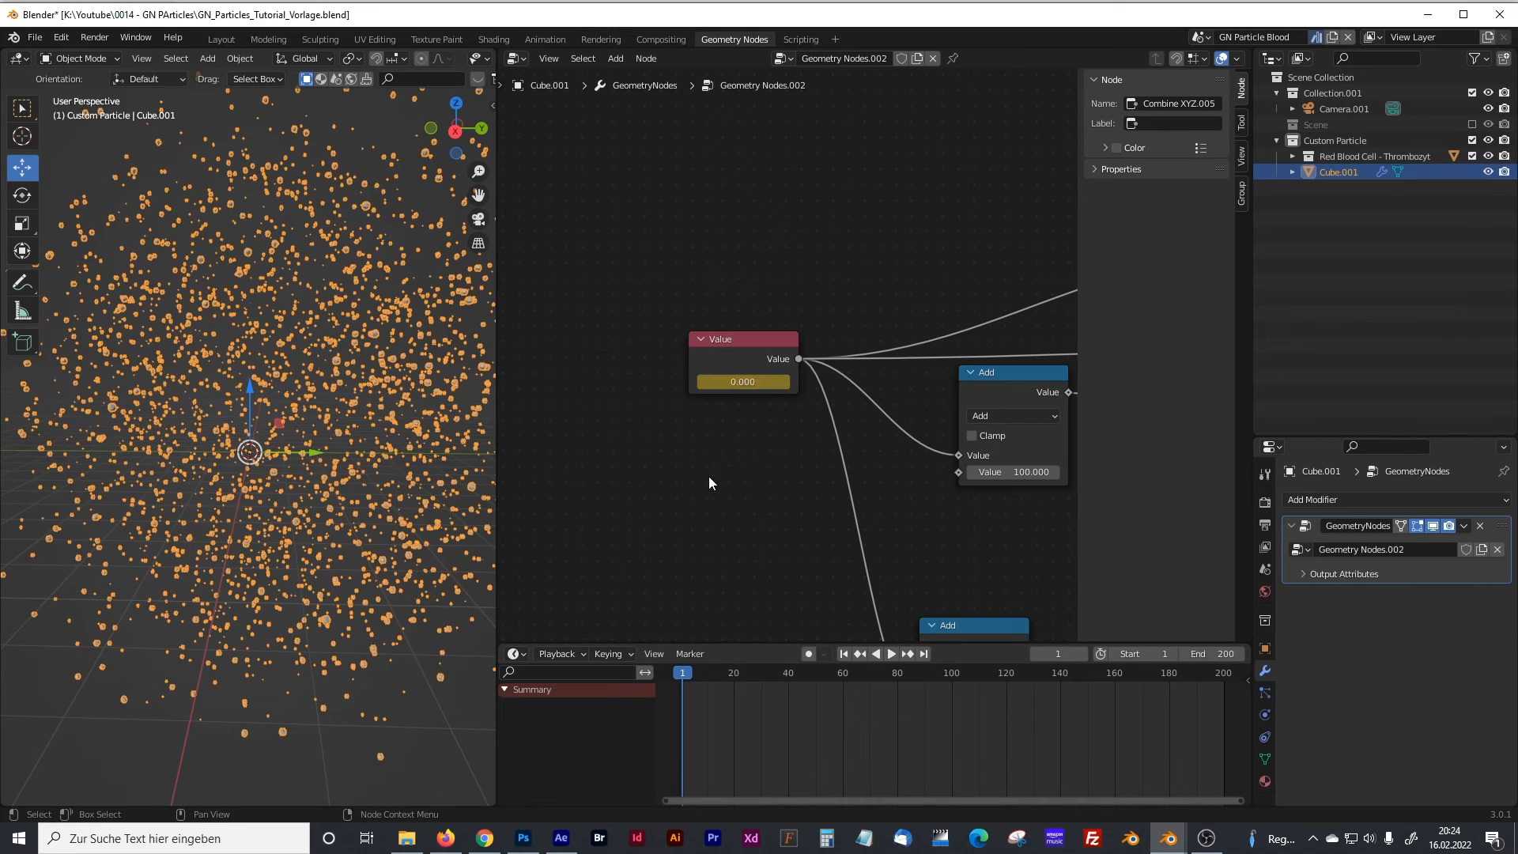
Step: Set the noise-driving Value to 360 at frame 201 and insert a keyframe
click(924, 653)
drag(1221, 676, 1226, 675)
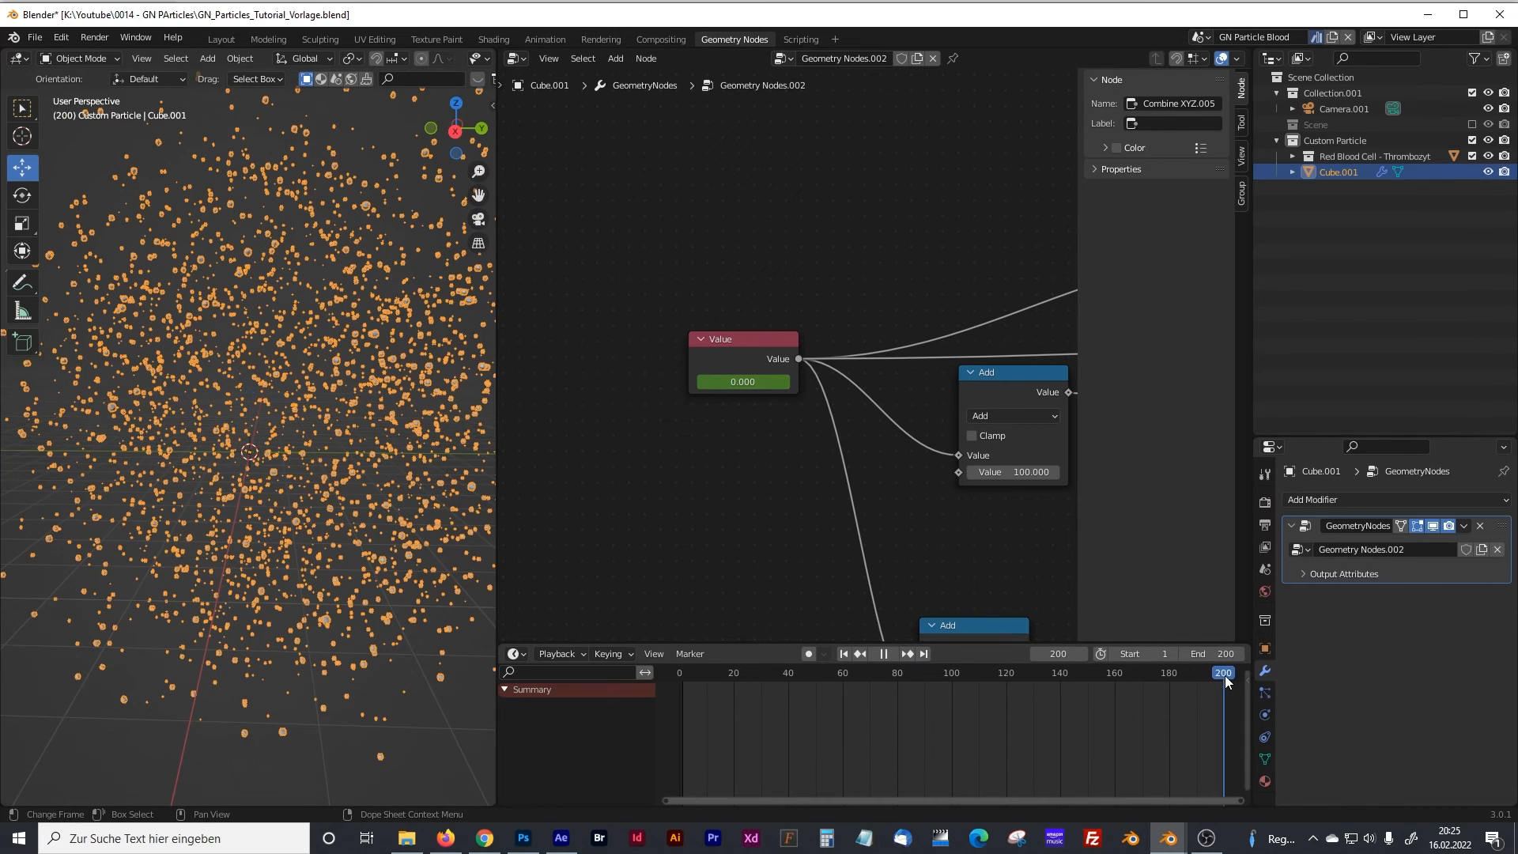
click(742, 384)
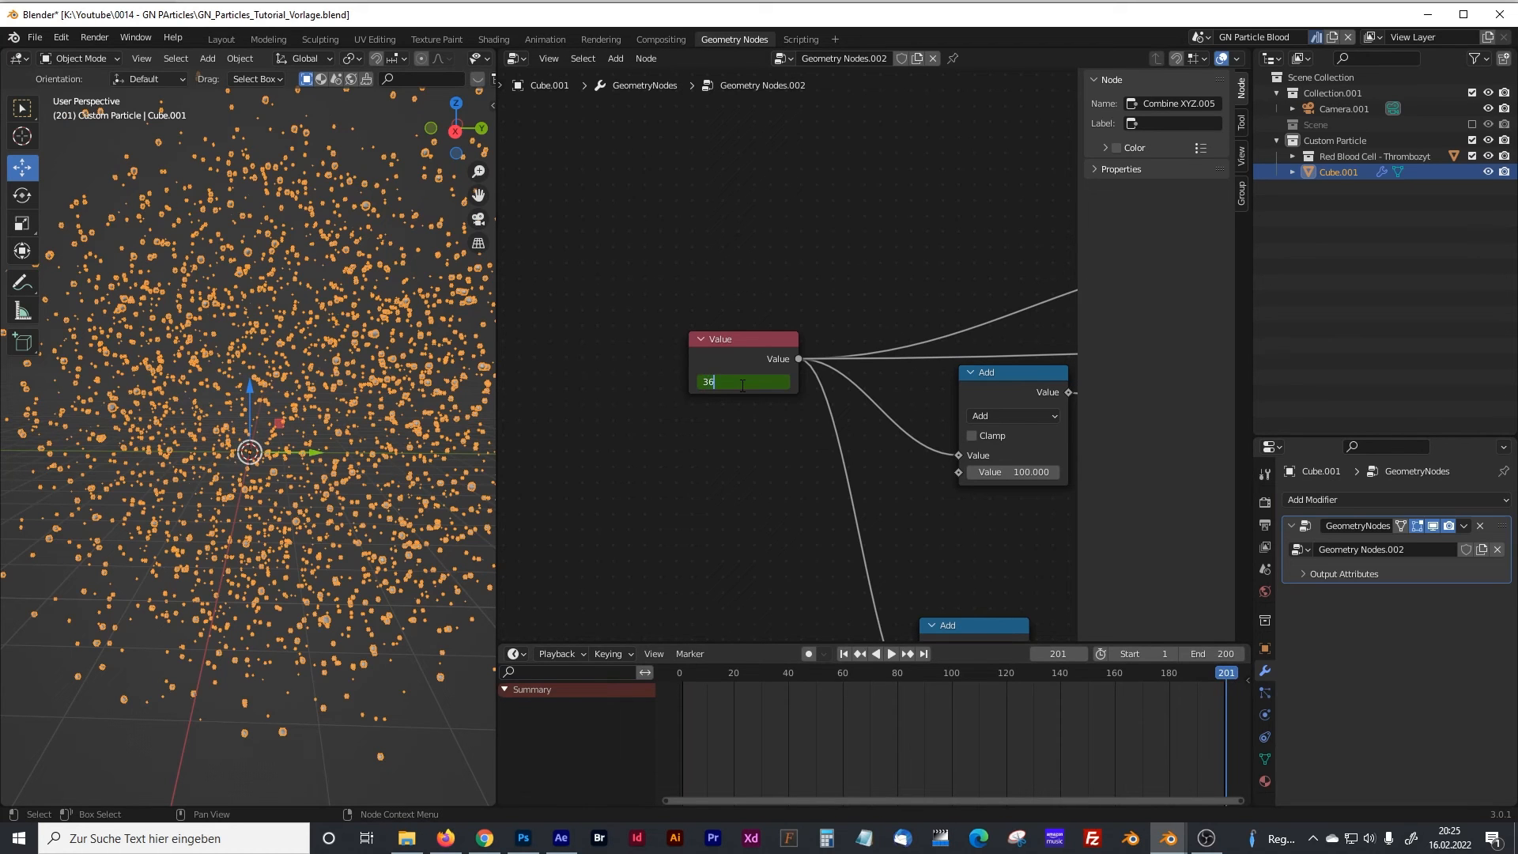
text(360)
key(Return)
right_click(742, 384)
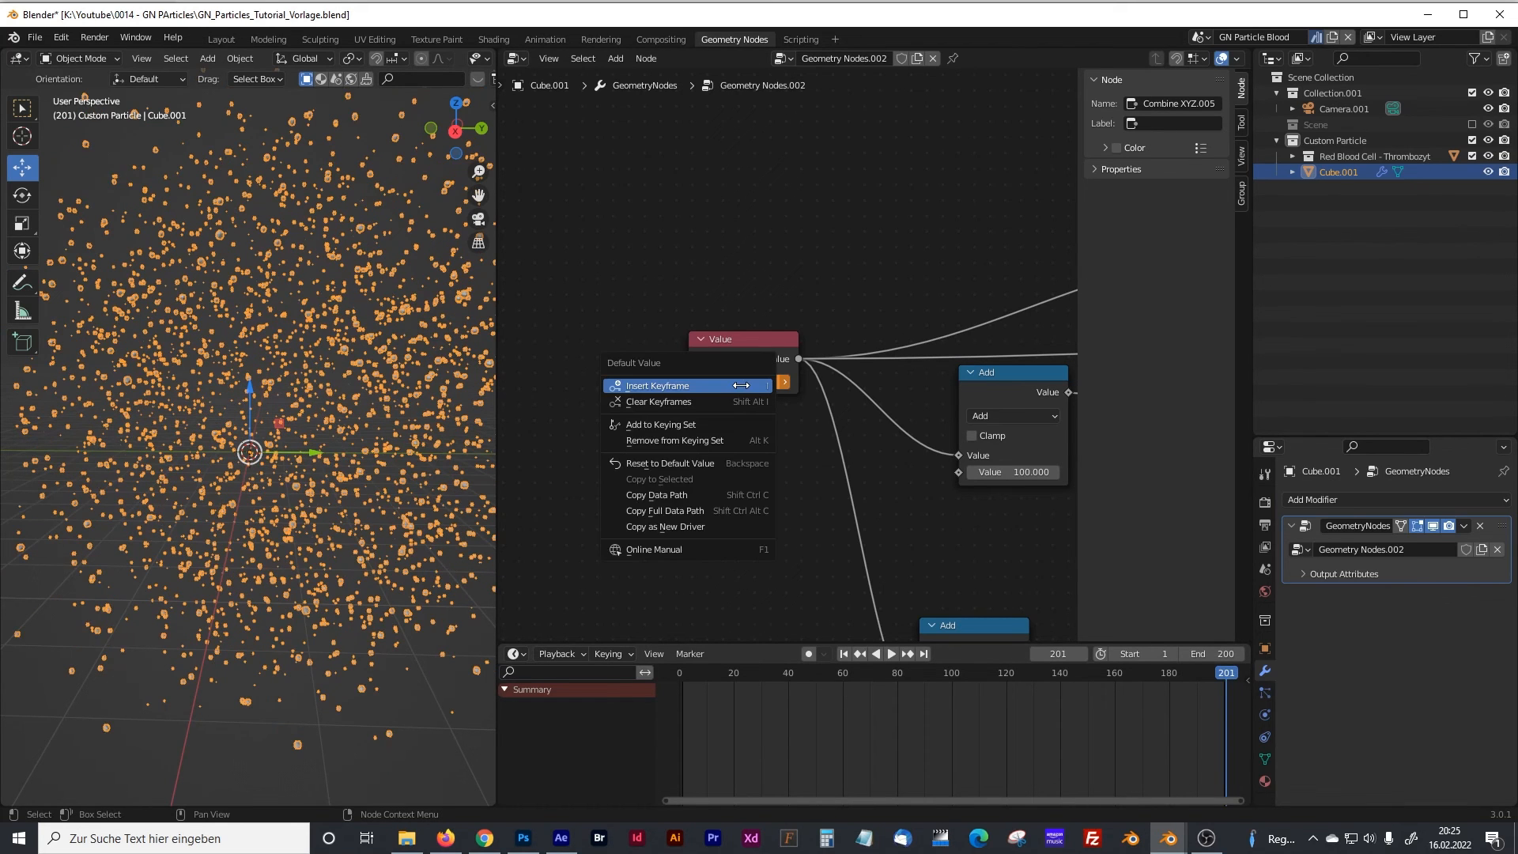
click(667, 384)
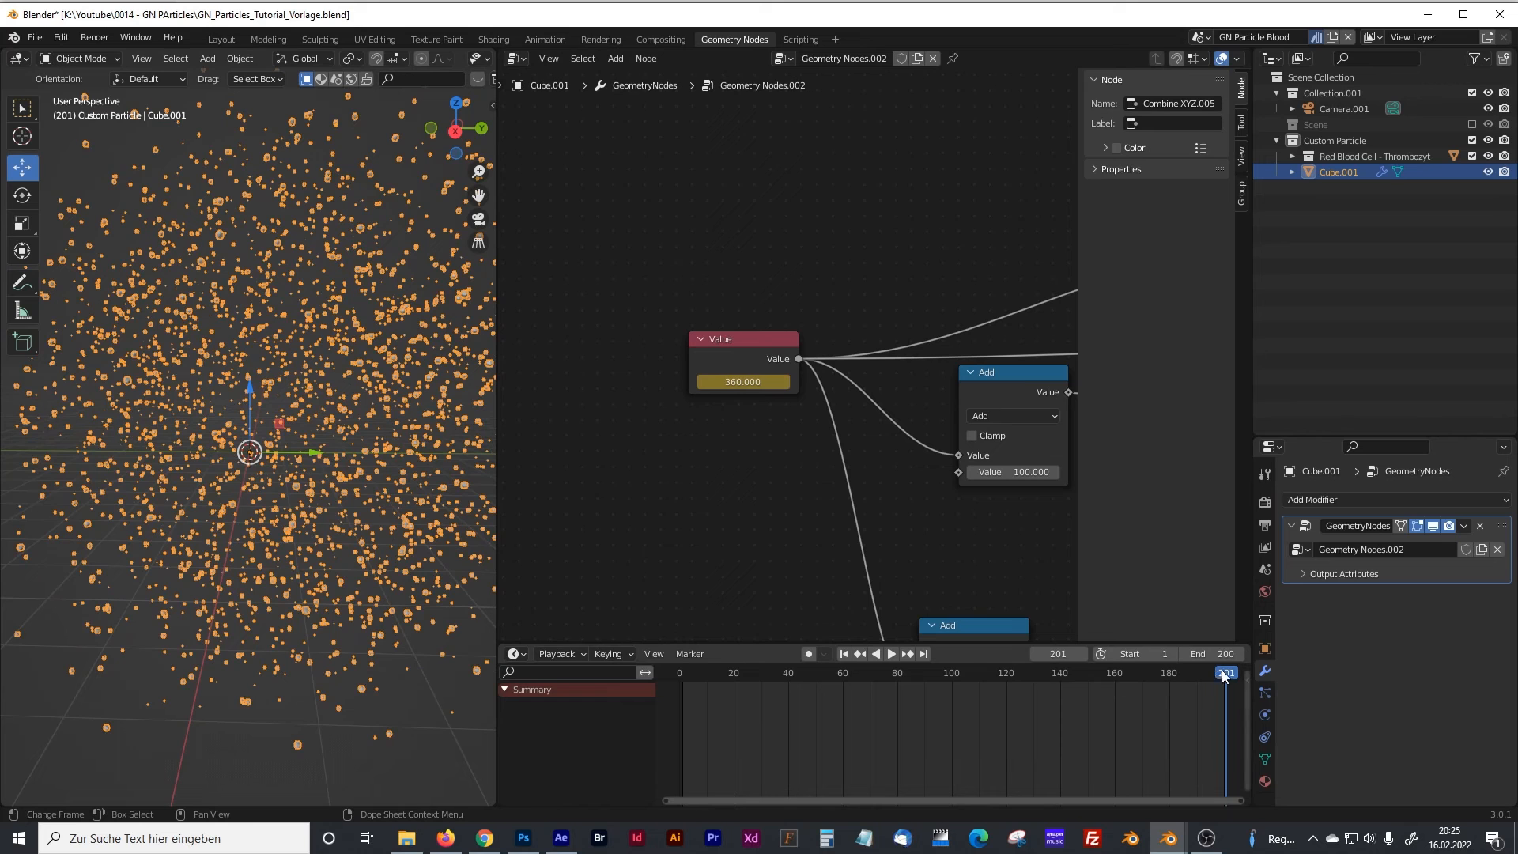
Step: Compare the particle positions at frames 1 and 200 to check that the animation loops seamlessly
key(Left)
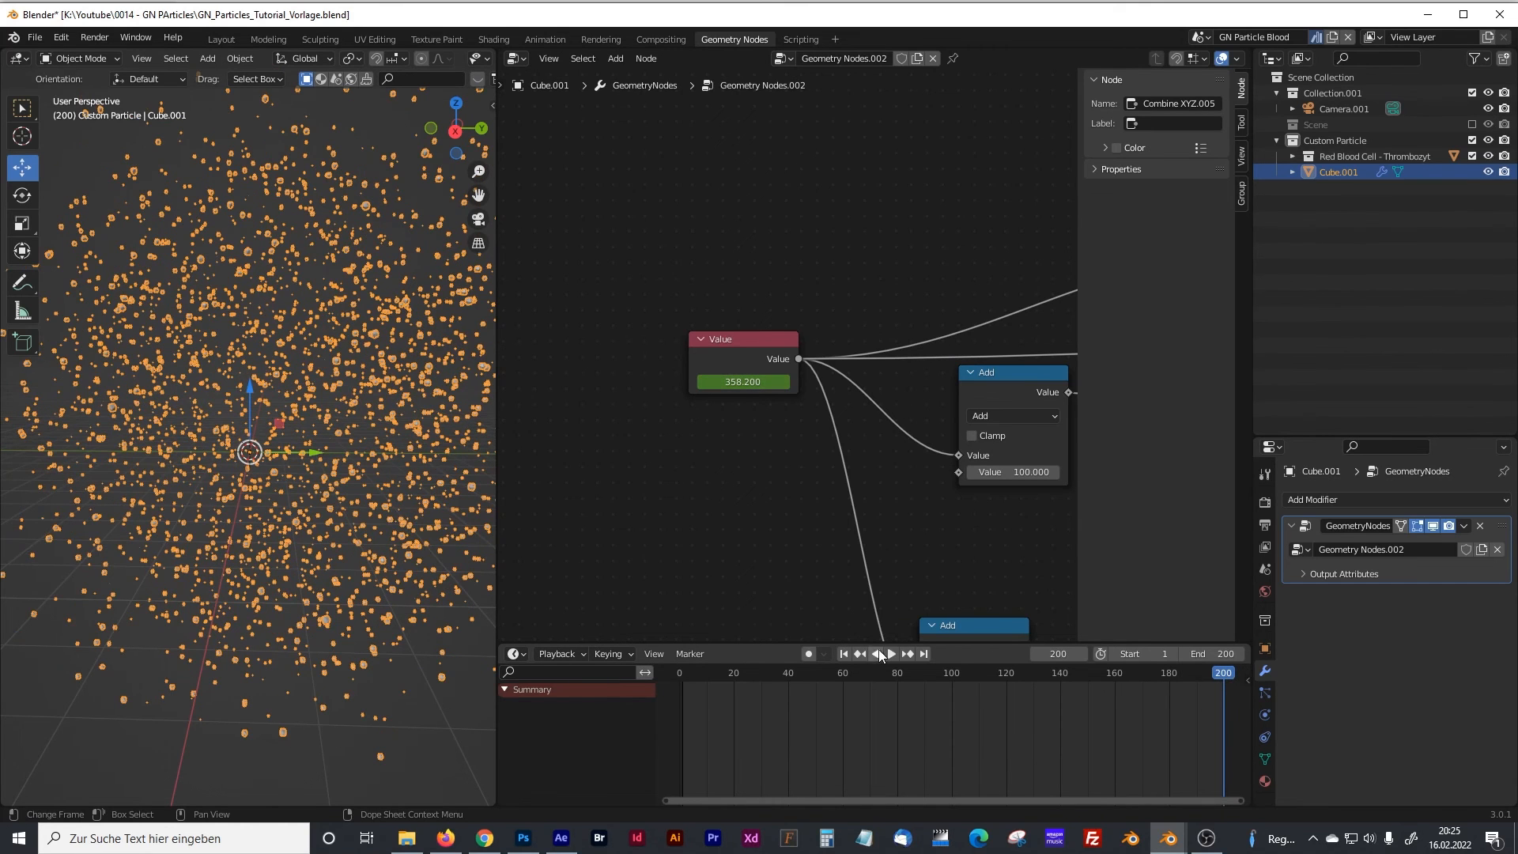
click(843, 653)
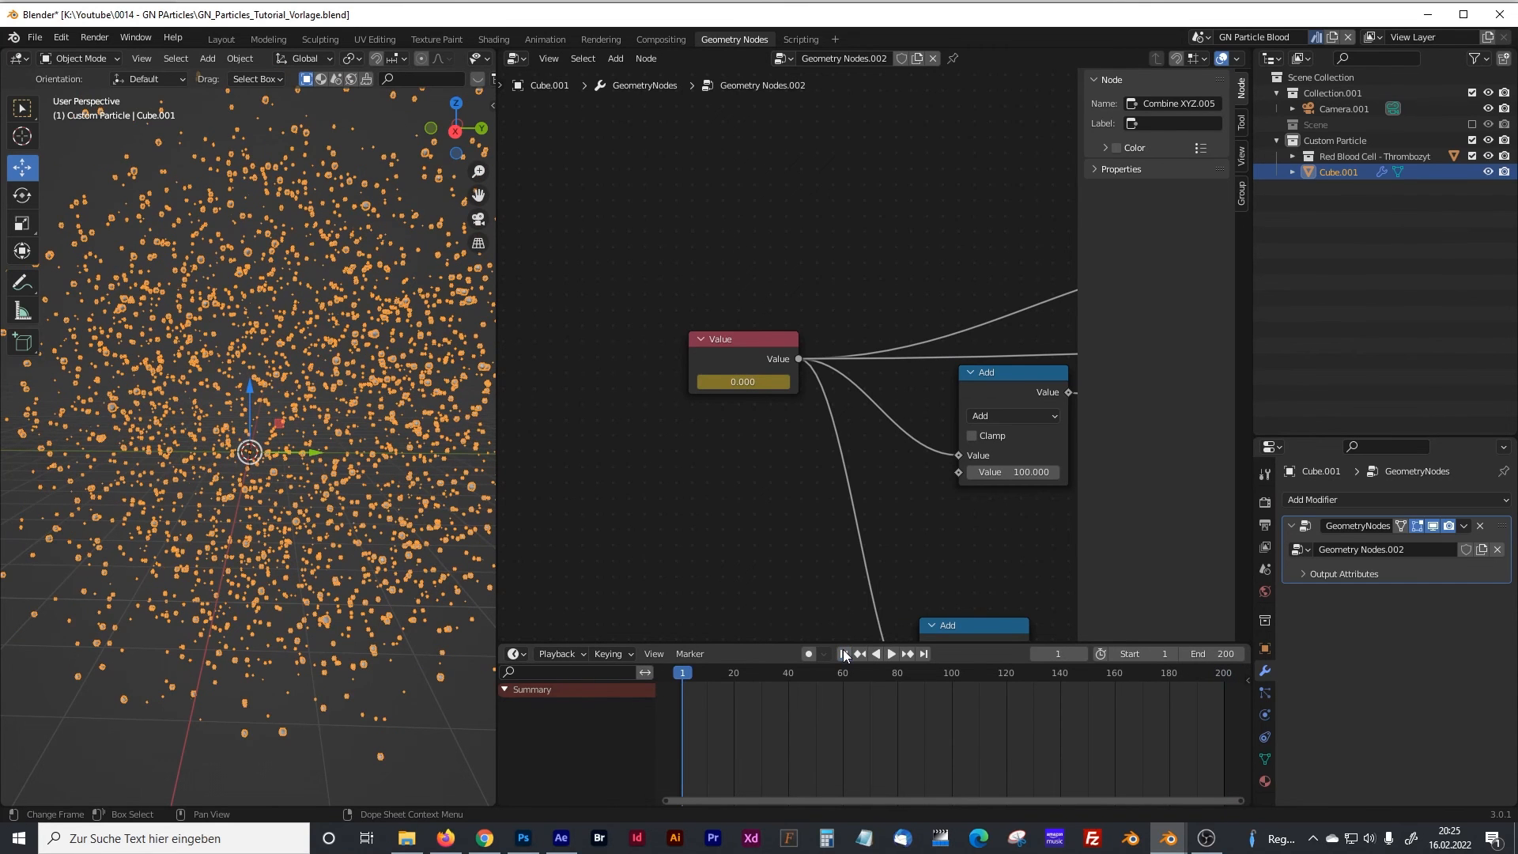
click(925, 653)
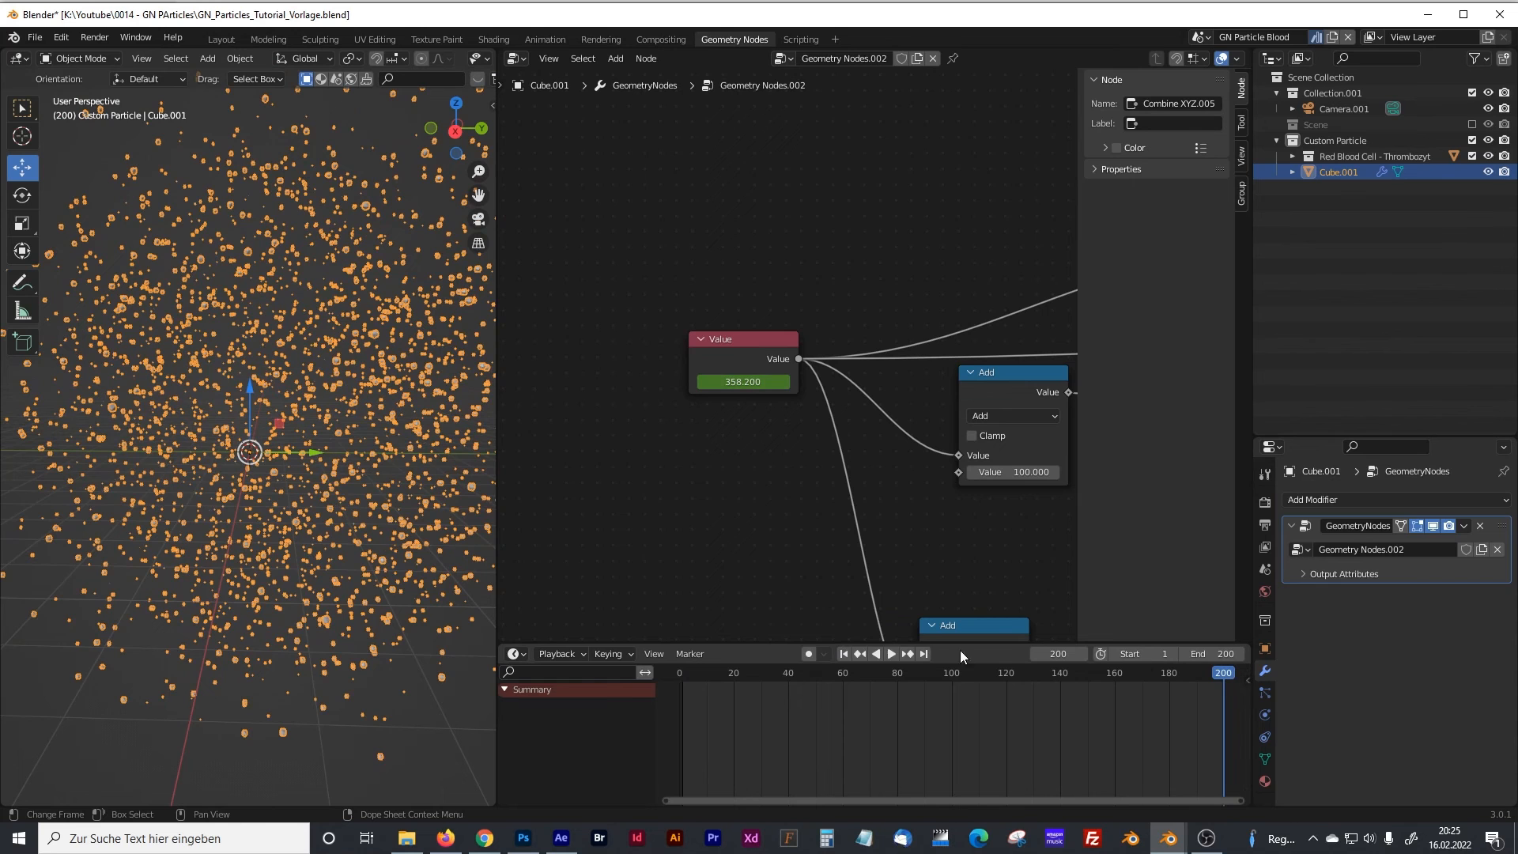
click(844, 653)
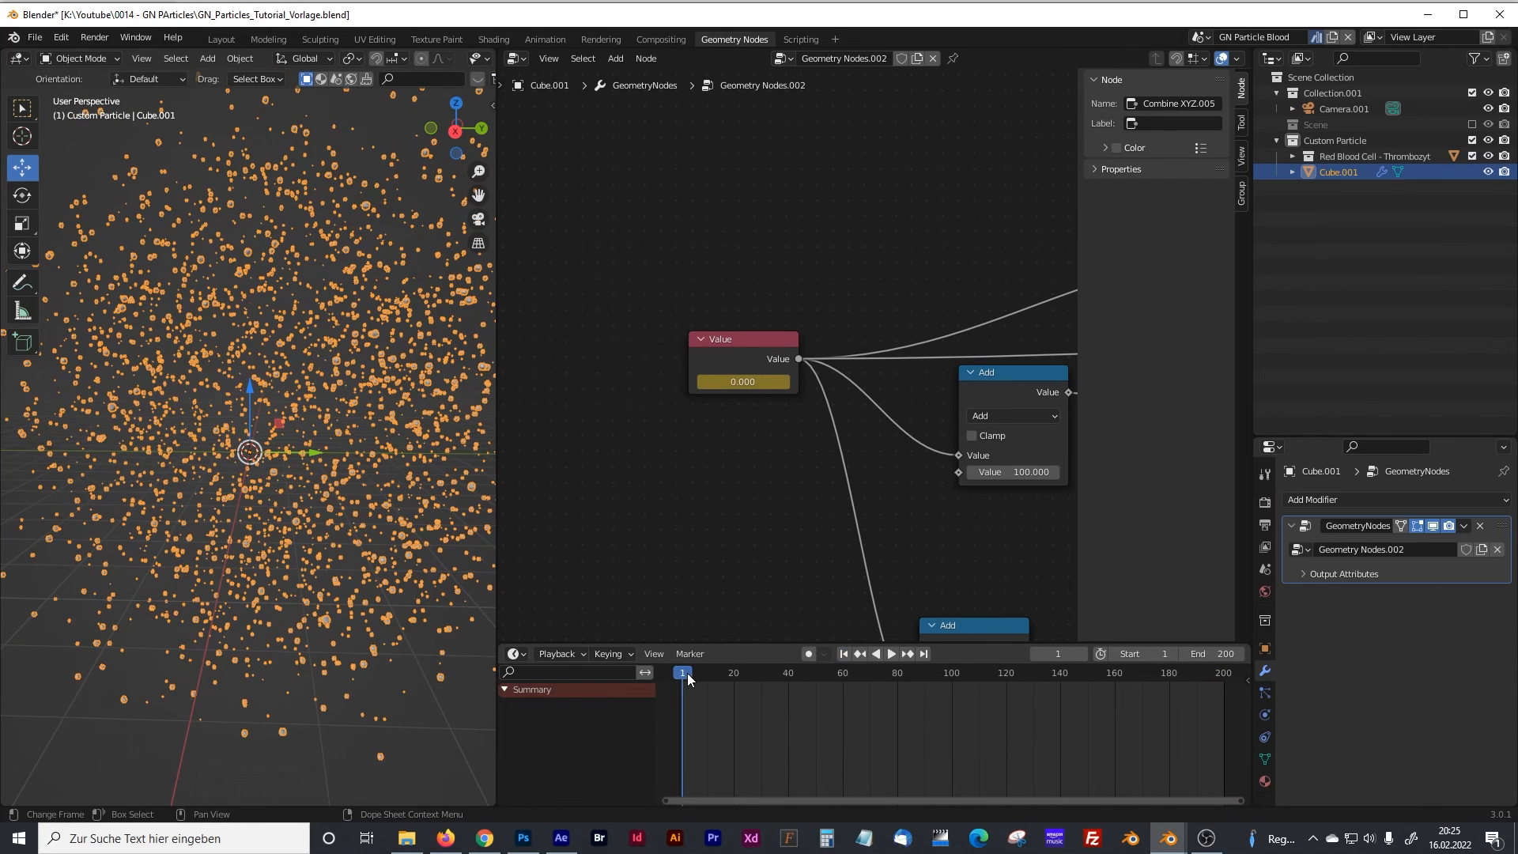
click(924, 653)
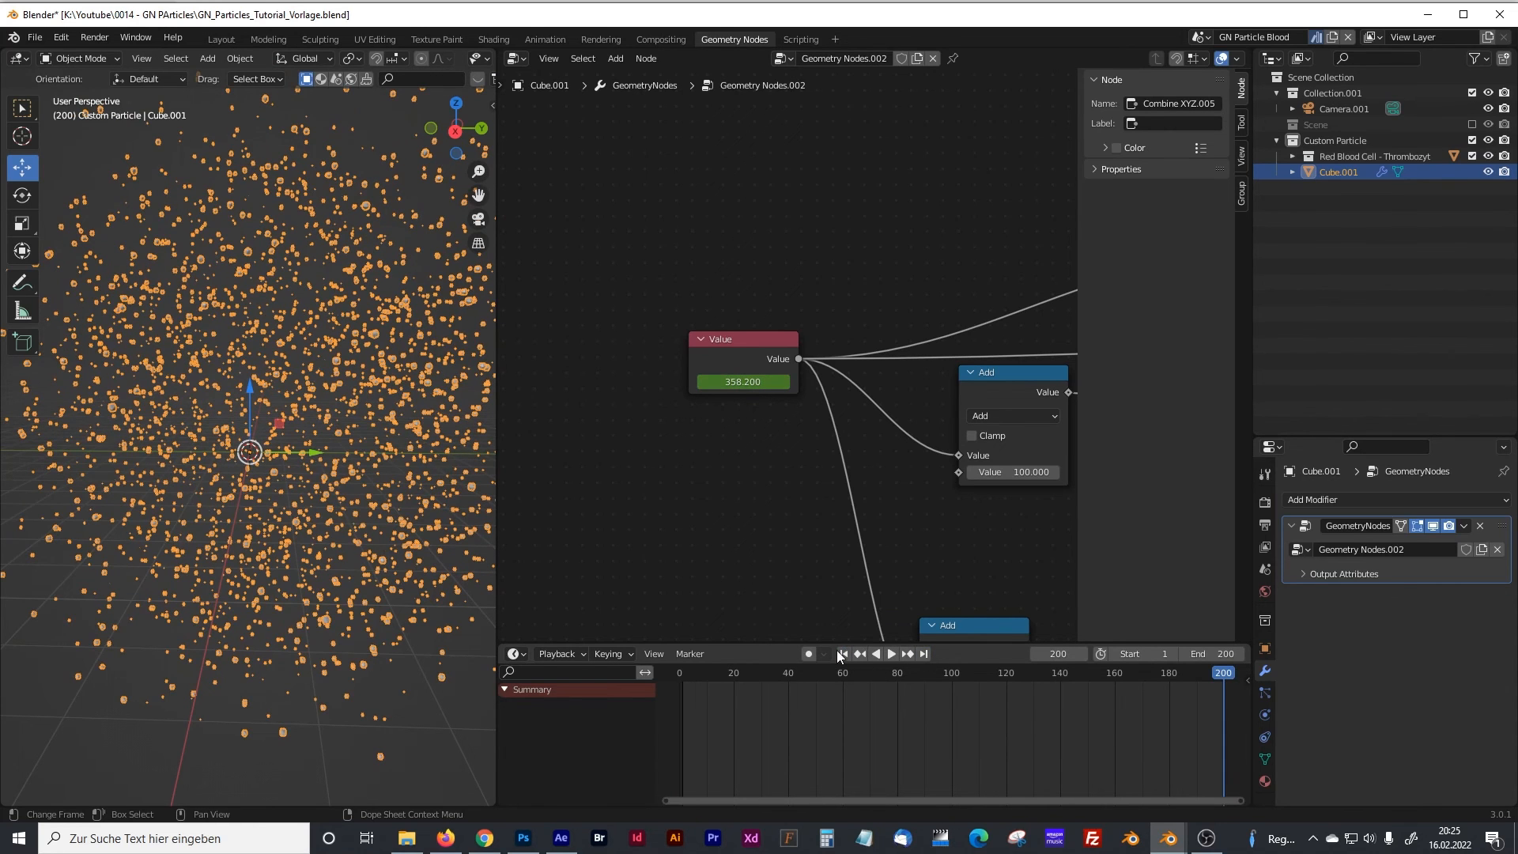
click(842, 653)
click(926, 655)
click(842, 653)
click(924, 653)
click(842, 653)
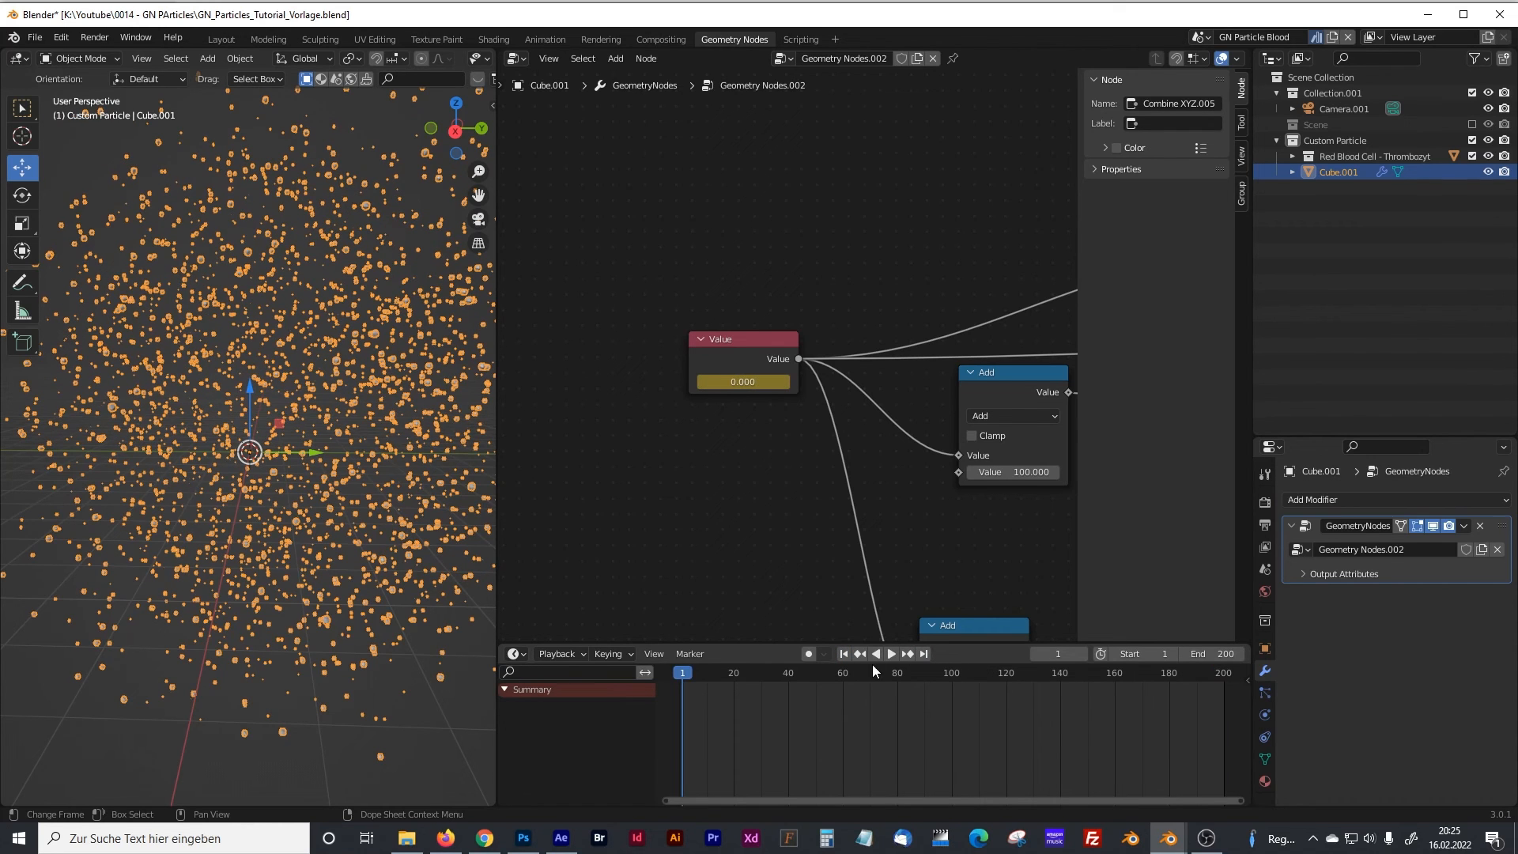
click(923, 654)
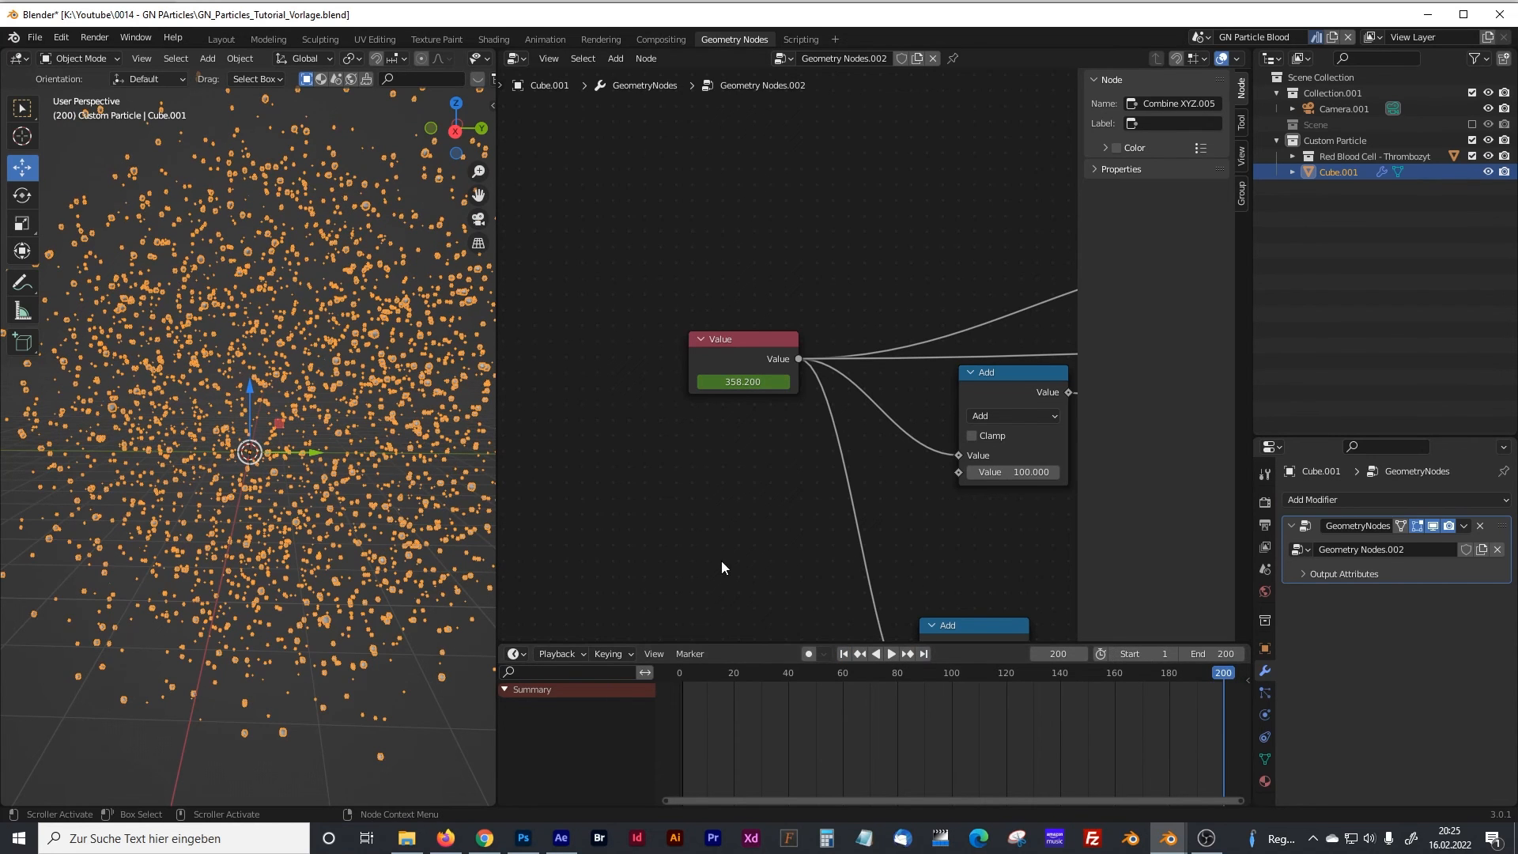
Step: Inspect the whole particle cloud in an enlarged viewport, and give the space back to the node editor
drag(497, 448, 632, 451)
scroll(510, 436, down, 3)
middle_drag(509, 436, 468, 455)
drag(633, 410, 400, 411)
Step: Add the Red Blood Cell - Thrombozyt collection as a Collection Info node below the Ico Spheres, moving the rotation and scale Random Value nodes lower
scroll(546, 416, down, 8)
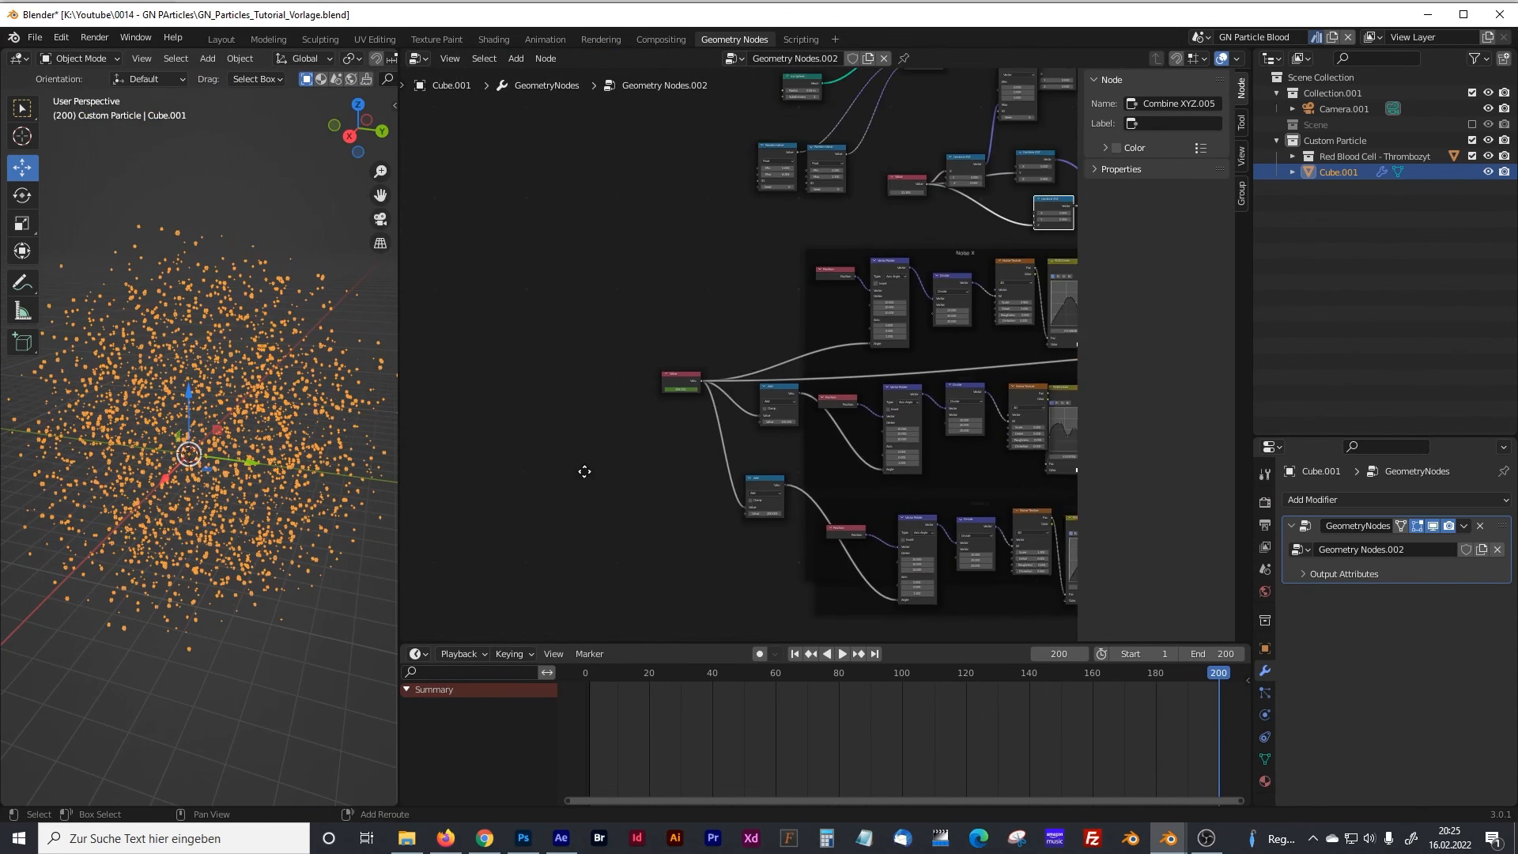
middle_drag(576, 439, 558, 486)
scroll(557, 482, up, 2)
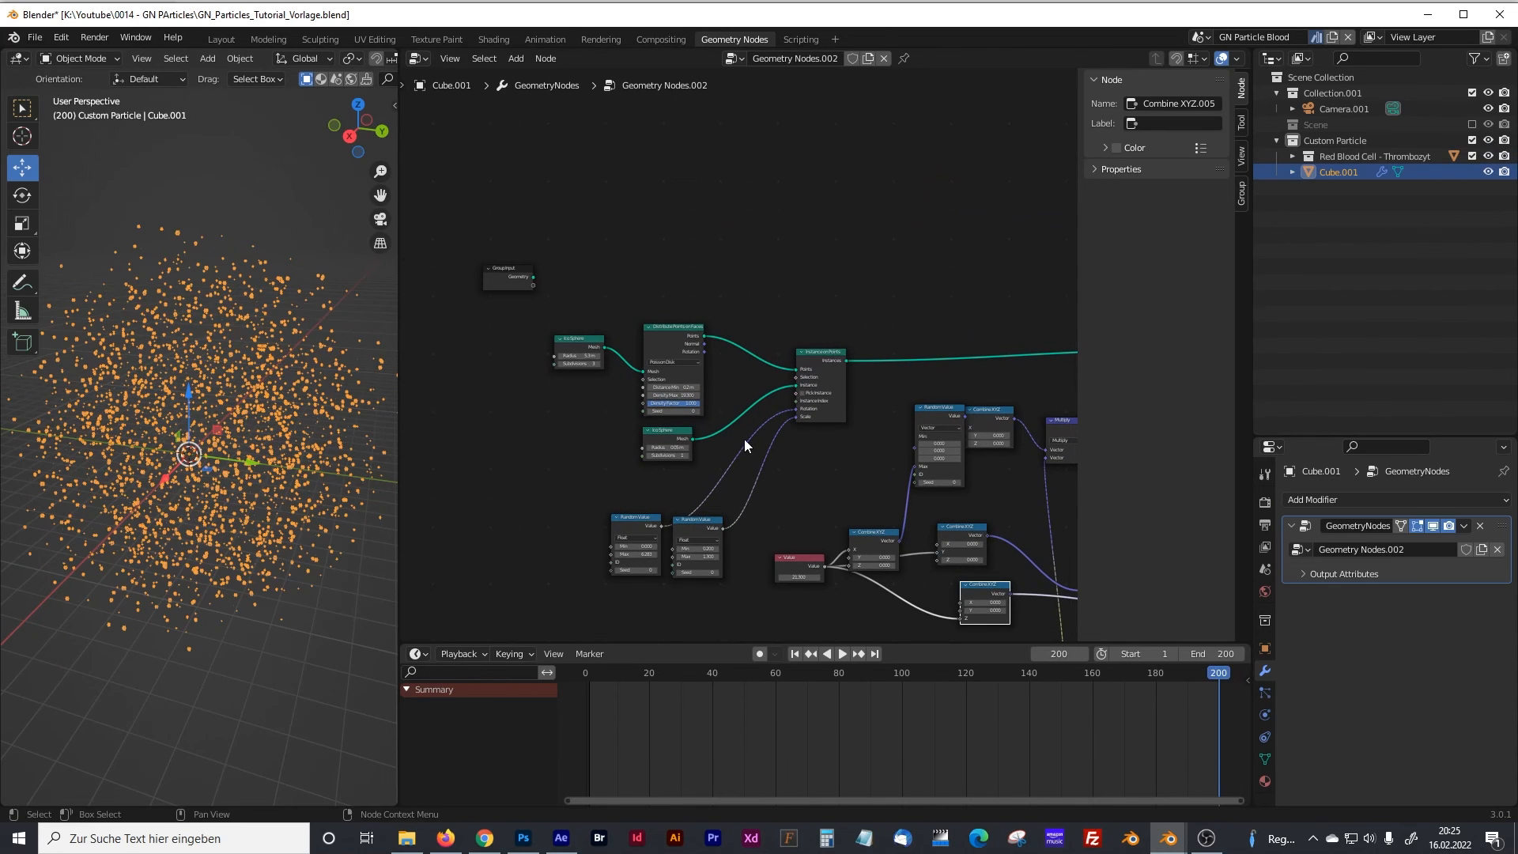
scroll(743, 442, up, 2)
middle_drag(743, 452, 792, 348)
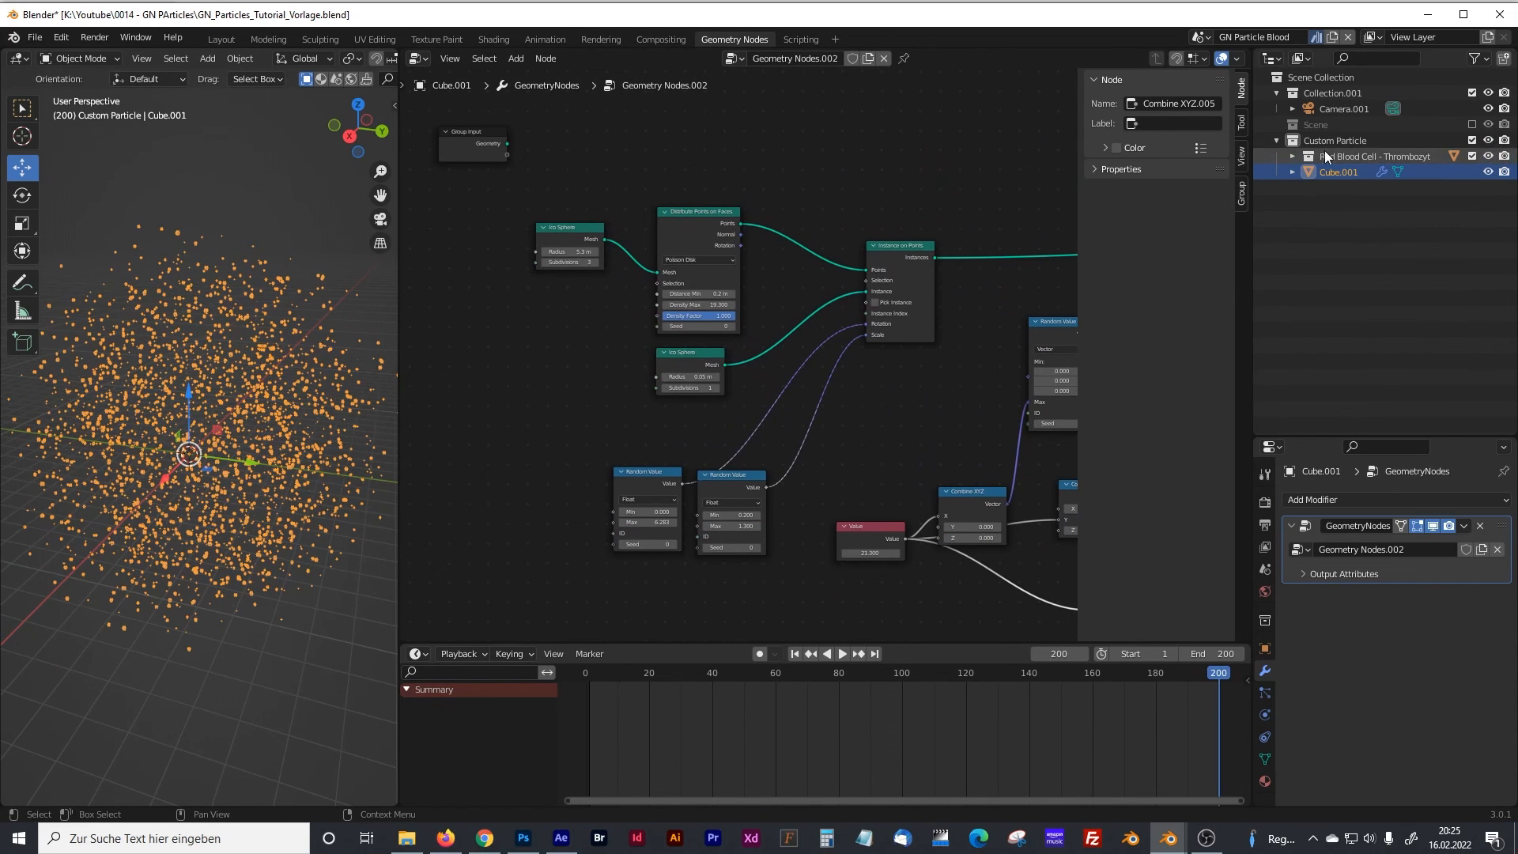
drag(1311, 155, 593, 384)
drag(647, 471, 630, 519)
drag(723, 475, 729, 519)
scroll(695, 464, up, 3)
scroll(697, 467, up, 1)
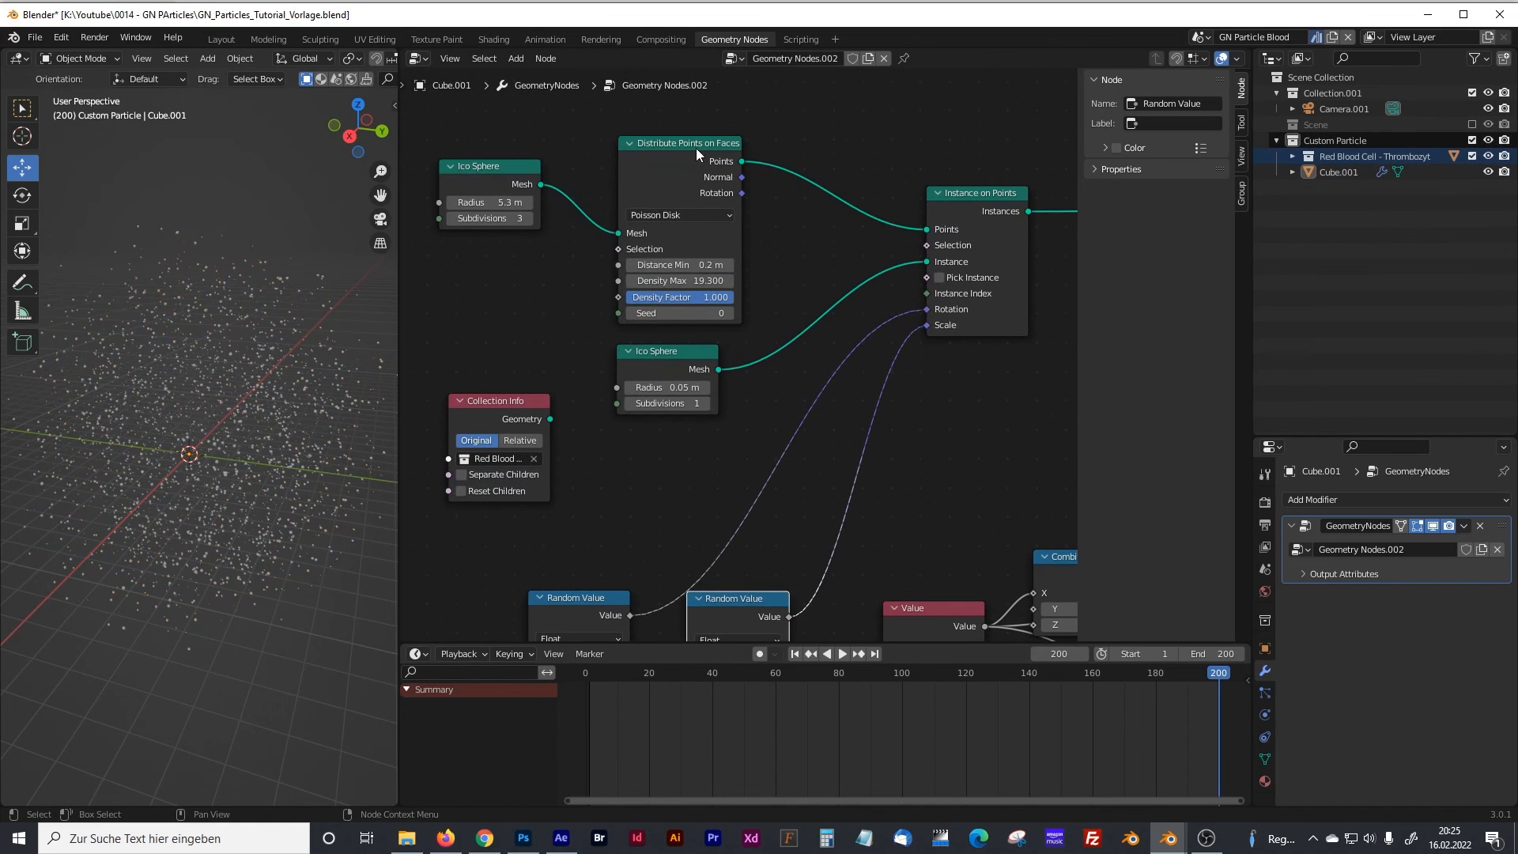
Step: Move Distribute Points on Faces and the 0.05 m Ico Sphere upward, and place Collection Info below that Ico Sphere
drag(696, 149, 683, 108)
drag(672, 351, 654, 295)
drag(529, 401, 660, 398)
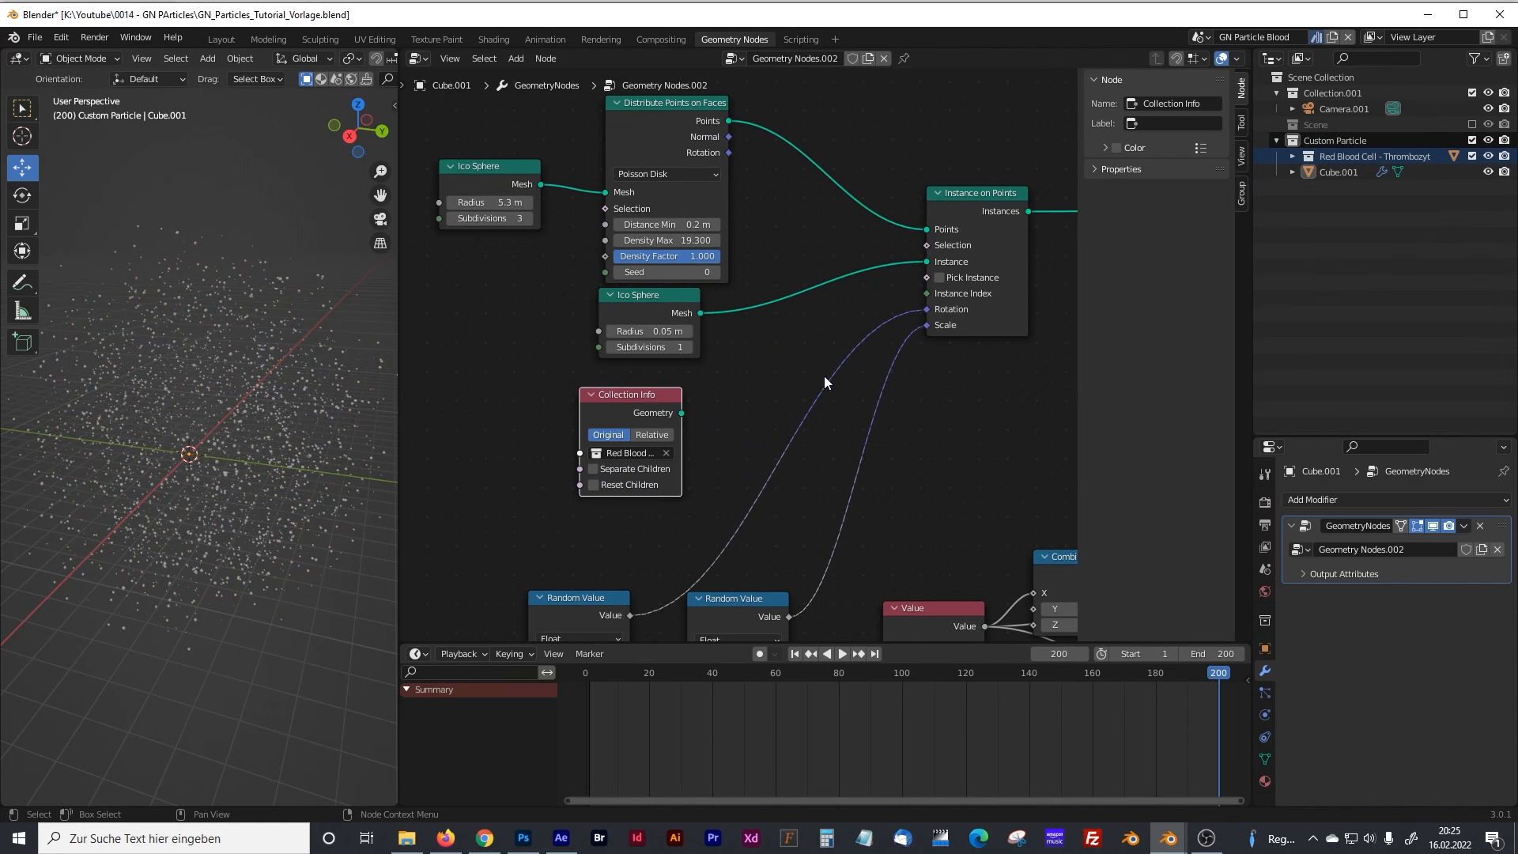
drag(653, 307, 605, 314)
Step: Enable Separate Children and Reset Children on Collection Info, and link its Geometry to Instance on Points in place of the Ico Sphere, with Pick Instance enabled
drag(681, 413, 806, 324)
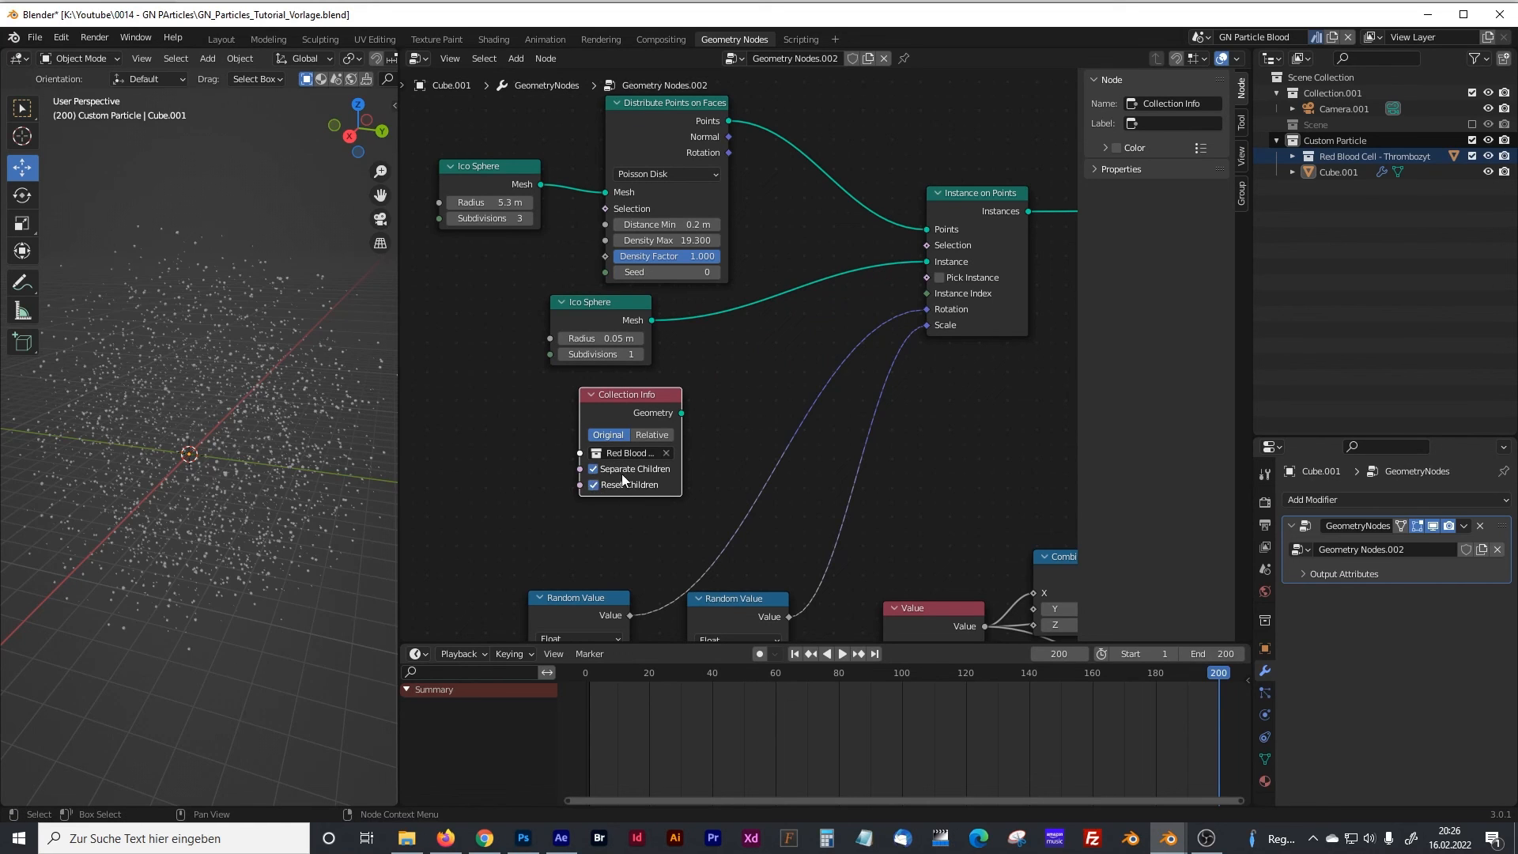
ctrl+right_drag(853, 255, 858, 302)
drag(688, 409, 925, 262)
scroll(268, 445, up, 5)
scroll(267, 446, down, 1)
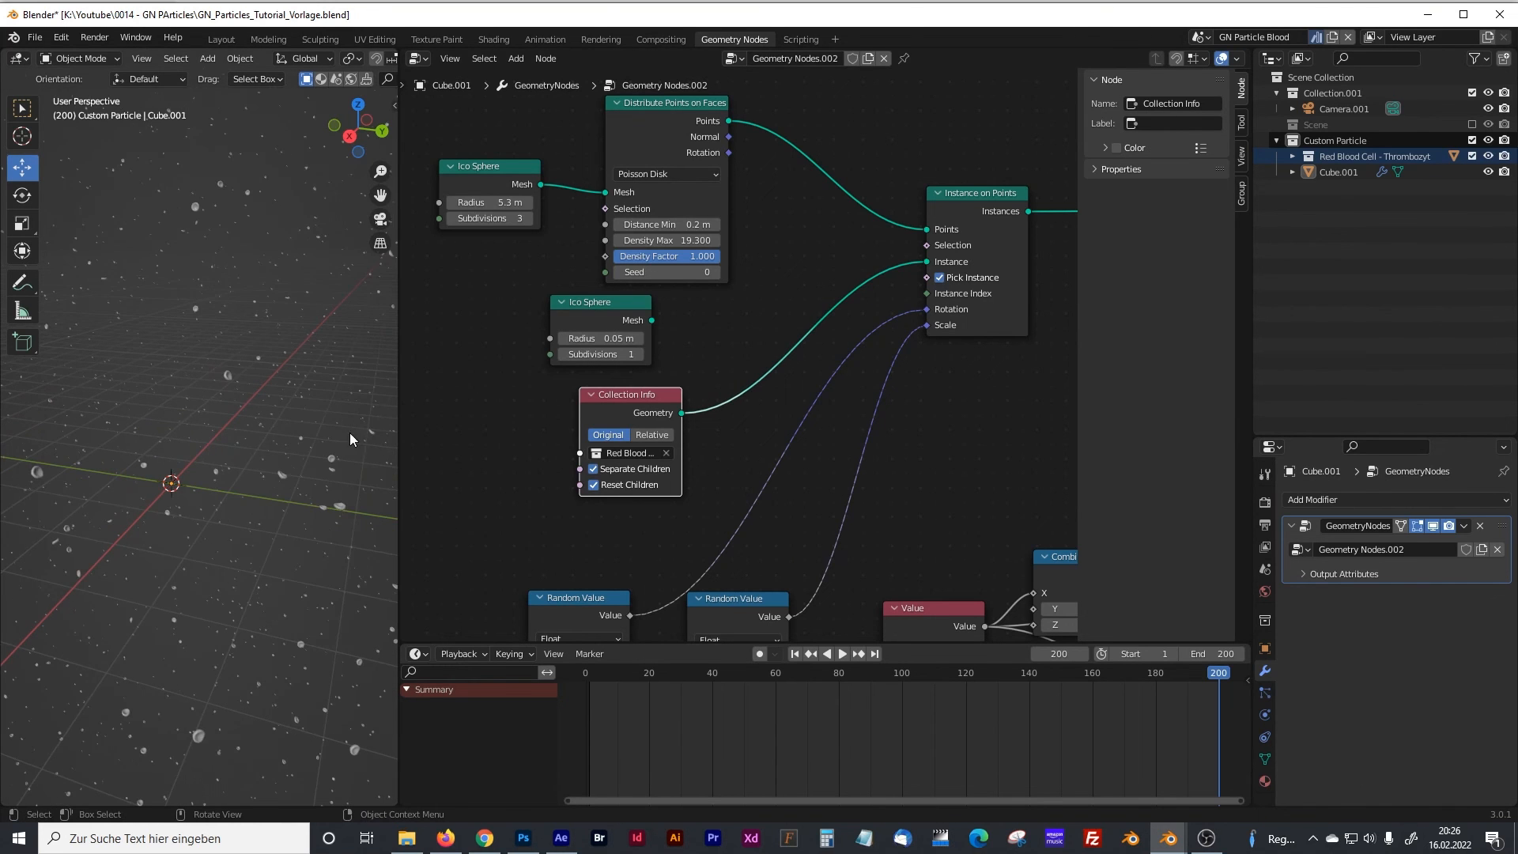
Step: Inspect the instanced blood cells in a temporarily enlarged viewport, and align Collection Info directly beneath the 0.05 m Ico Sphere
drag(398, 435, 712, 435)
middle_drag(580, 487, 544, 495)
key(g)
click(850, 411)
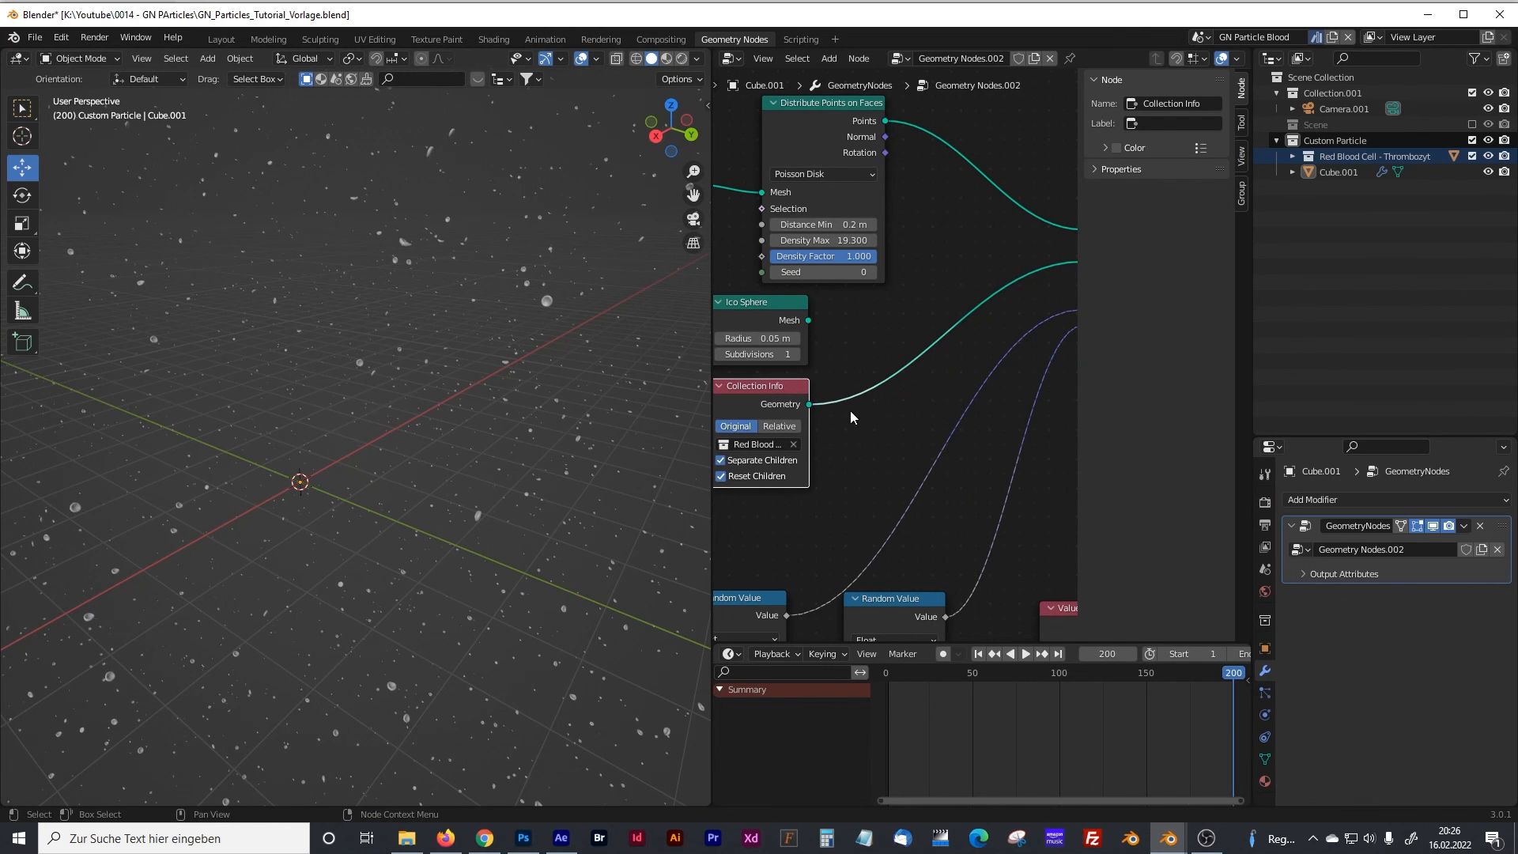
scroll(883, 425, down, 4)
drag(712, 378, 419, 378)
scroll(685, 368, up, 4)
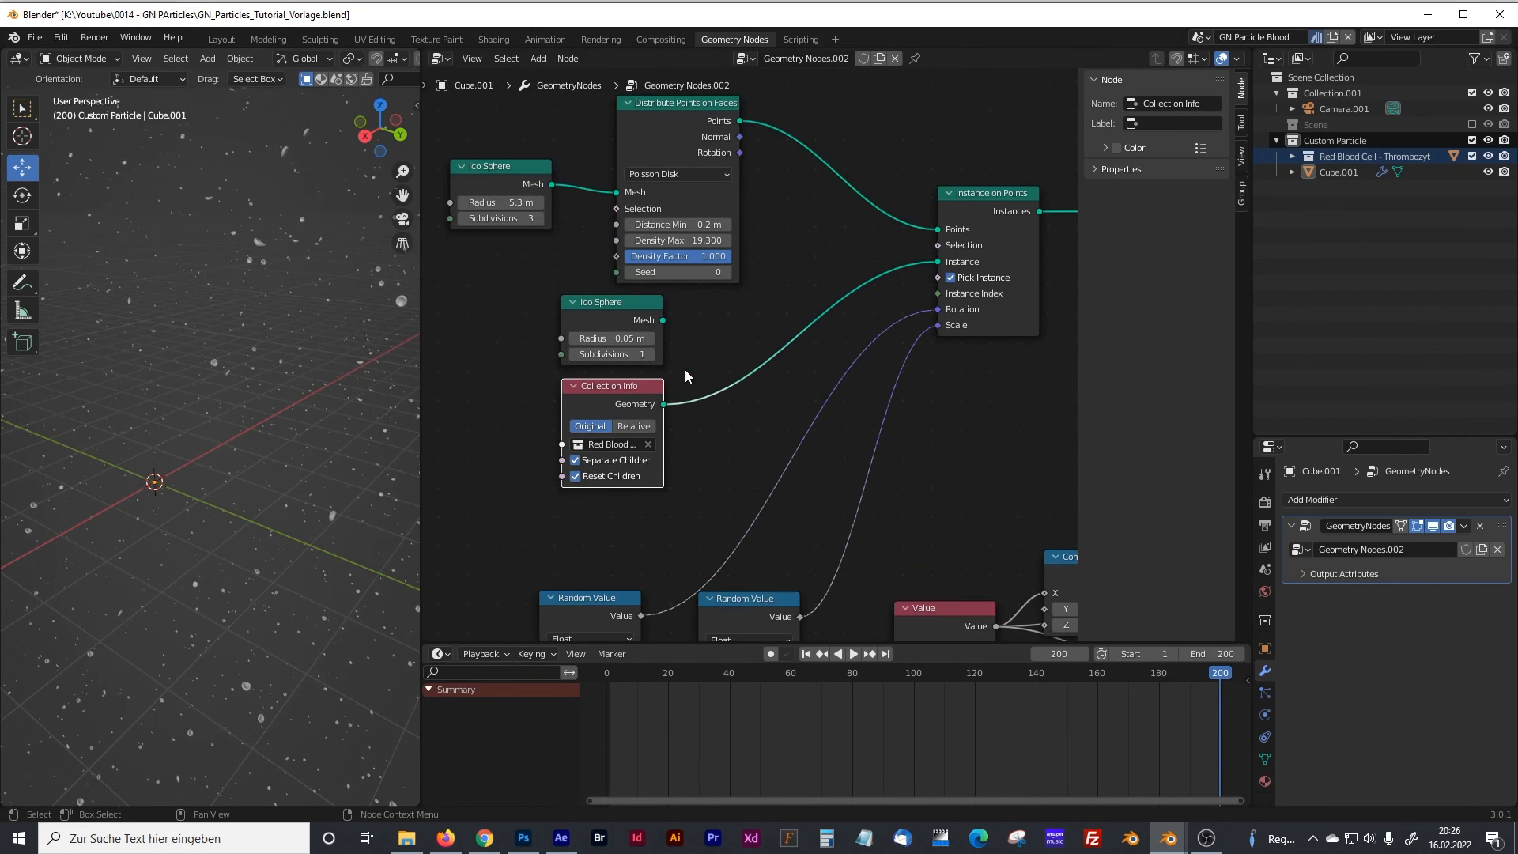
Step: Link the 0.05 m Ico Sphere's Mesh back to the Instance input and disable Pick Instance on Instance on Points
drag(662, 320, 939, 262)
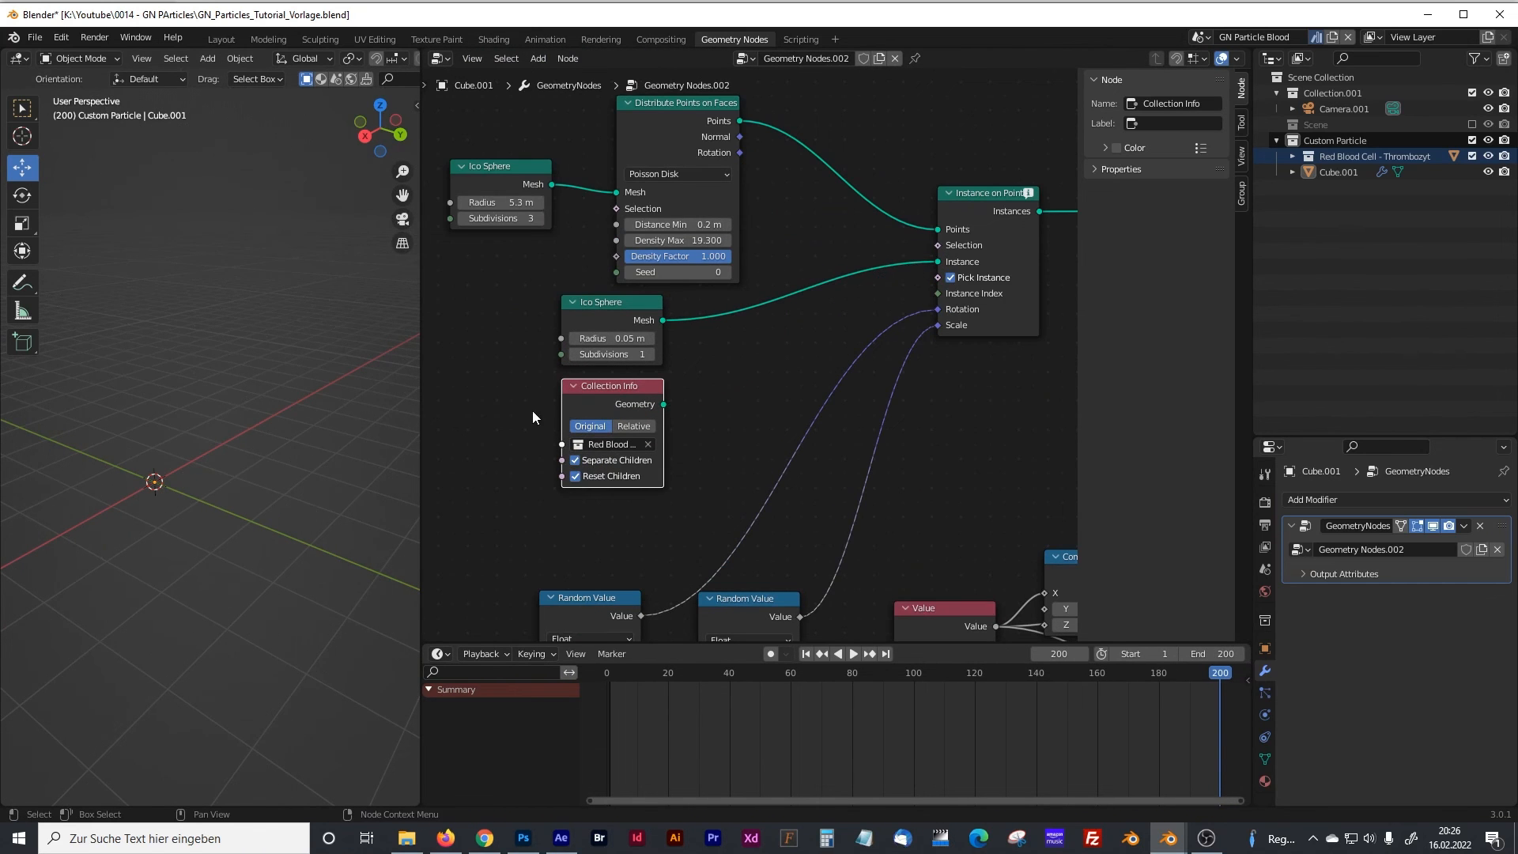
click(951, 277)
scroll(291, 426, down, 2)
scroll(291, 425, down, 2)
mouse_move(282, 433)
middle_down()
mouse_move(315, 433)
mouse_move(273, 429)
middle_up()
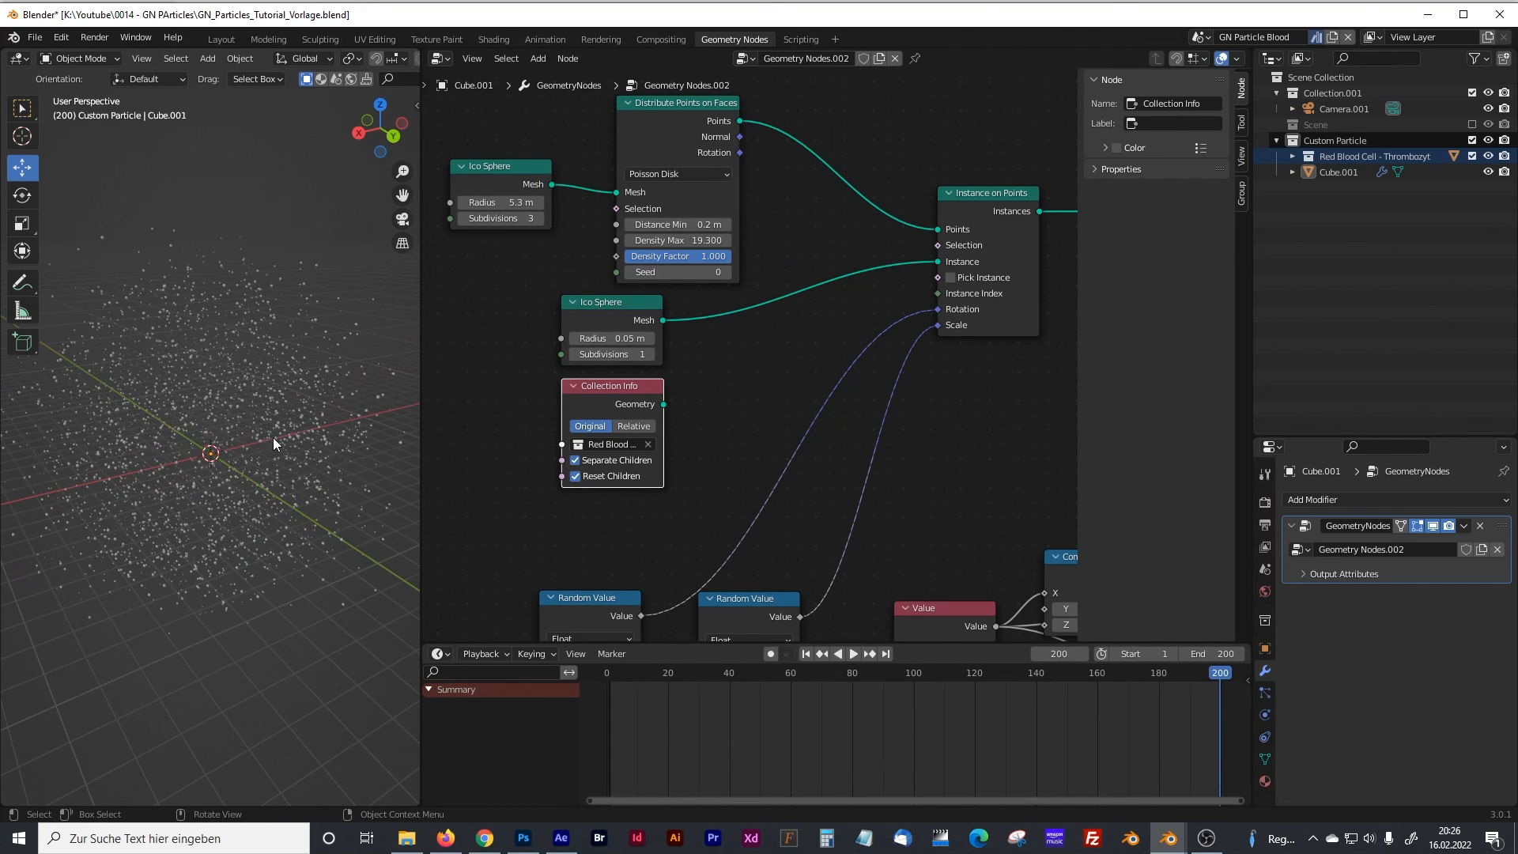
scroll(275, 438, up, 3)
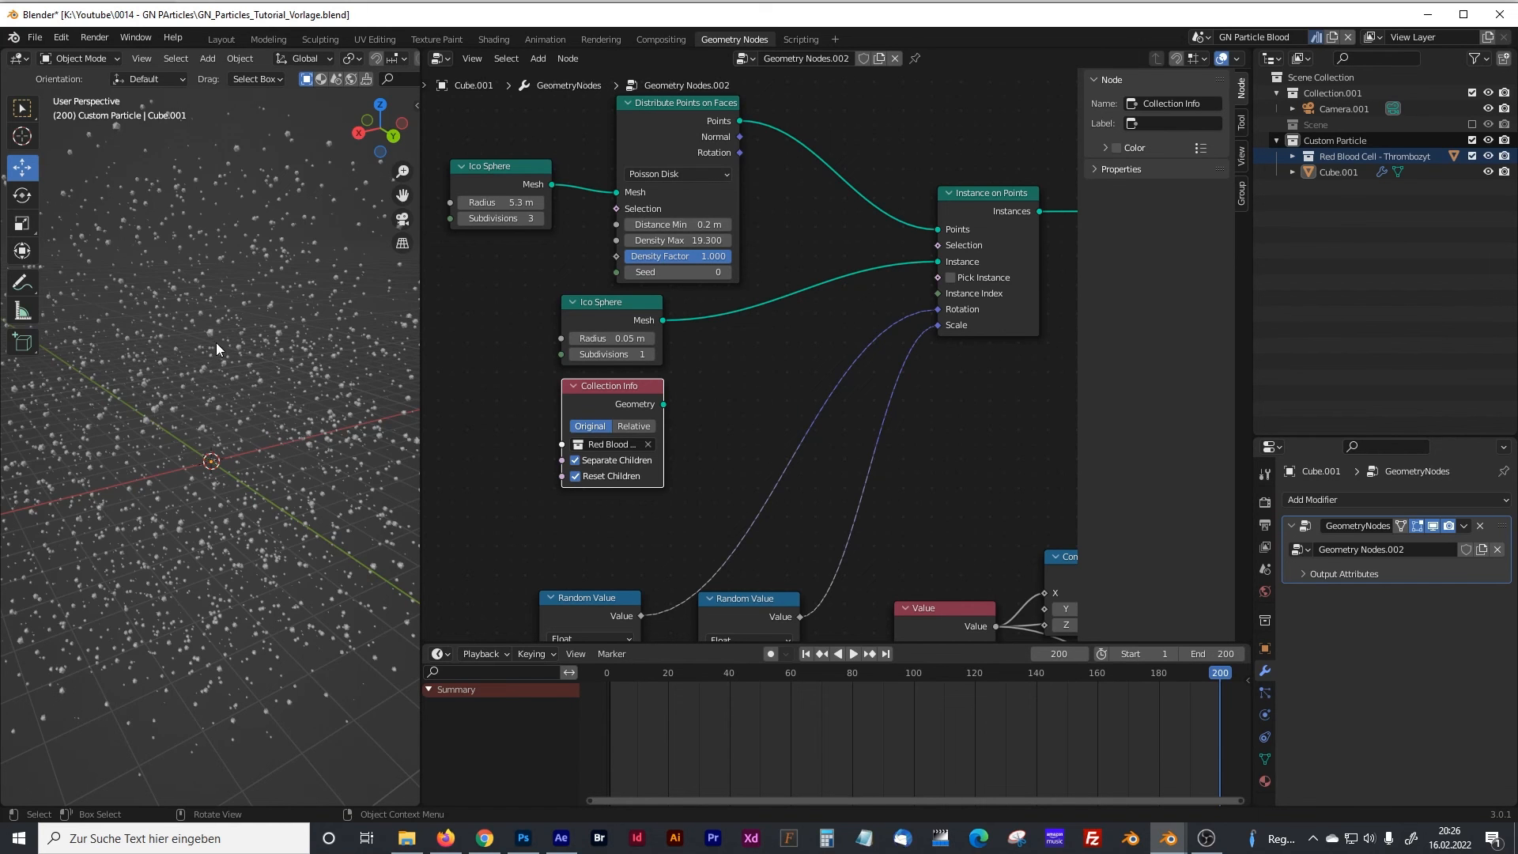
middle_drag(247, 460, 259, 411)
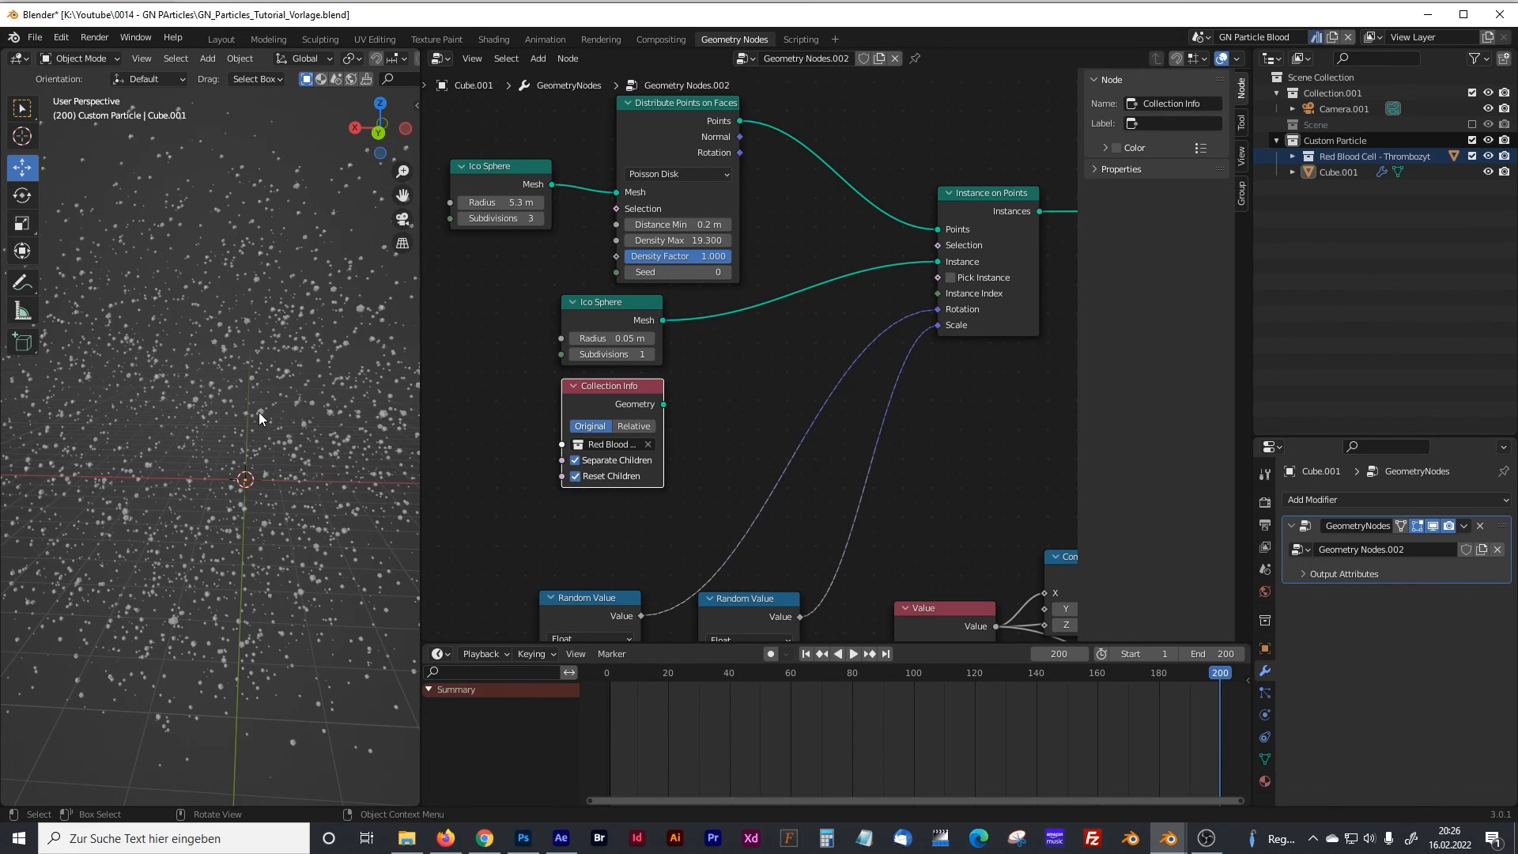